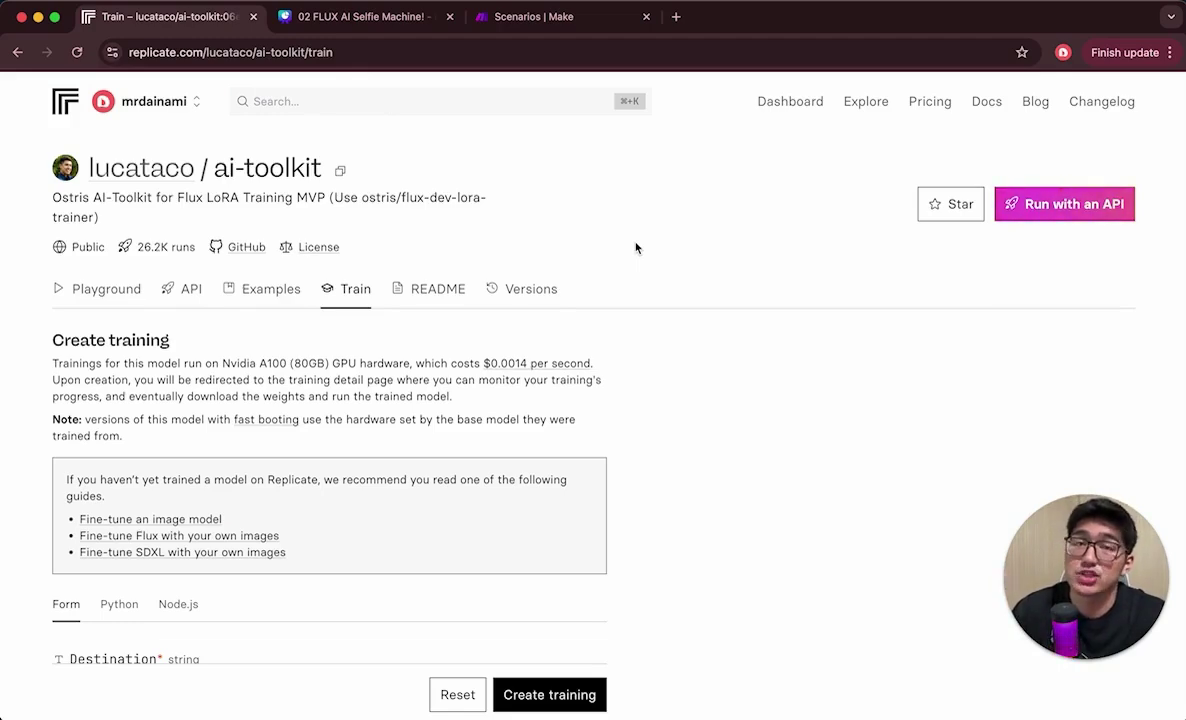
Step: Choose the account's existing itsacal model as the training destination
scroll(643, 357, down, 1)
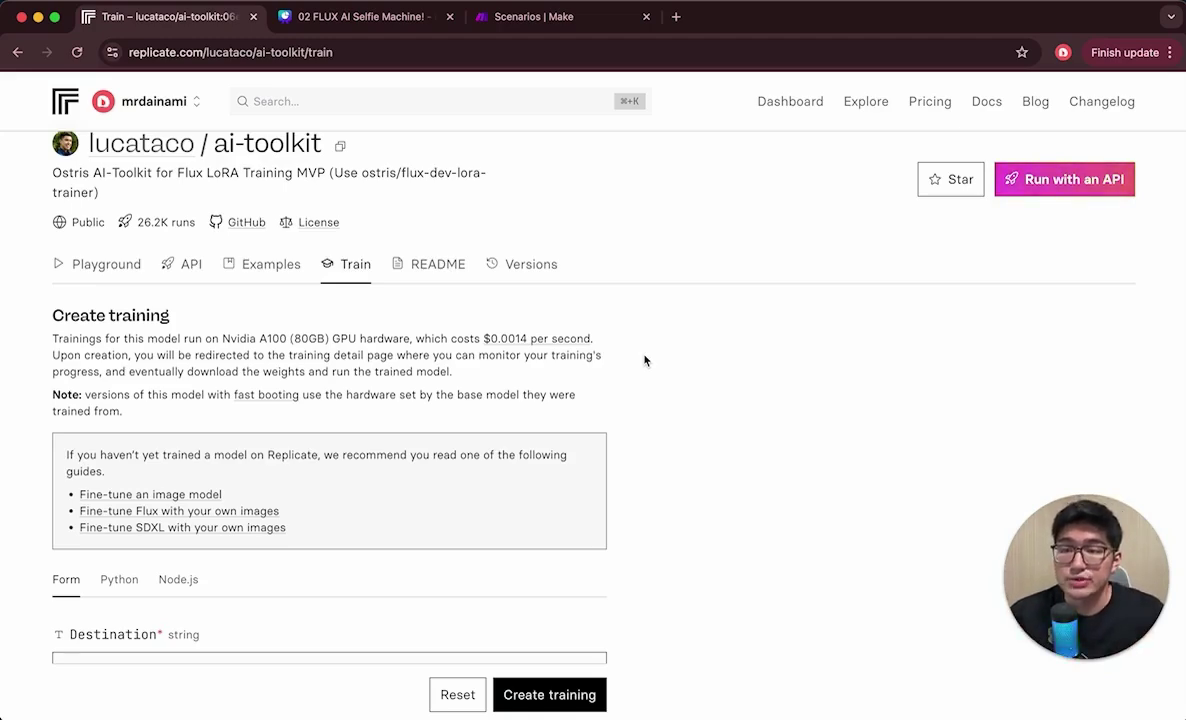
scroll(696, 424, down, 1)
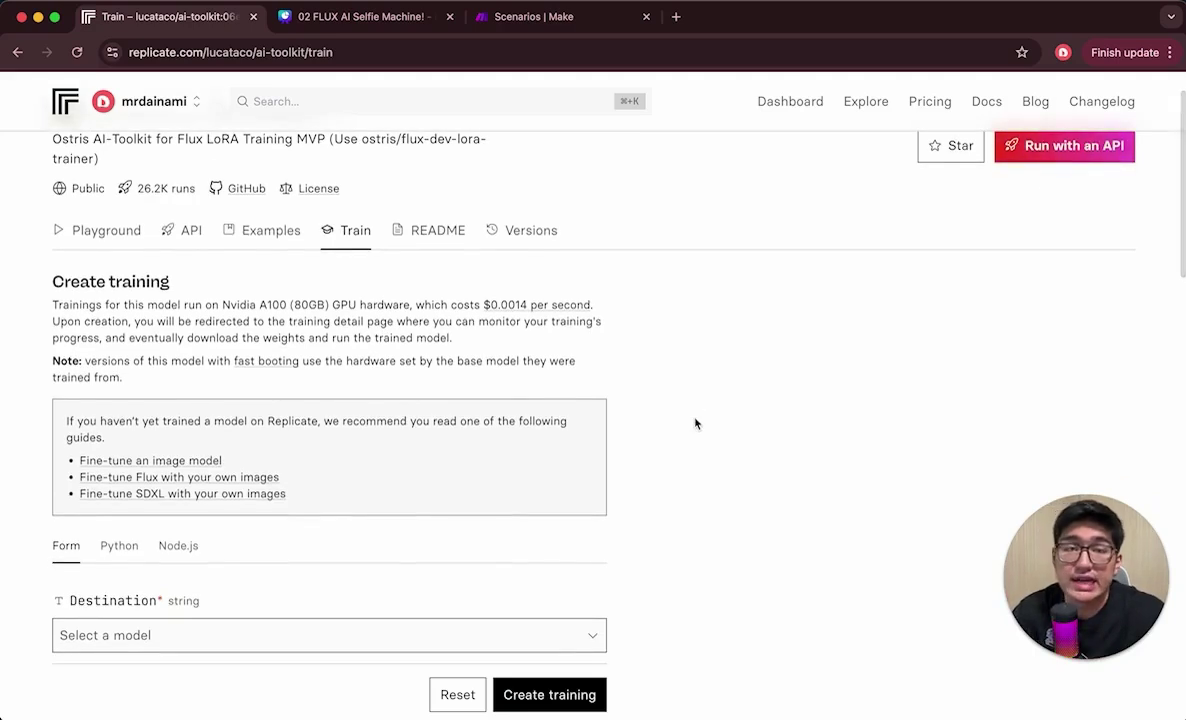
scroll(690, 390, down, 5)
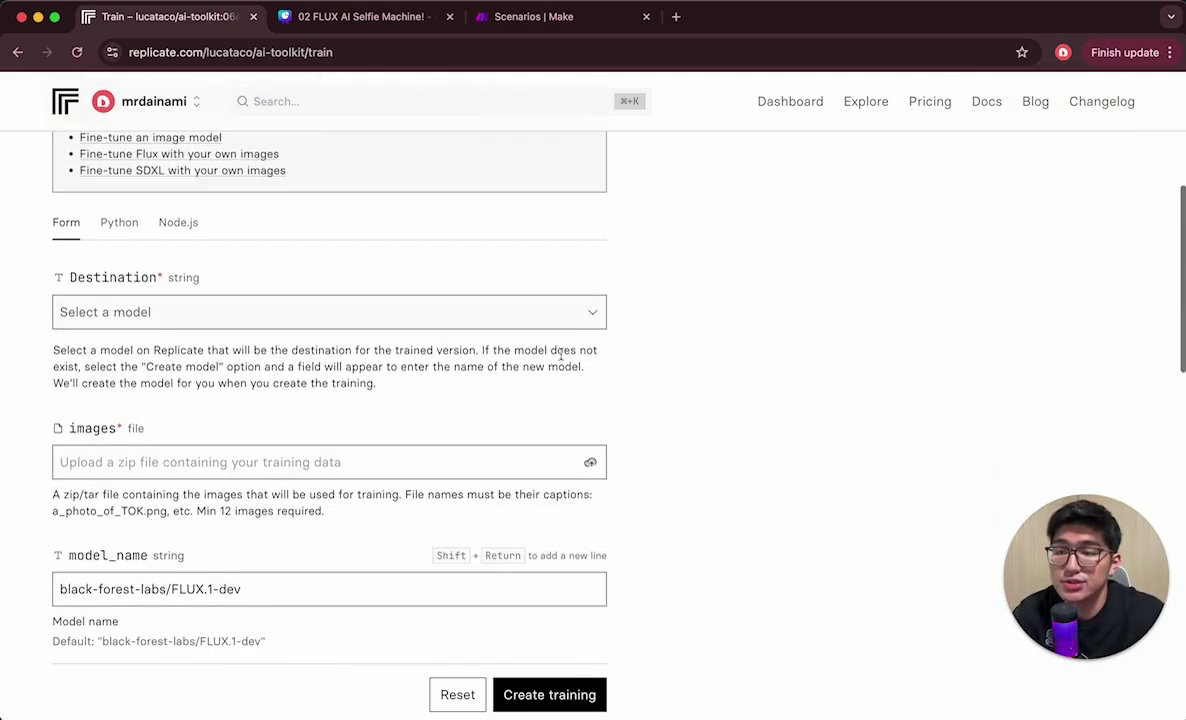
click(506, 302)
click(576, 313)
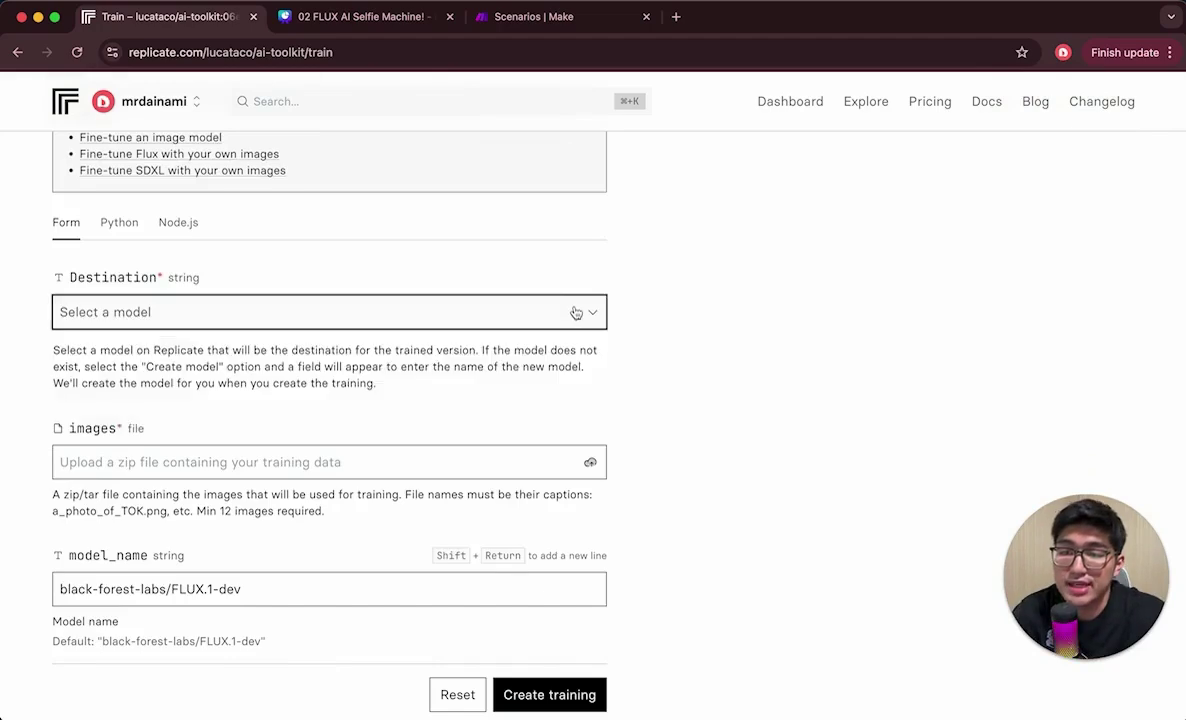
click(576, 313)
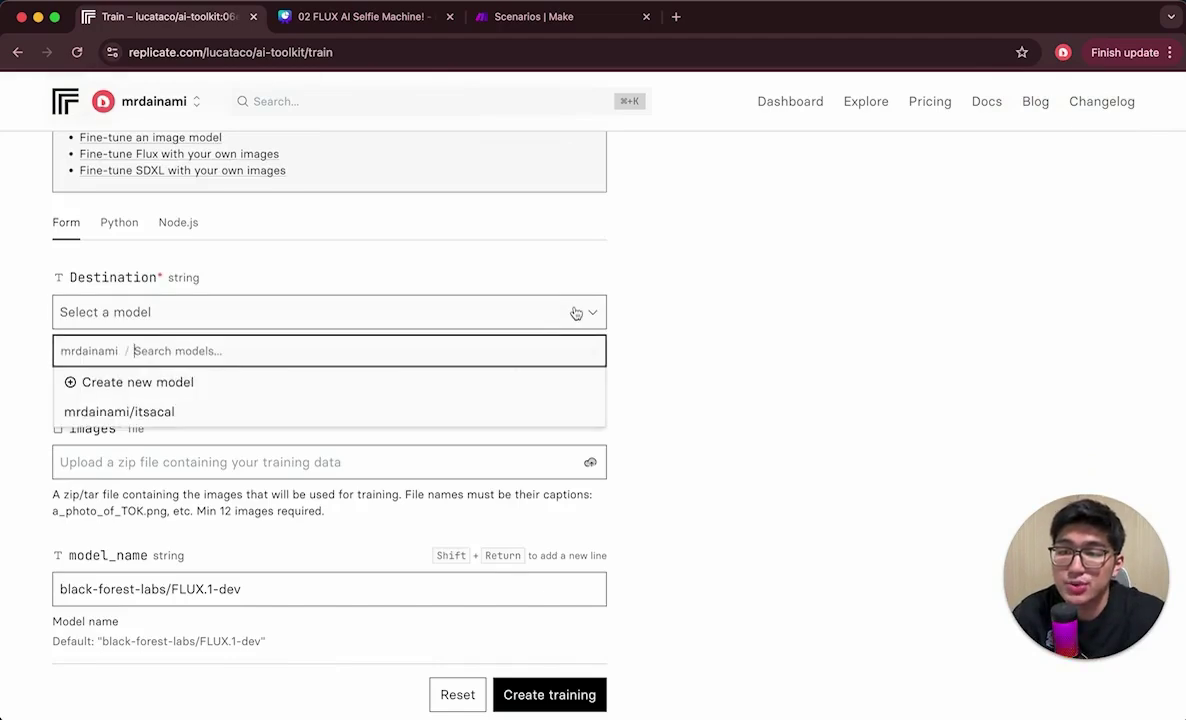
click(187, 414)
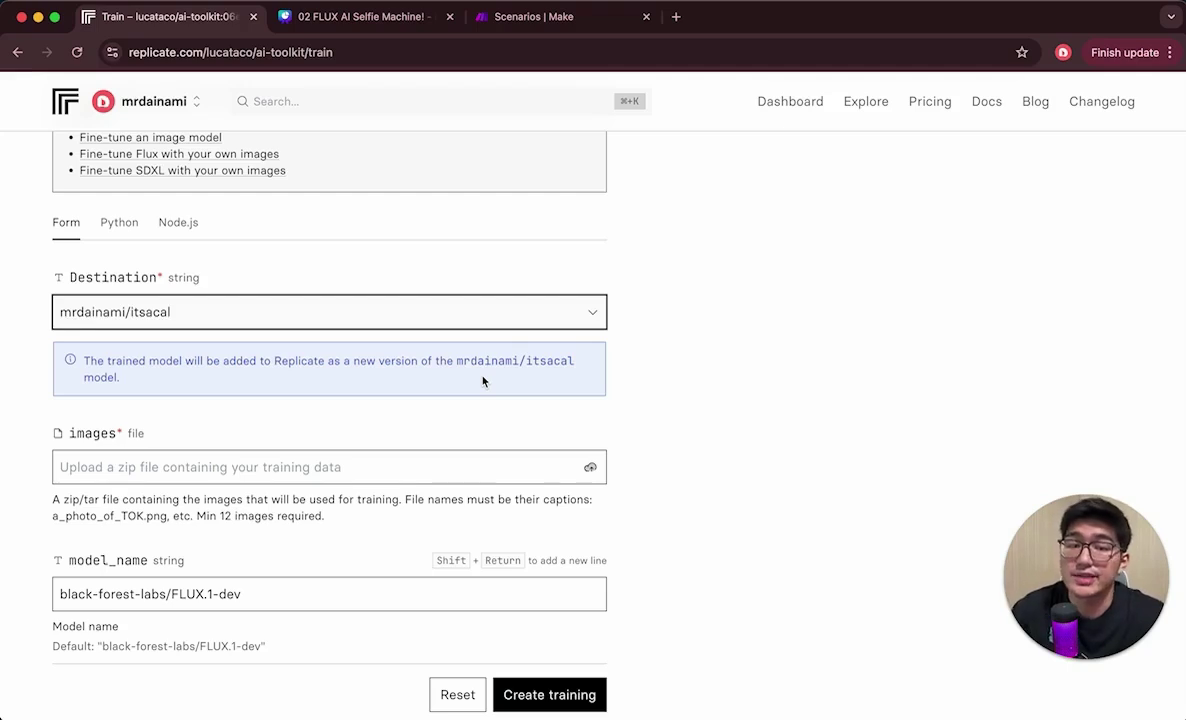
scroll(540, 420, down, 2)
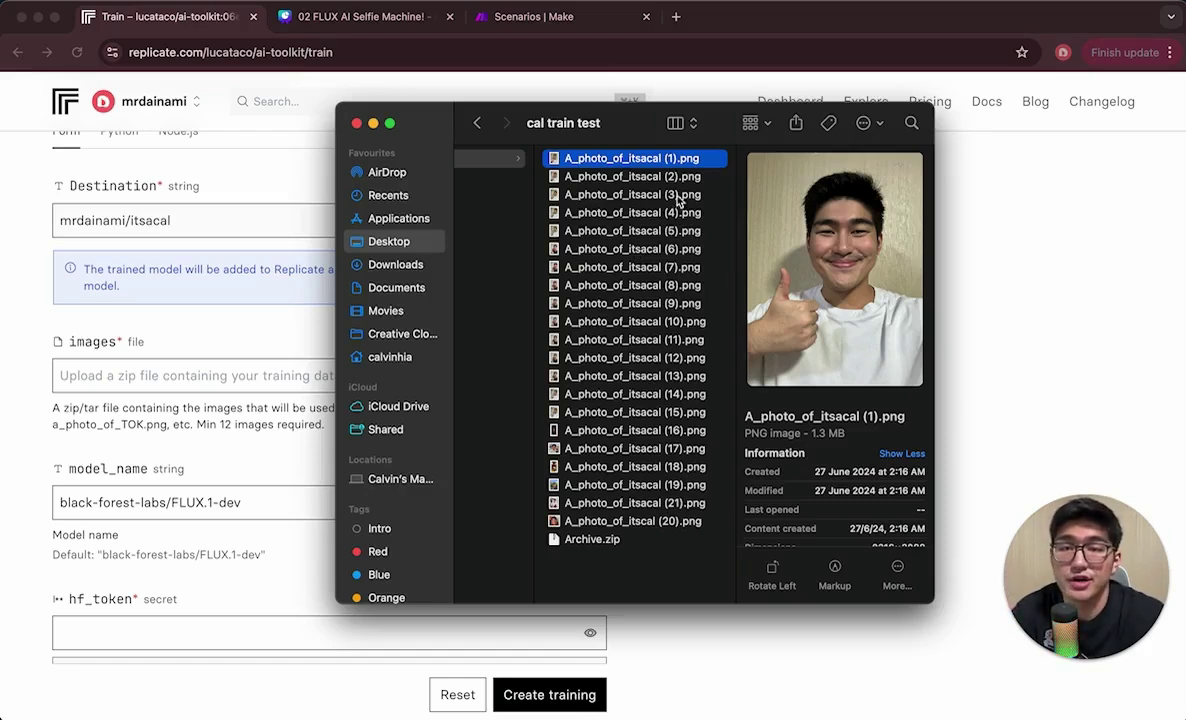
Step: Preview the selfies one by one down to the existing zip archive
key(Down)
key(Down)
key(Down)
key(Down)
key(Down)
key(Down)
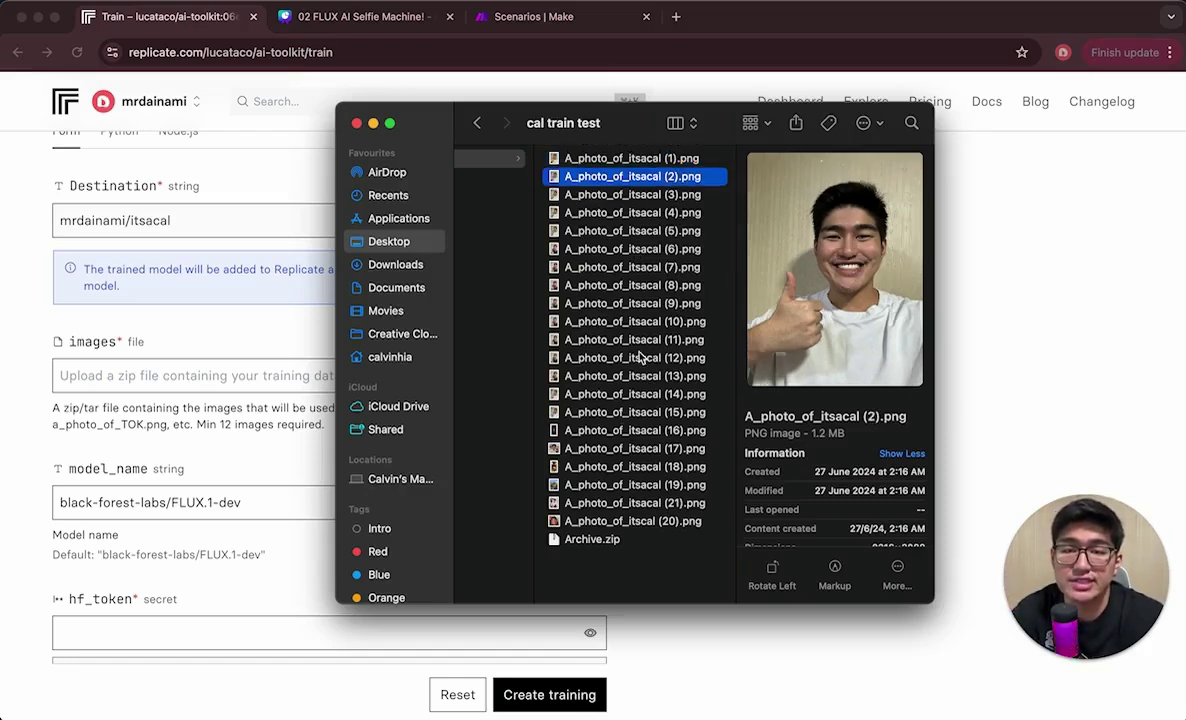
key(Down)
key(Down)
key(Down)
key(Down)
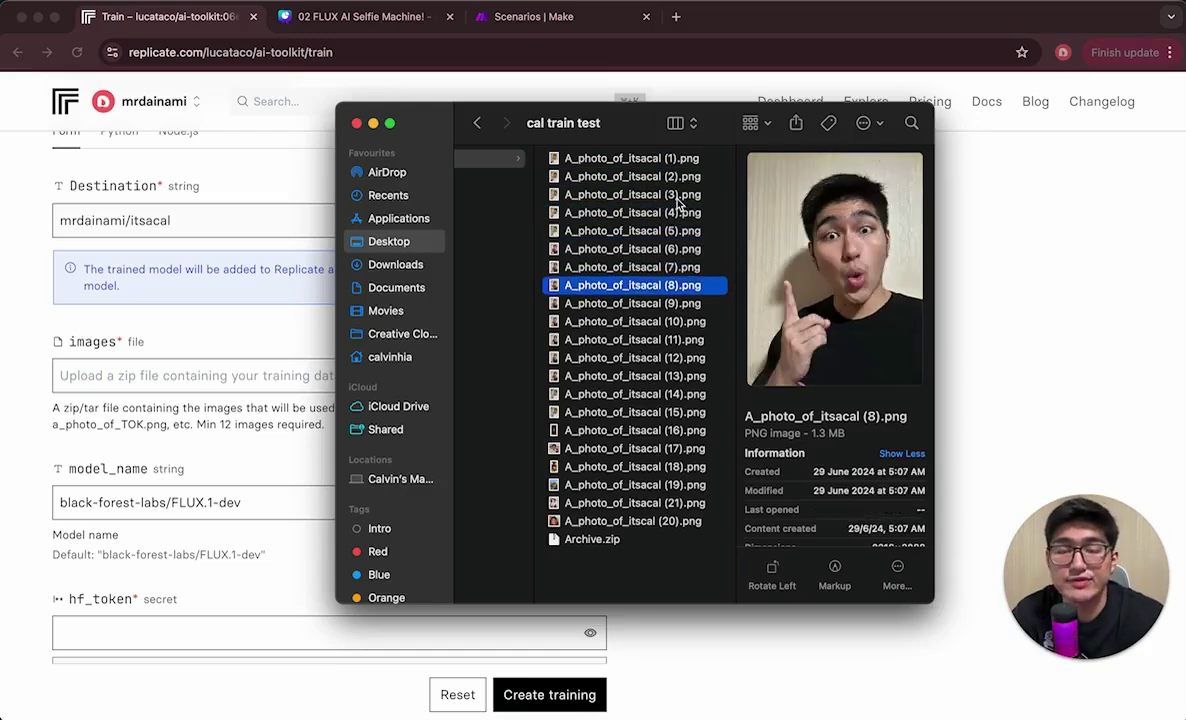
key(Down)
key(Down)
key(Down)
key(Down)
key(Down)
key(Down)
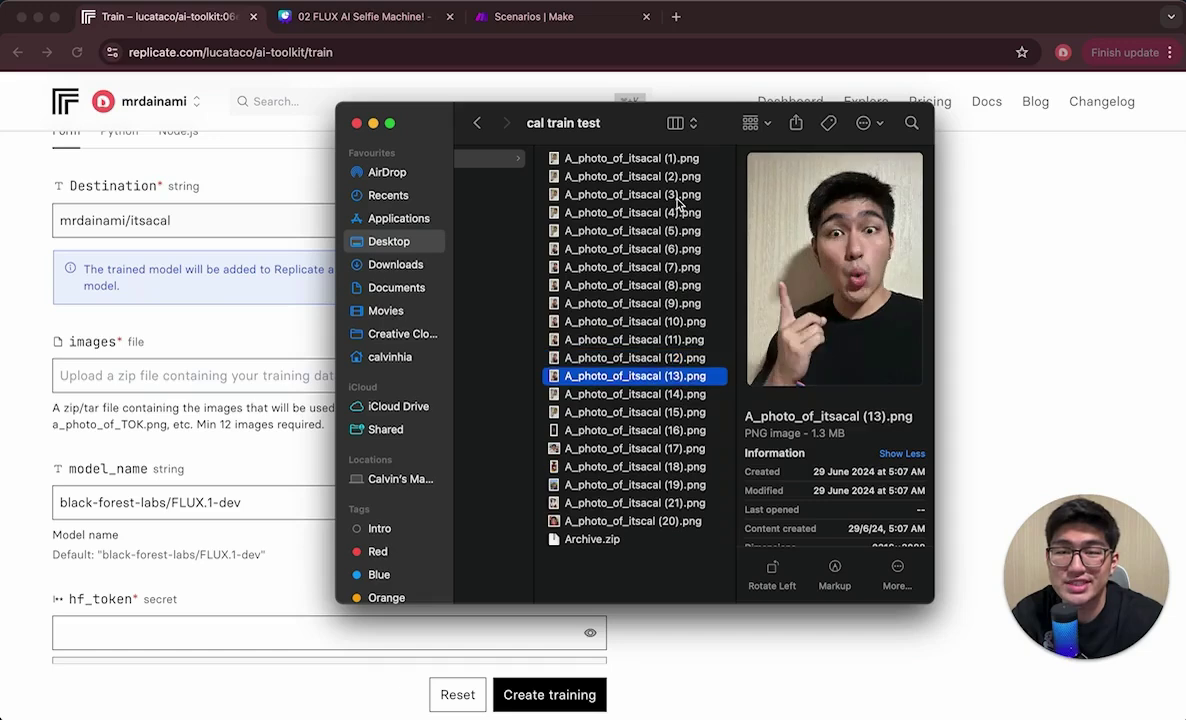
key(Down)
key(Down)
key(Down)
key(Down)
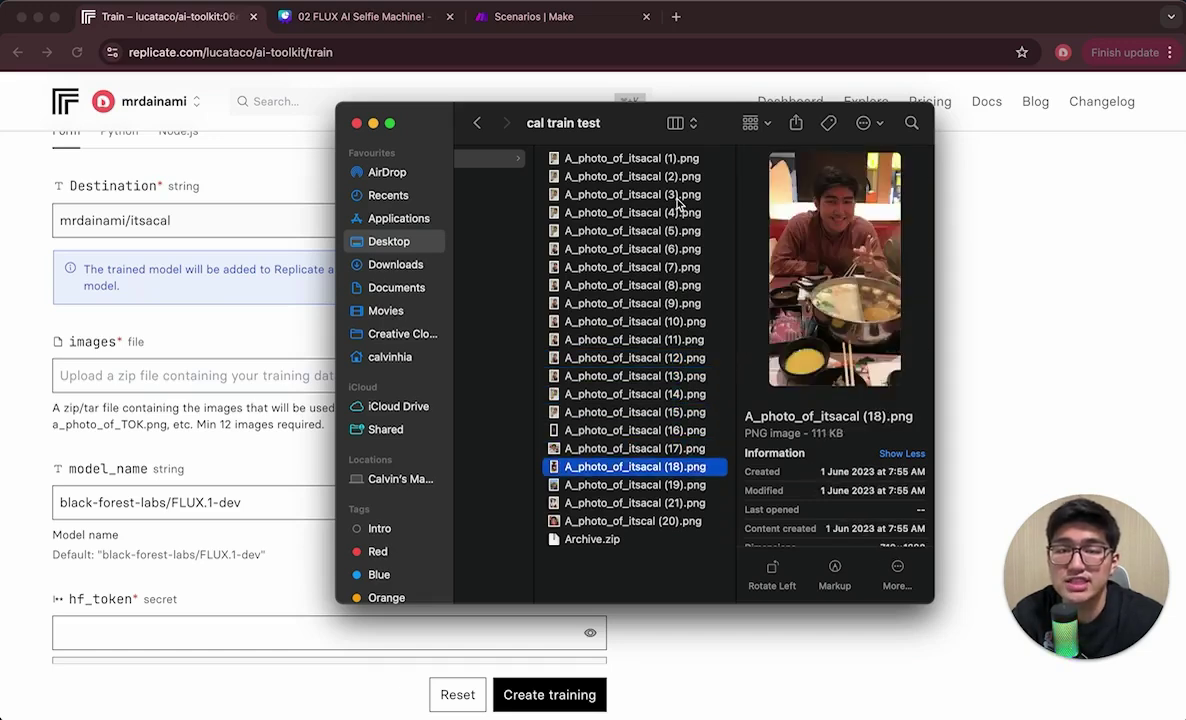
key(Down)
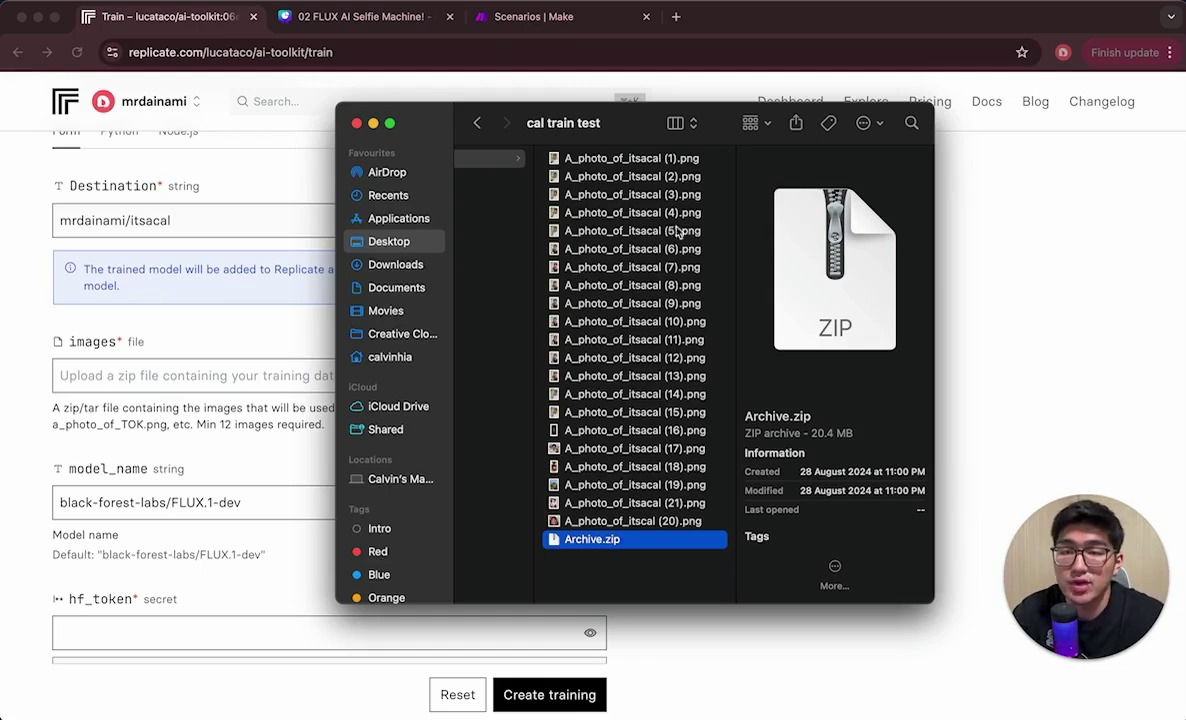
Step: Compress all 21 selfie PNGs into Archive.zip and close the Finder window
click(643, 161)
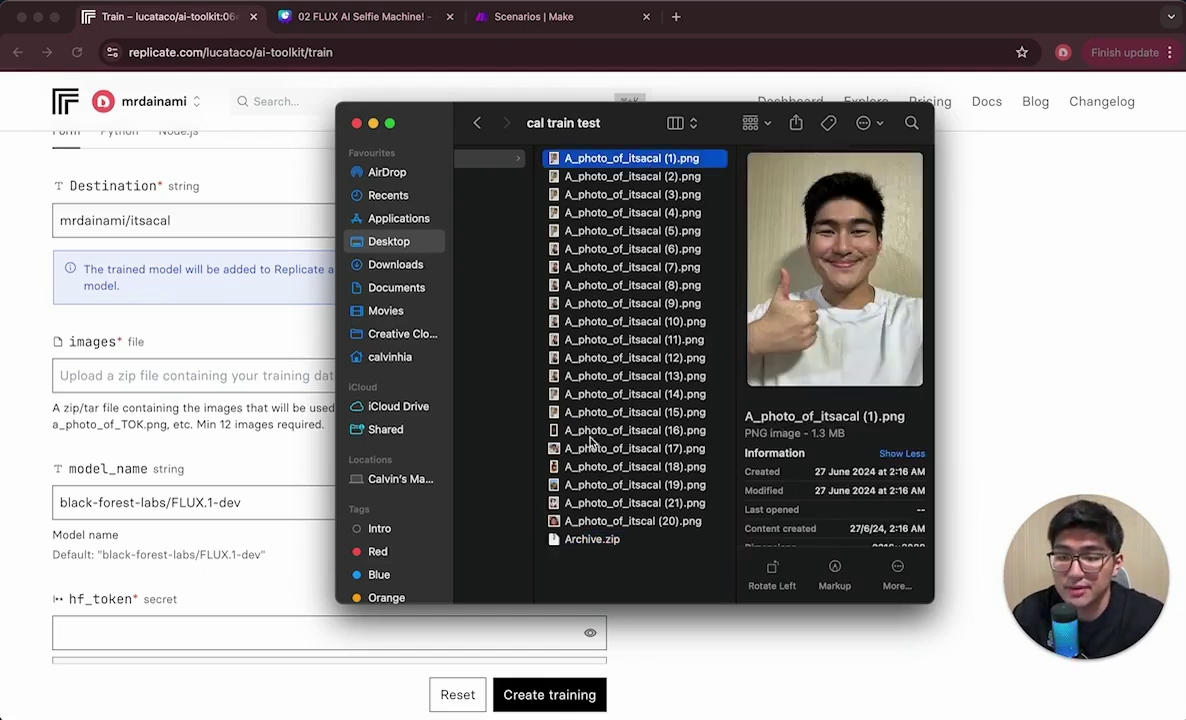
shift+click(612, 520)
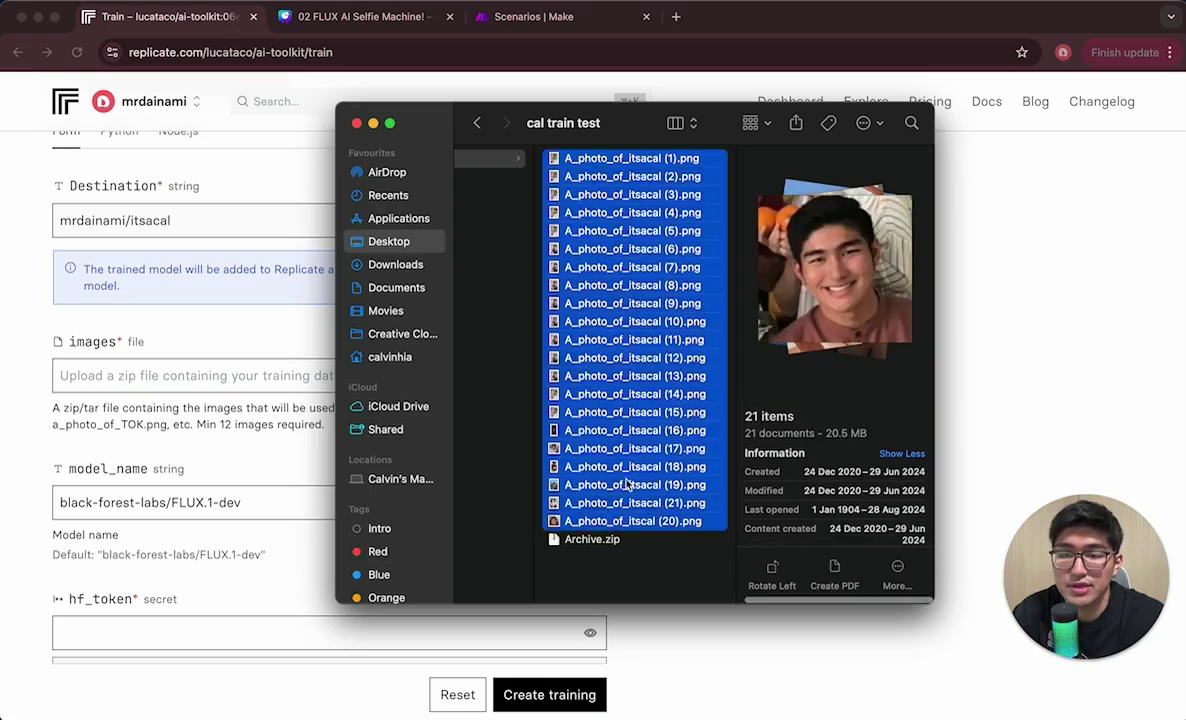
right_click(627, 484)
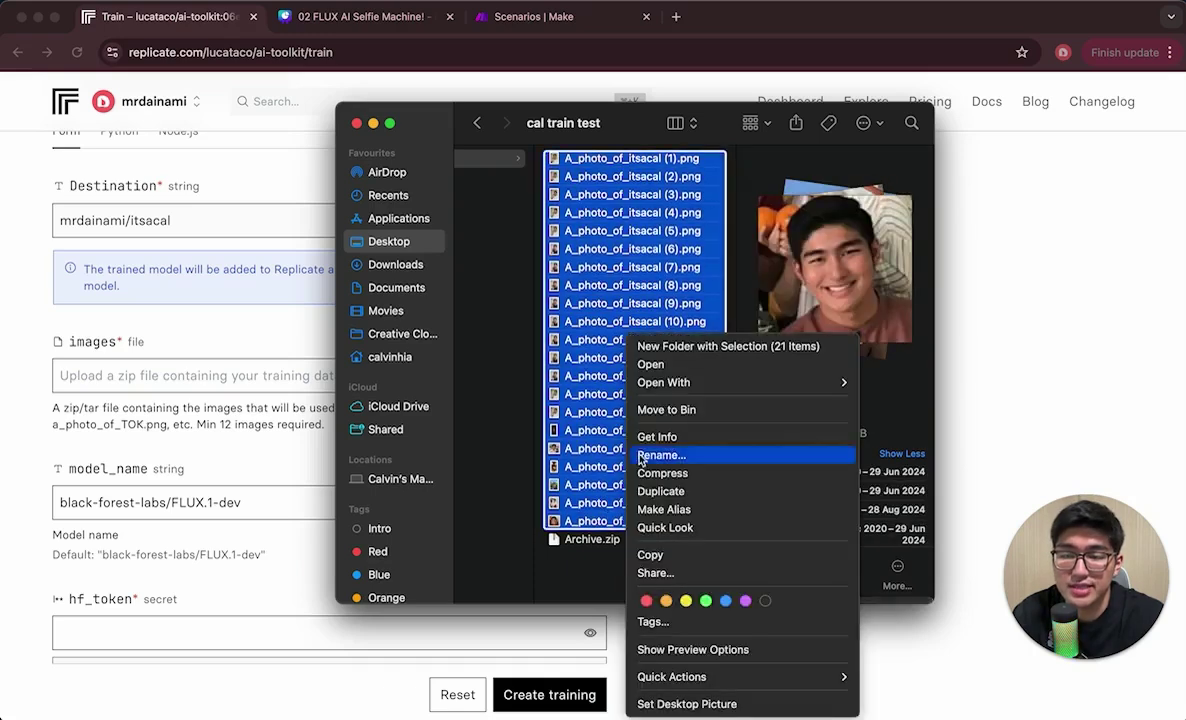
click(701, 474)
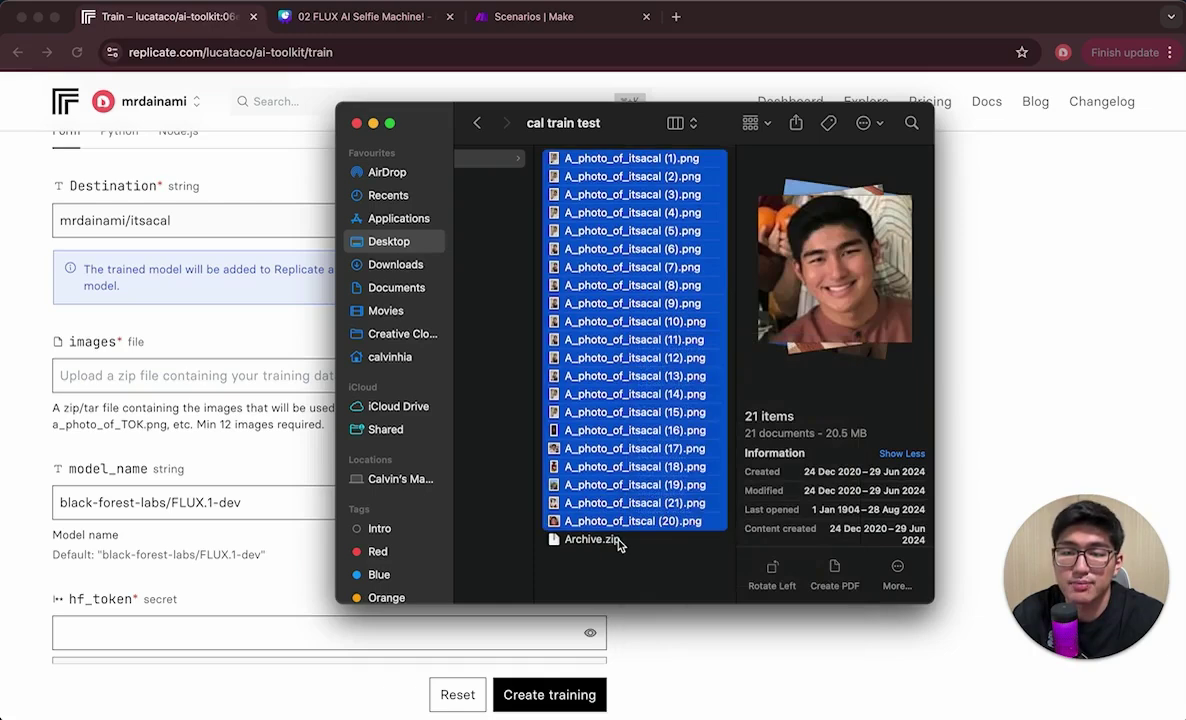
click(594, 540)
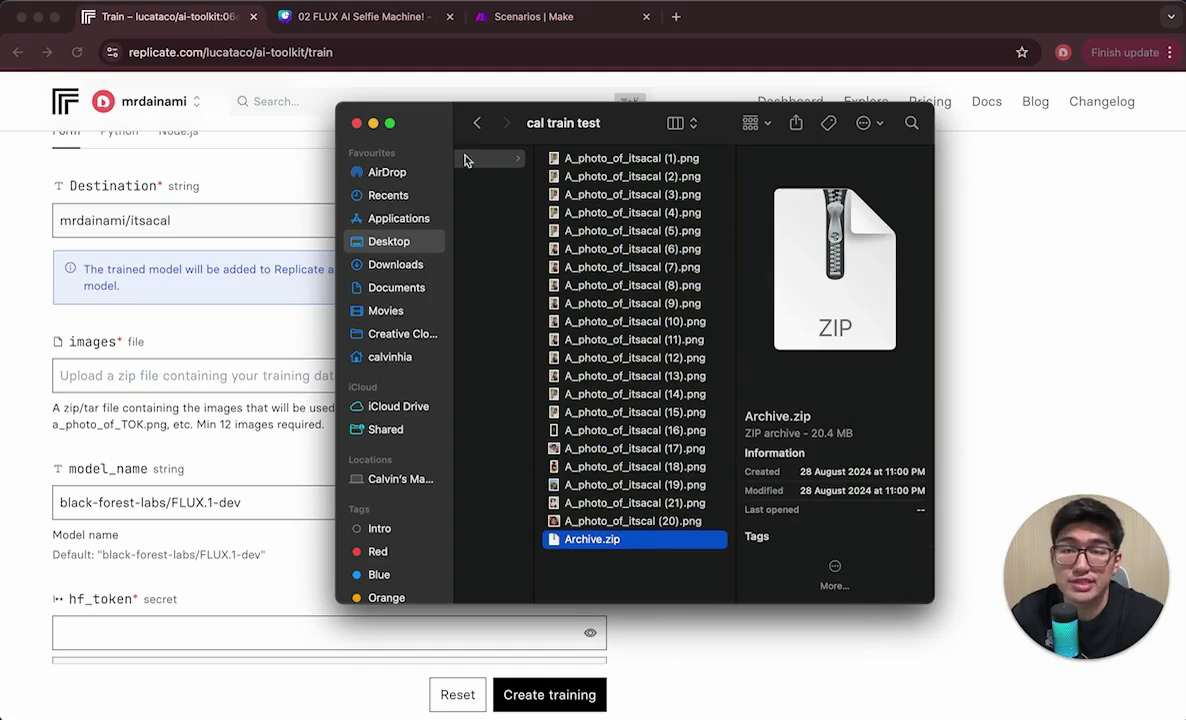
key(super+Tab)
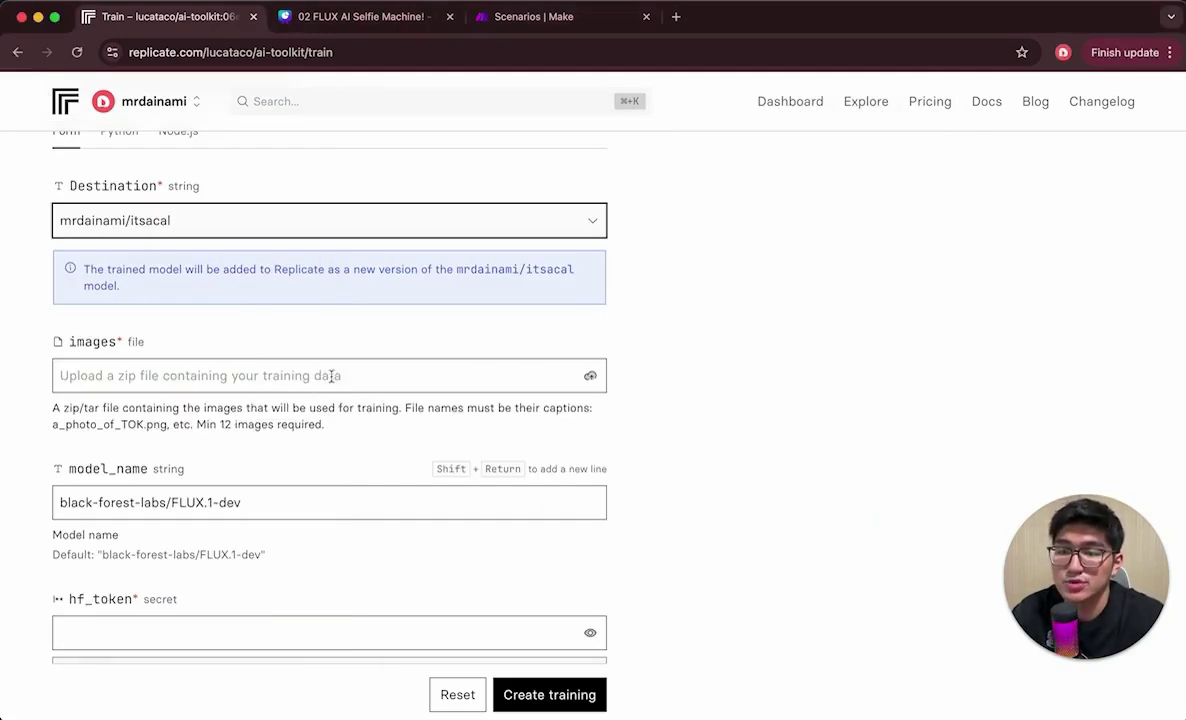
Step: Drop Archive.zip into the training images field and move down to the hf_token field
mouse_move(481, 385)
mouse_down()
mouse_move(588, 373)
mouse_move(588, 386)
mouse_move(543, 371)
mouse_move(586, 376)
mouse_move(474, 389)
mouse_up()
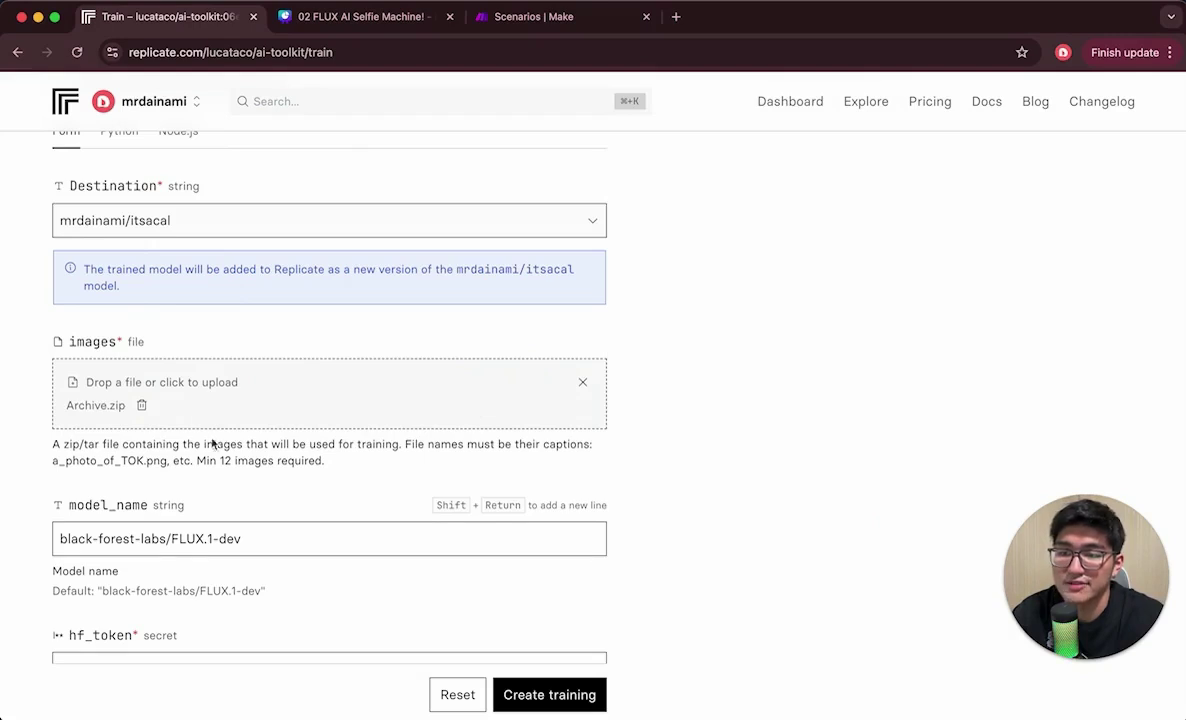
scroll(293, 473, down, 3)
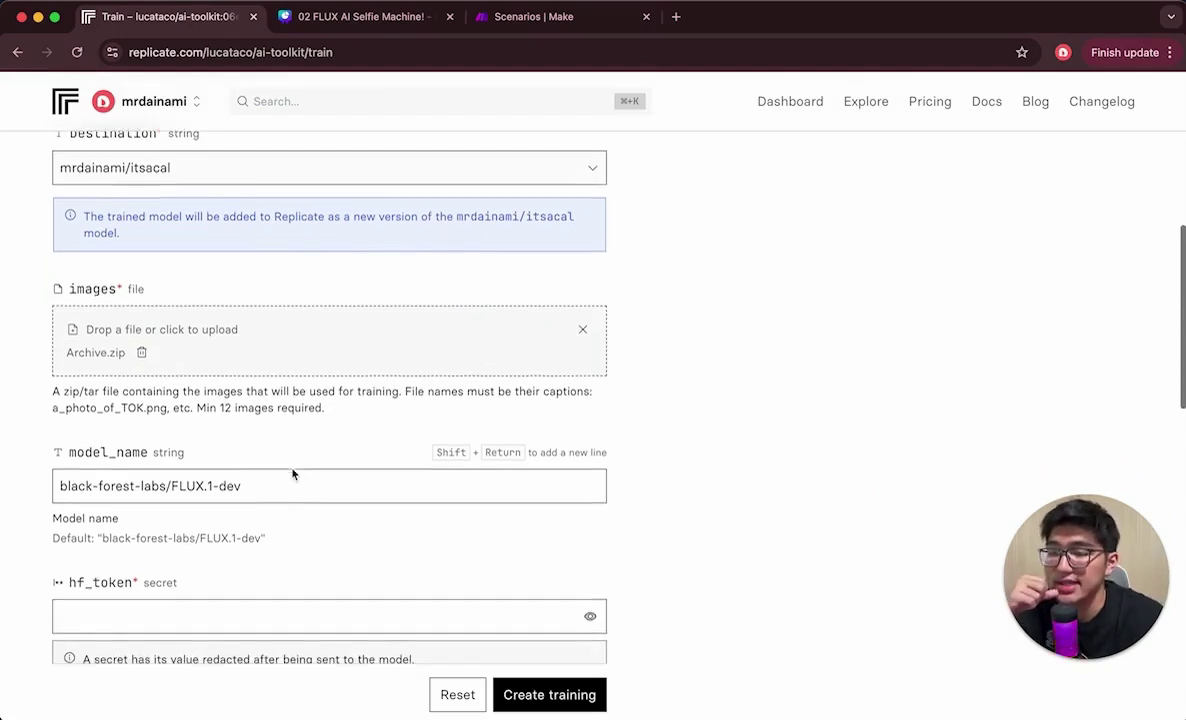
scroll(328, 474, down, 1)
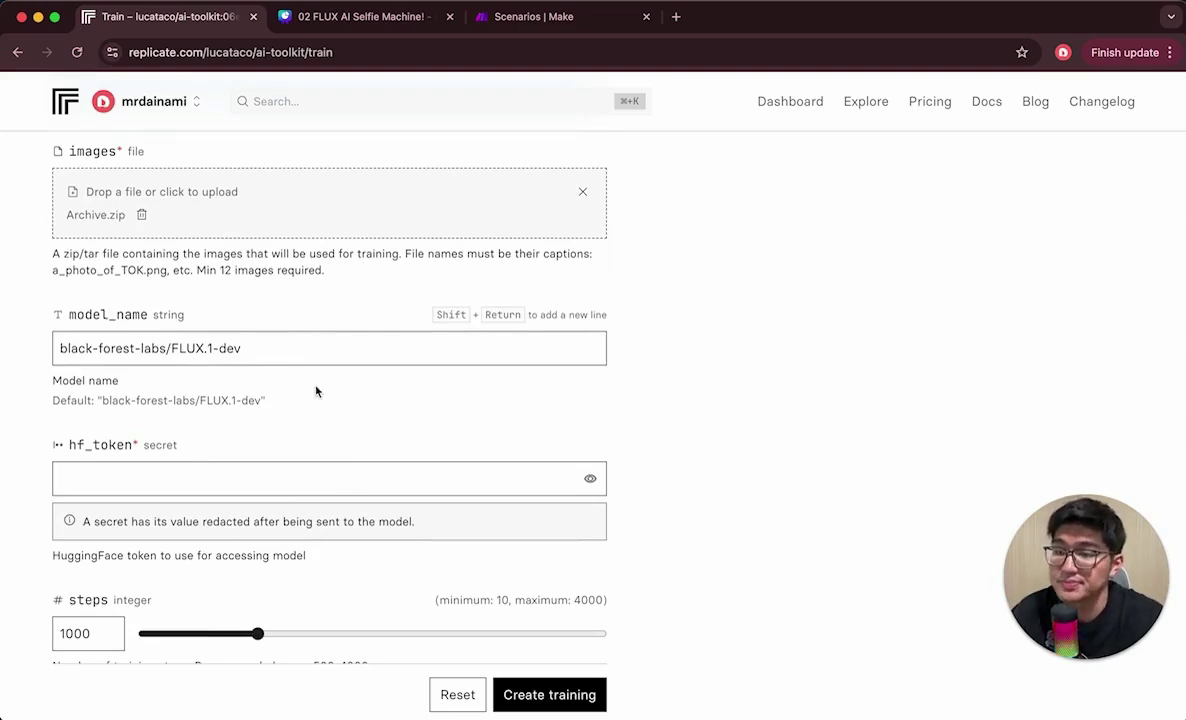
scroll(330, 380, down, 3)
click(365, 363)
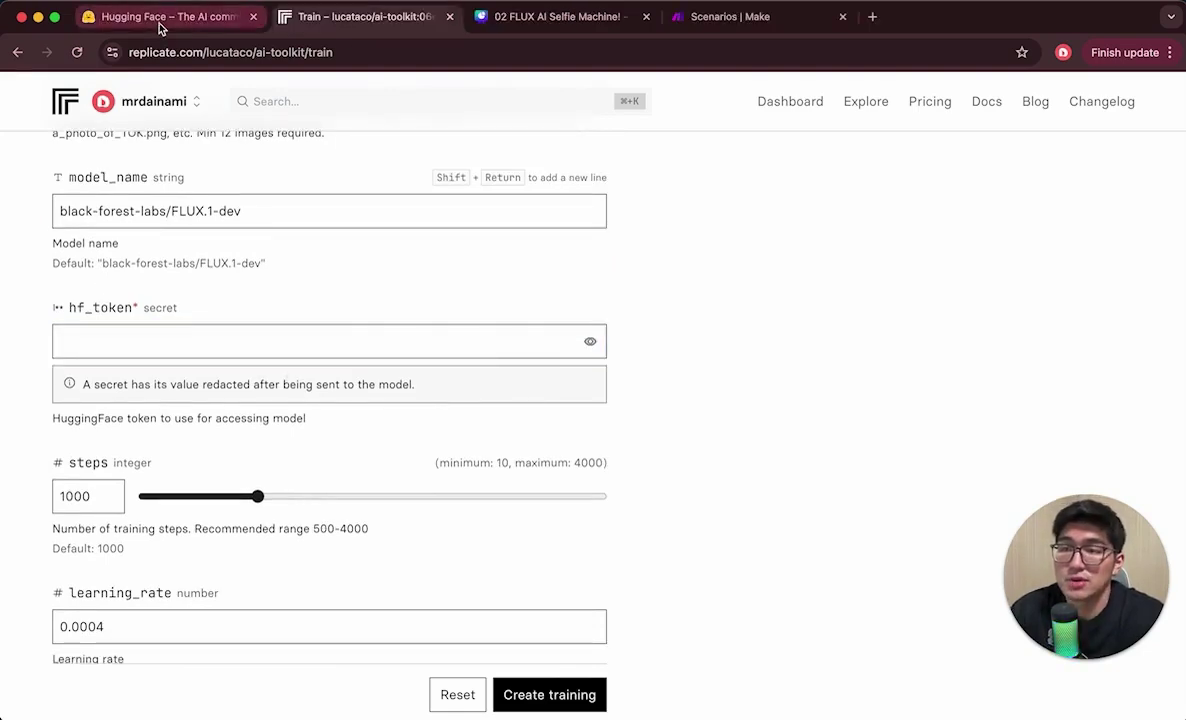
Step: Go to Hugging Face's Access Tokens settings and start a new token
click(159, 20)
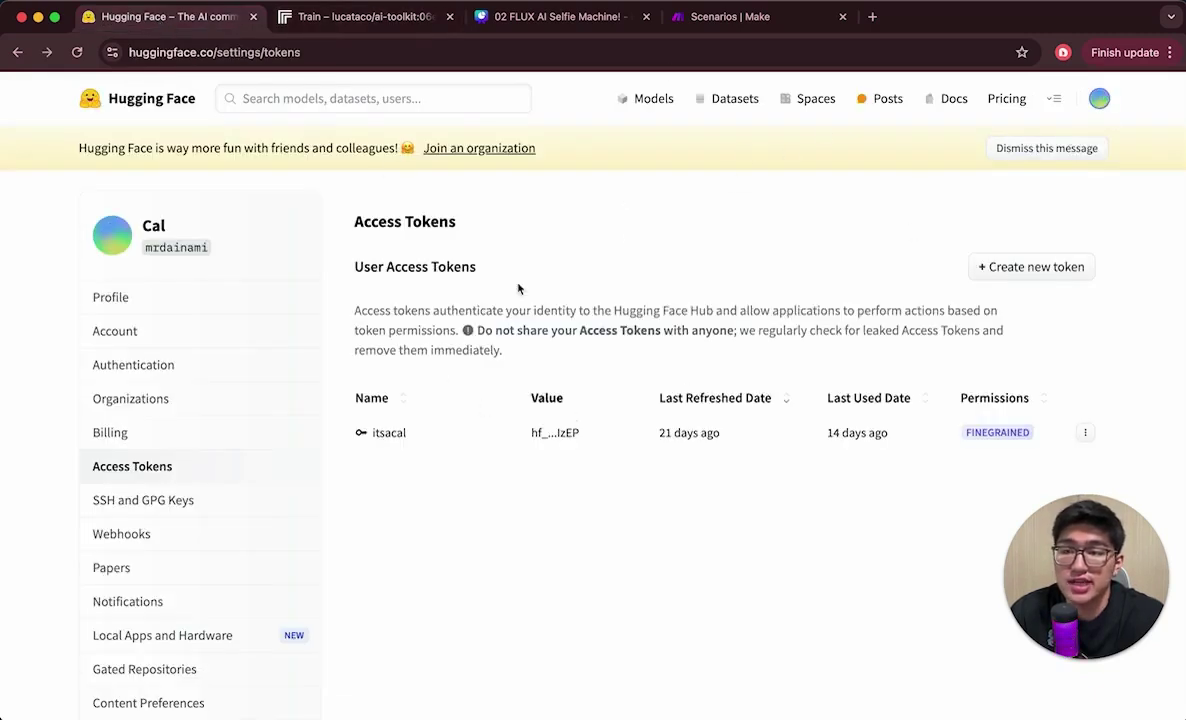
click(1099, 98)
click(972, 390)
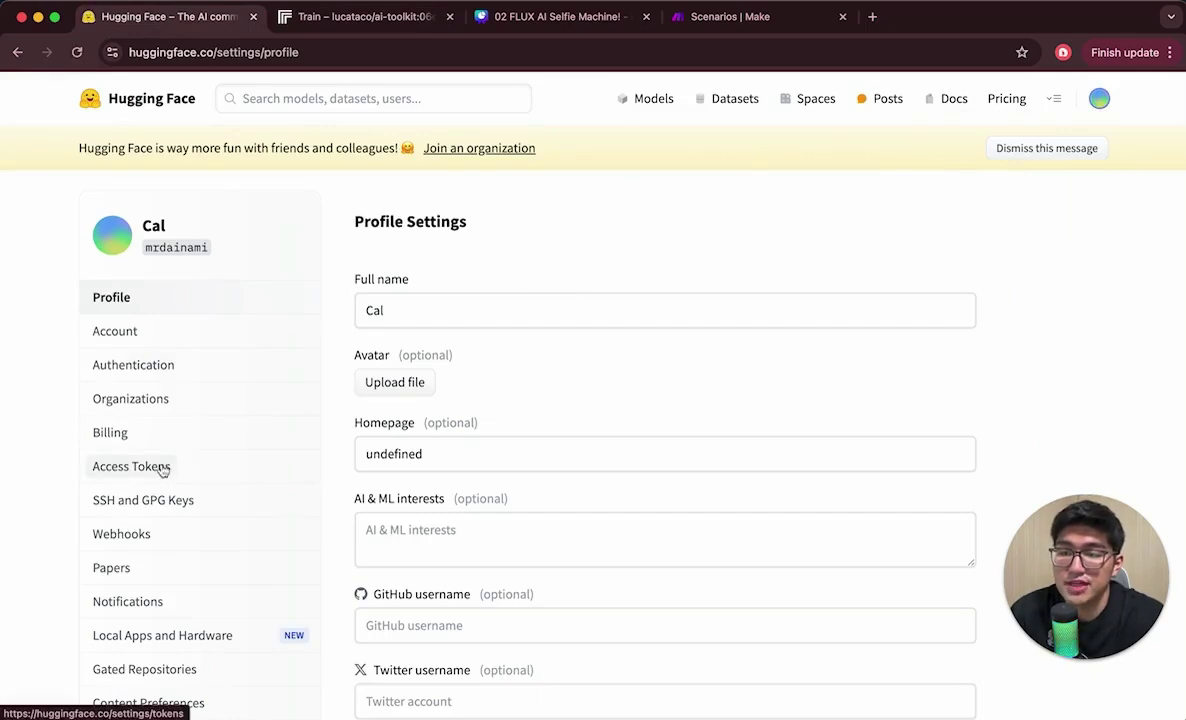
click(131, 466)
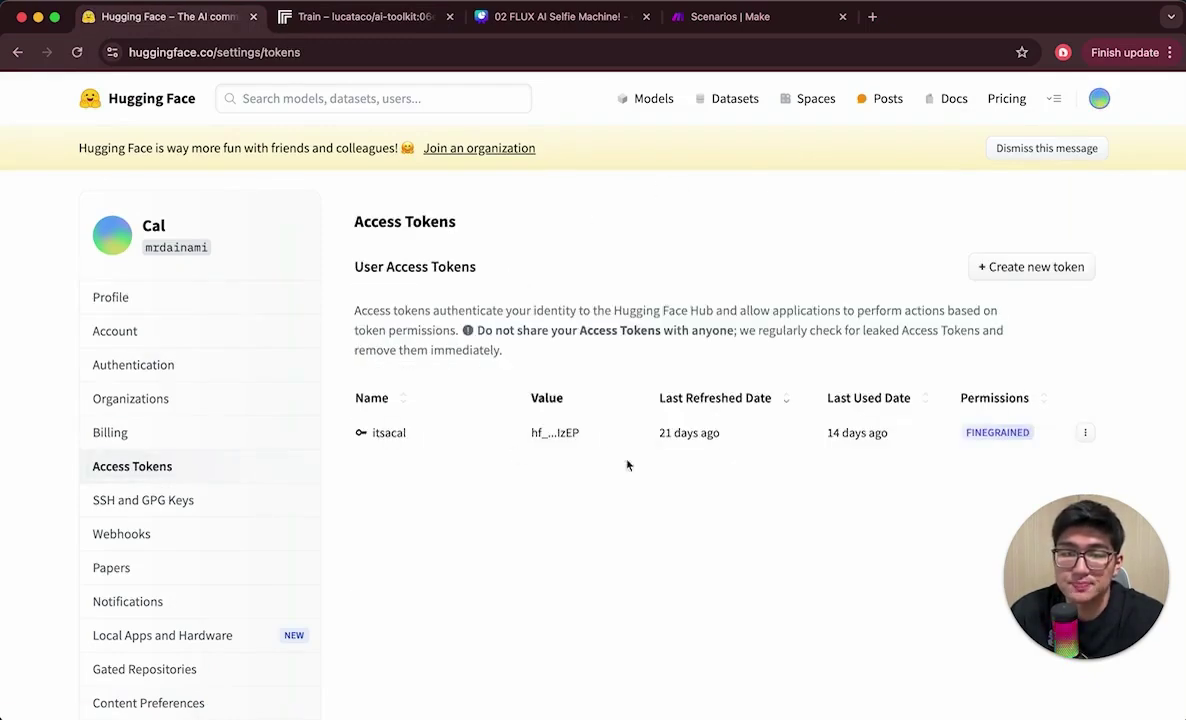
scroll(770, 494, down, 1)
click(1060, 228)
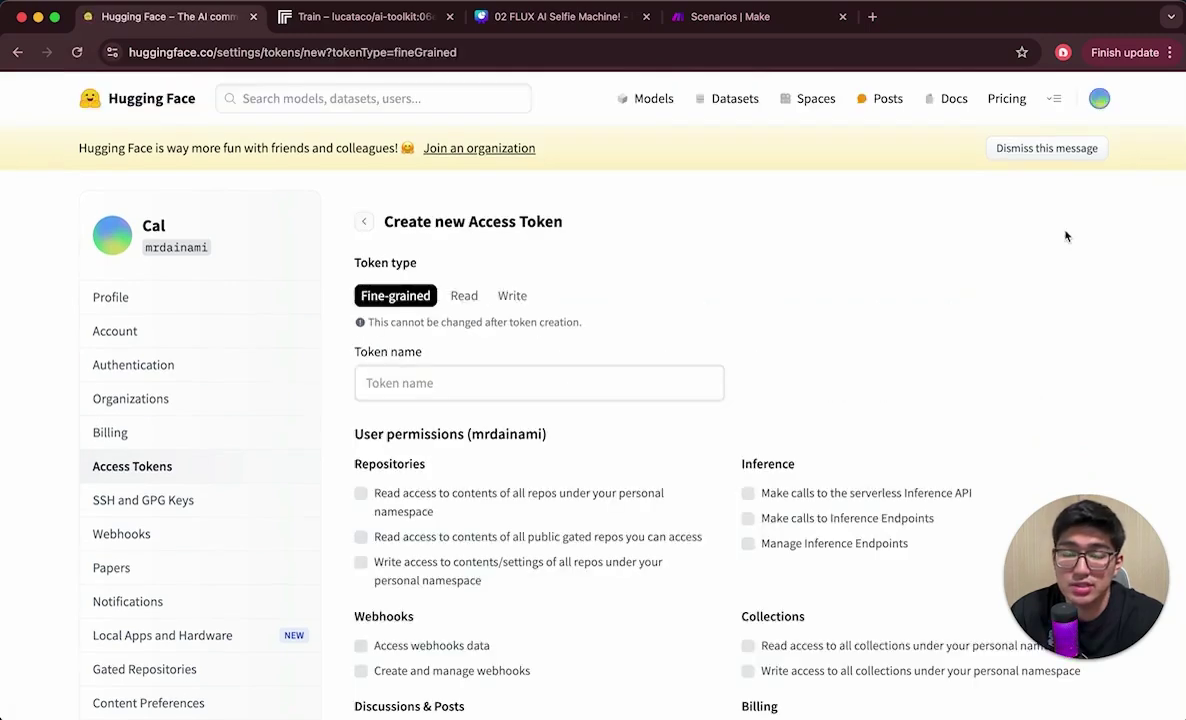
scroll(590, 388, down, 2)
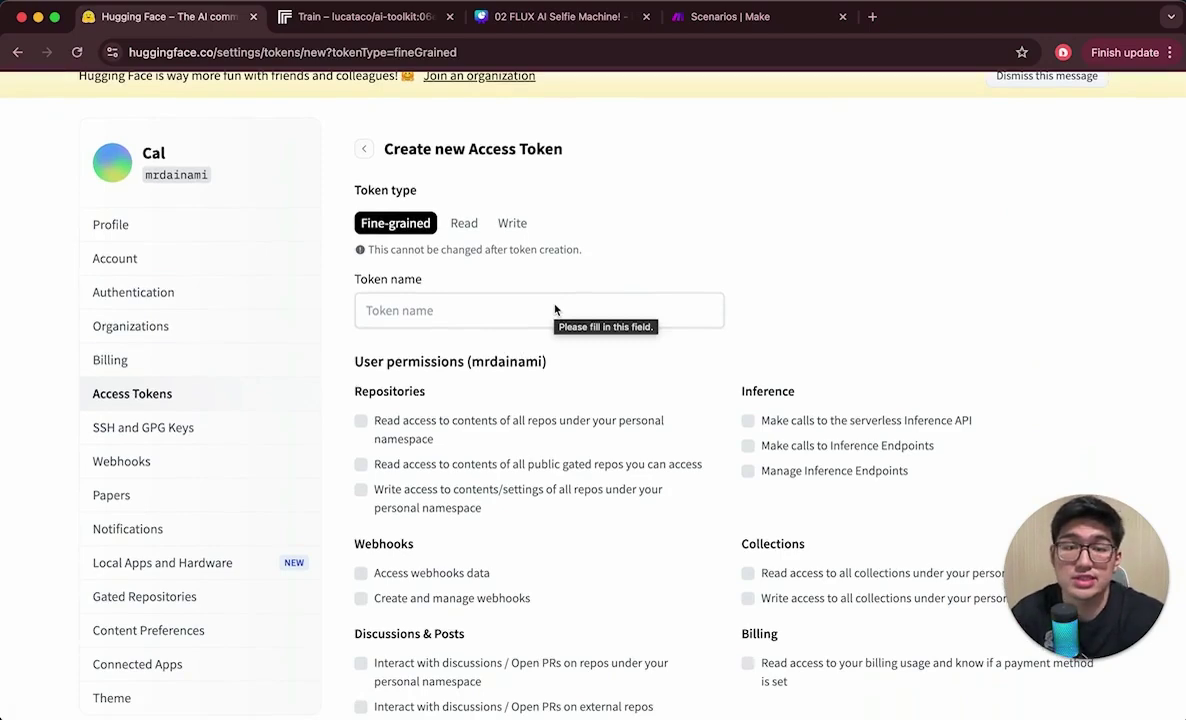
Step: Name the new access token itsacal1
click(547, 301)
text(it)
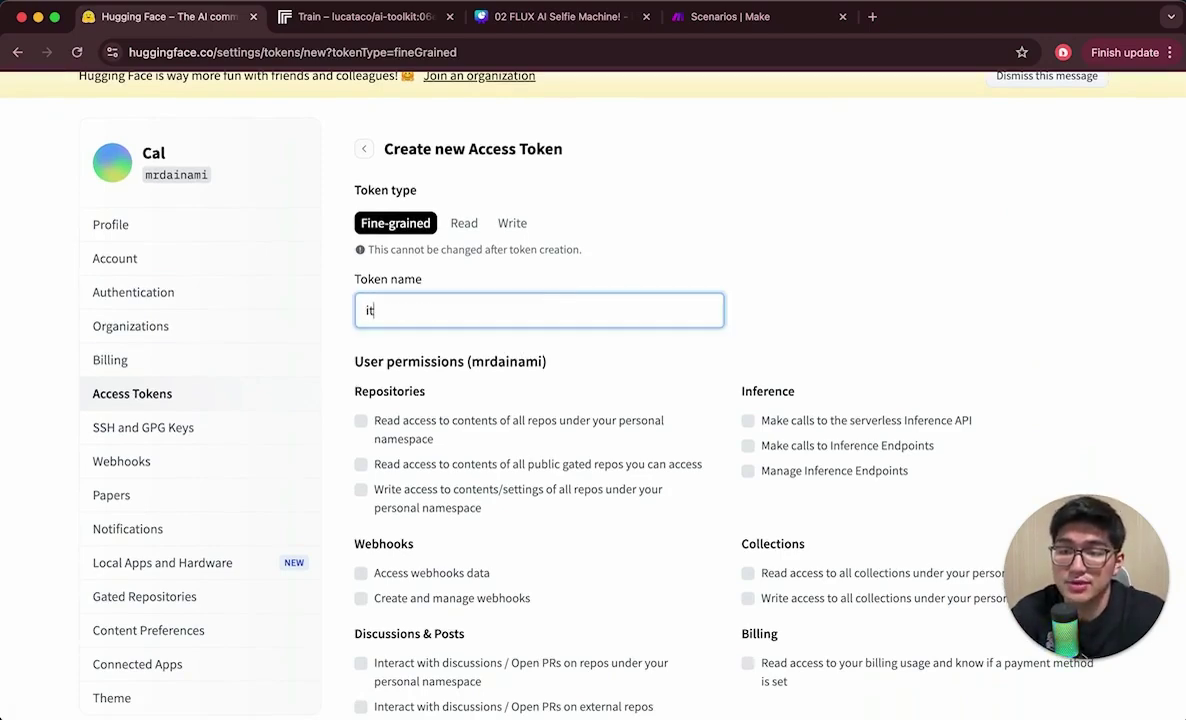
text(s)
key(BackSpace)
key(BackSpace)
key(BackSpace)
text(i)
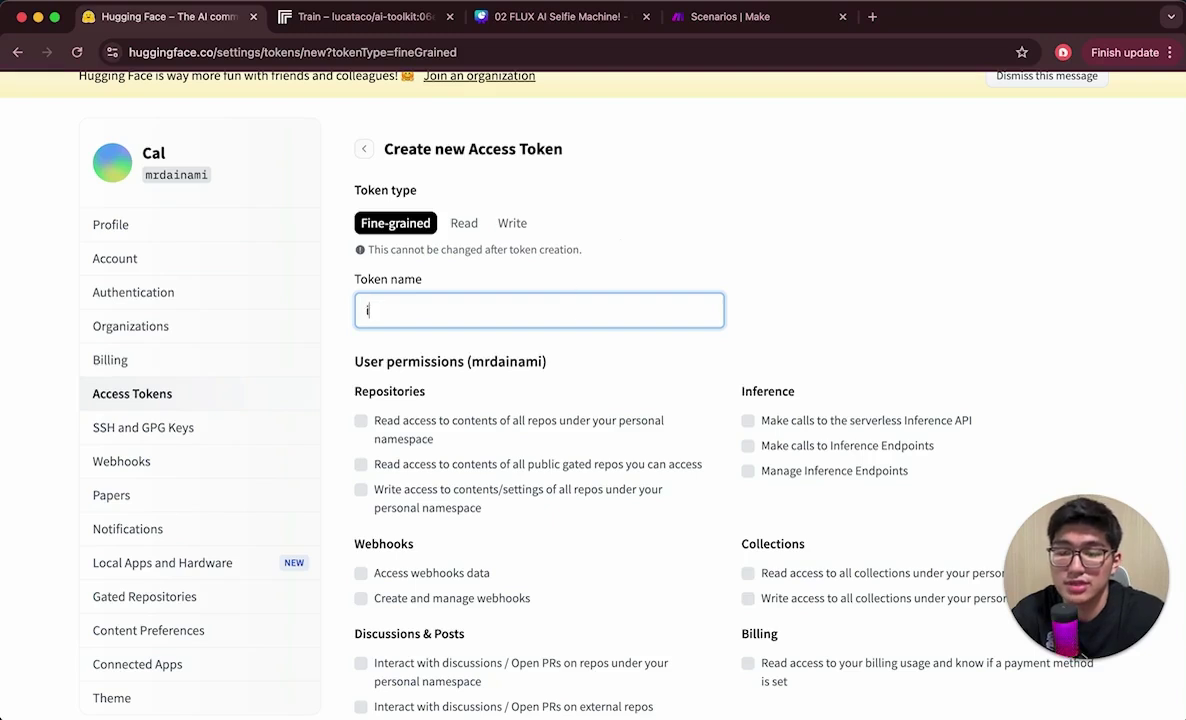
text(tsacal)
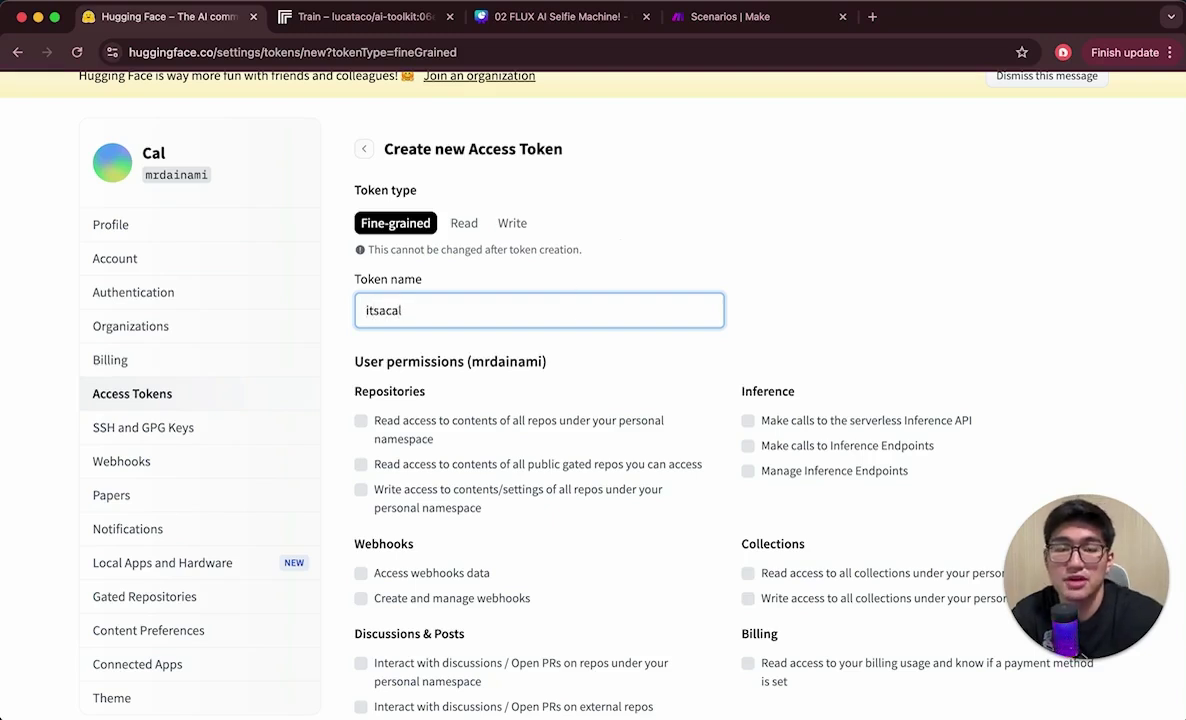
scroll(691, 240, down, 2)
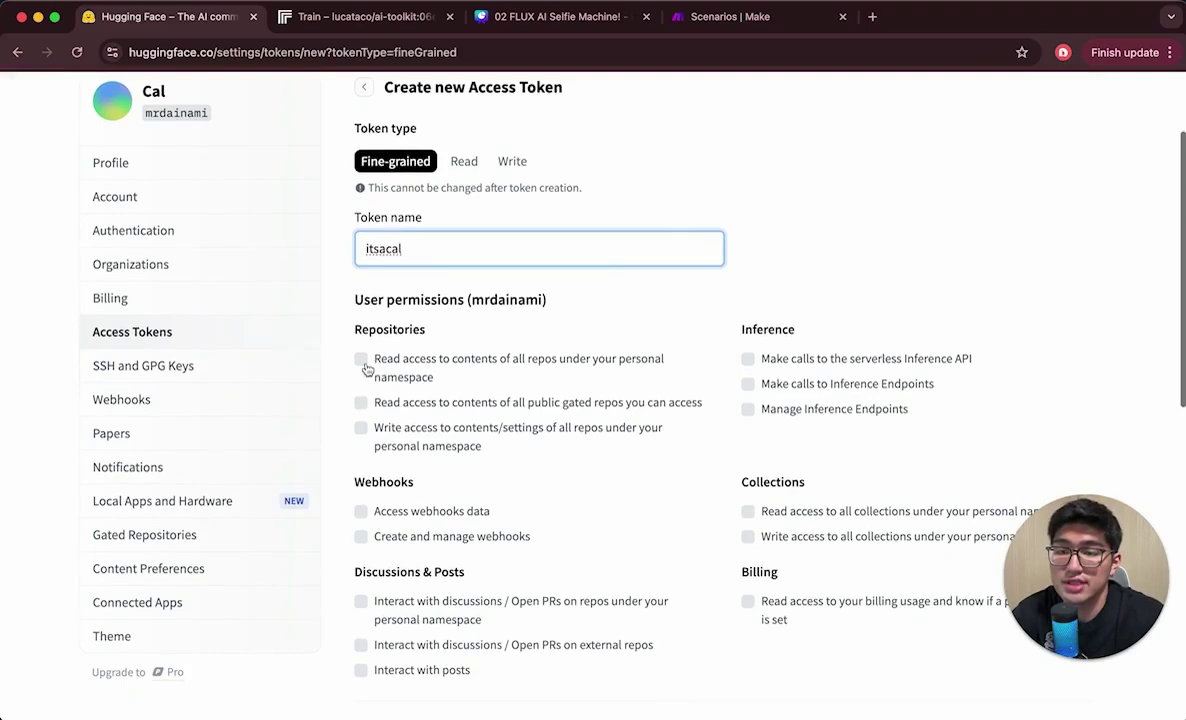
Step: Grant repo read/write, Inference API and Endpoints, webhook and collection read/write permissions
click(361, 359)
click(361, 402)
click(361, 427)
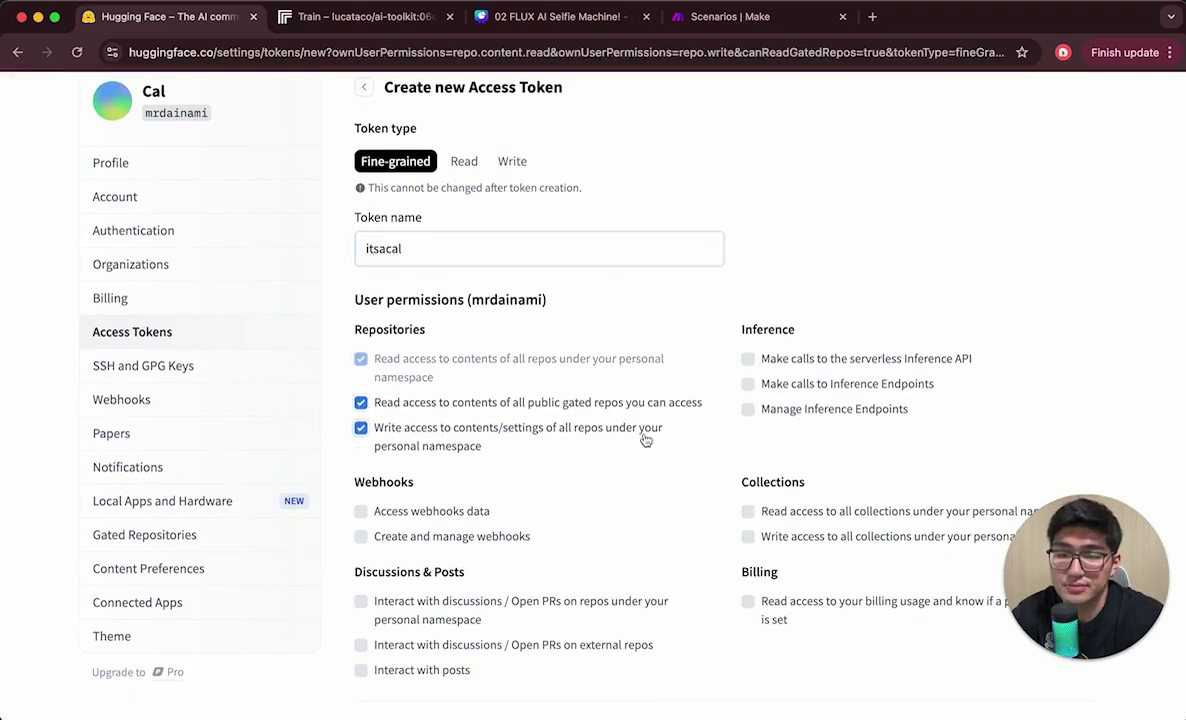
click(748, 358)
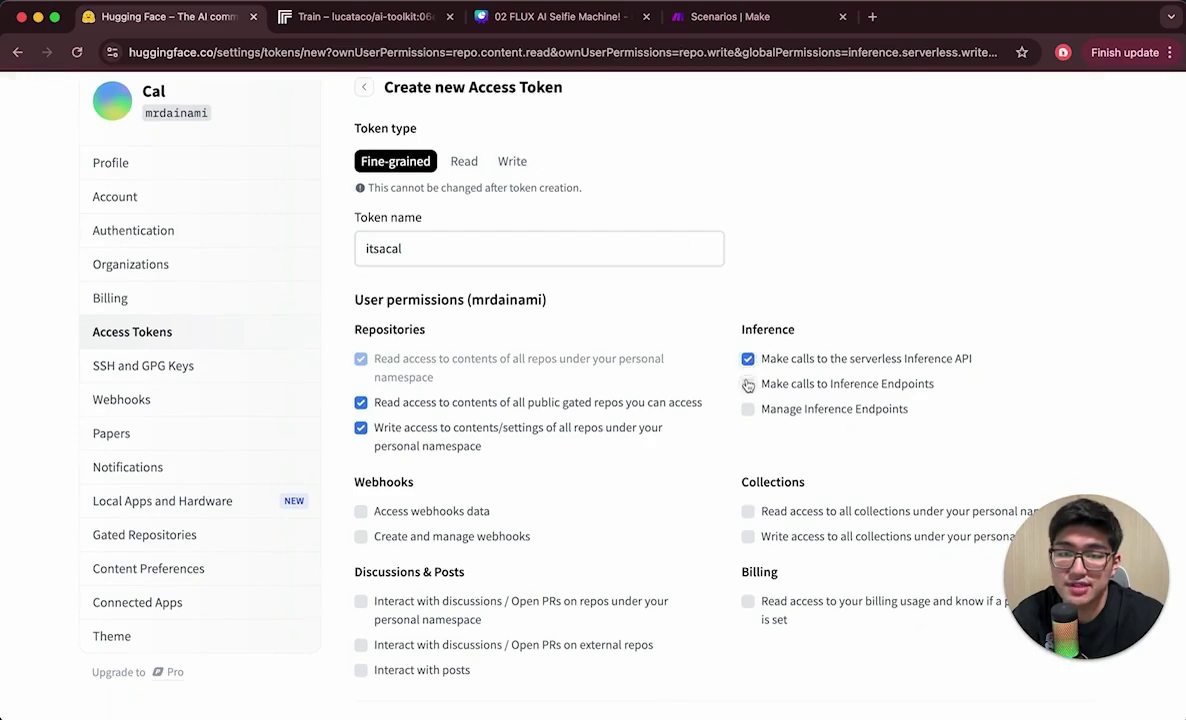
click(748, 384)
click(748, 409)
click(361, 511)
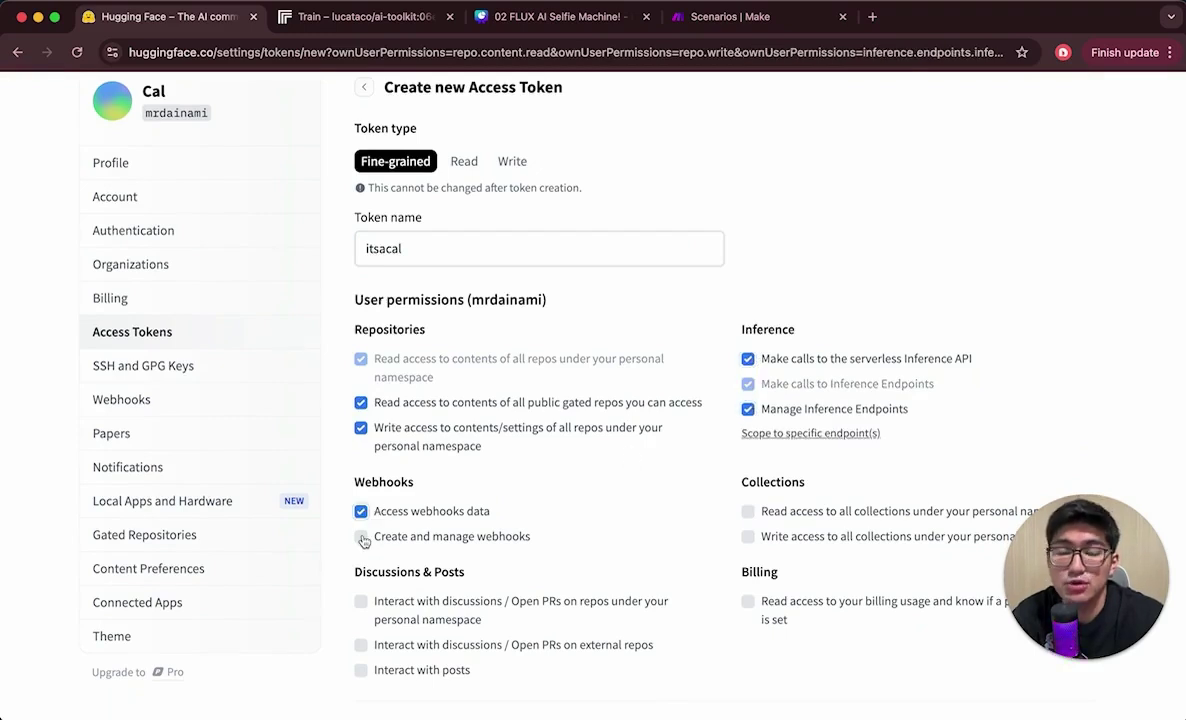
click(361, 536)
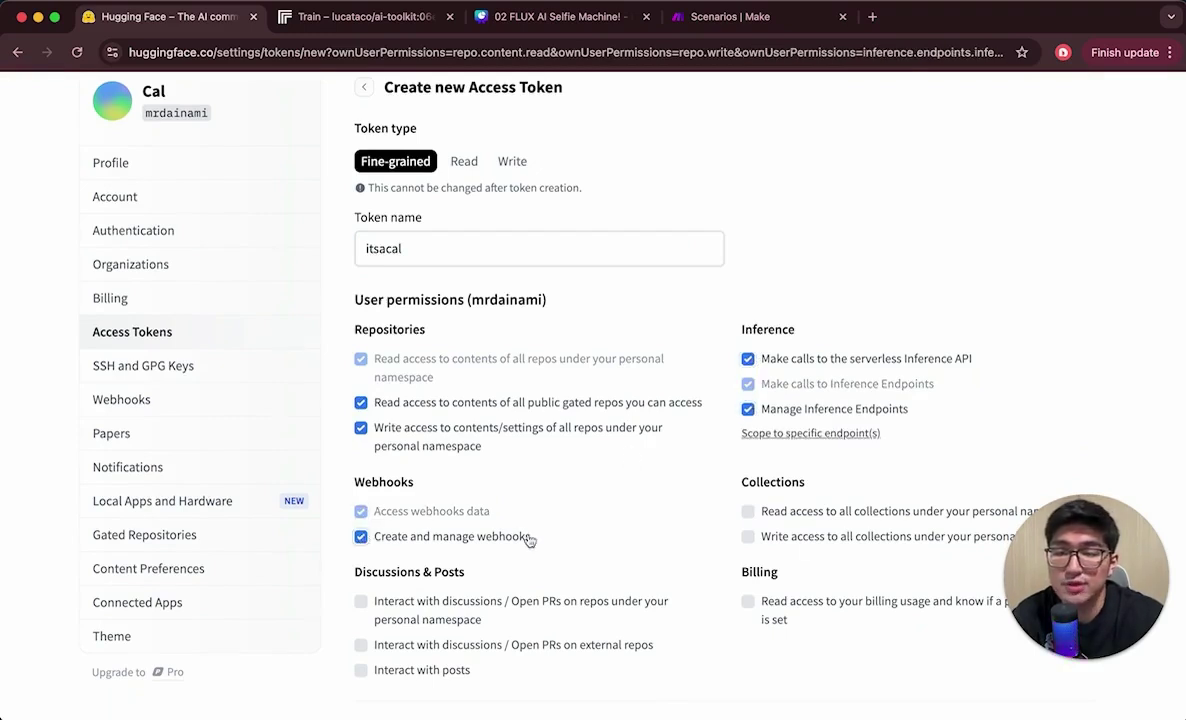
click(748, 511)
click(748, 536)
Step: Check the access tokens list showing itsacal1 beside the existing token
scroll(690, 470, down, 5)
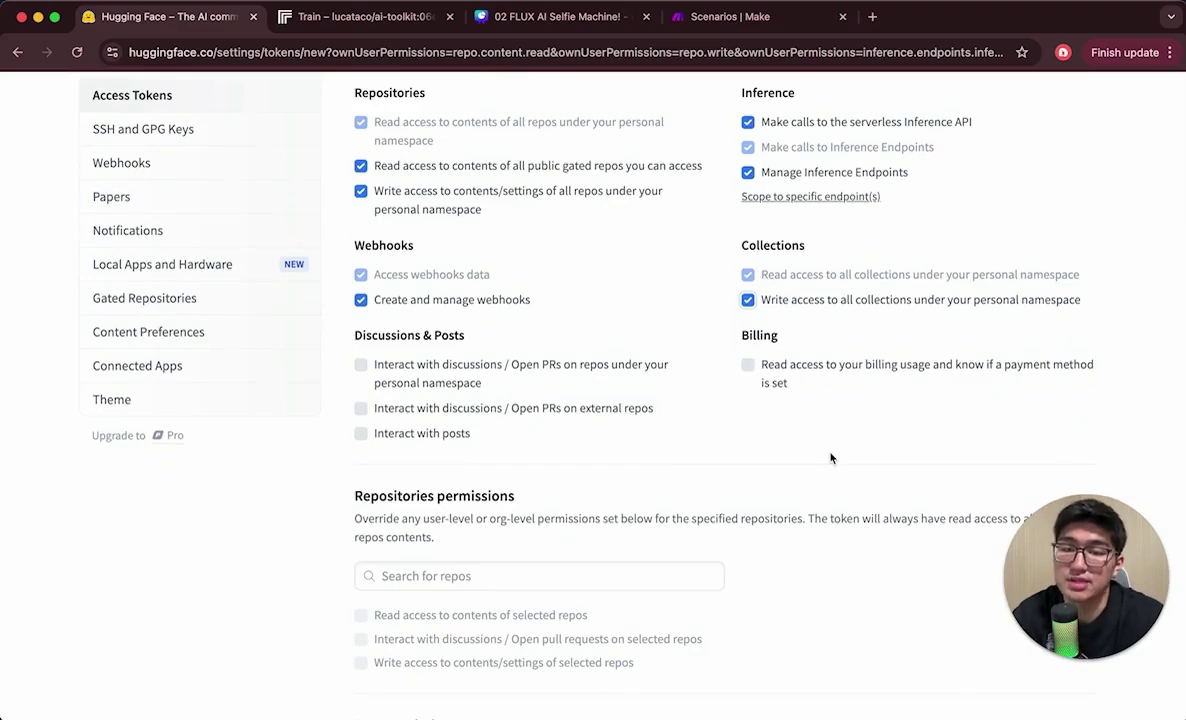
scroll(830, 458, down, 2)
scroll(830, 458, down, 8)
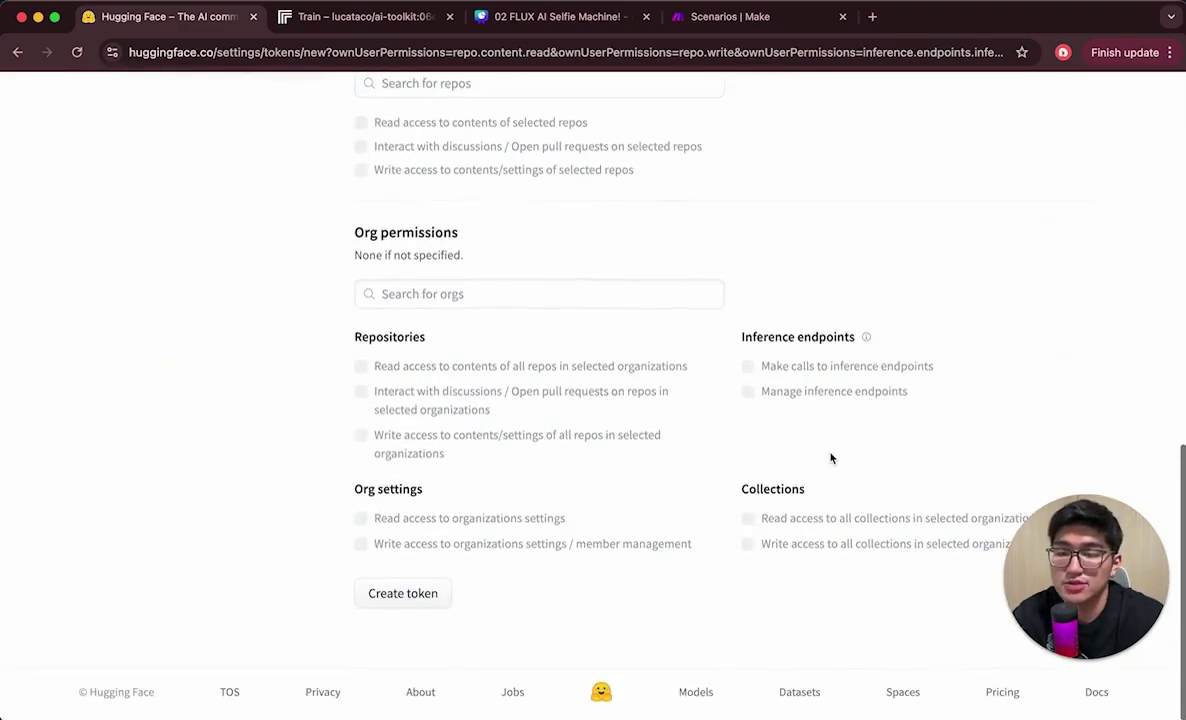
scroll(415, 595, up, 1)
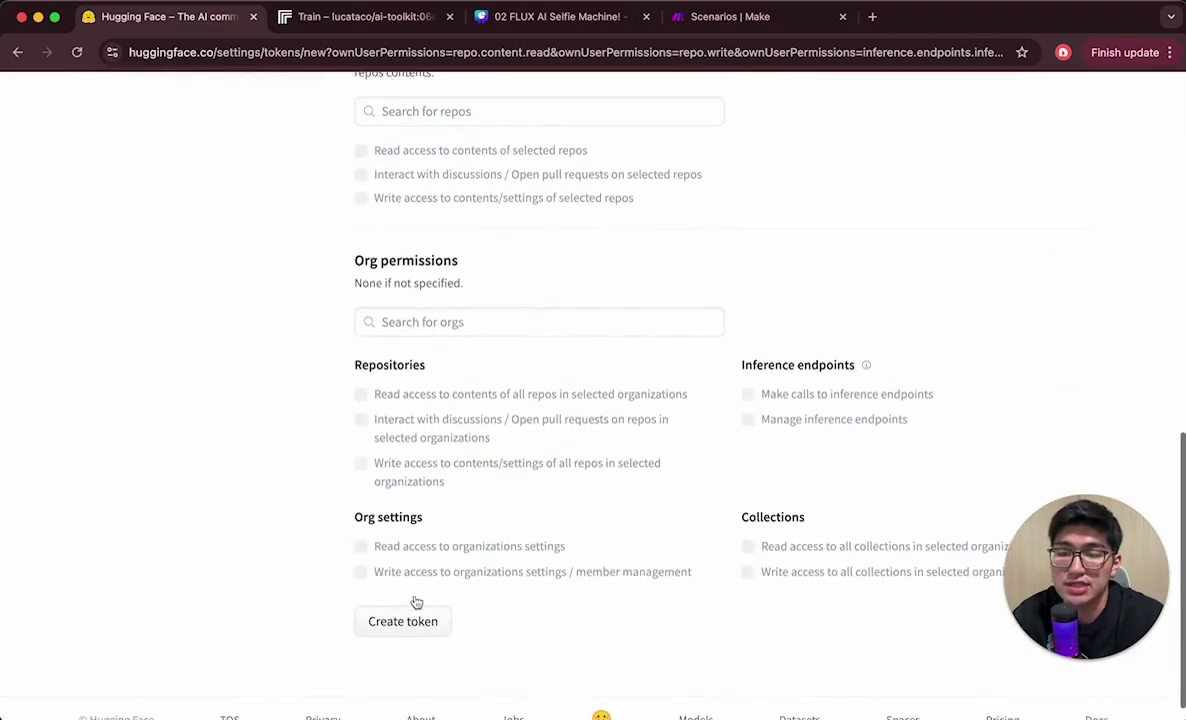
scroll(450, 463, up, 20)
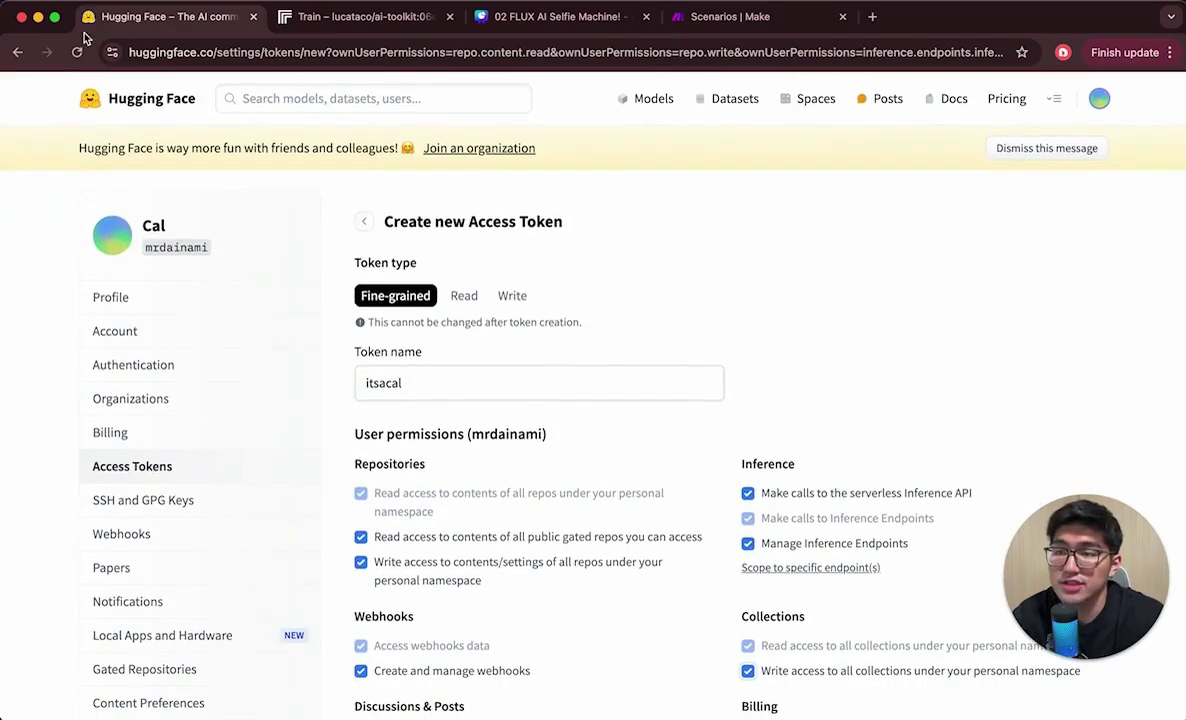
click(362, 221)
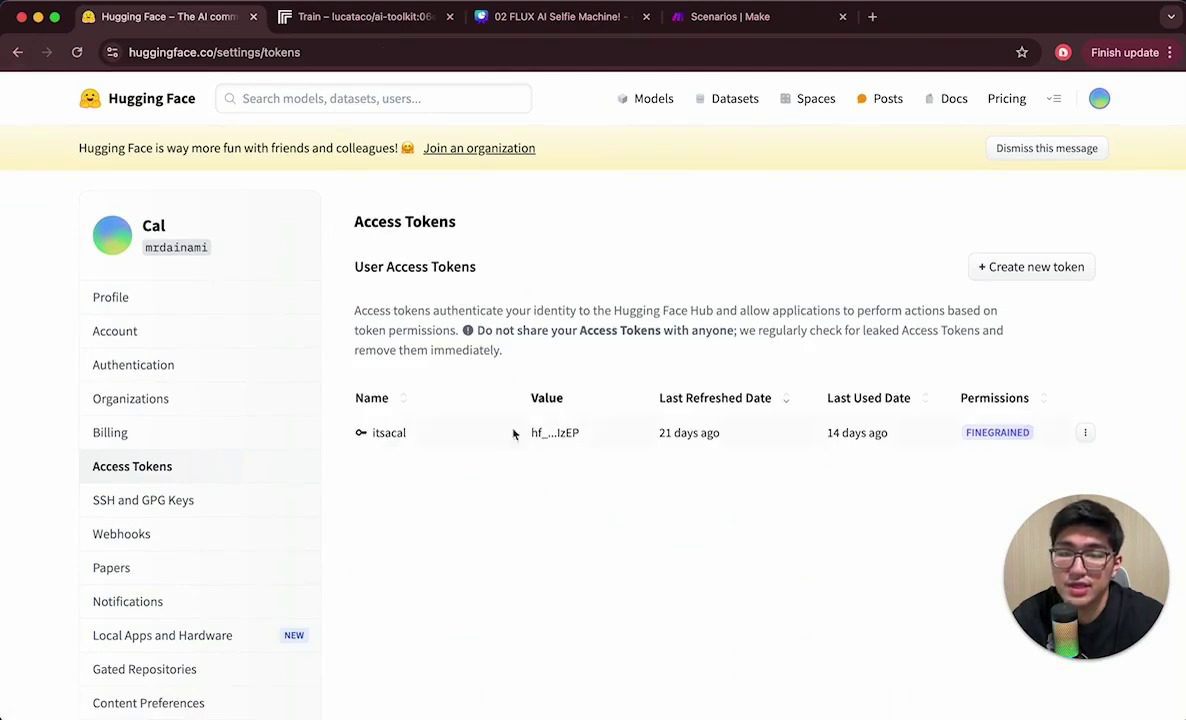
click(1085, 432)
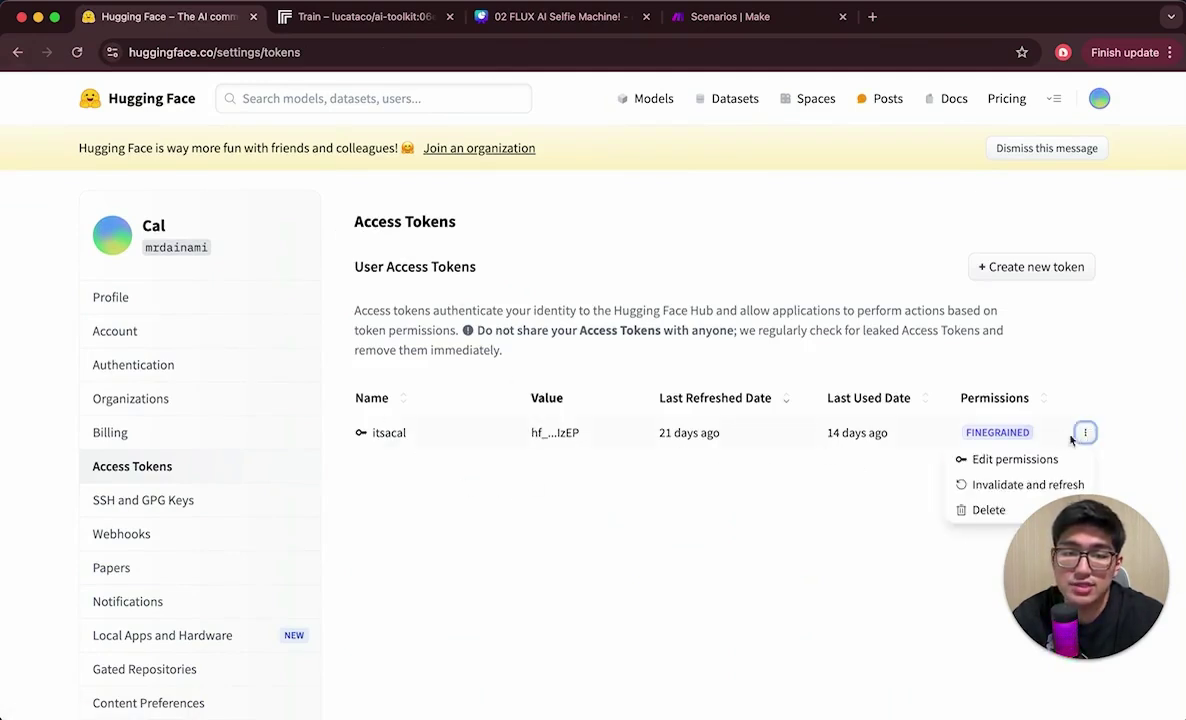
click(836, 450)
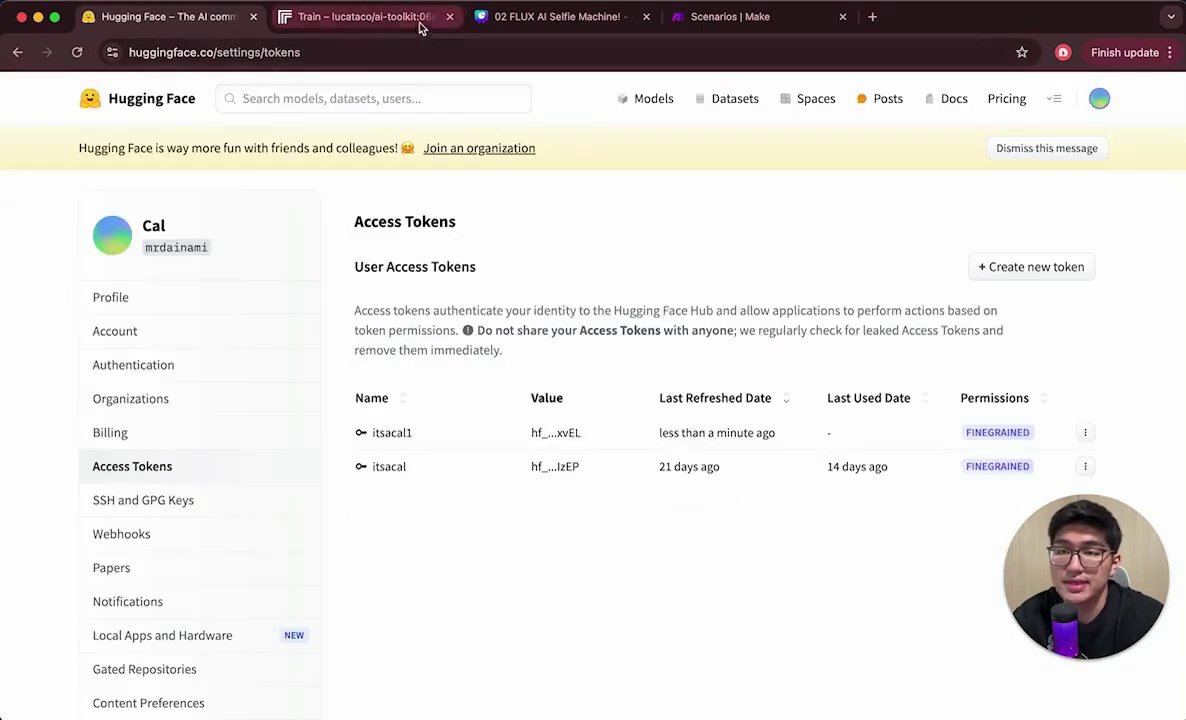
click(418, 22)
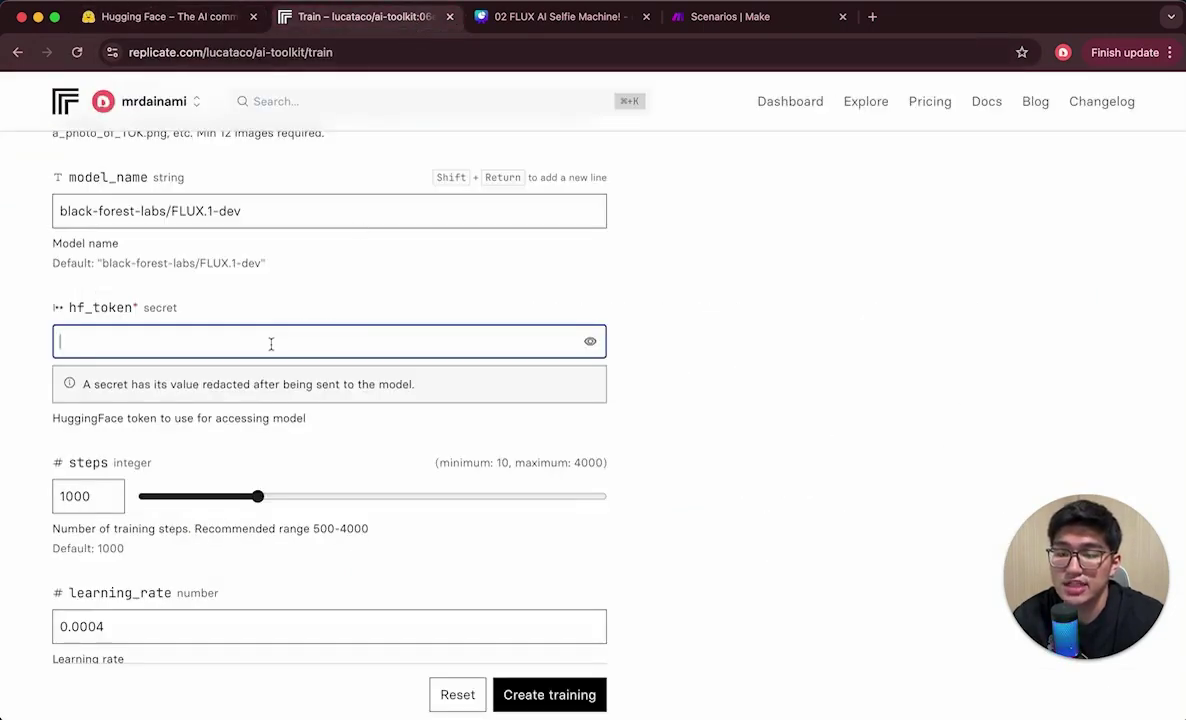
Step: Paste the new token into hf_token and move down to the empty repo_id field
key(super+v)
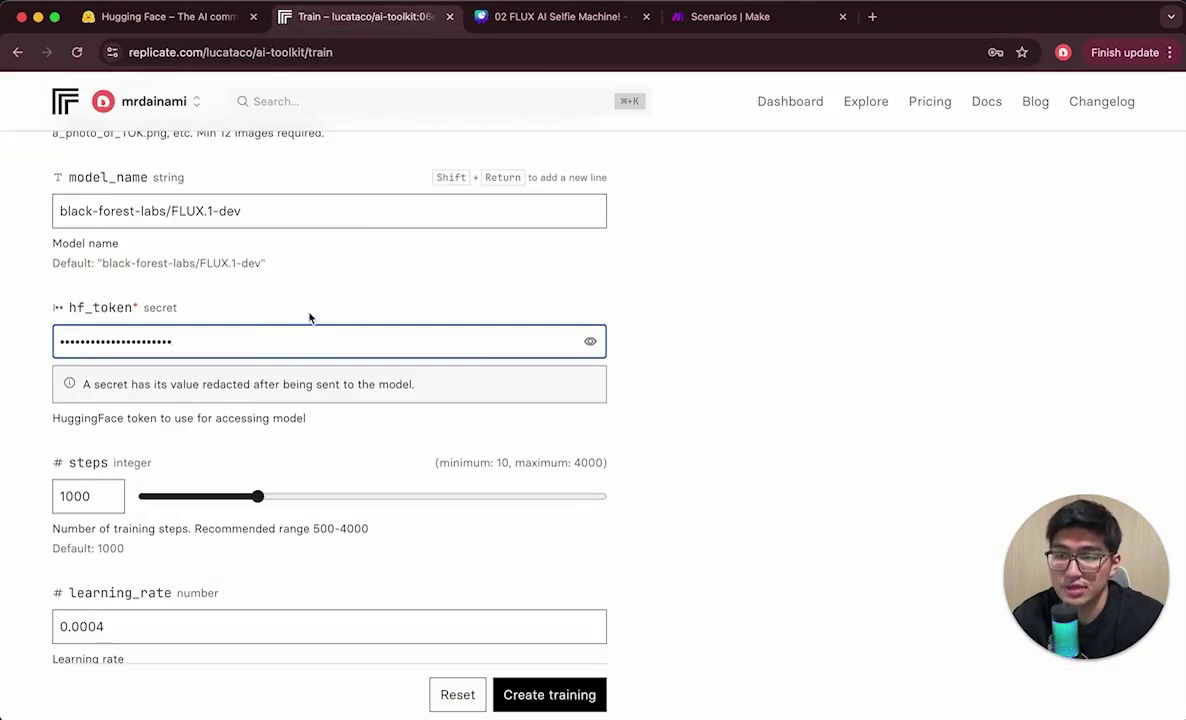
scroll(290, 380, up, 1)
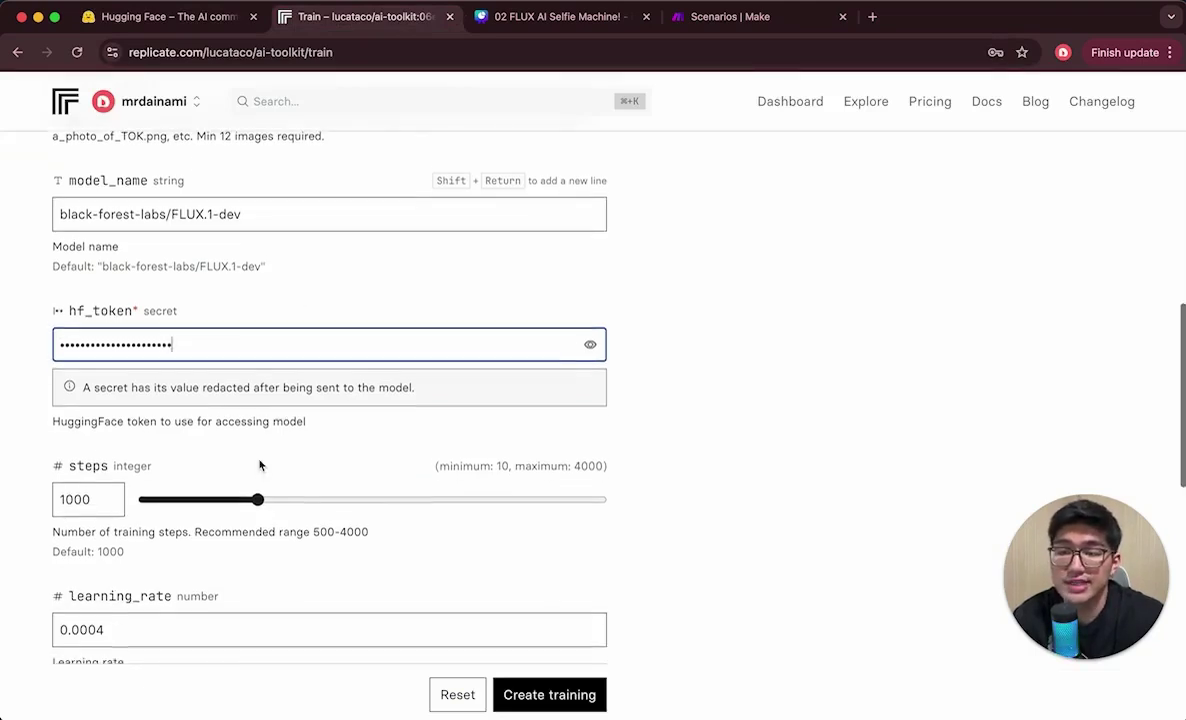
scroll(259, 465, down, 3)
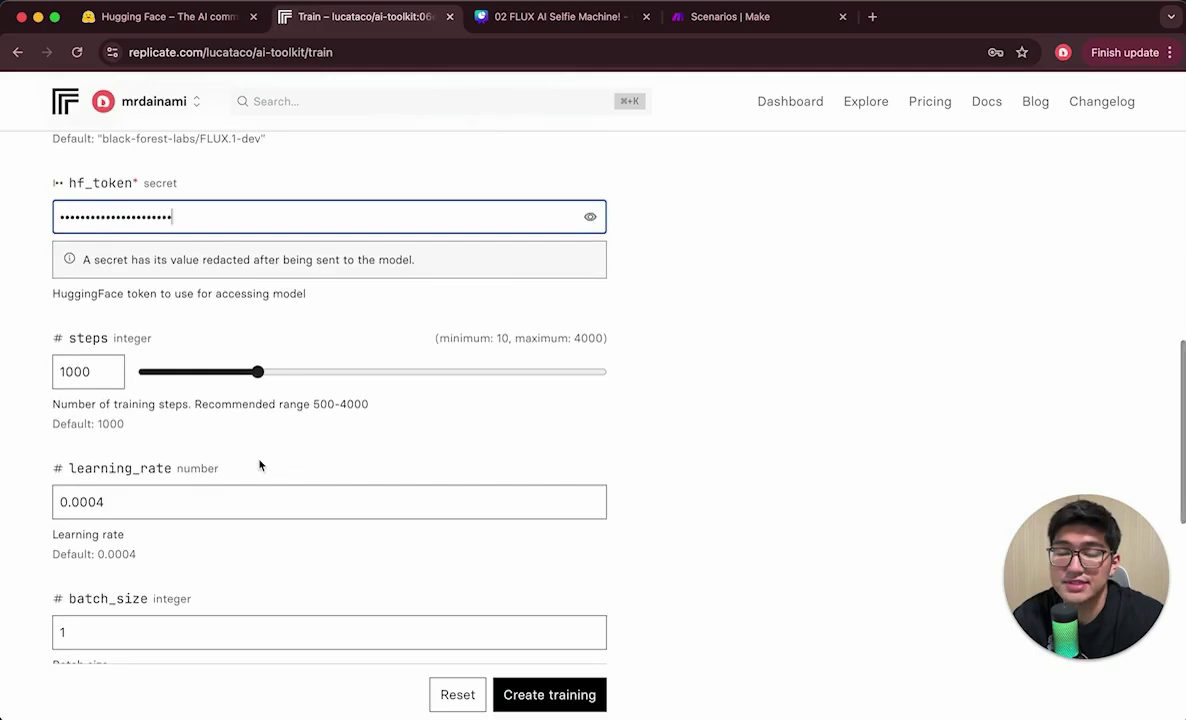
scroll(259, 465, down, 2)
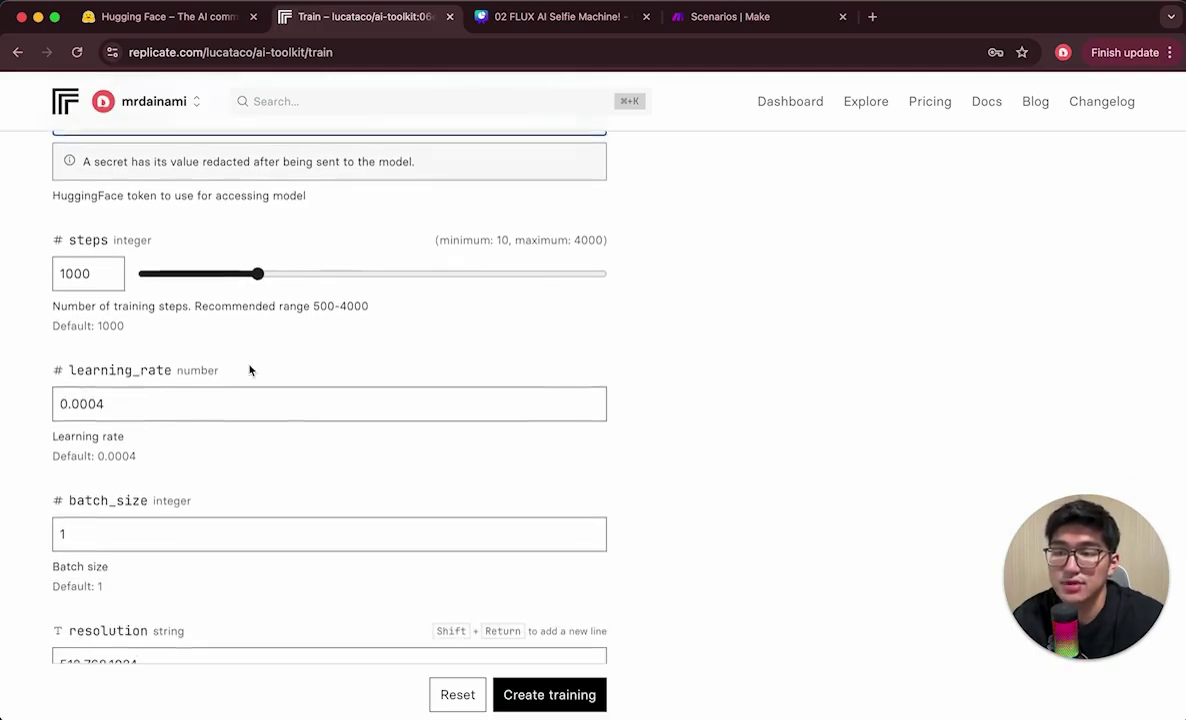
scroll(250, 370, down, 5)
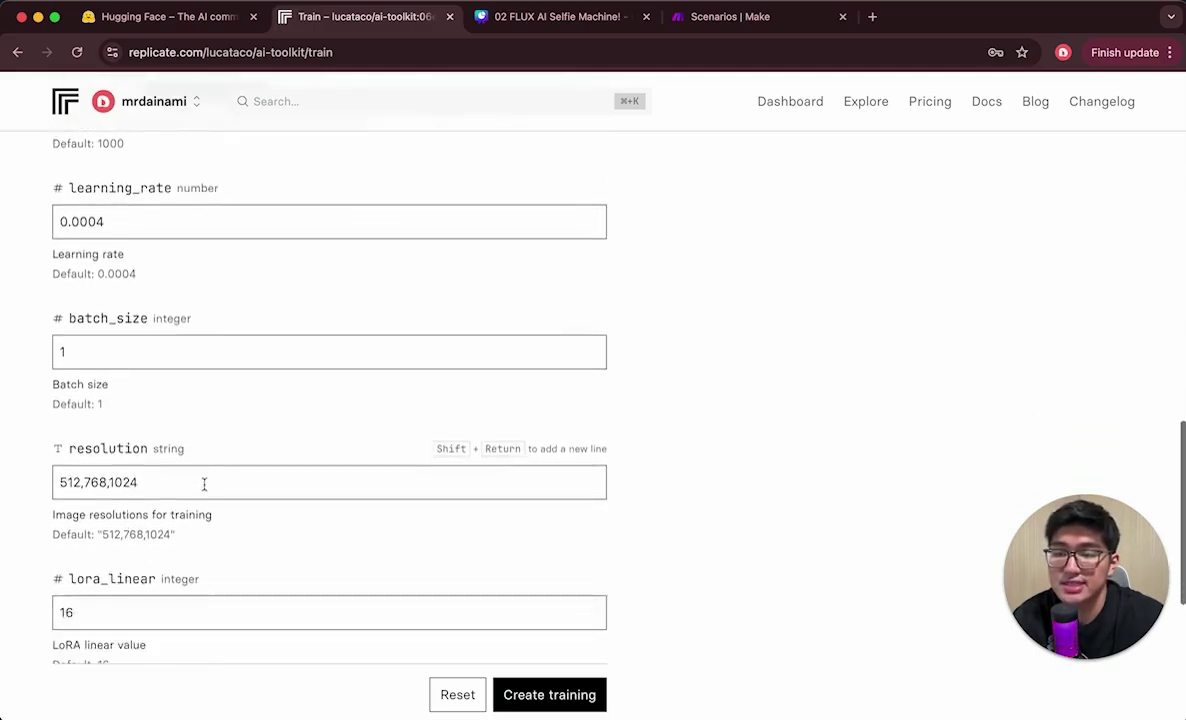
scroll(205, 487, down, 4)
scroll(284, 435, down, 3)
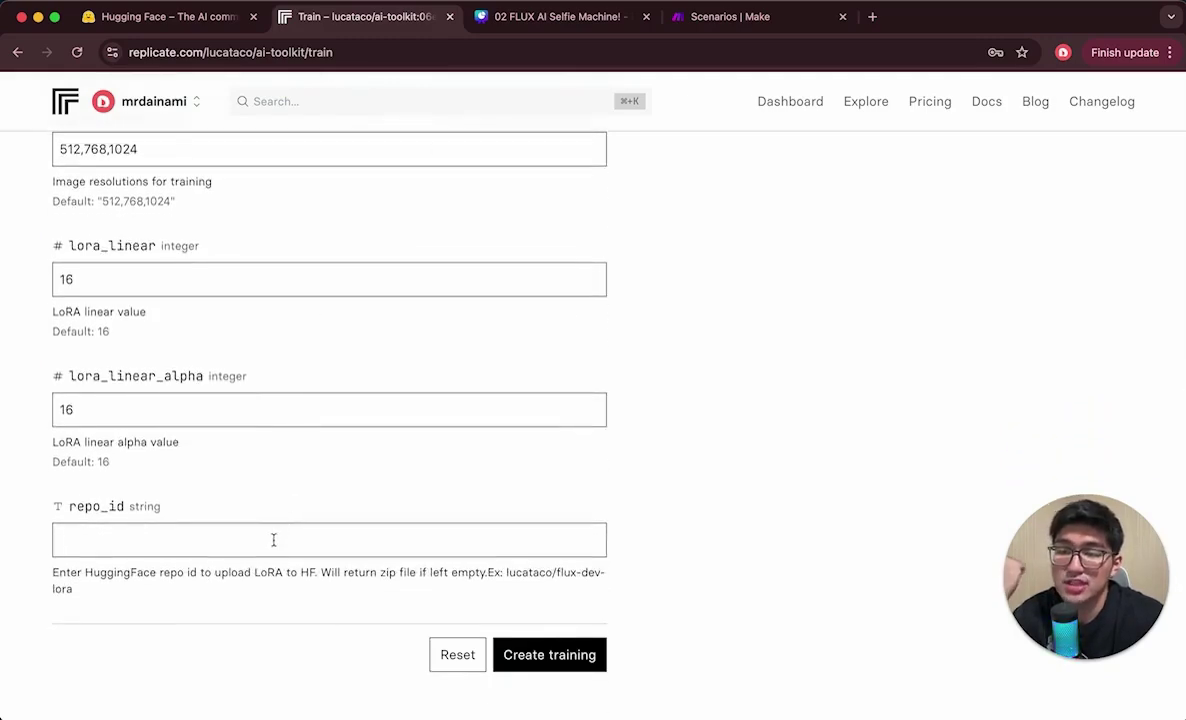
scroll(280, 535, down, 1)
click(307, 503)
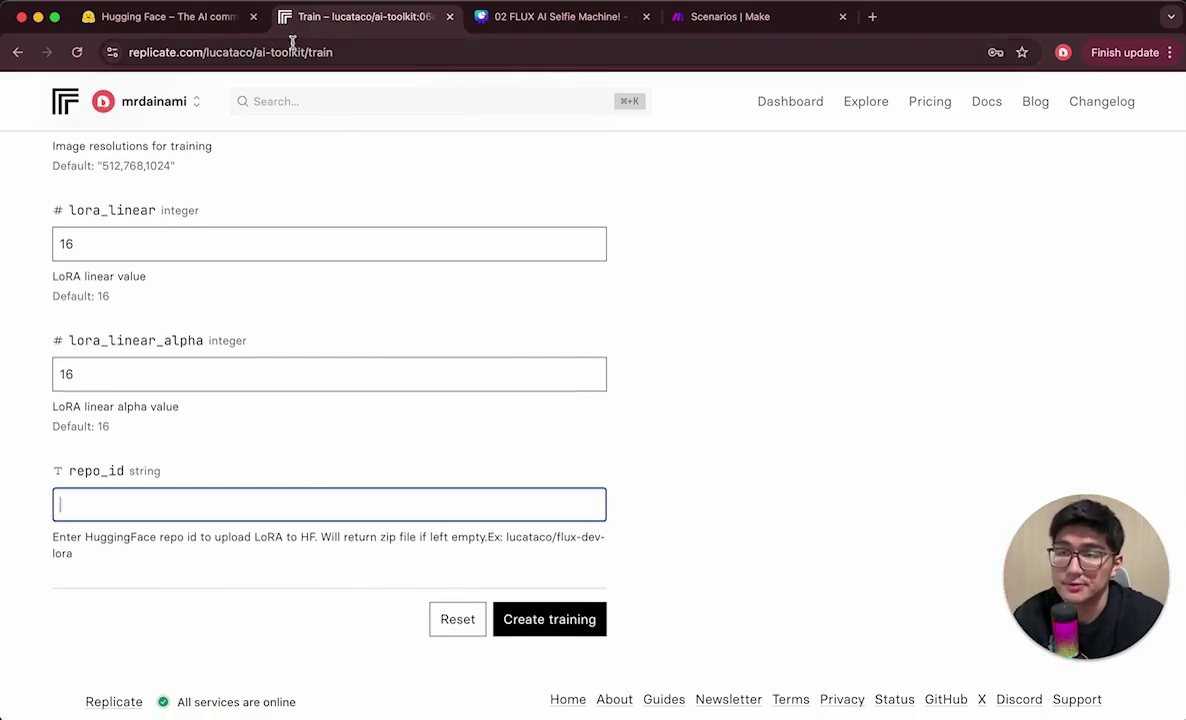
click(180, 20)
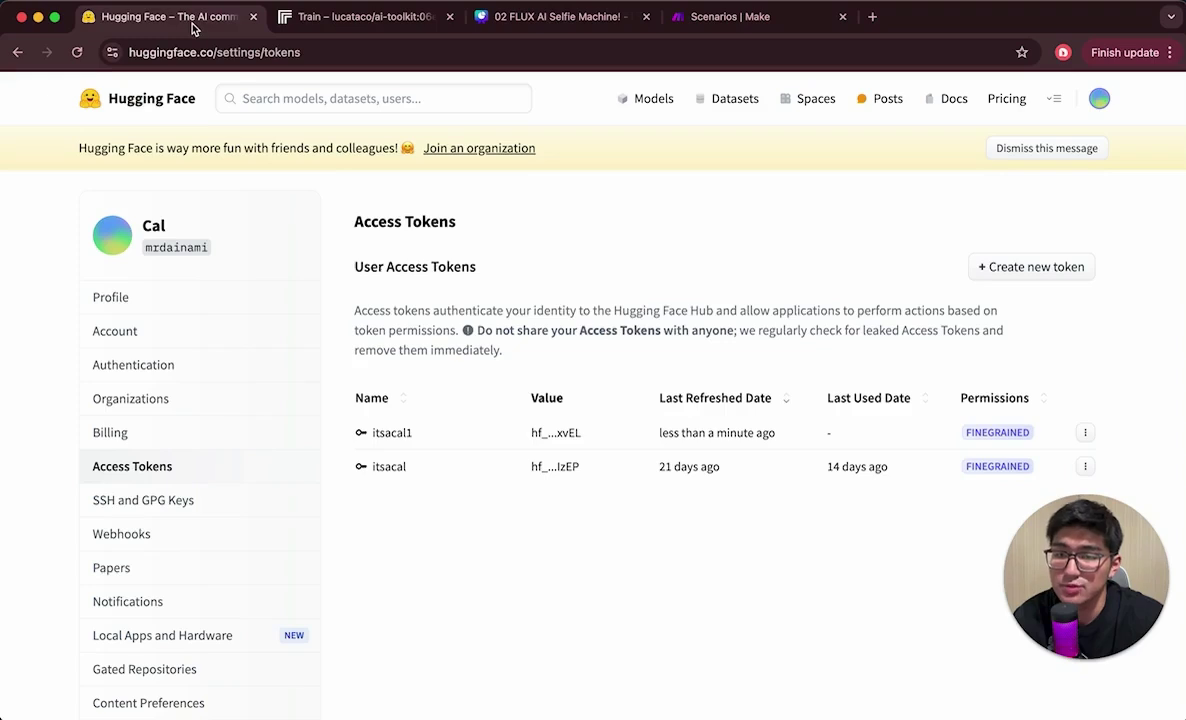
Step: Create a new model repository named itsacal and copy its full repository id
click(1100, 100)
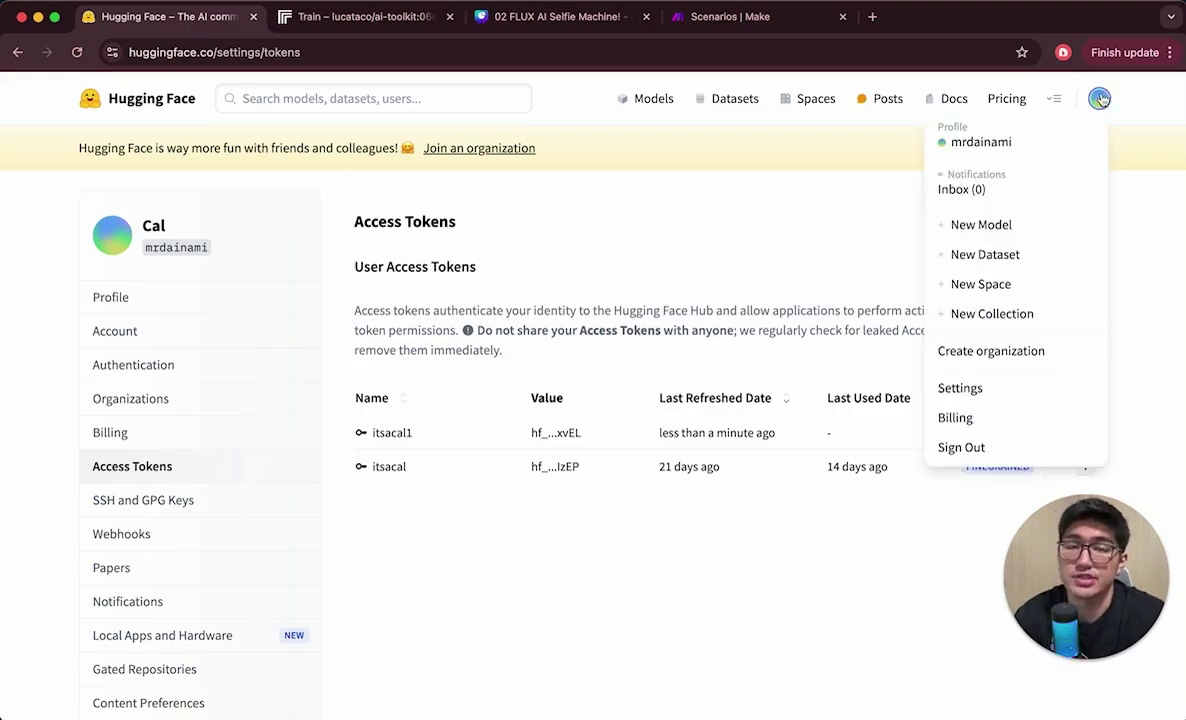
click(1008, 147)
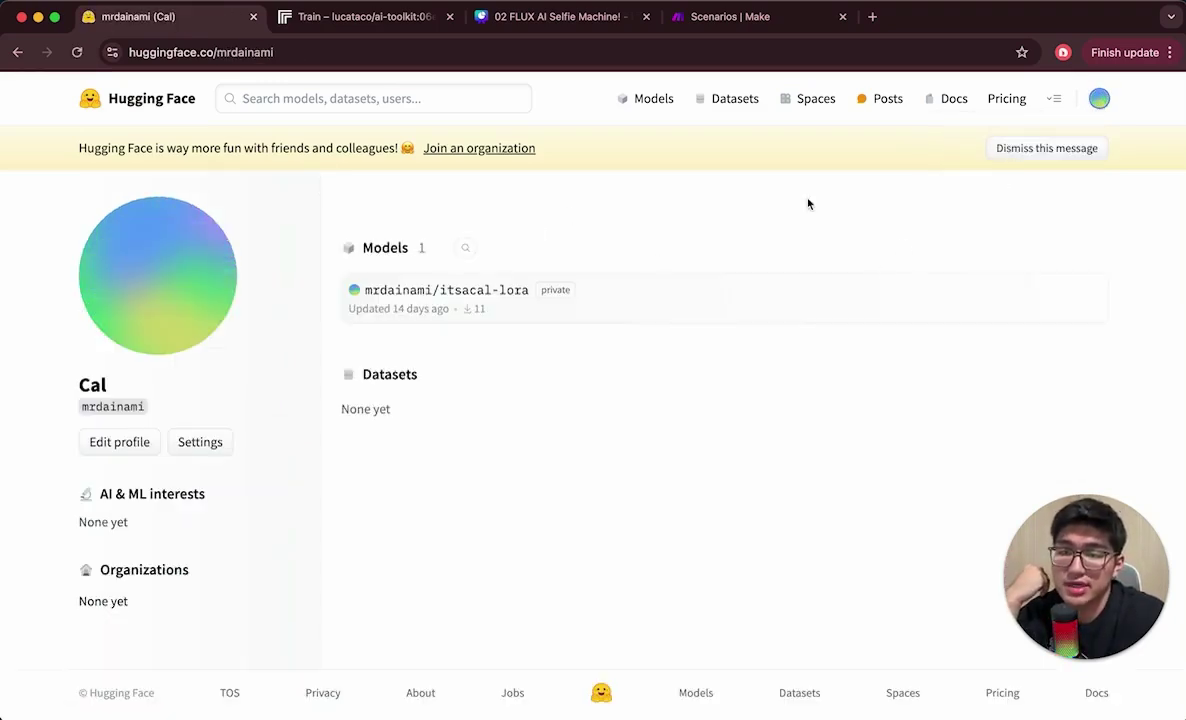
click(1099, 98)
click(1011, 226)
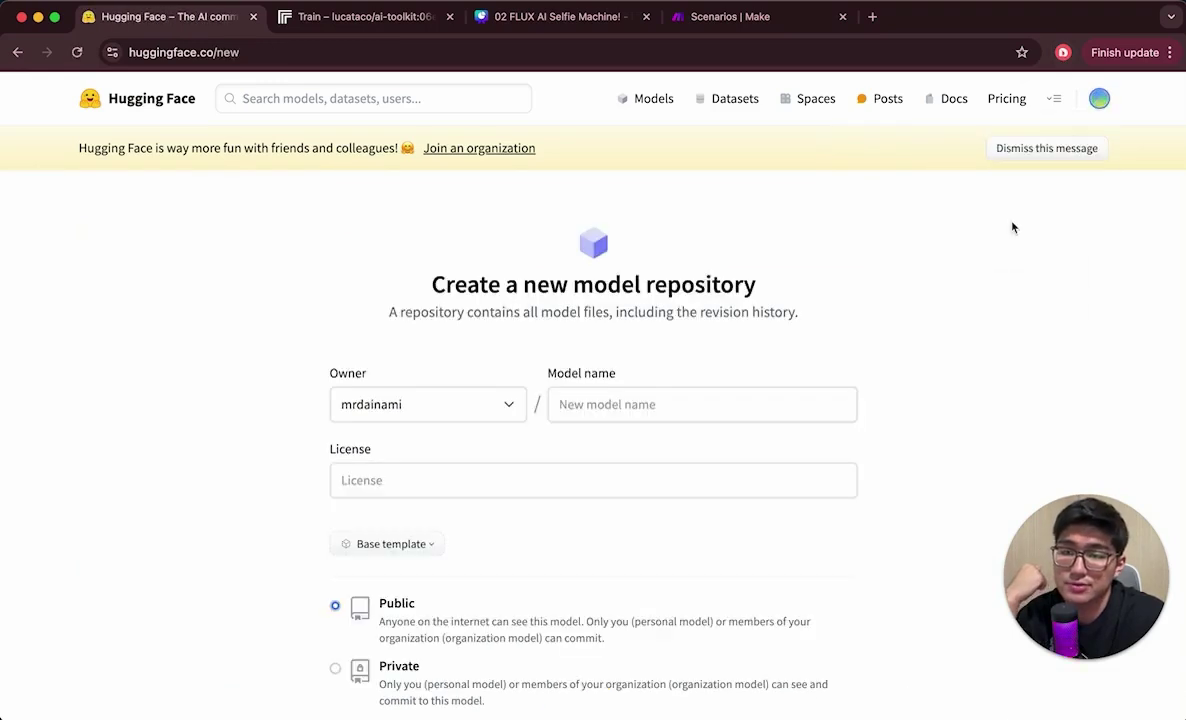
text(itsacal)
click(656, 409)
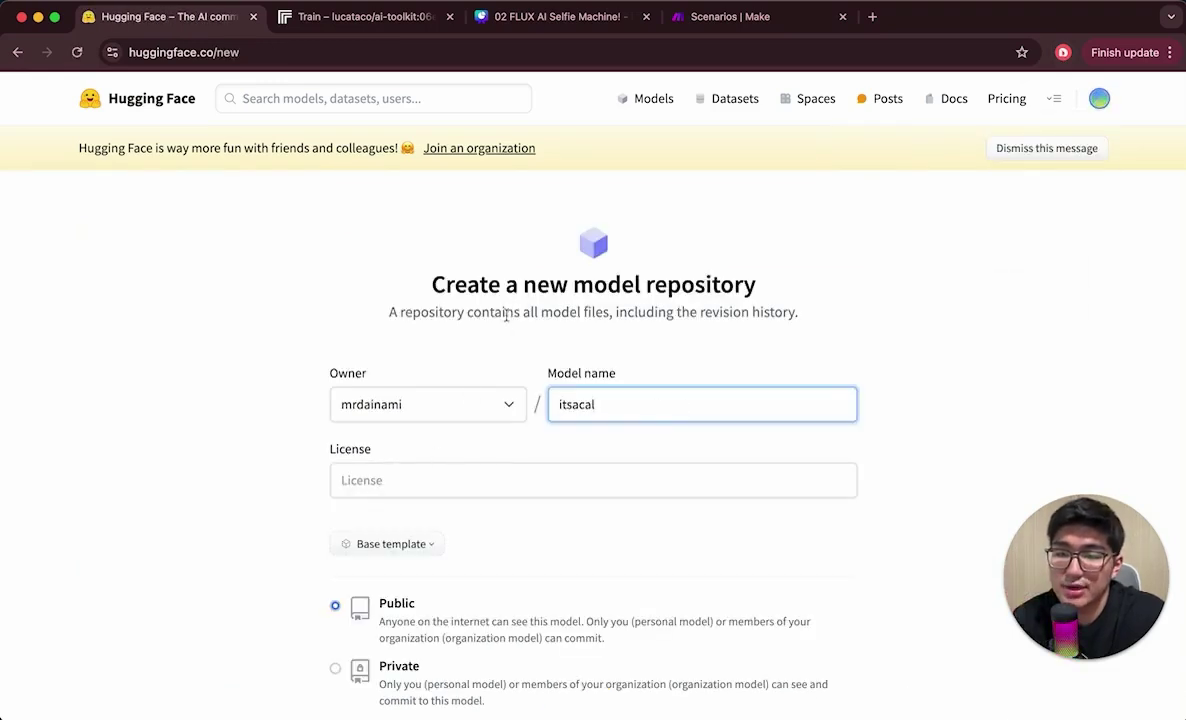
scroll(480, 420, down, 3)
click(383, 669)
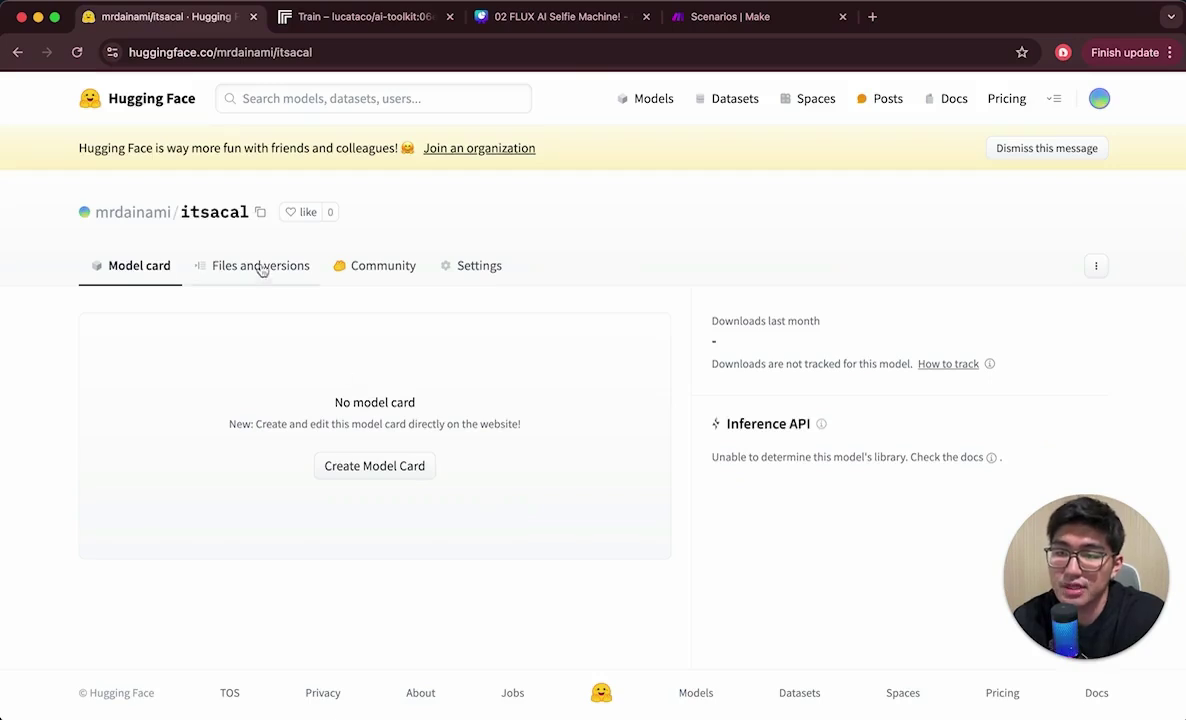
click(261, 216)
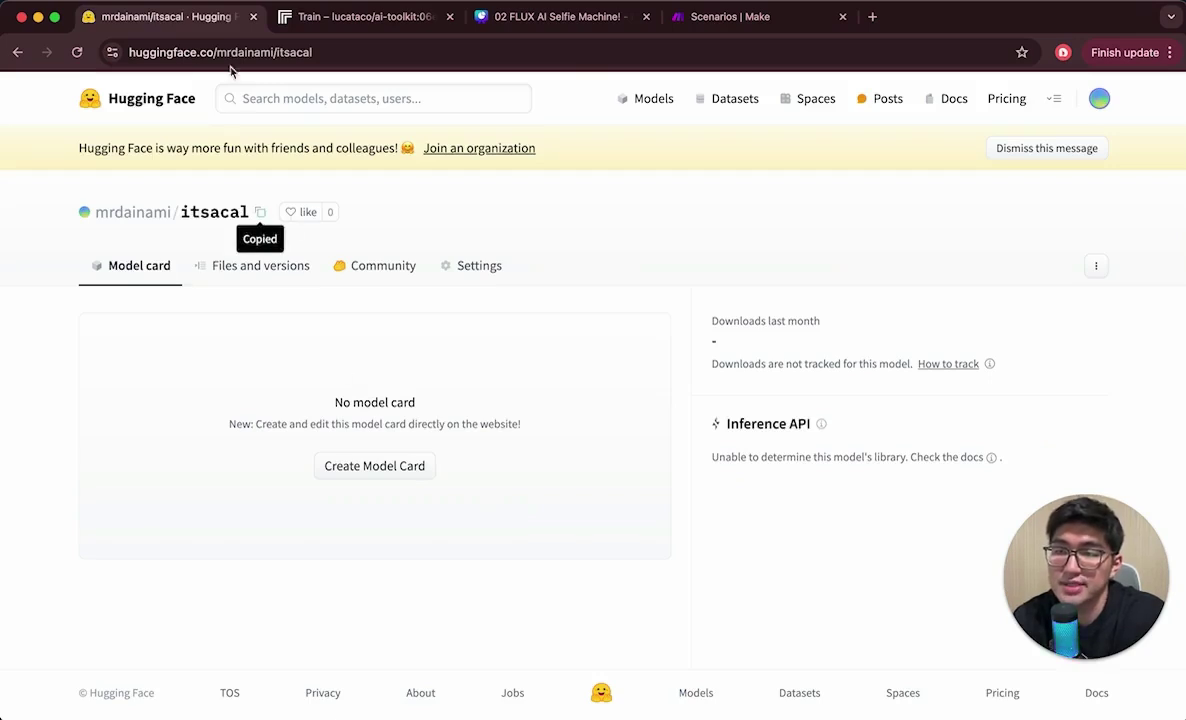
click(365, 20)
Step: Paste the itsacal repository id into repo_id and review the filled form
key(super+v)
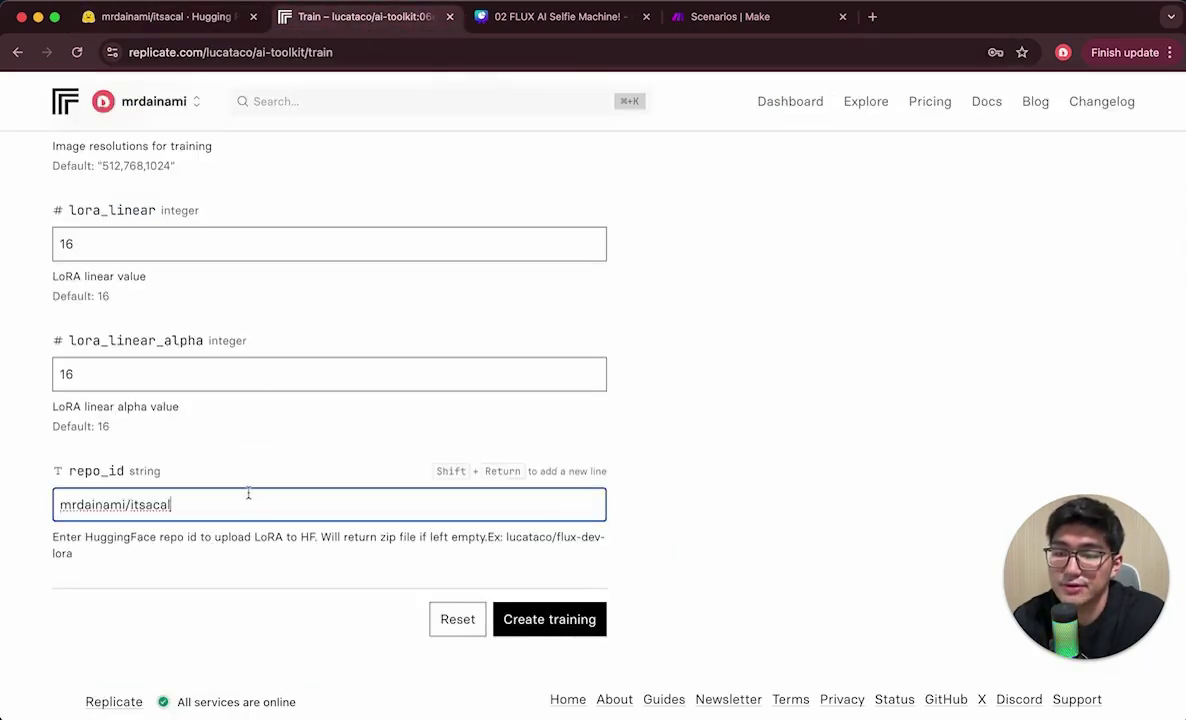
click(274, 477)
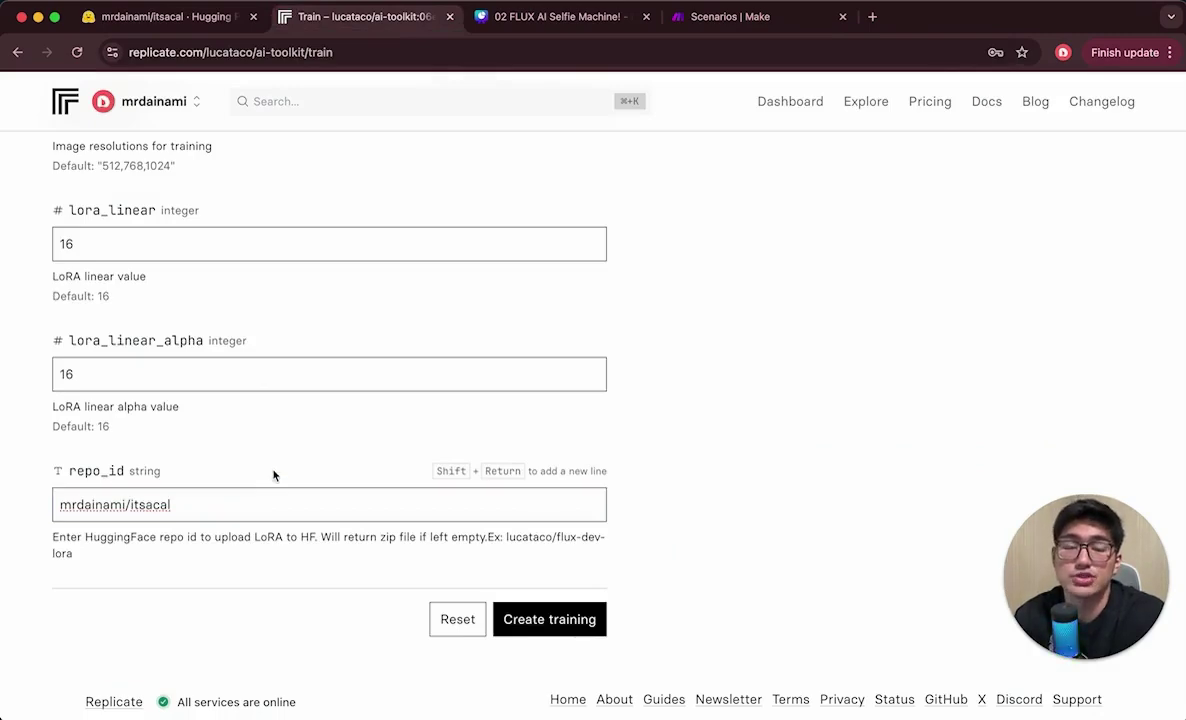
scroll(274, 476, up, 3)
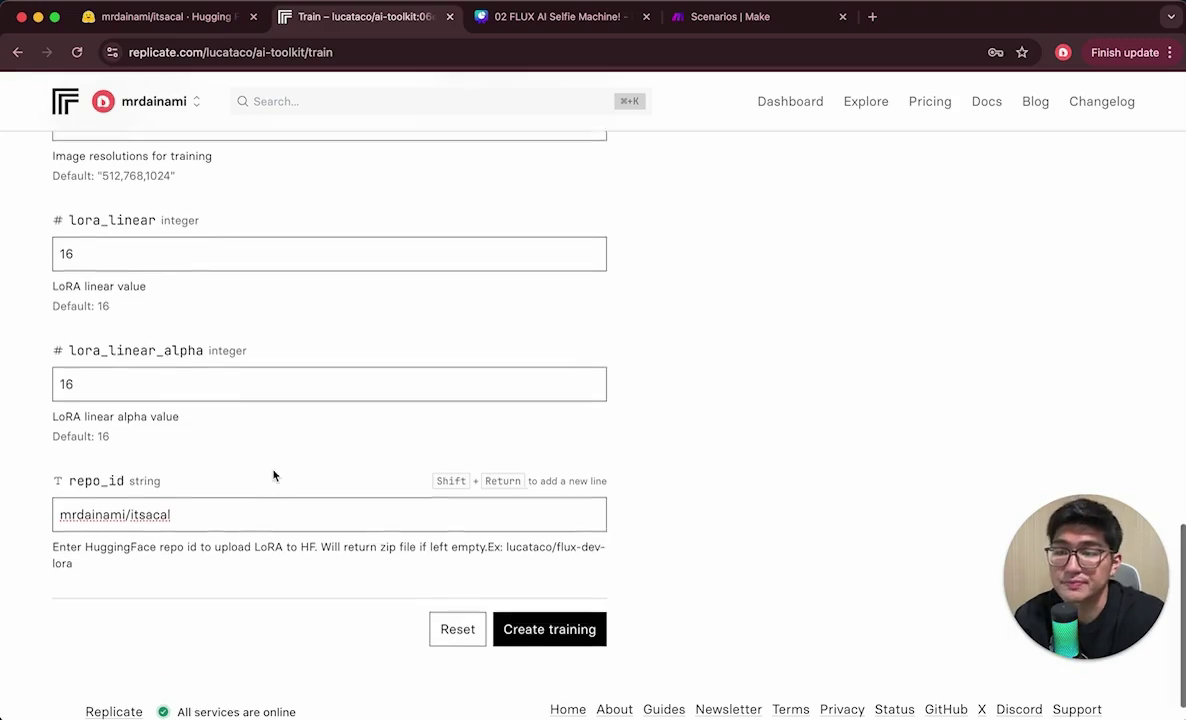
scroll(272, 488, down, 1)
scroll(272, 488, down, 1)
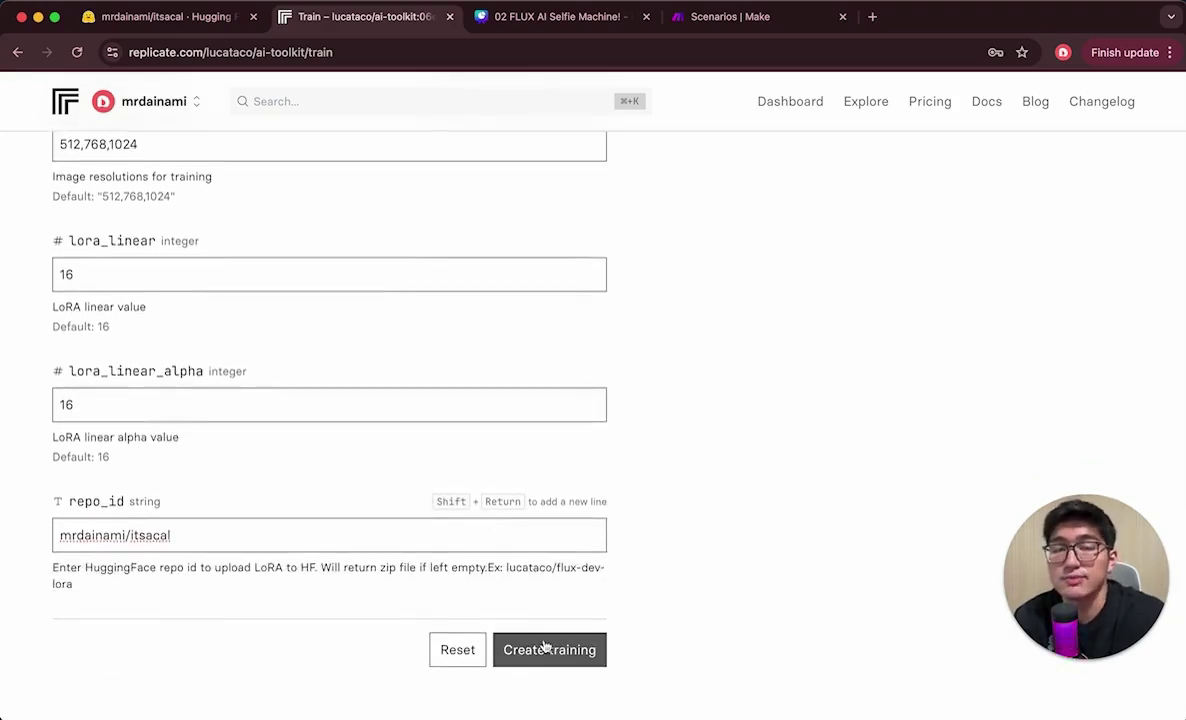
scroll(570, 474, down, 1)
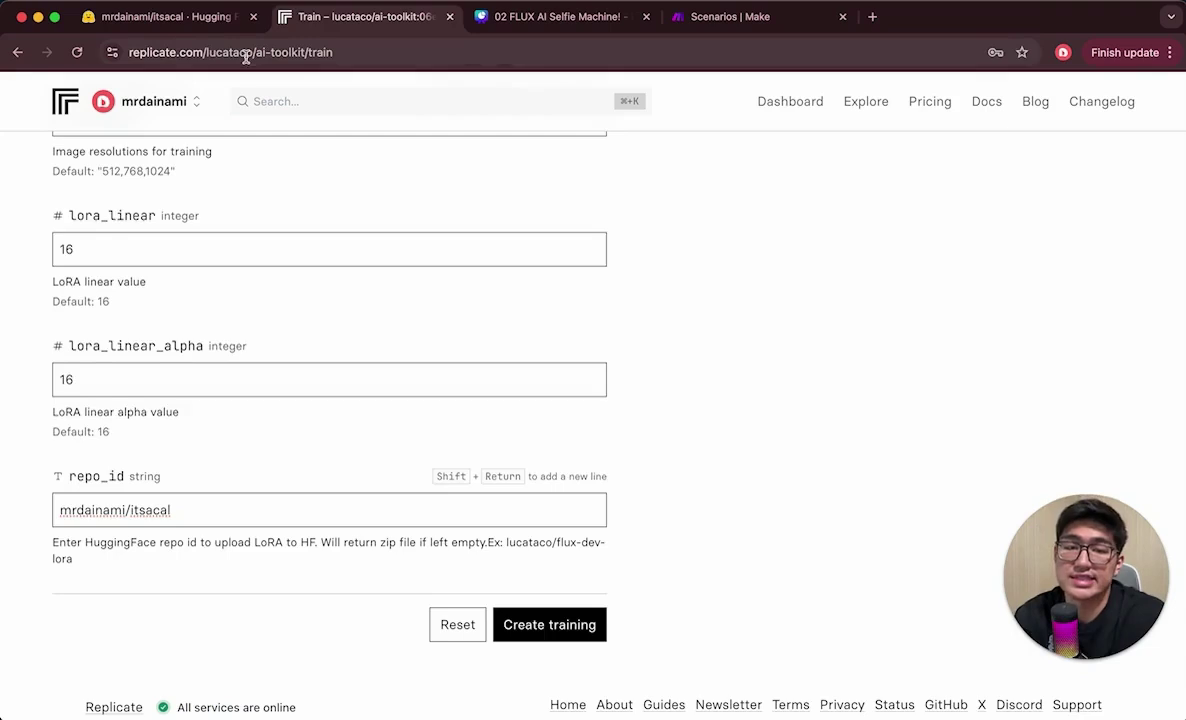
click(180, 16)
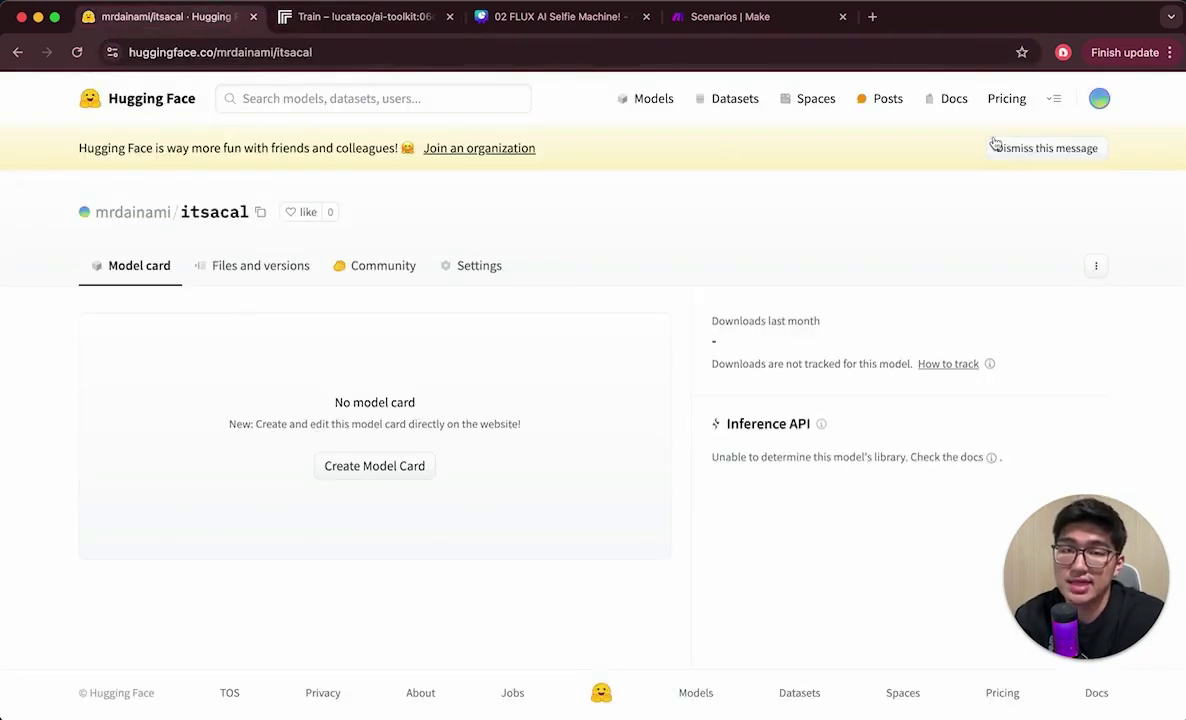
Step: Show the itsacal-lora repository's files, including flux_train_replicate.safetensors and config.yaml
click(1099, 98)
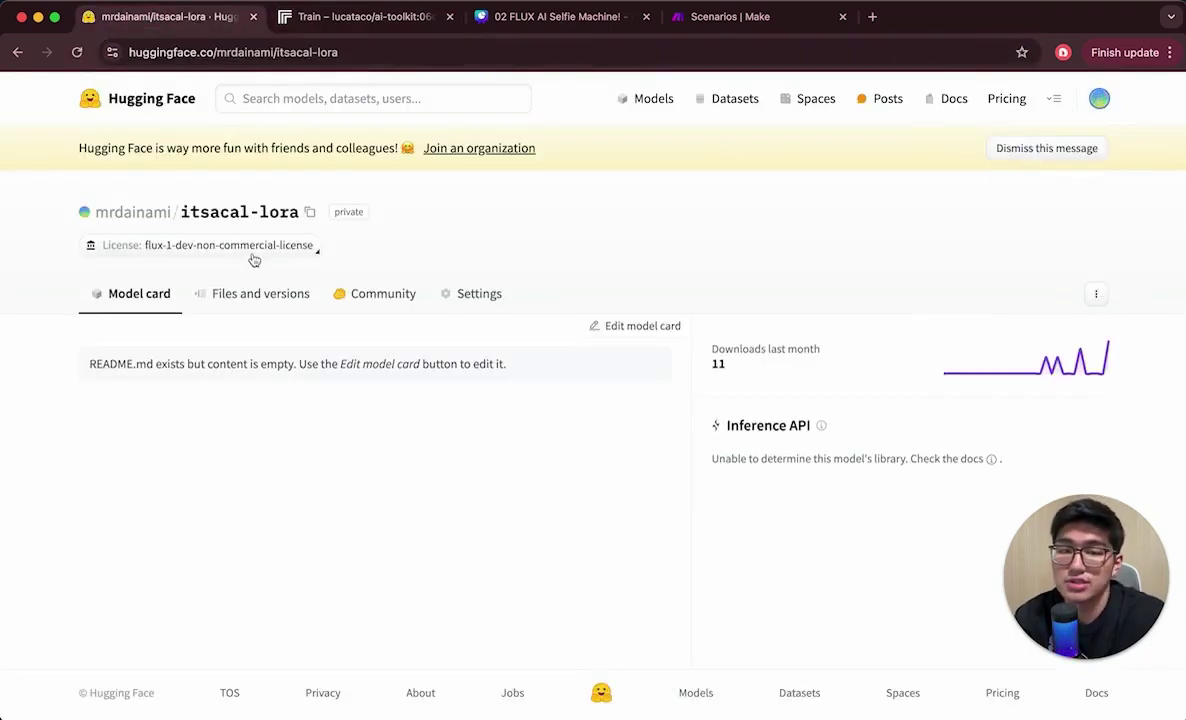
click(278, 300)
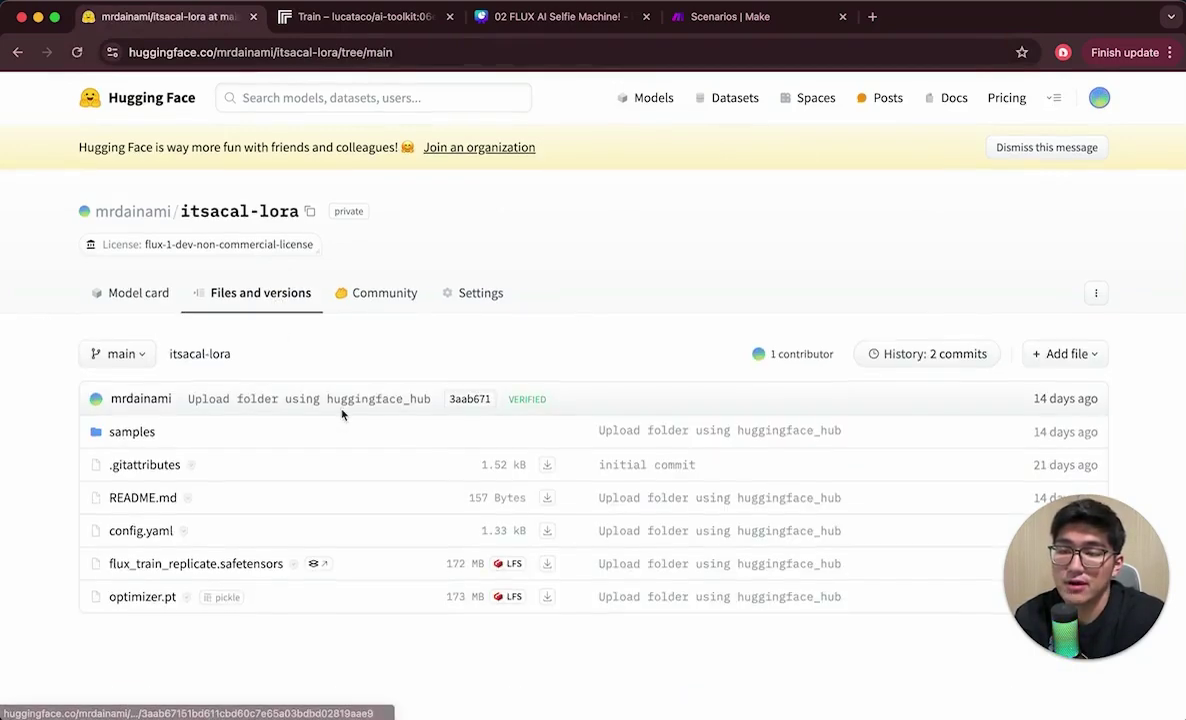
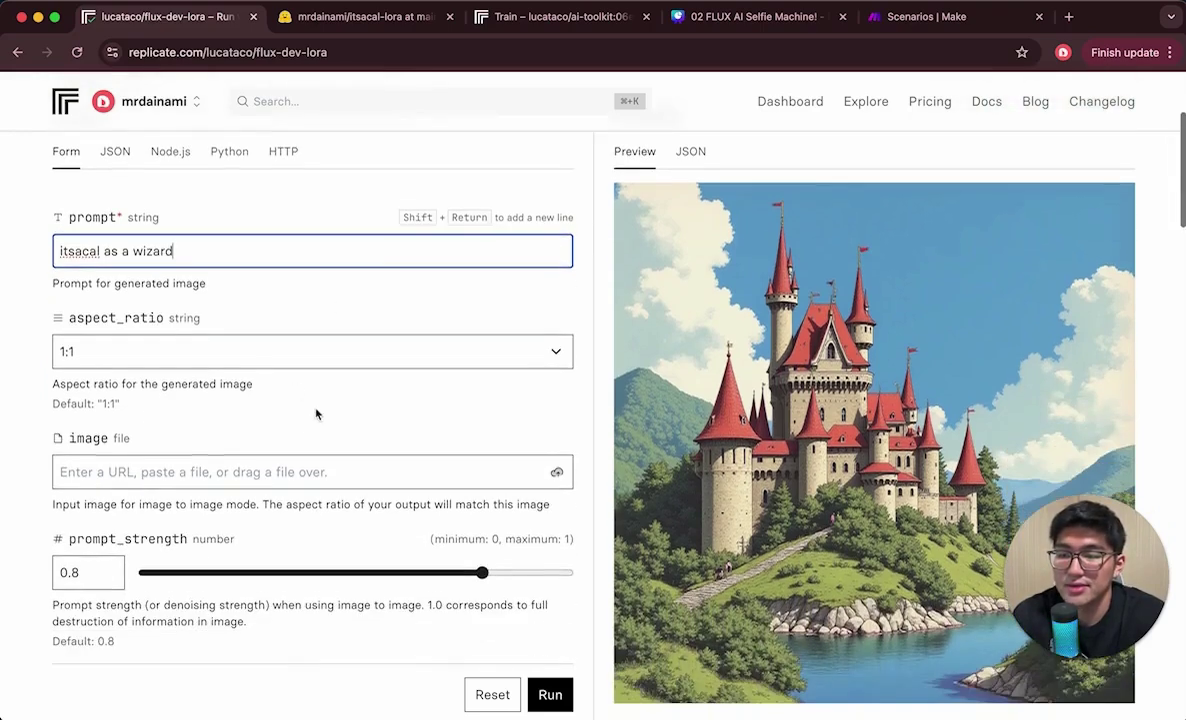
Step: Replace the LoRA input value with mrdainami/itsacal-lora
scroll(289, 354, down, 10)
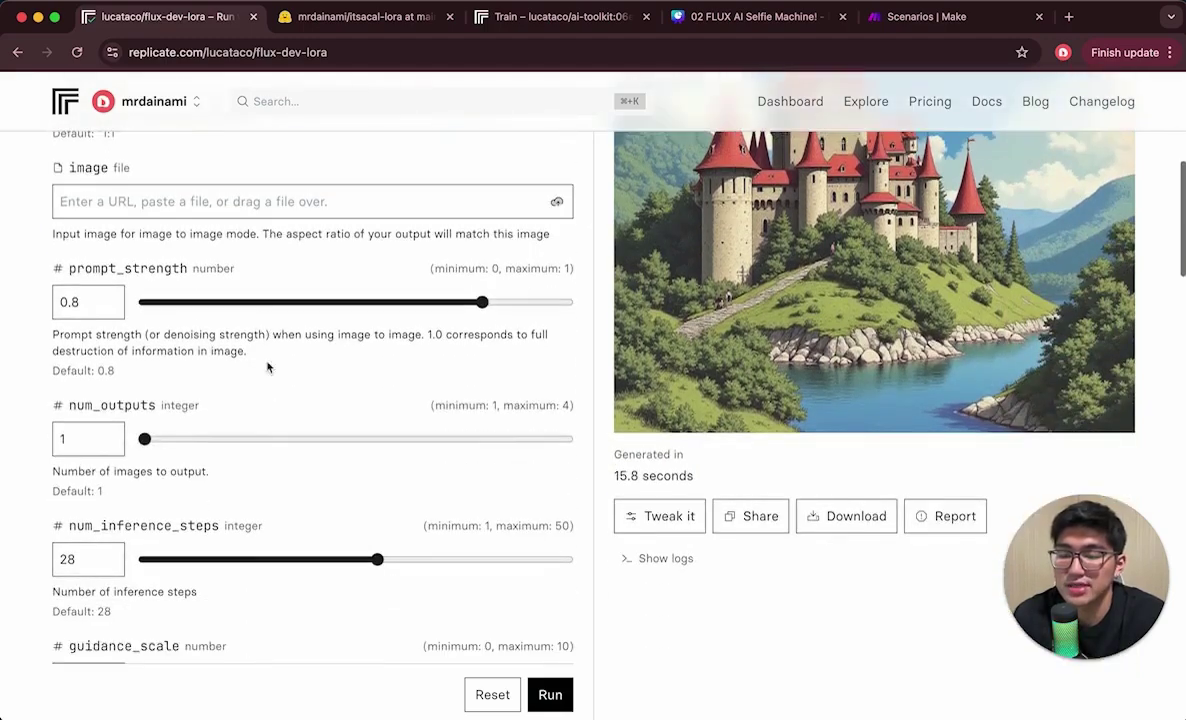
scroll(265, 328, down, 8)
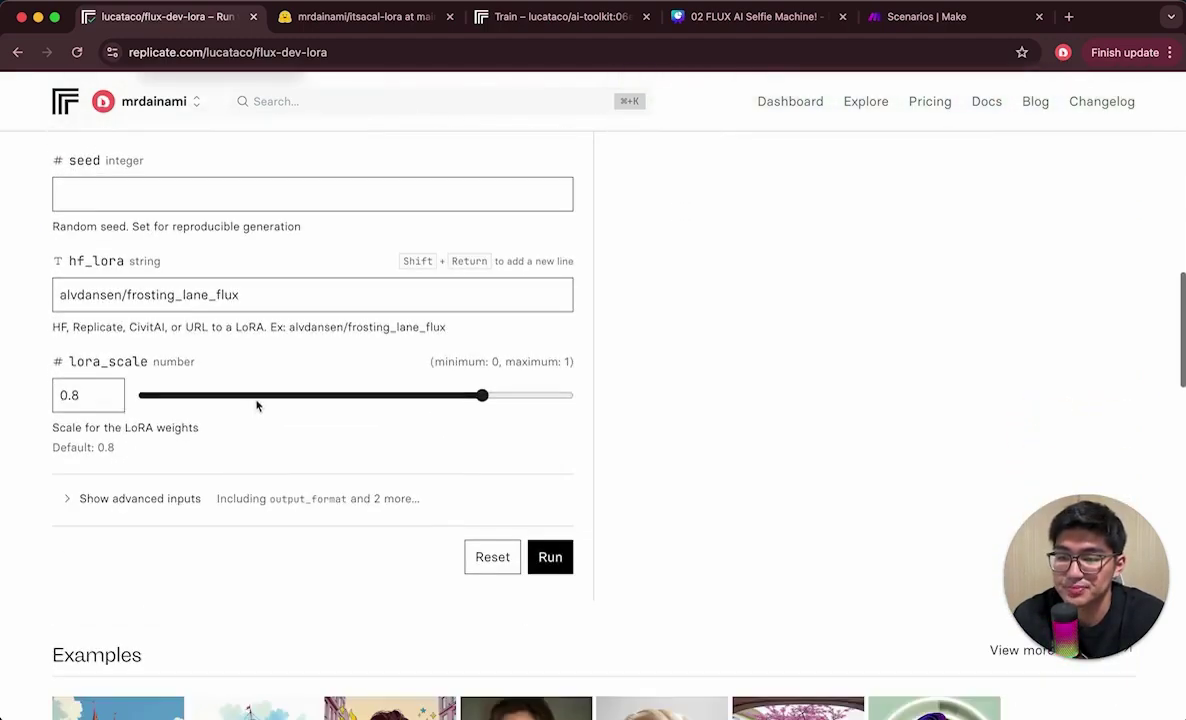
scroll(257, 405, up, 3)
triple_click(270, 400)
key(BackSpace)
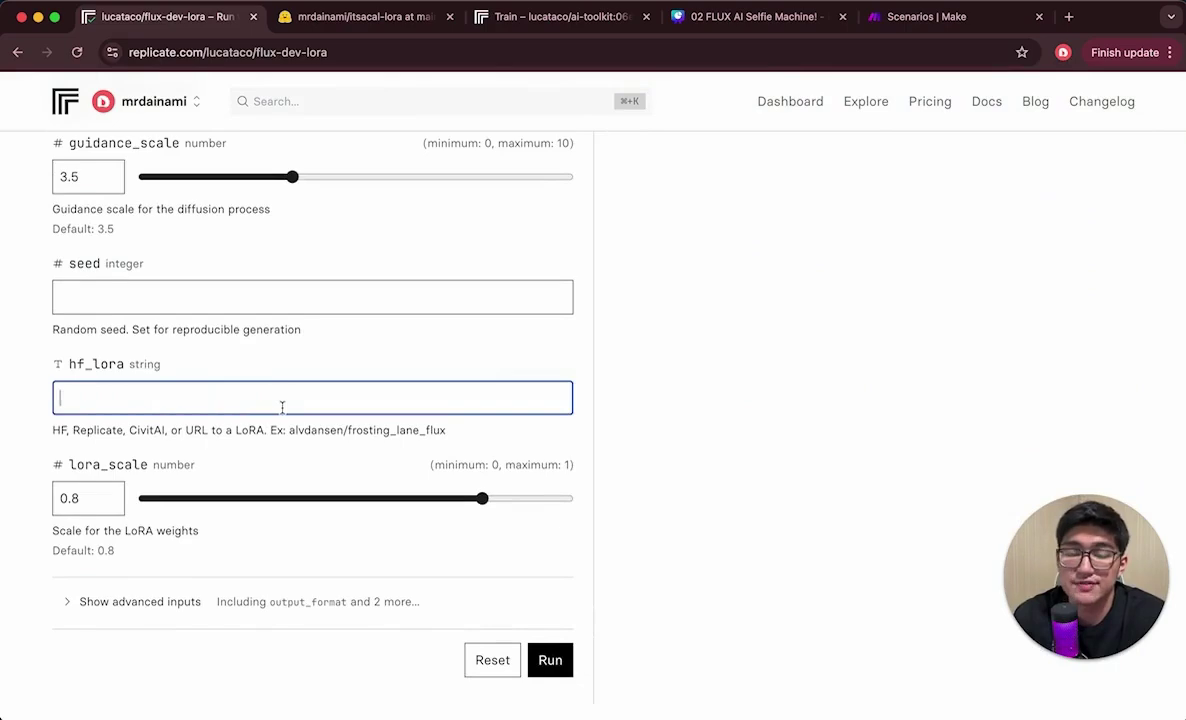
text(mrdainami/itsacal-lora)
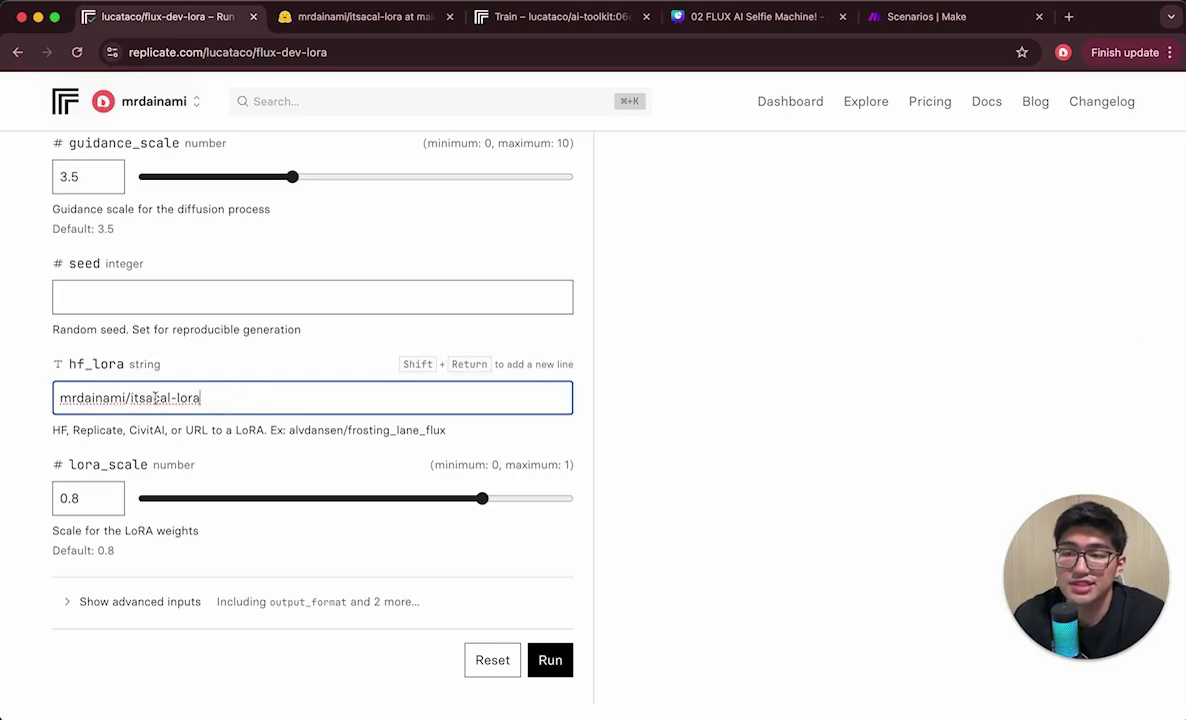
Step: Make the itsacal-lora model public from its Hugging Face settings
click(365, 16)
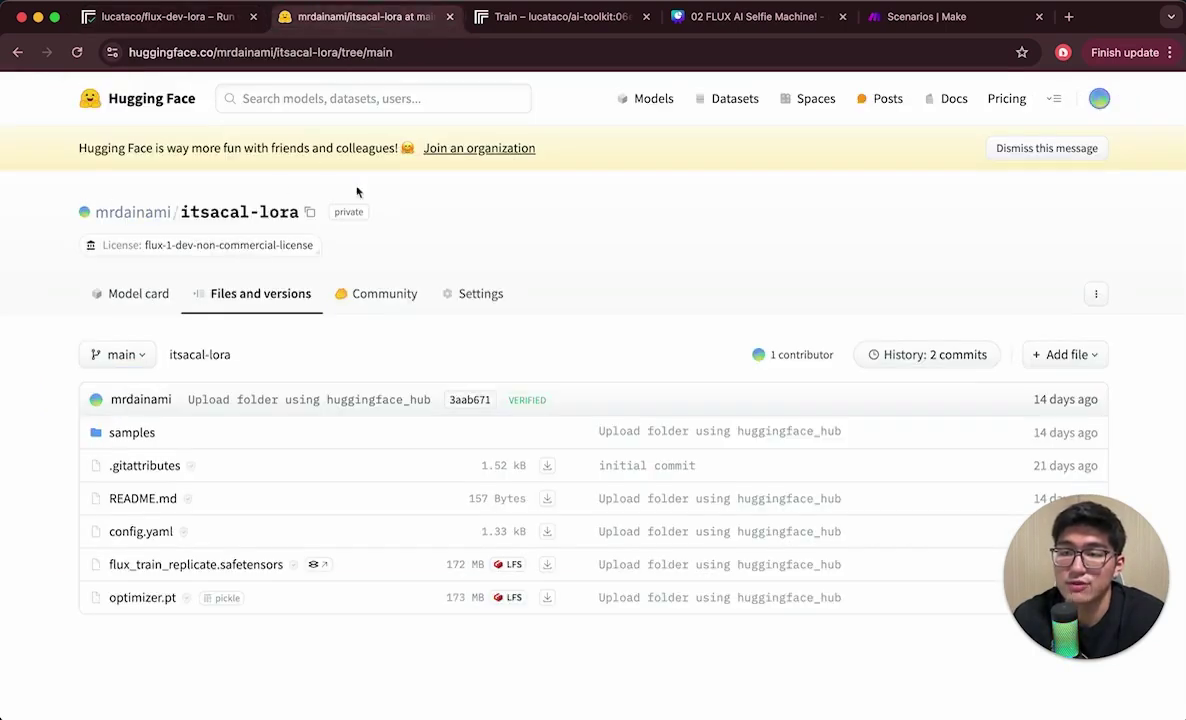
click(130, 292)
click(470, 294)
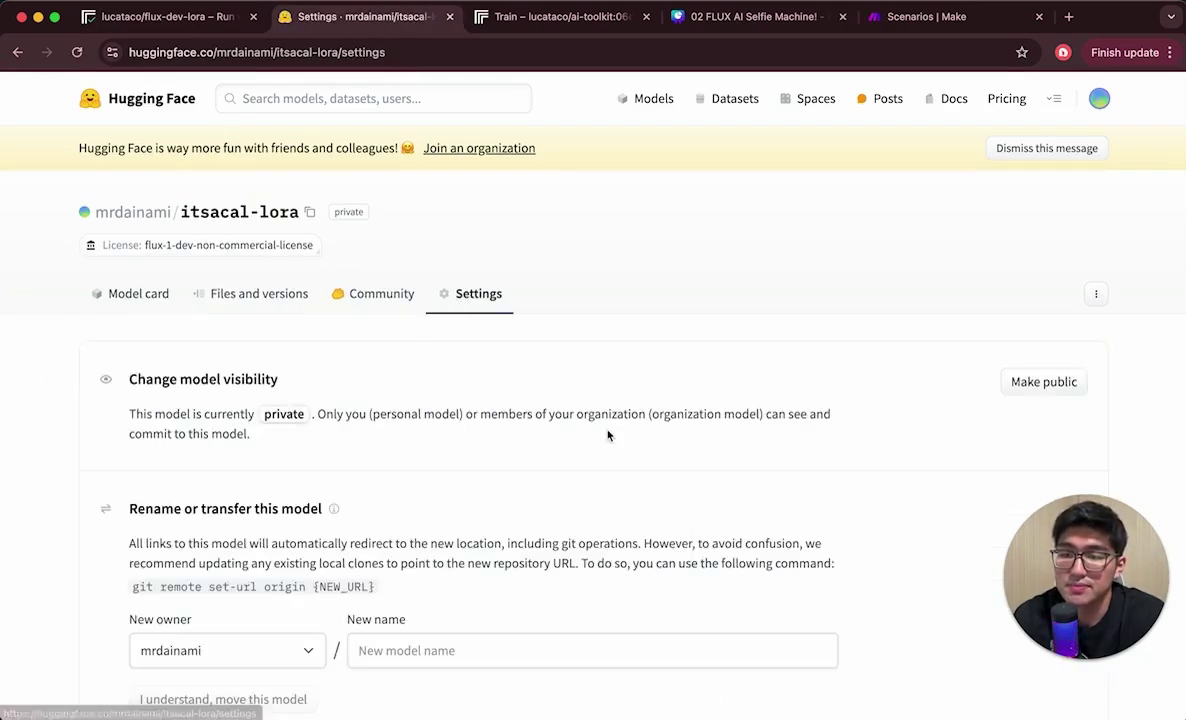
click(1011, 380)
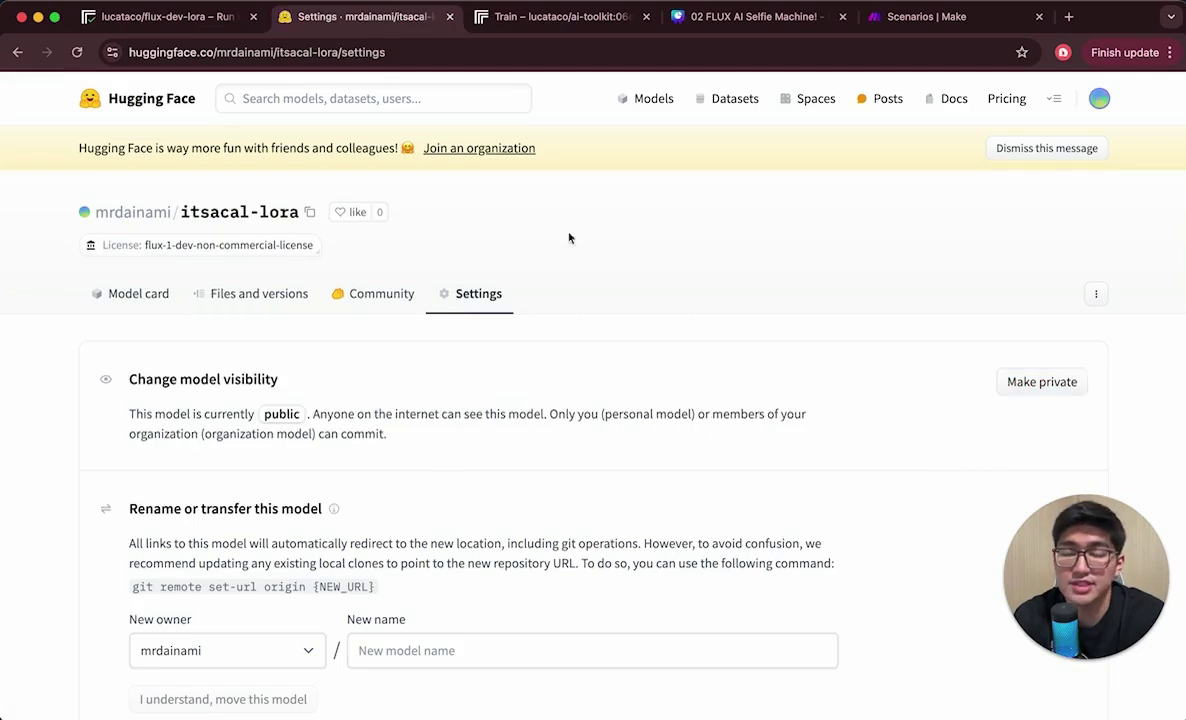
Step: Run the model to generate the itsacal wizard image with the custom LoRA
click(180, 17)
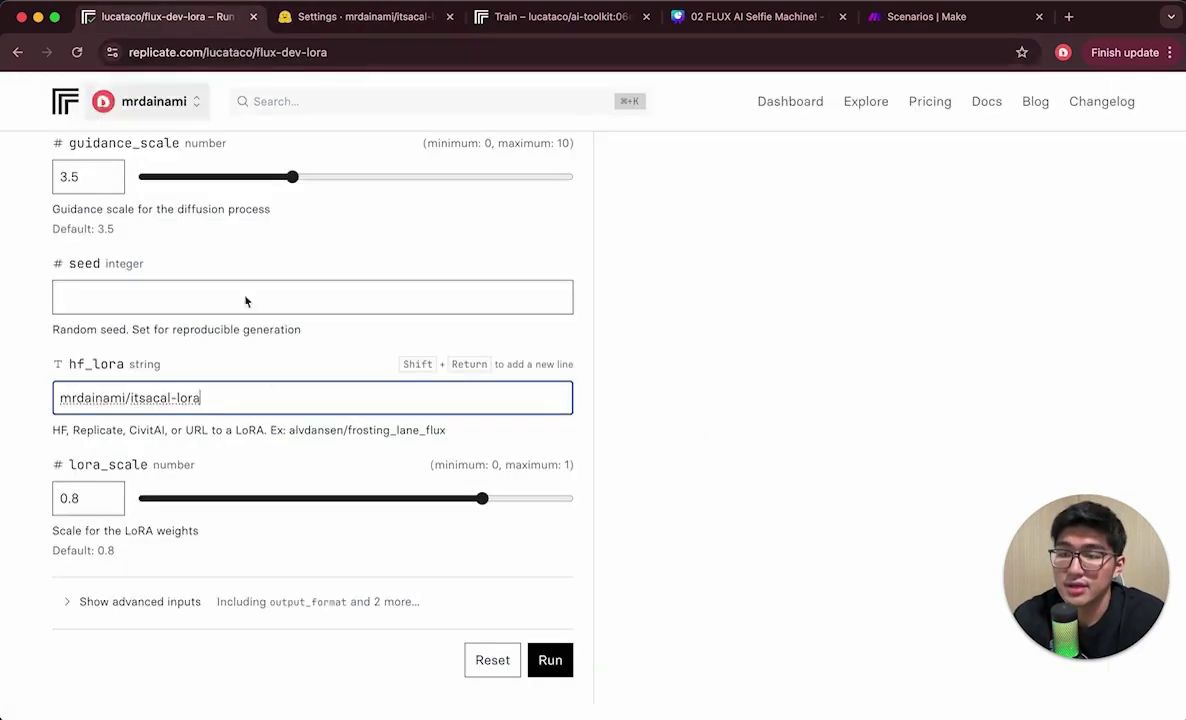
click(550, 660)
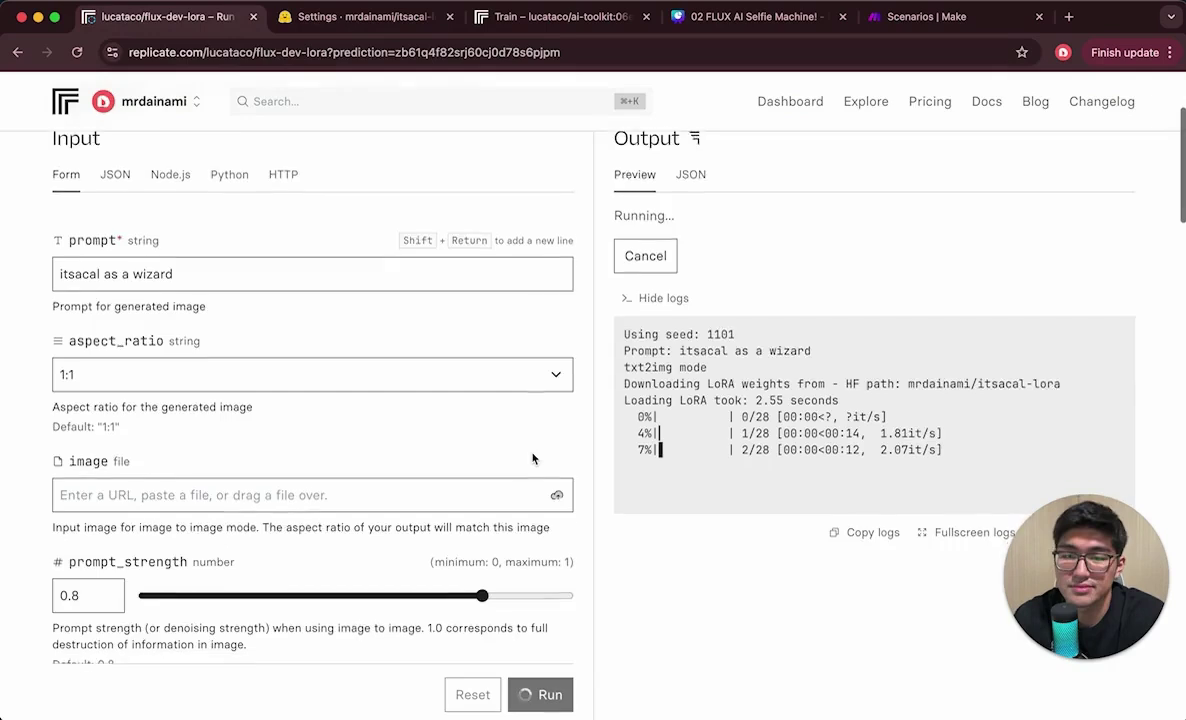
scroll(813, 328, down, 2)
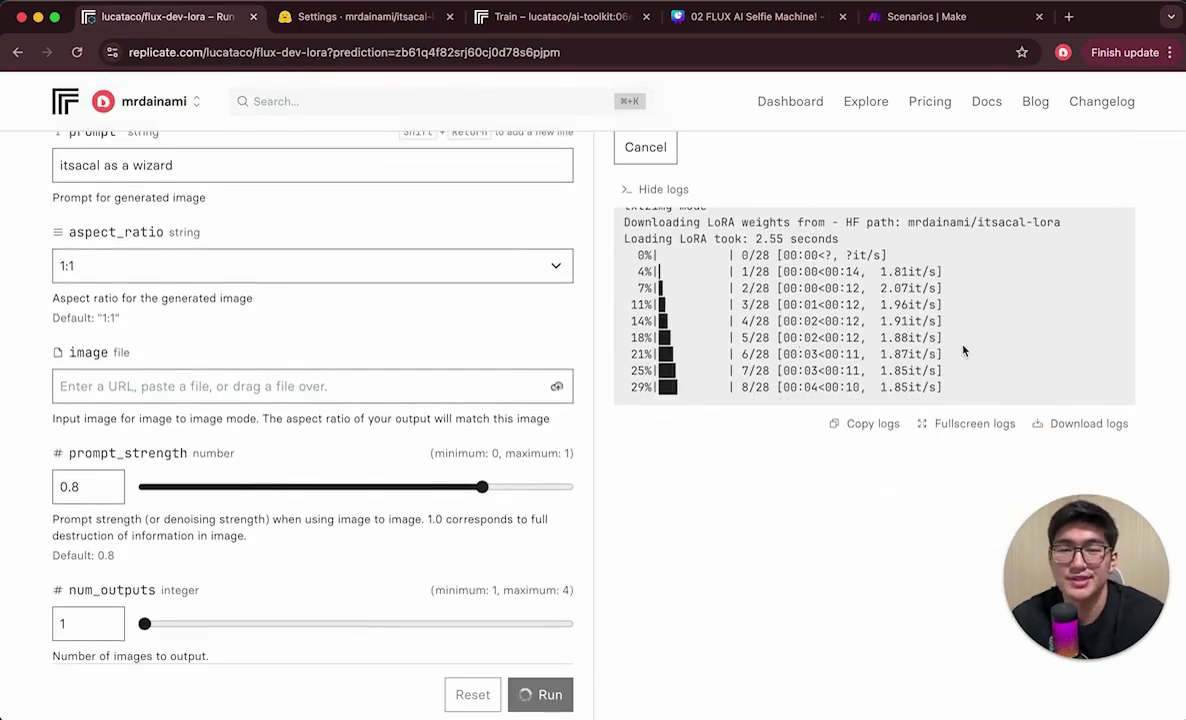
scroll(955, 360, up, 1)
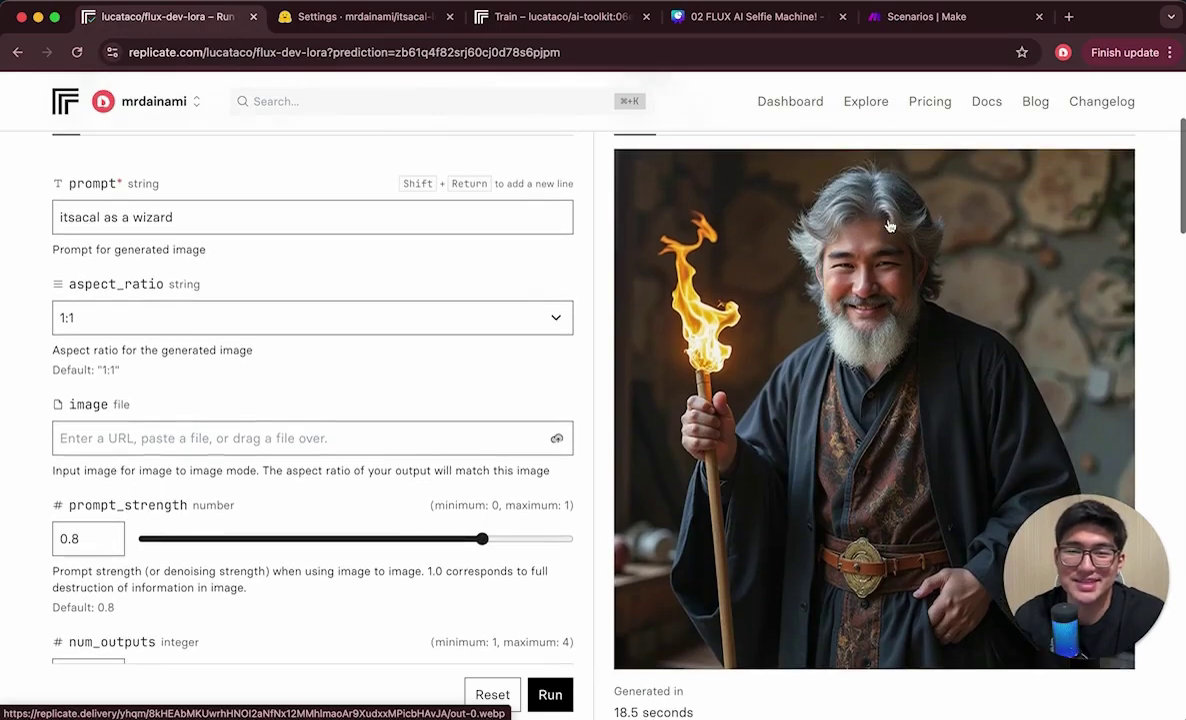
scroll(988, 427, up, 1)
scroll(988, 427, down, 1)
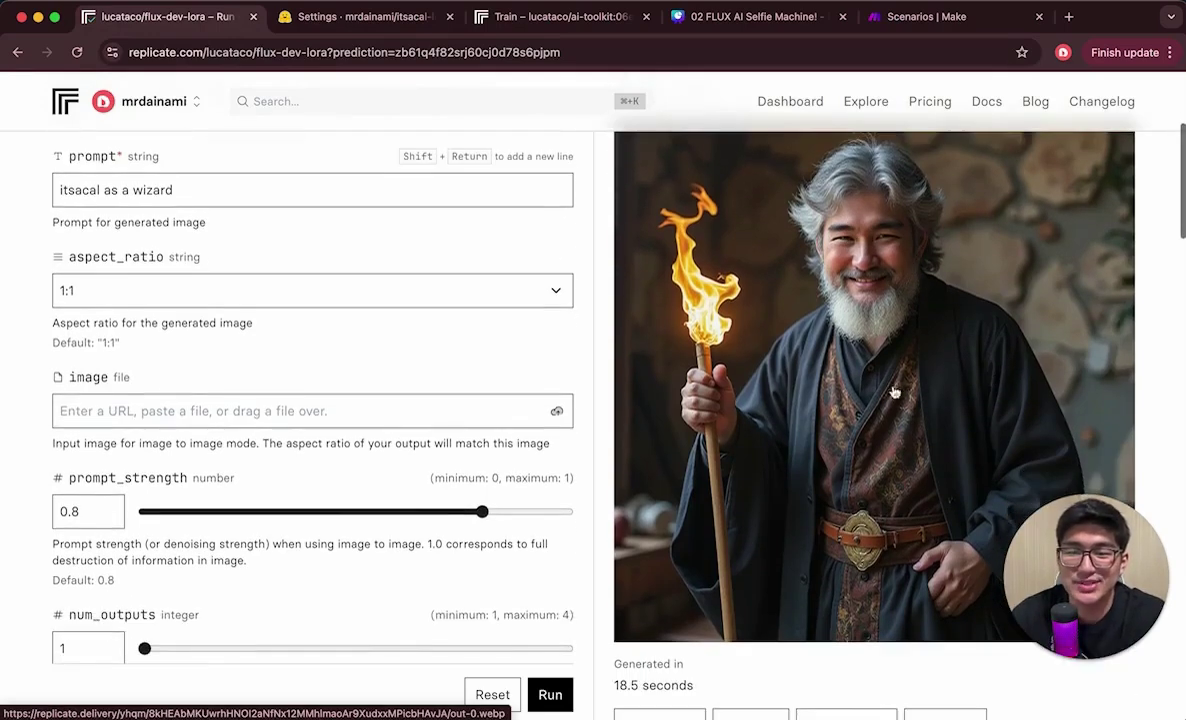
scroll(644, 356, up, 1)
scroll(644, 356, up, 1)
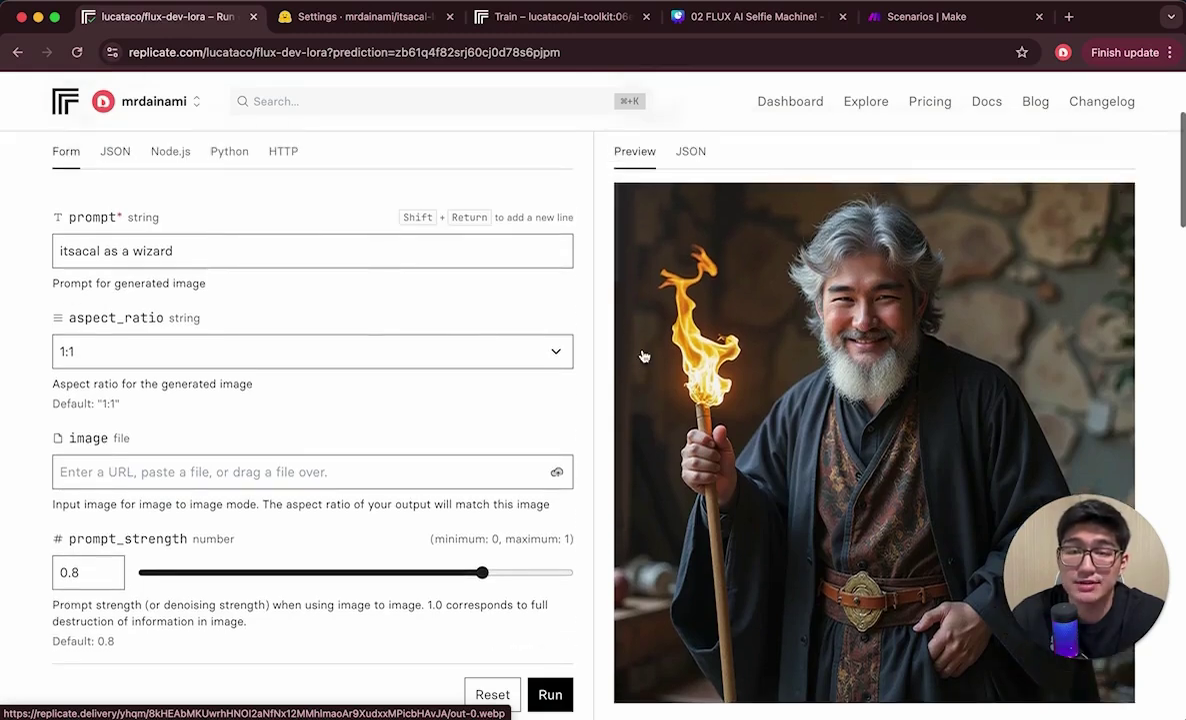
Step: Change the prompt to 'itsacal wearing a superman suit'
click(400, 262)
key(BackSpace)
key(BackSpace)
text(wearing a superman suit)
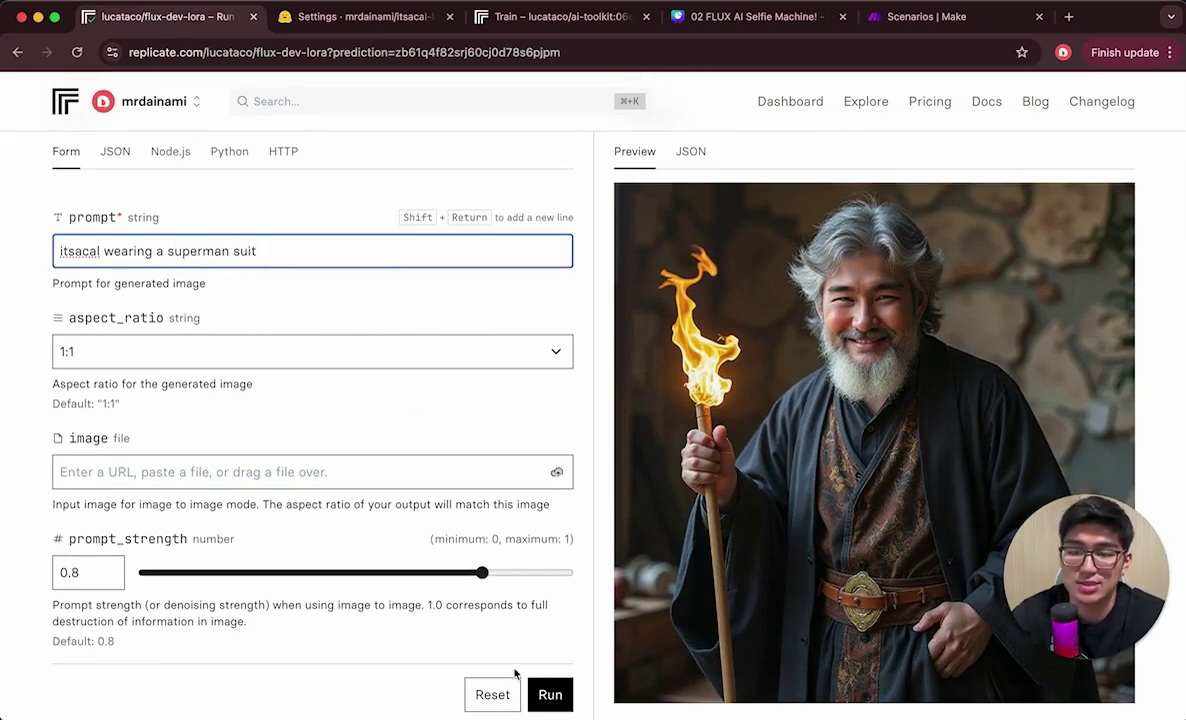
Step: Run the model and wait for the itsacal Superman-suit image, done in 15.9 seconds
click(551, 695)
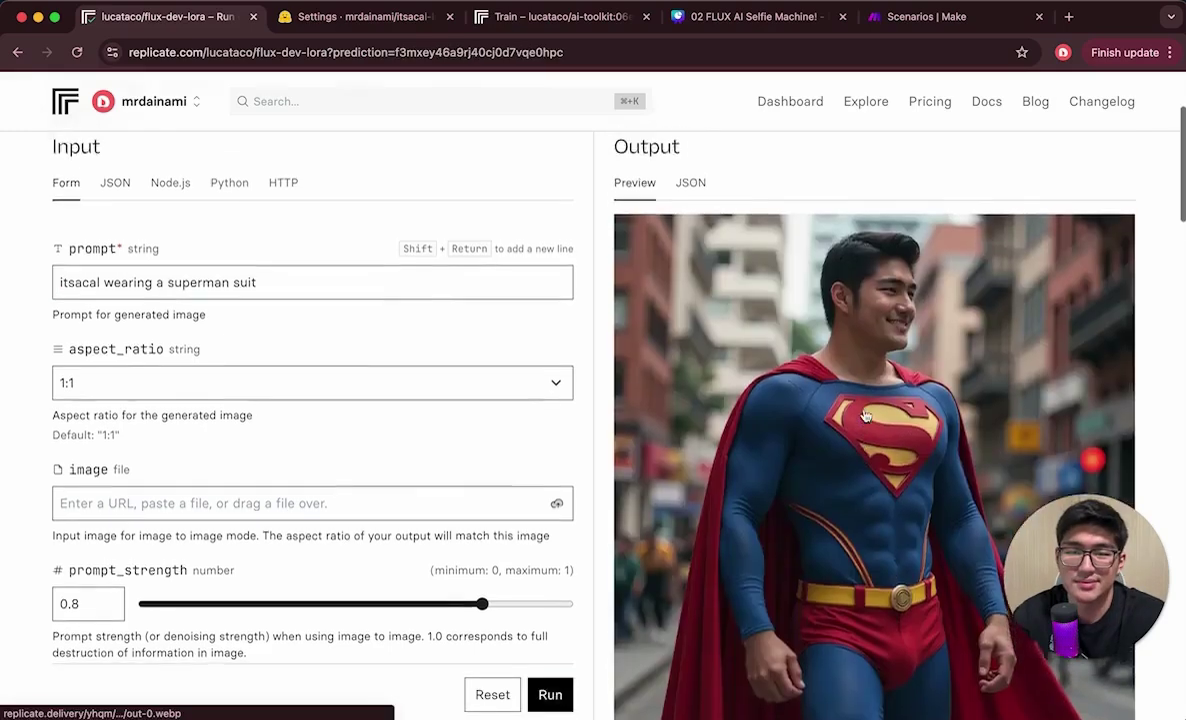
scroll(866, 416, down, 5)
scroll(866, 416, up, 3)
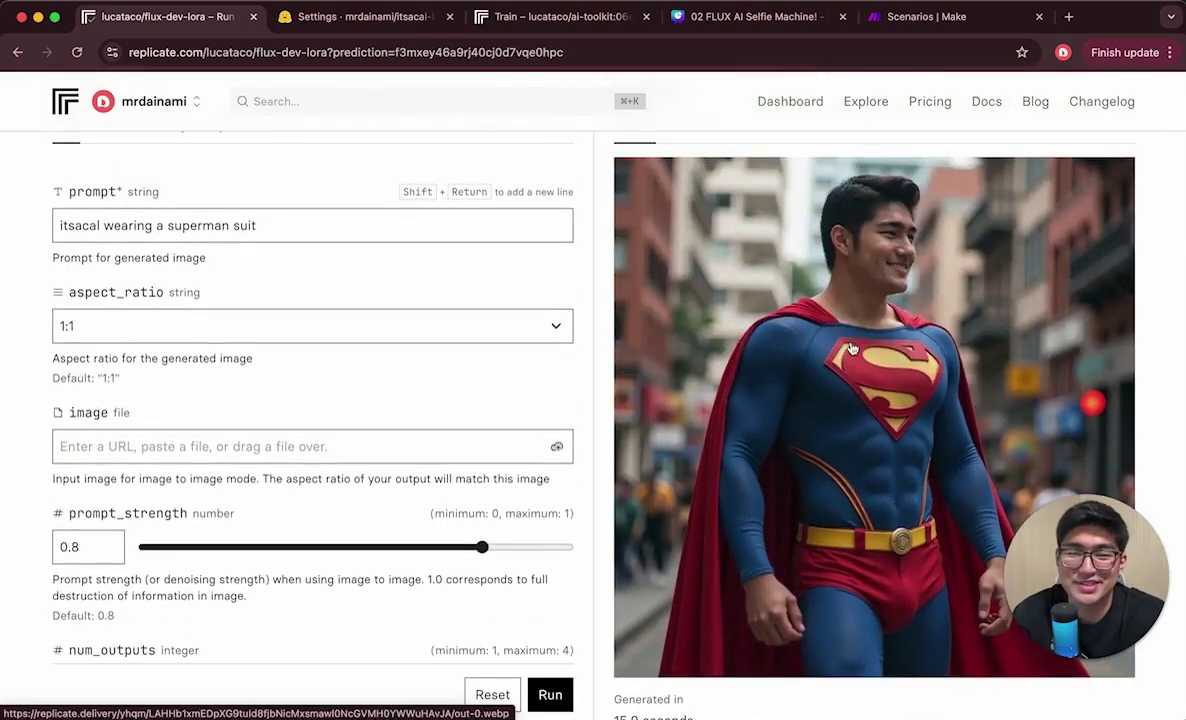
scroll(851, 347, down, 1)
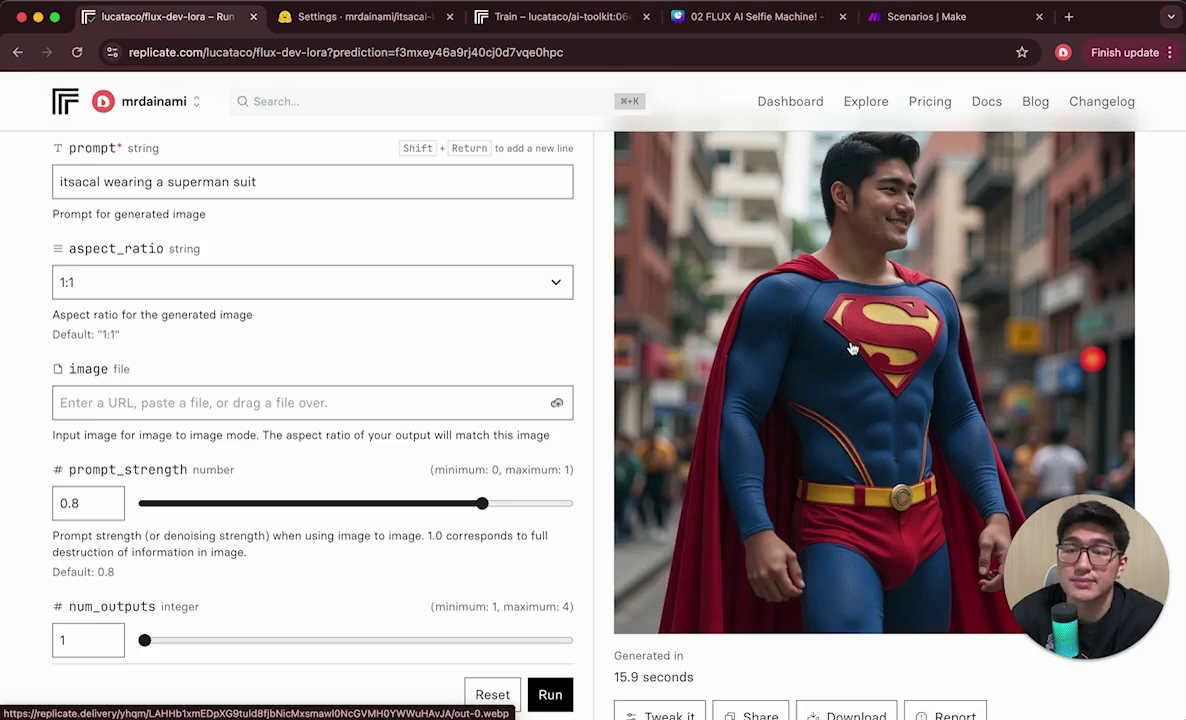
scroll(851, 347, up, 2)
scroll(800, 330, down, 1)
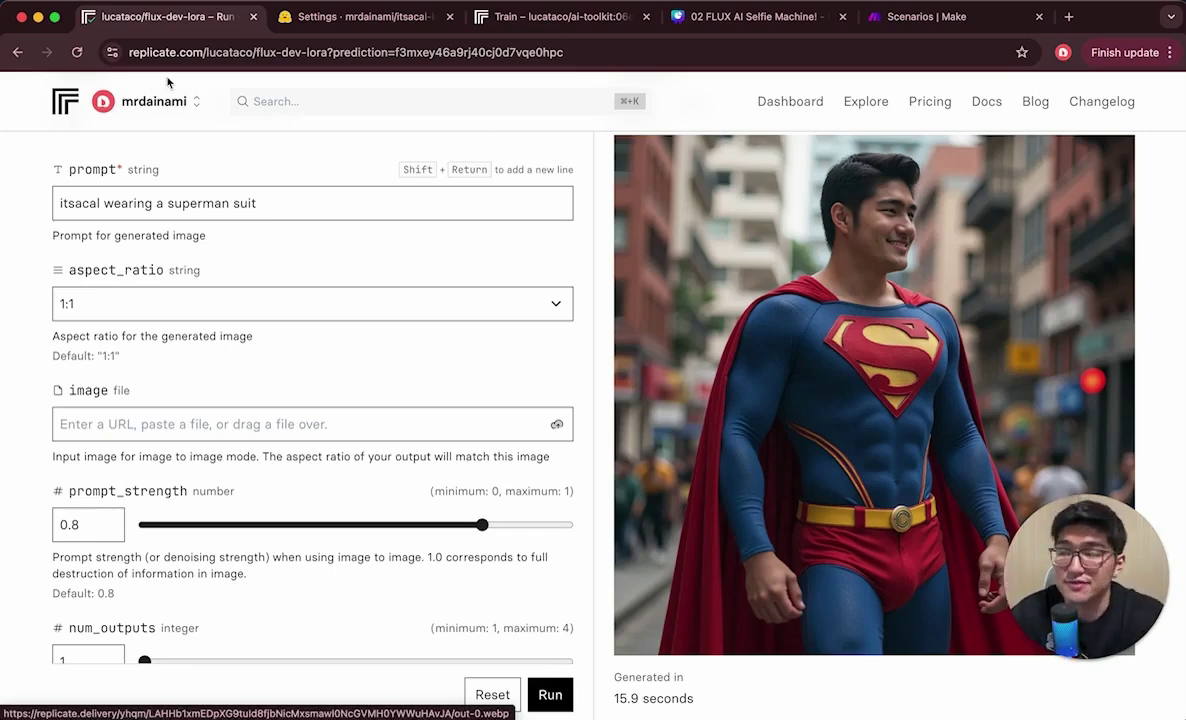
Step: Create a new Make scenario named 'Flux selfie generator machine 1/2'
click(978, 20)
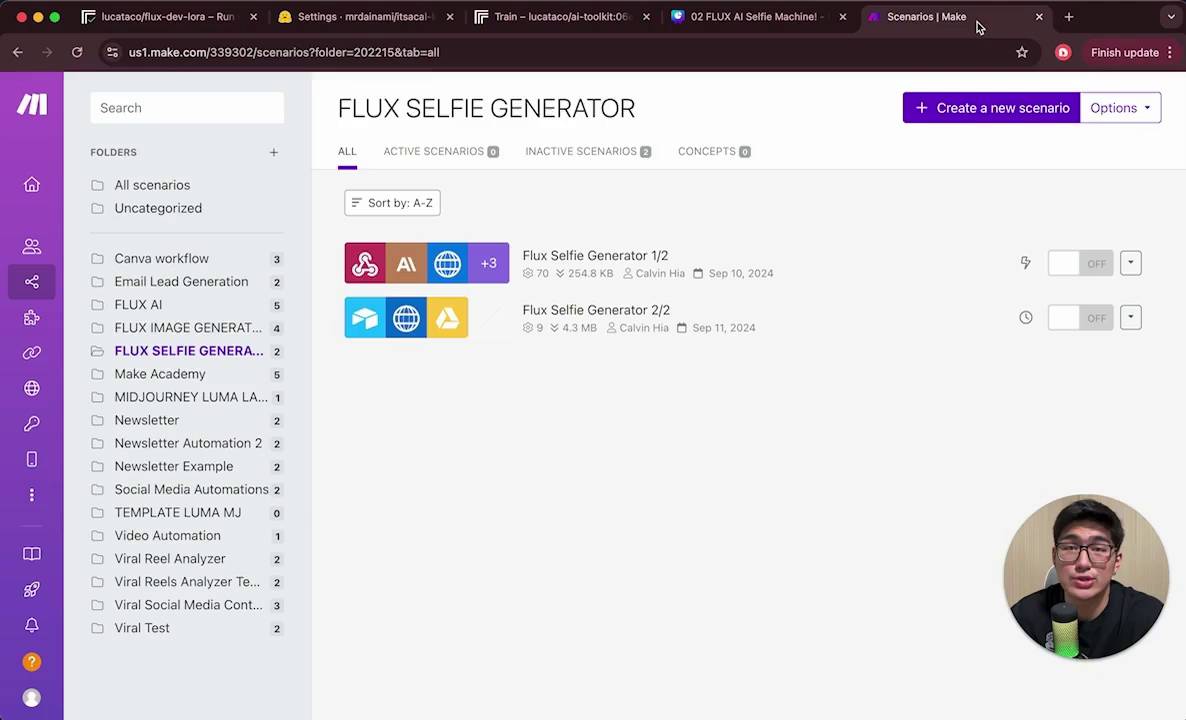
click(975, 108)
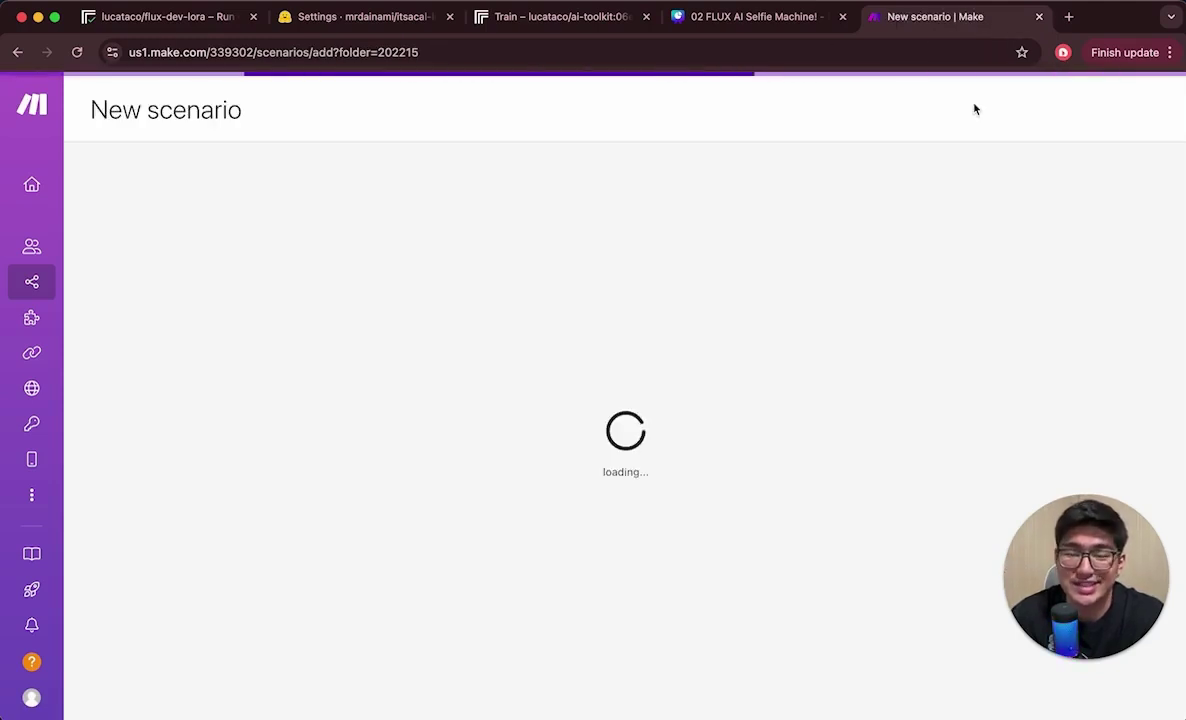
click(218, 109)
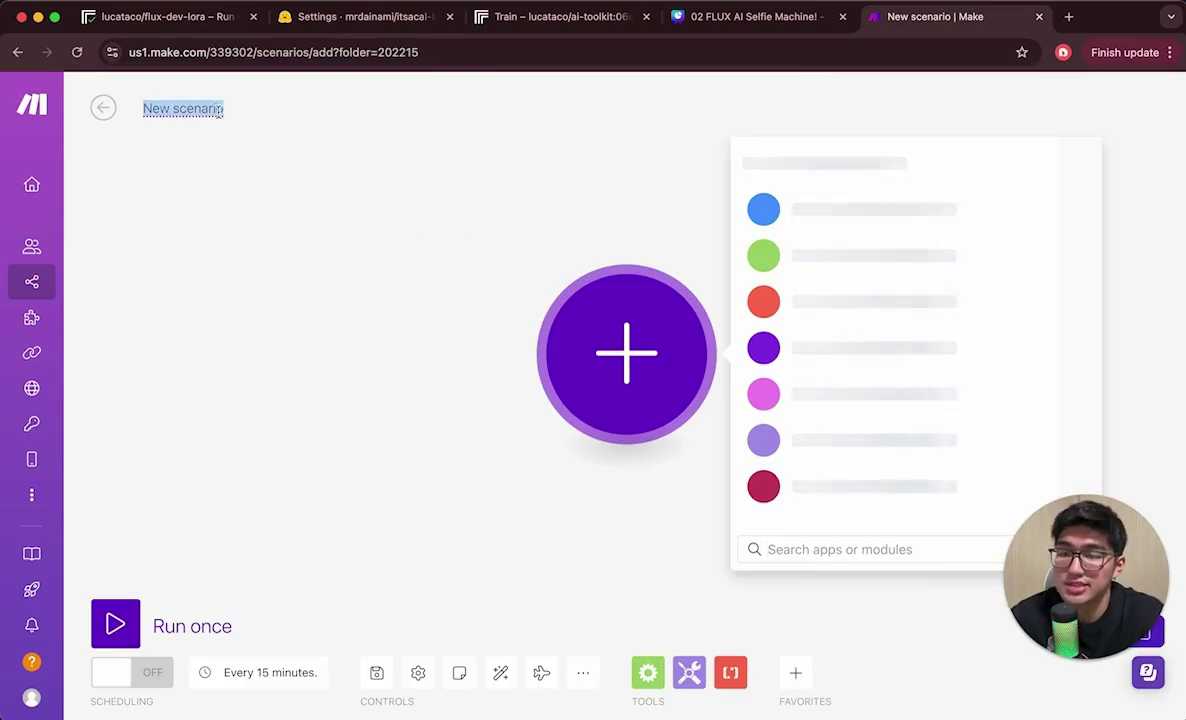
text(Flux selfie generator ma)
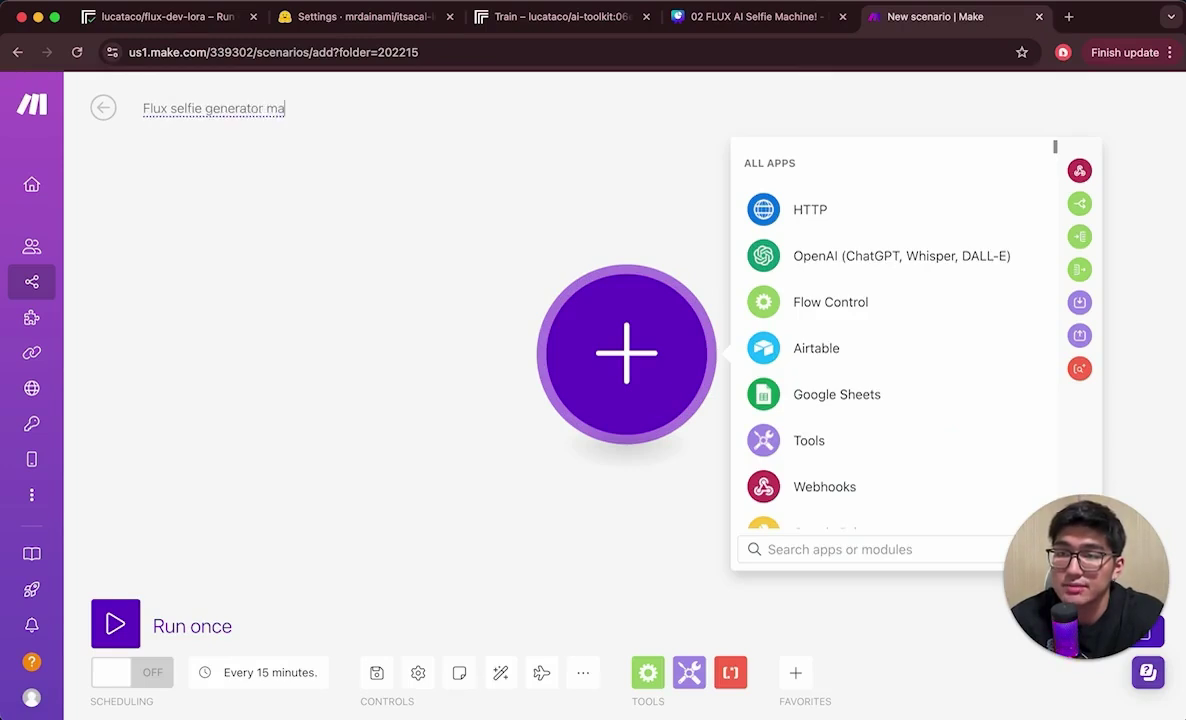
text(chine 1/2)
click(236, 229)
Step: Add a Webhooks Custom webhook trigger as the first module
click(300, 262)
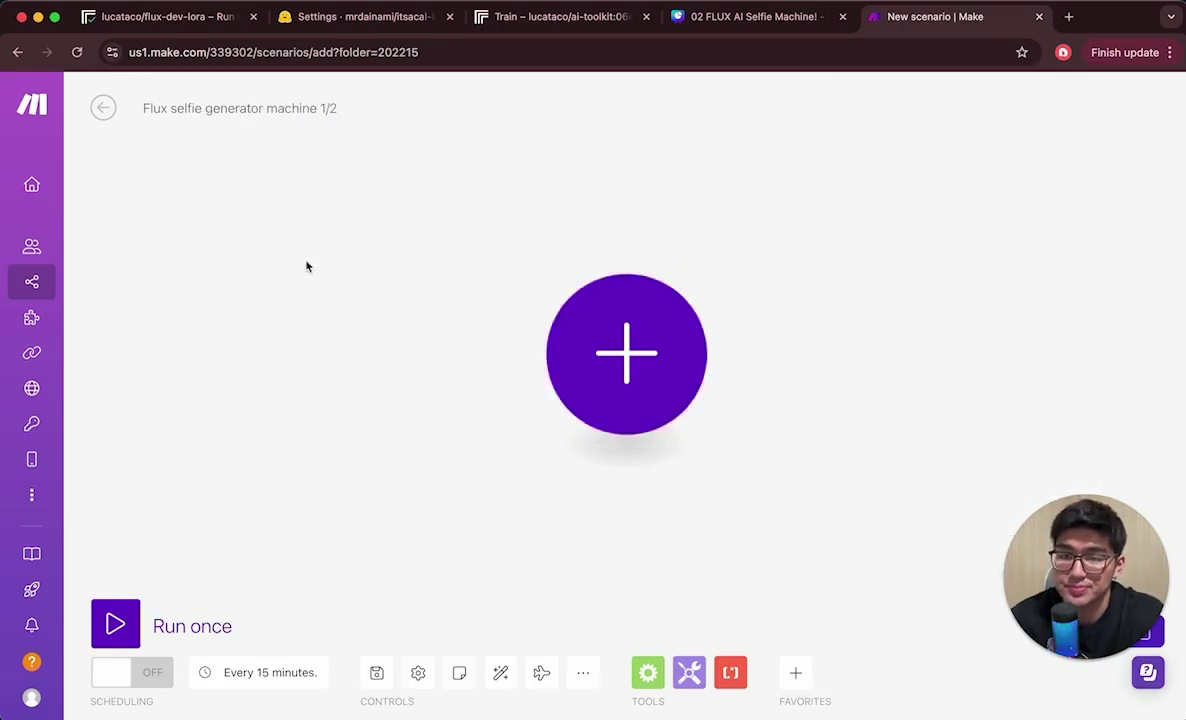
click(626, 354)
click(837, 492)
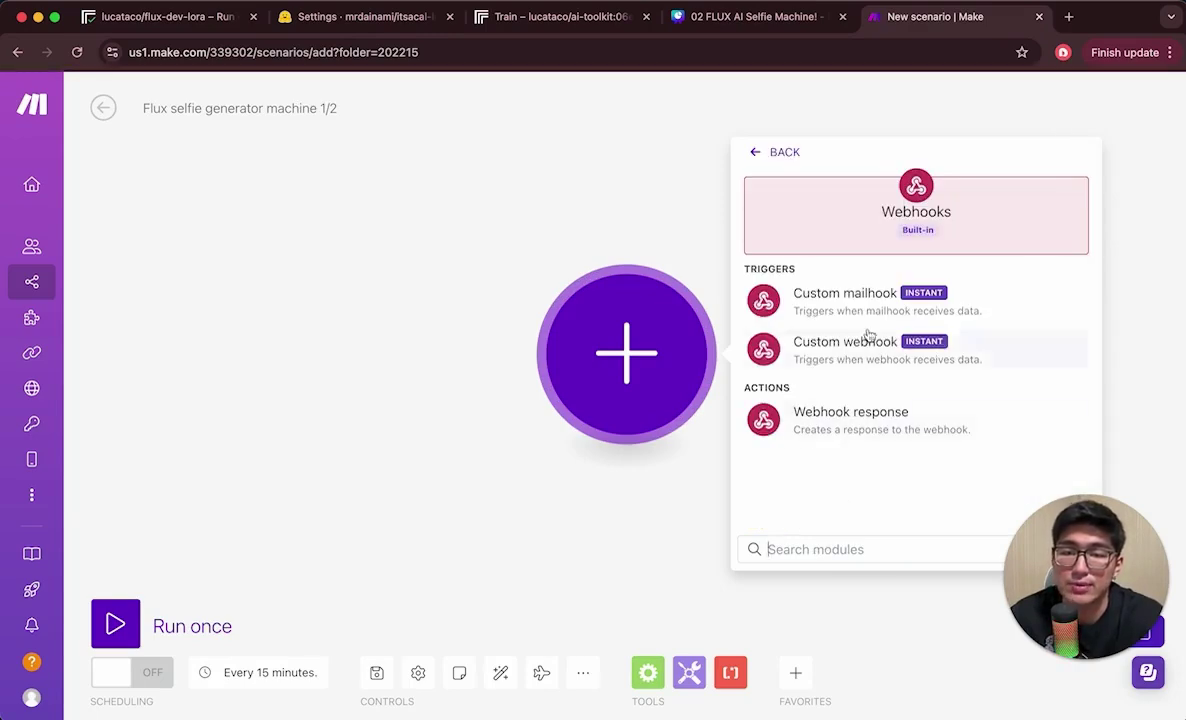
click(842, 358)
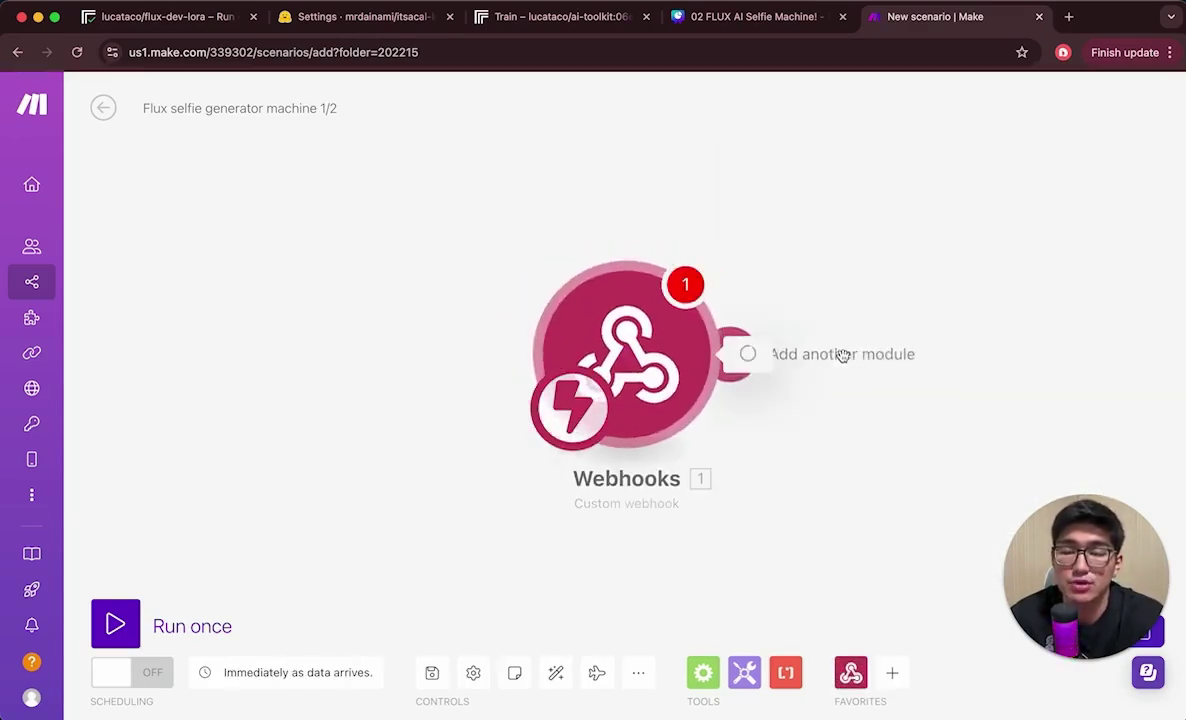
click(871, 348)
click(992, 357)
Step: Create a new webhook named 'selfie generator', save it, and copy its address
click(1059, 349)
triple_click(818, 288)
text(self)
key(BackSpace)
key(BackSpace)
text(lfie )
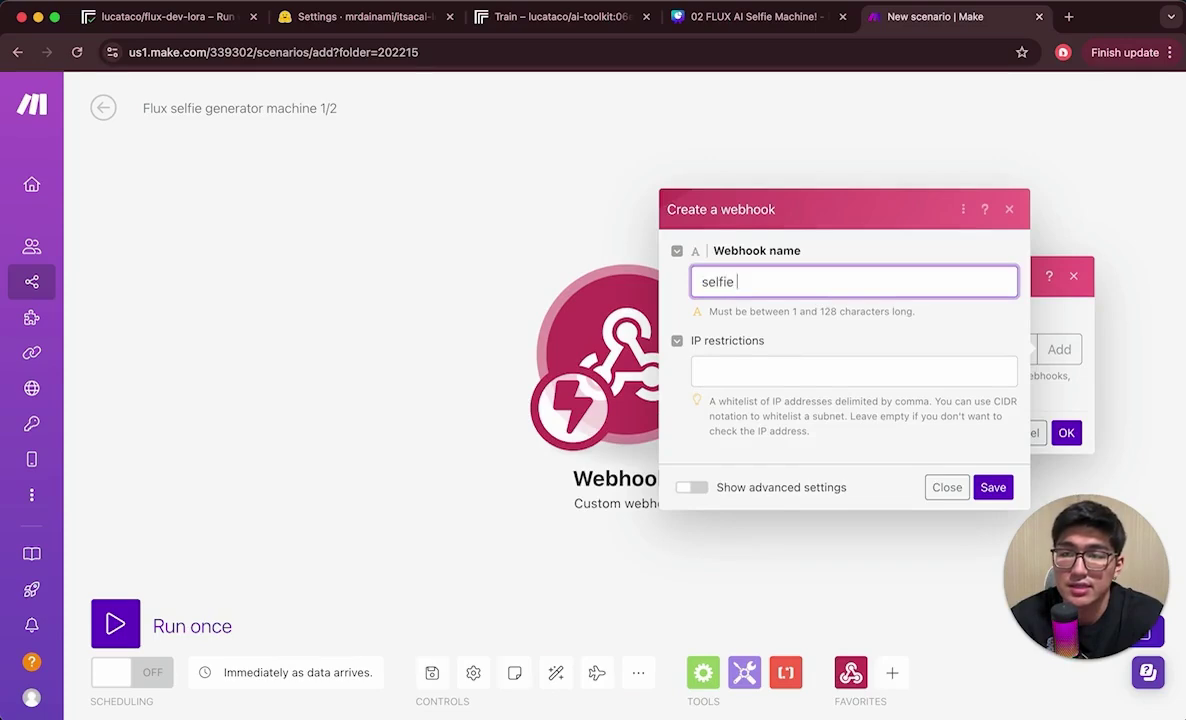
text(generator webhook)
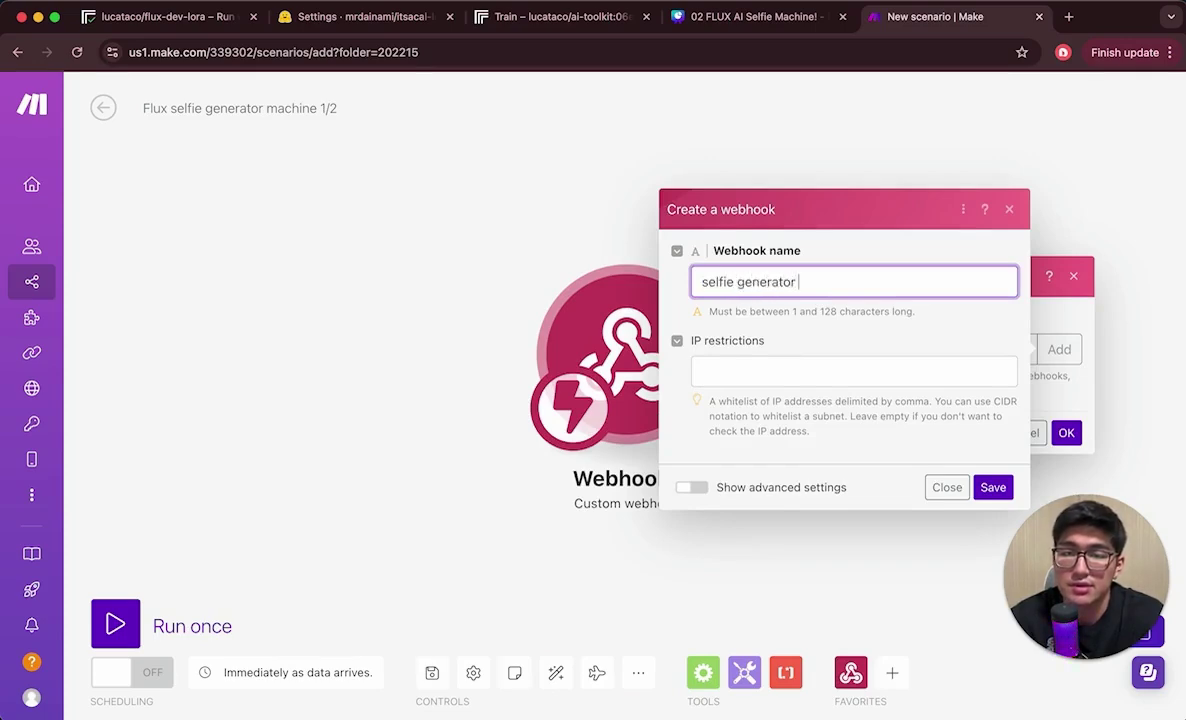
click(993, 487)
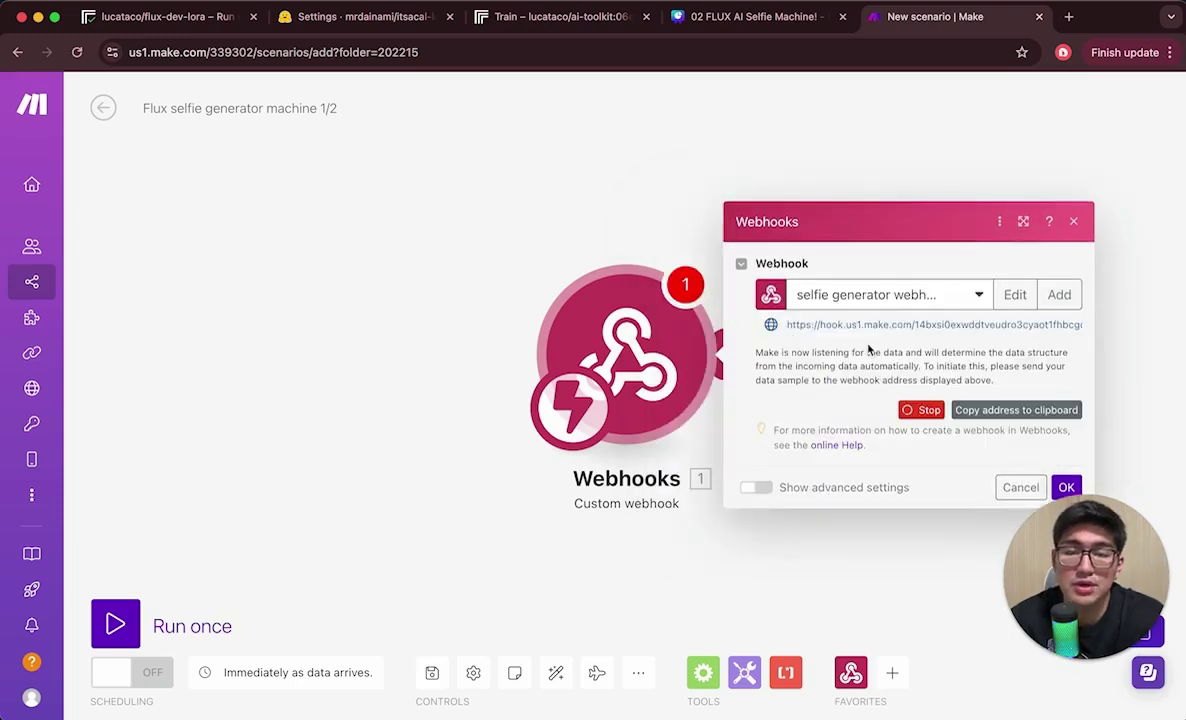
triple_click(965, 325)
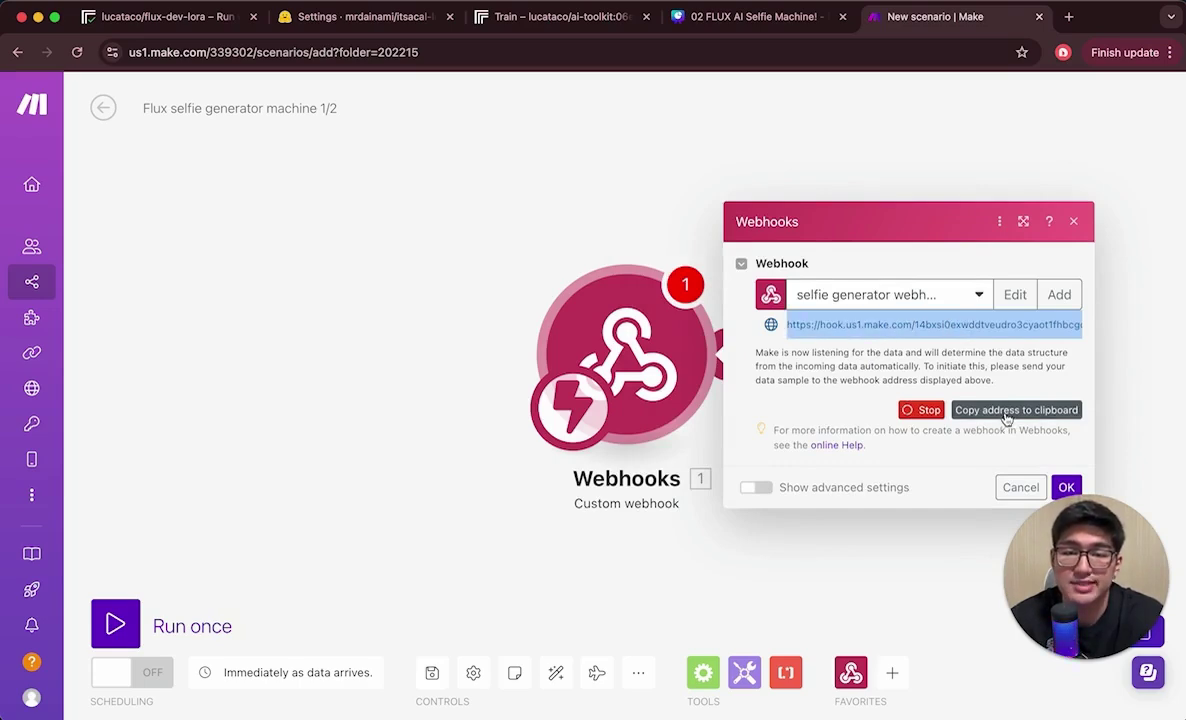
click(1068, 485)
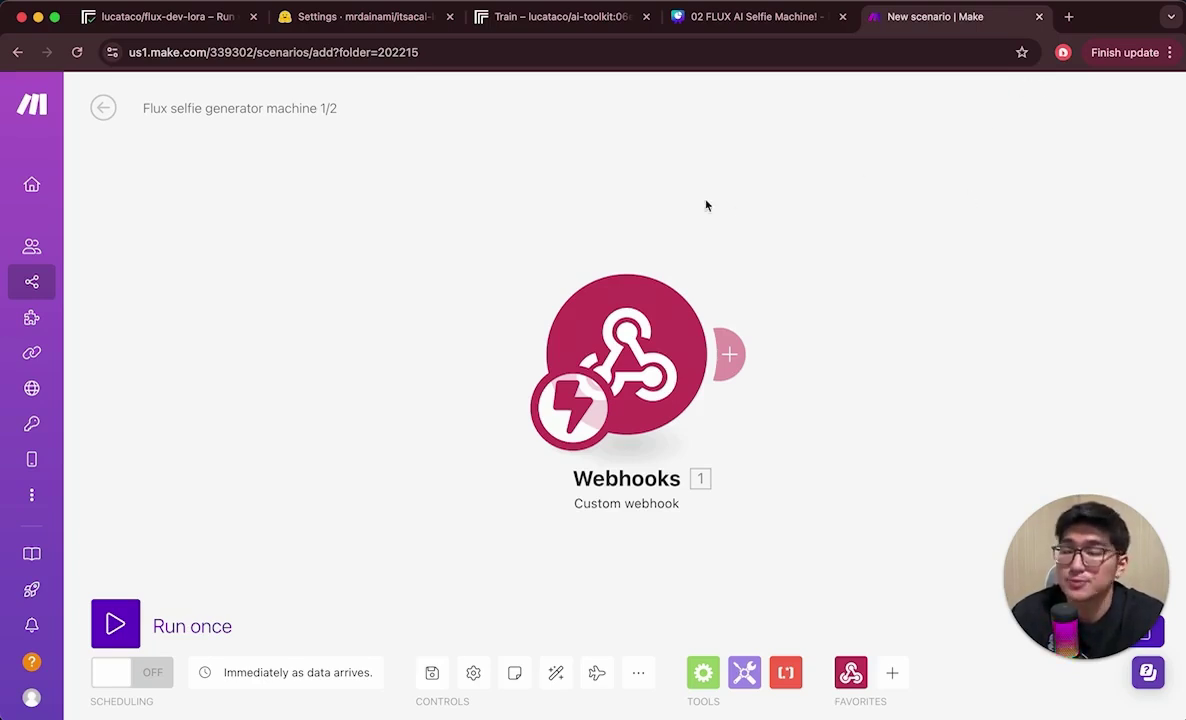
Step: Open background.js from the Prompt Typer folder in TextEdit
key(super+Tab)
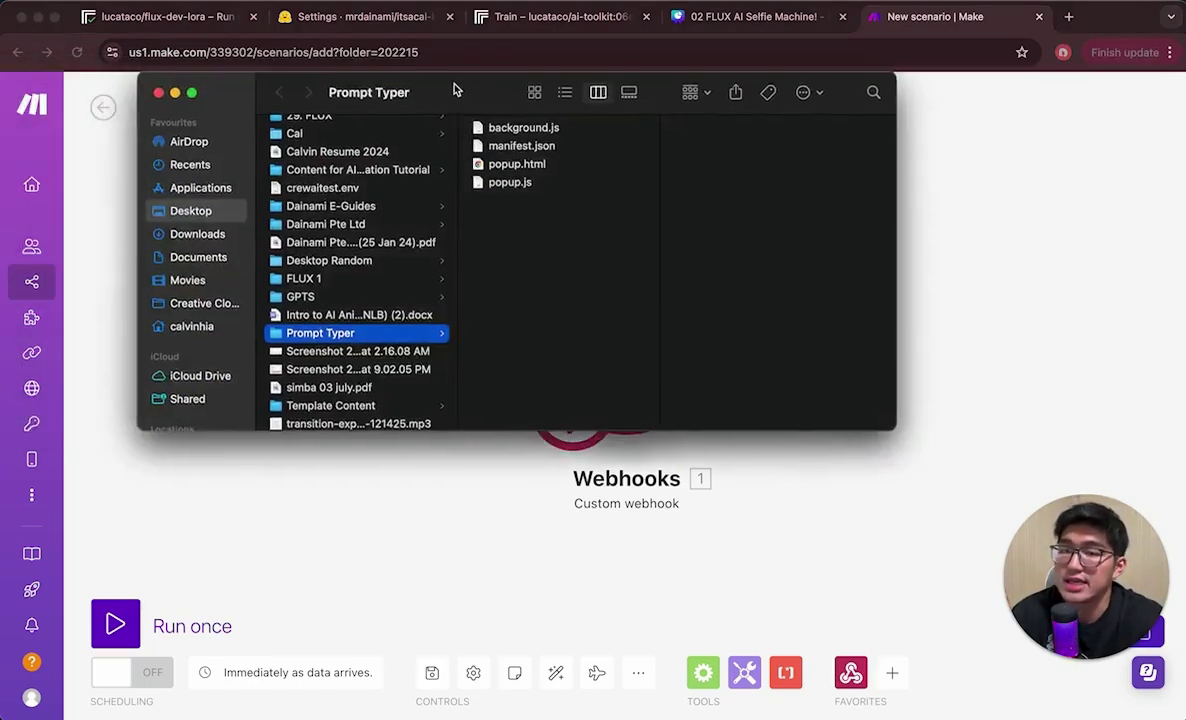
drag(441, 92, 400, 140)
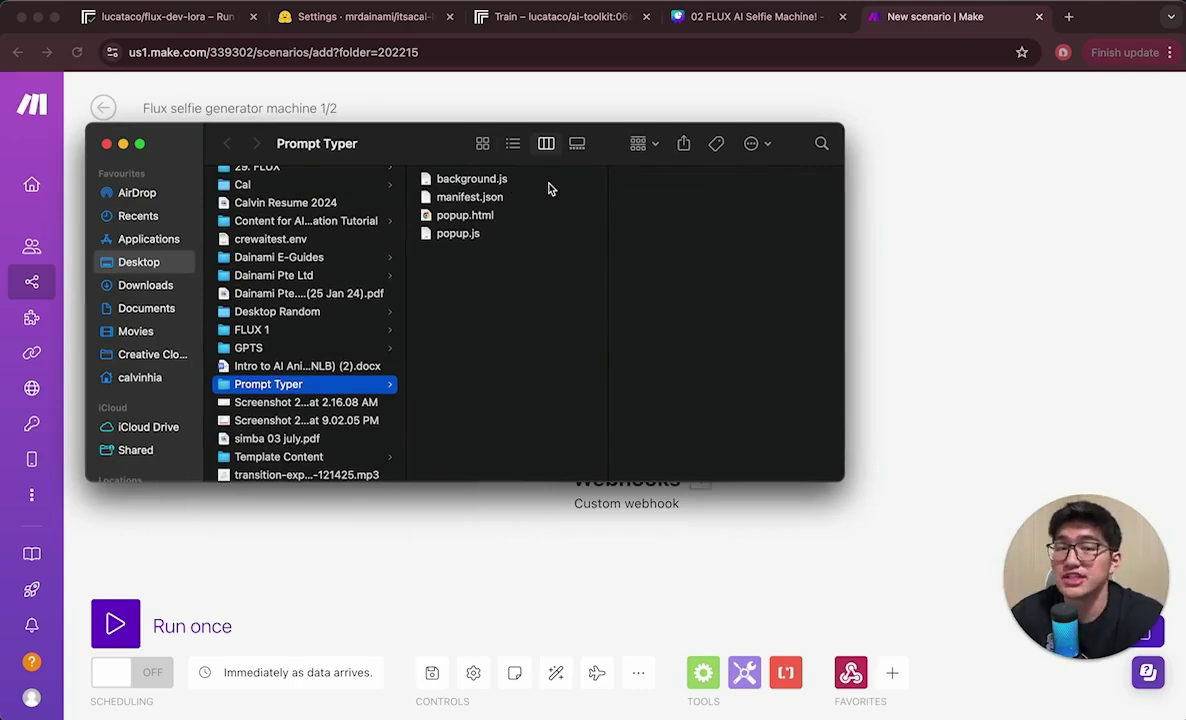
click(517, 182)
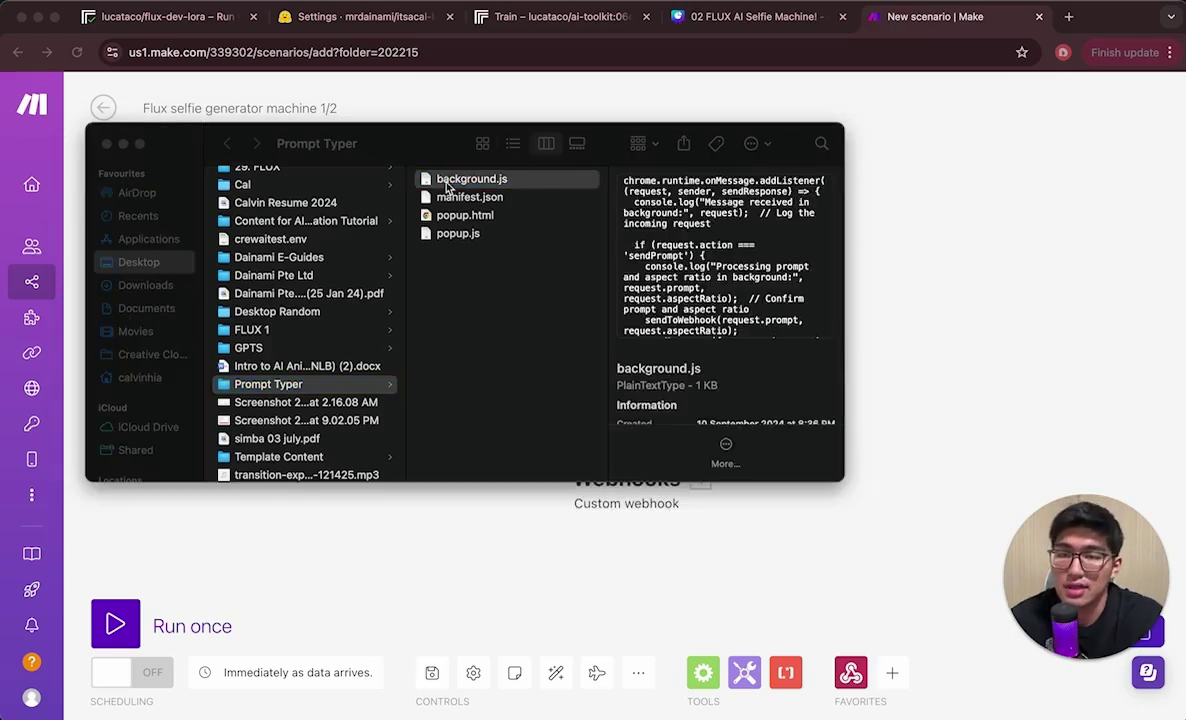
right_click(483, 190)
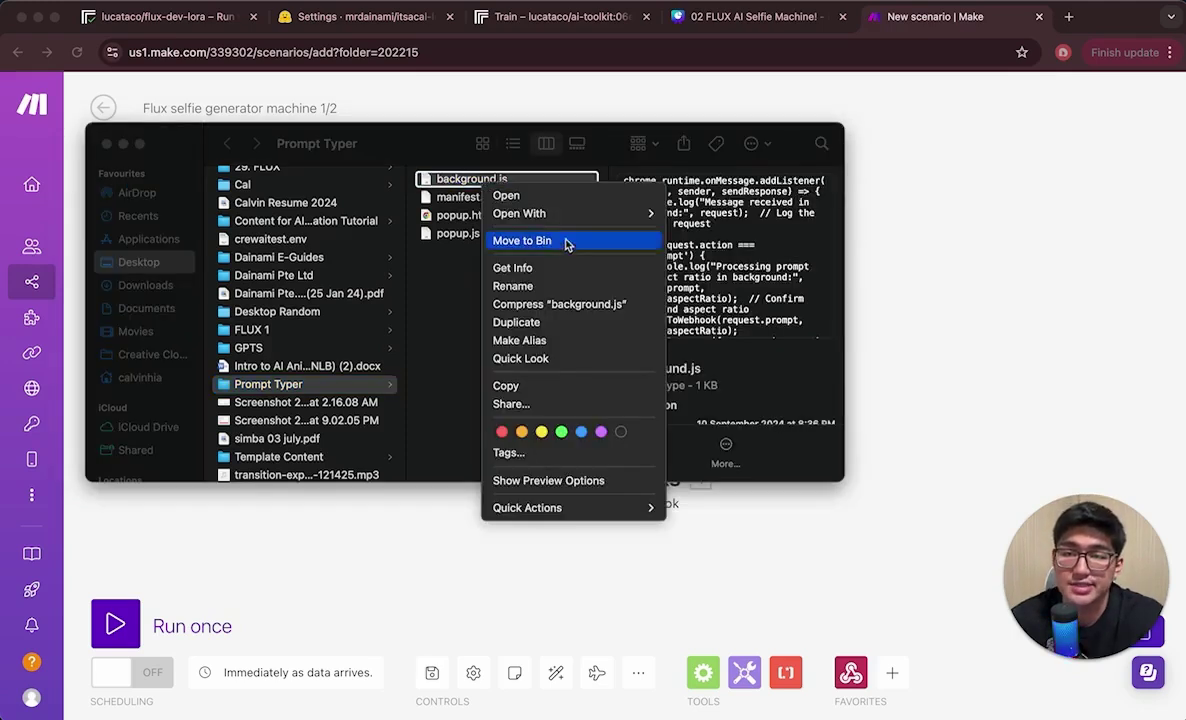
mouse_move(555, 213)
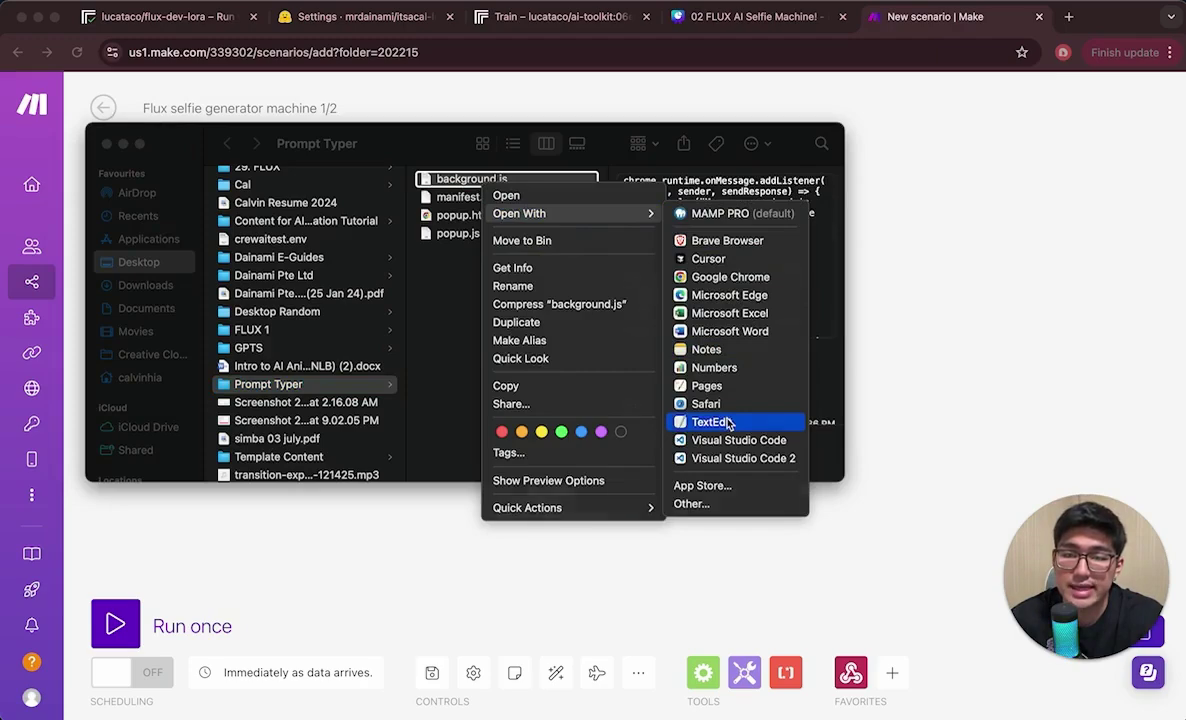
click(728, 423)
scroll(150, 140, down, 3)
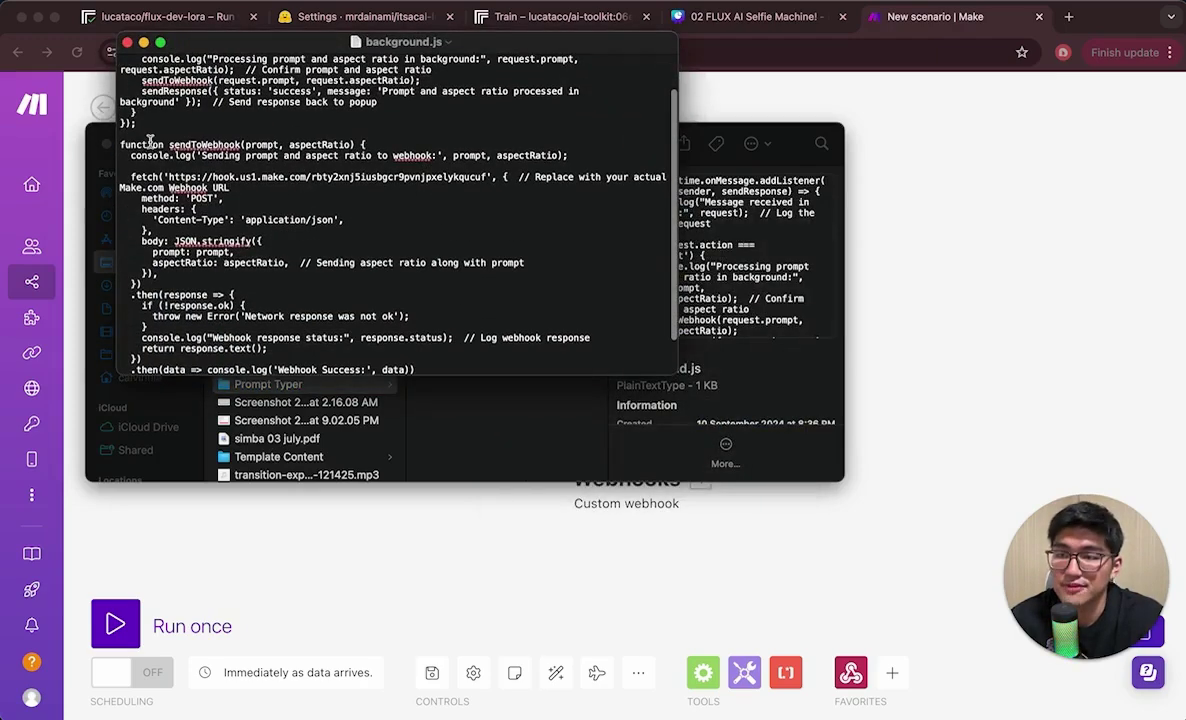
Step: Paste the new Make webhook URL into the fetch line, then save and close the file
drag(168, 170, 294, 177)
click(484, 177)
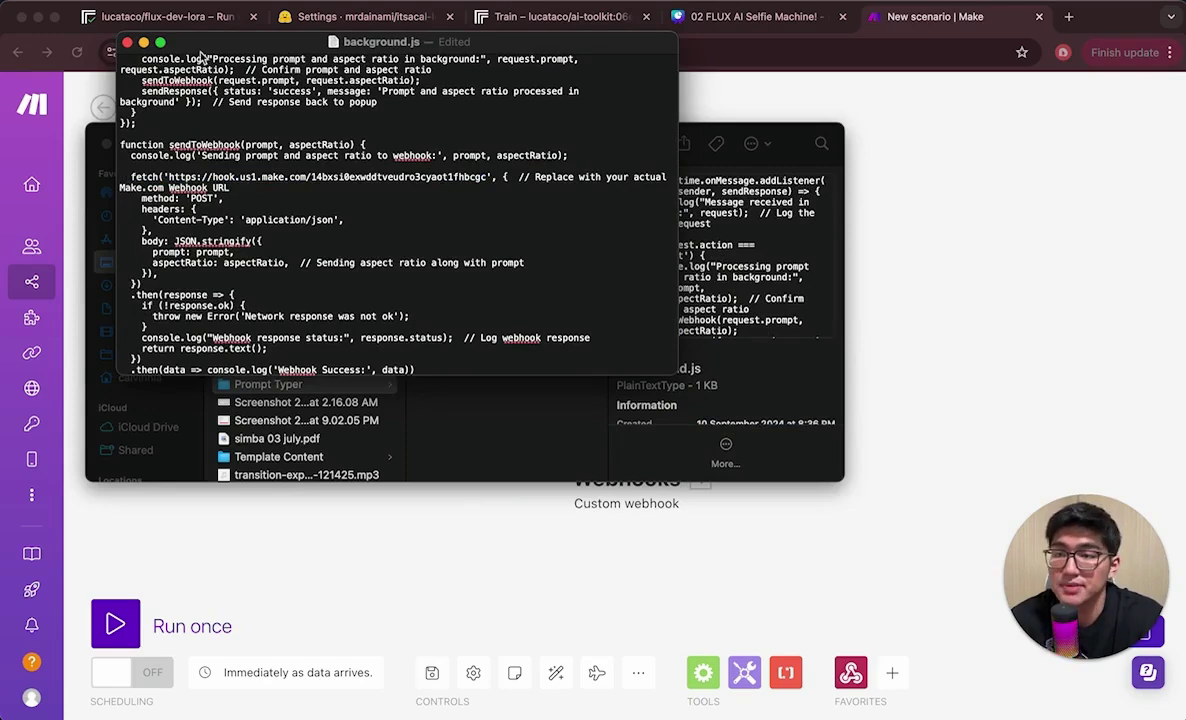
click(101, 5)
click(148, 98)
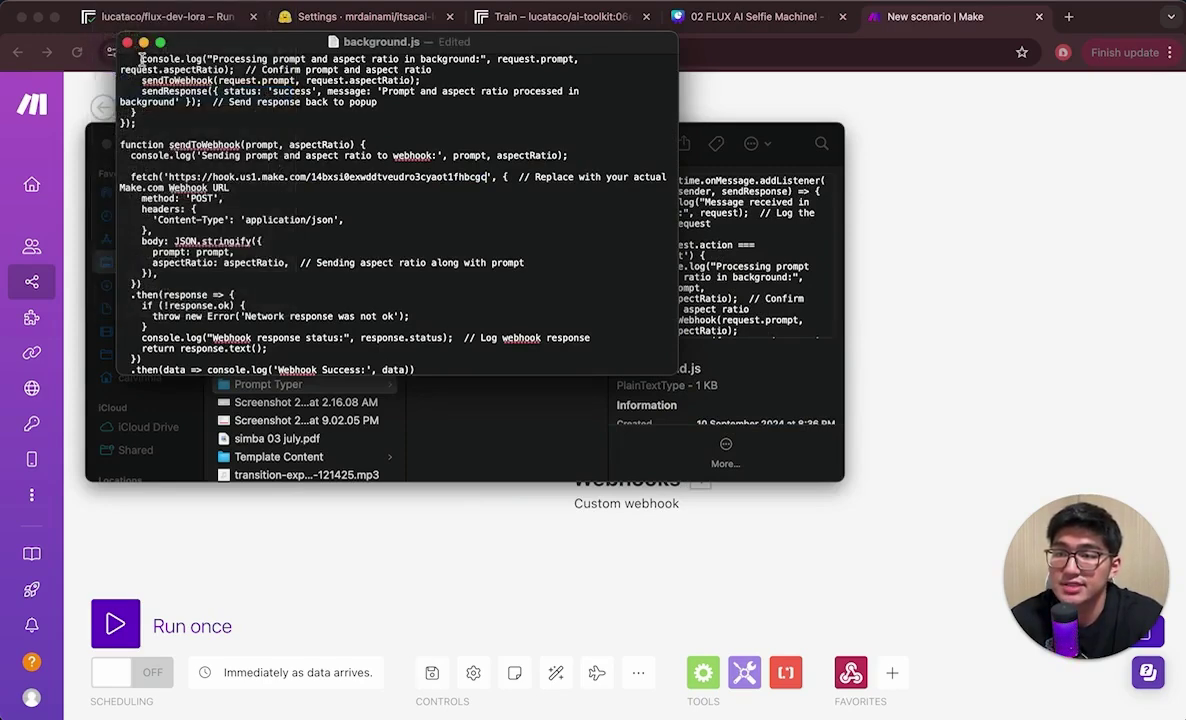
click(104, 42)
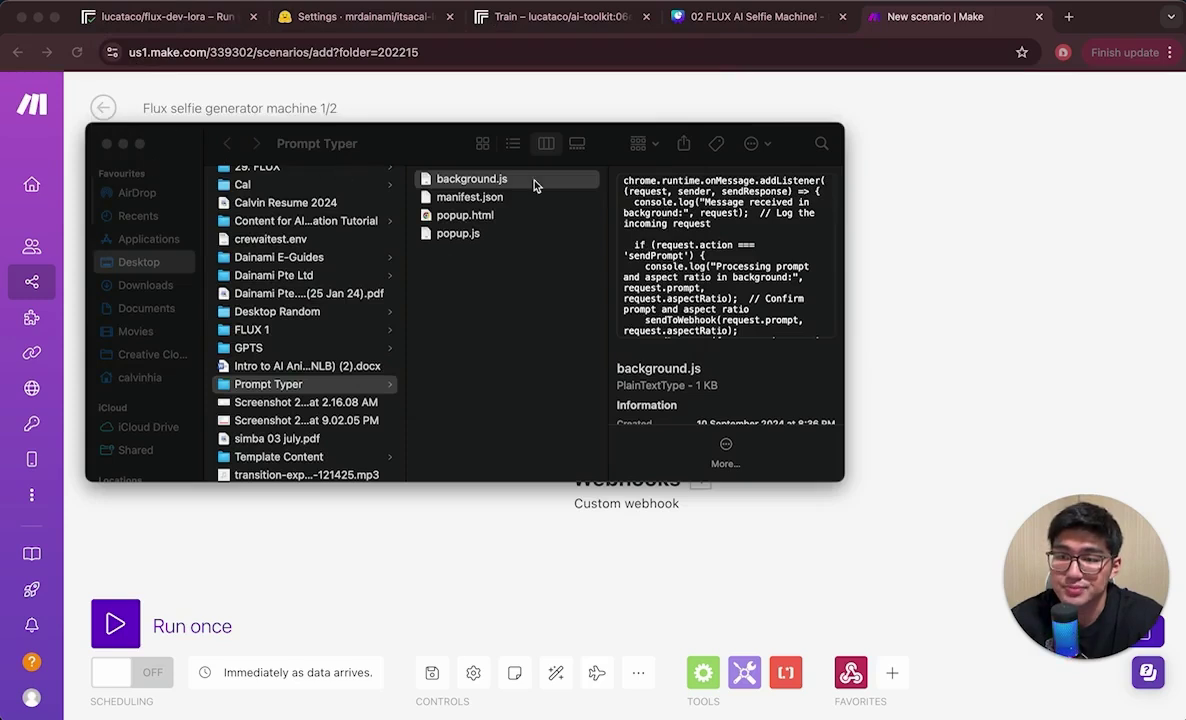
click(1057, 150)
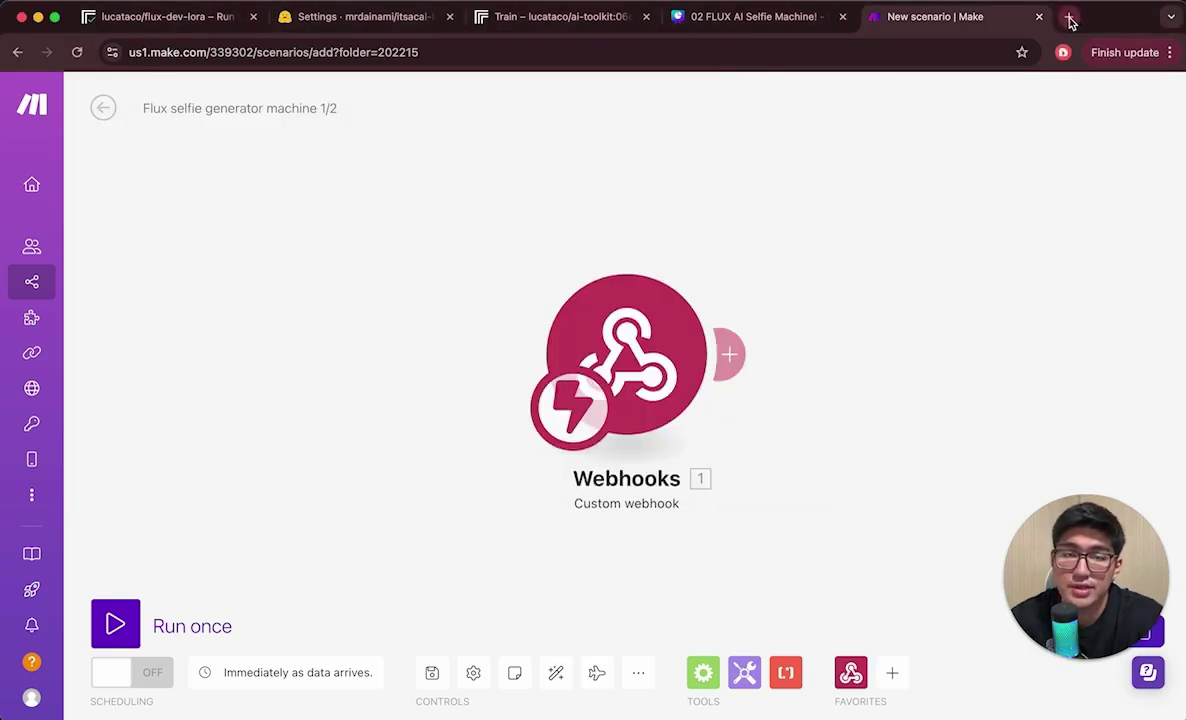
Step: Open Manage Extensions, switch on Developer mode, and start Load unpacked
click(1092, 55)
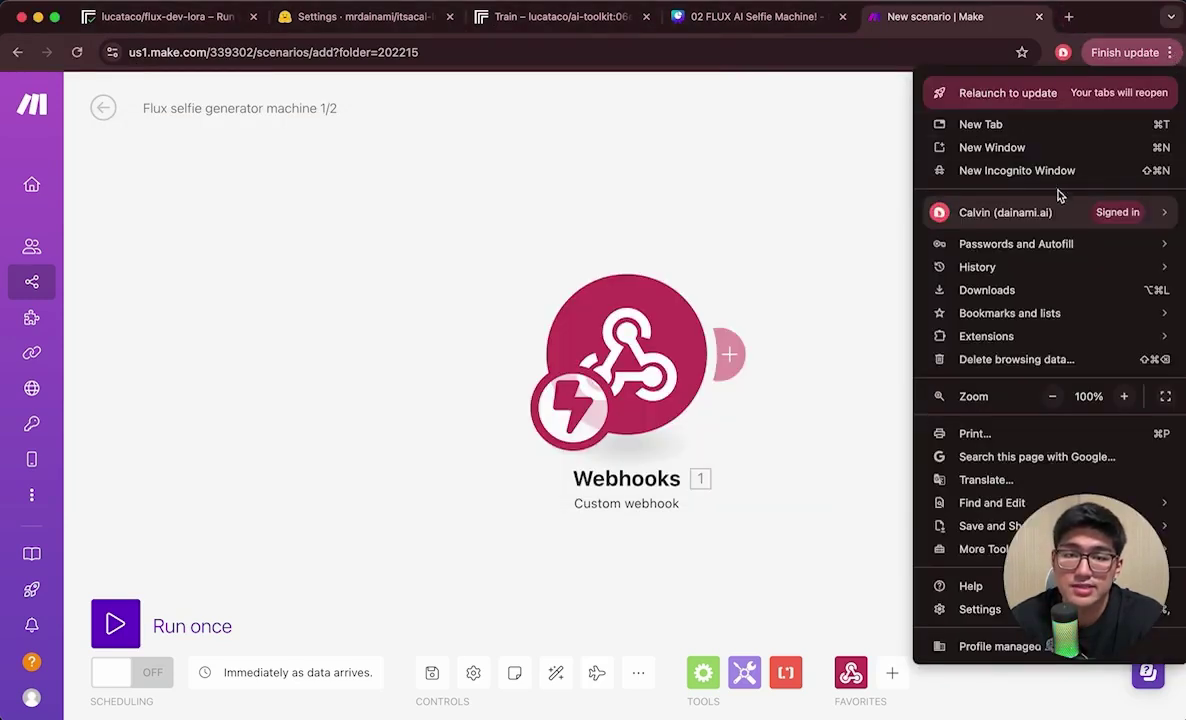
mouse_move(1025, 340)
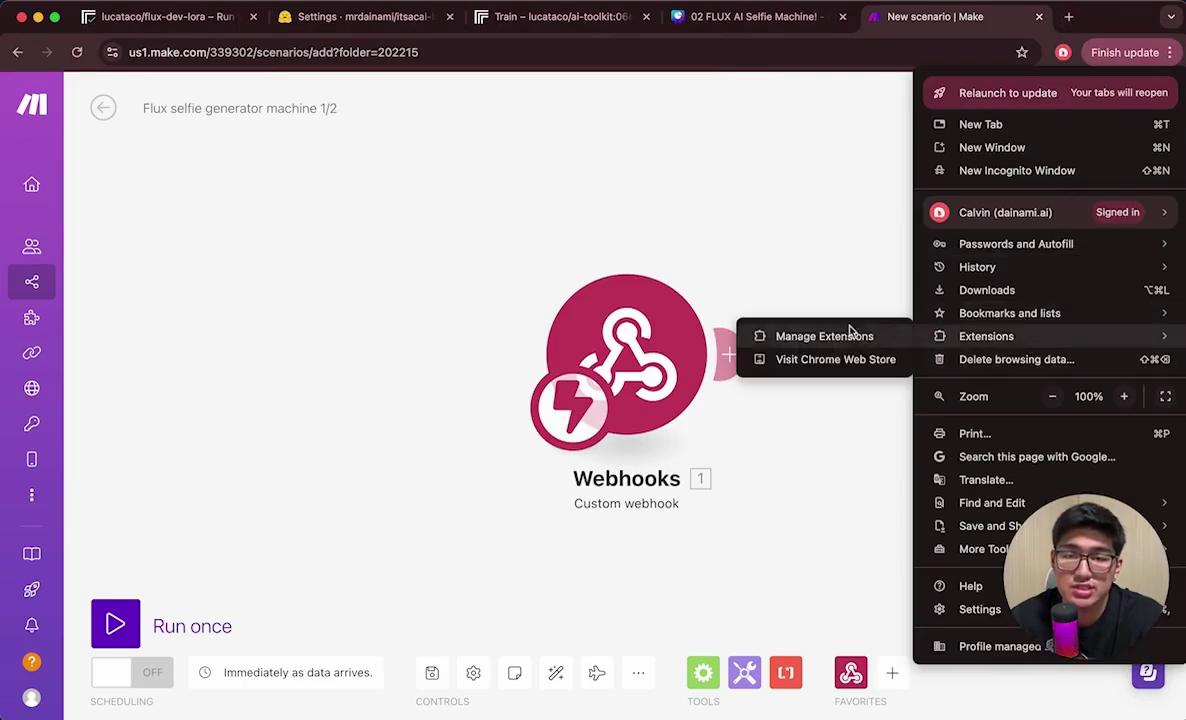
click(849, 336)
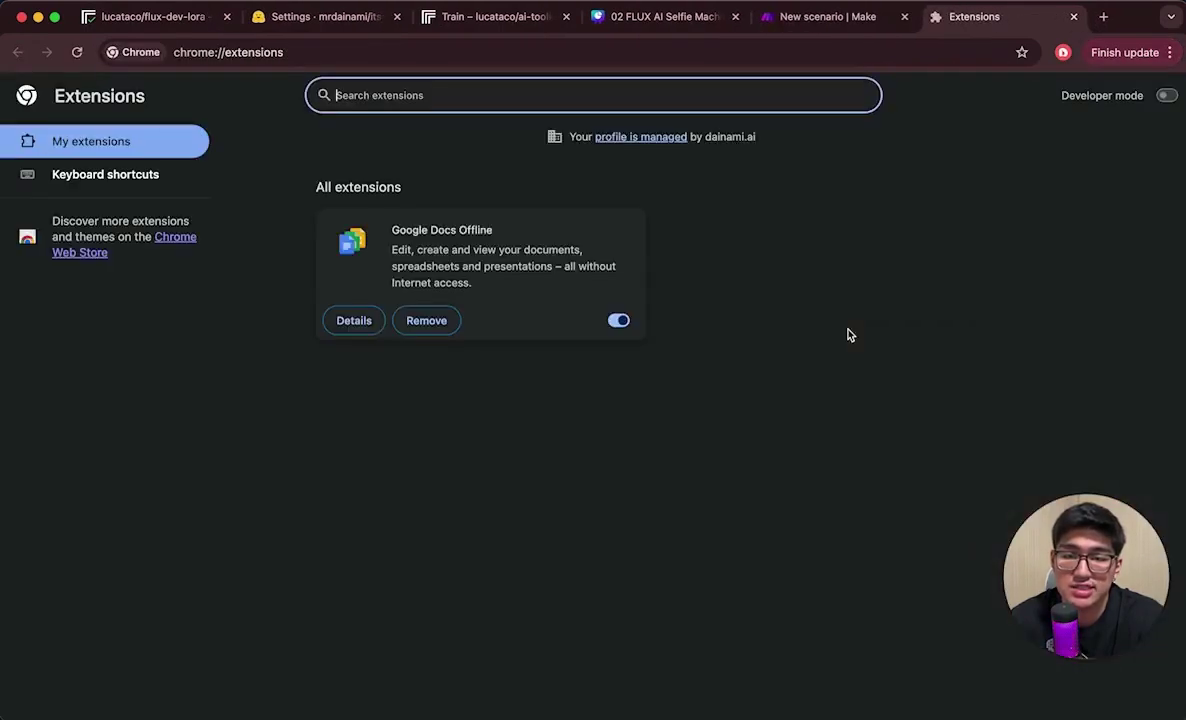
click(1168, 96)
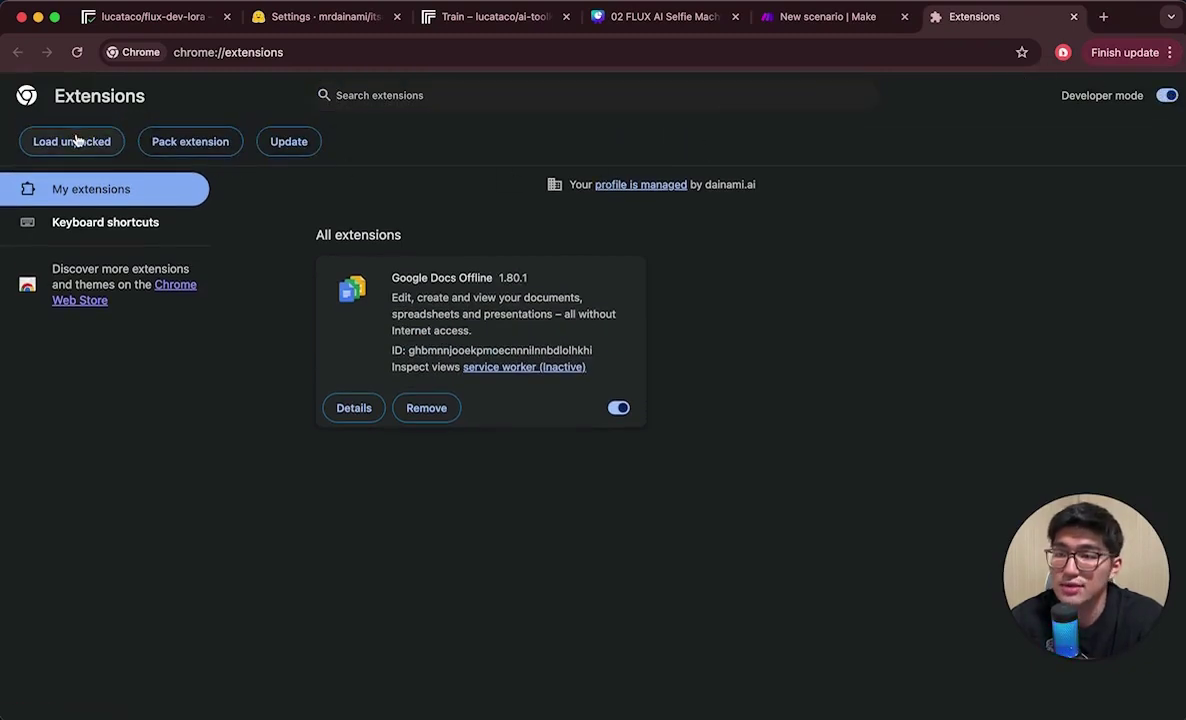
click(77, 141)
Step: Load the Desktop's Prompt Typer folder as an unpacked extension
click(148, 249)
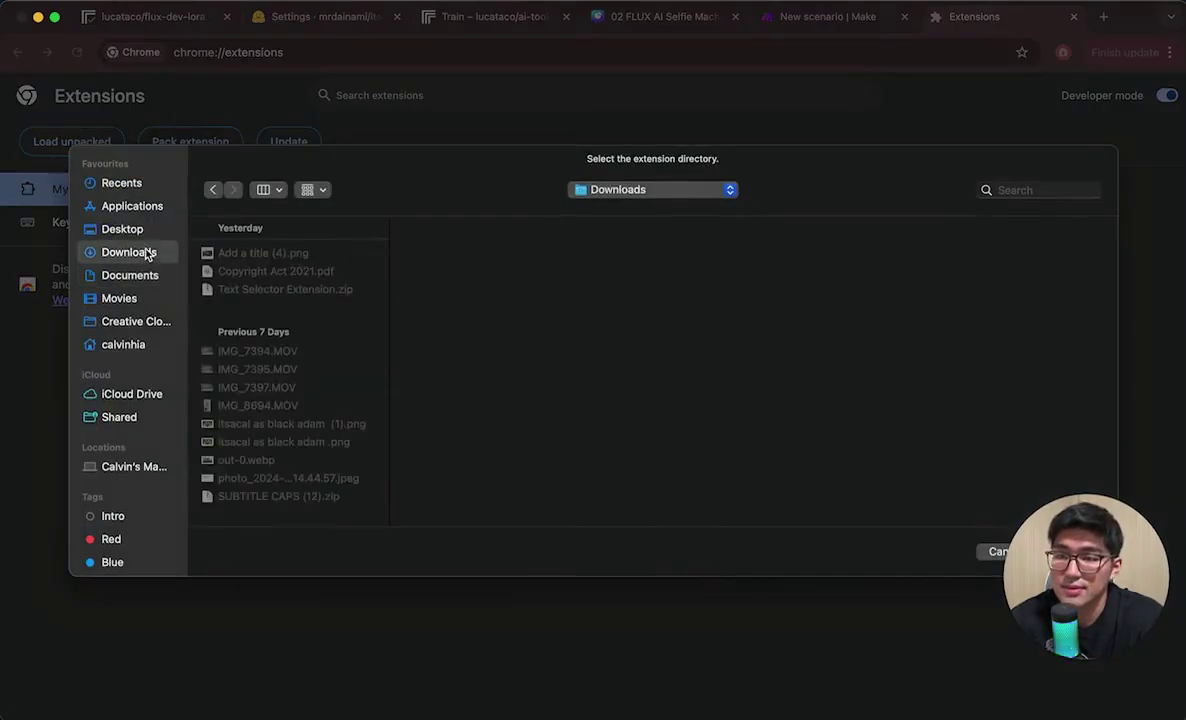
click(145, 236)
click(251, 310)
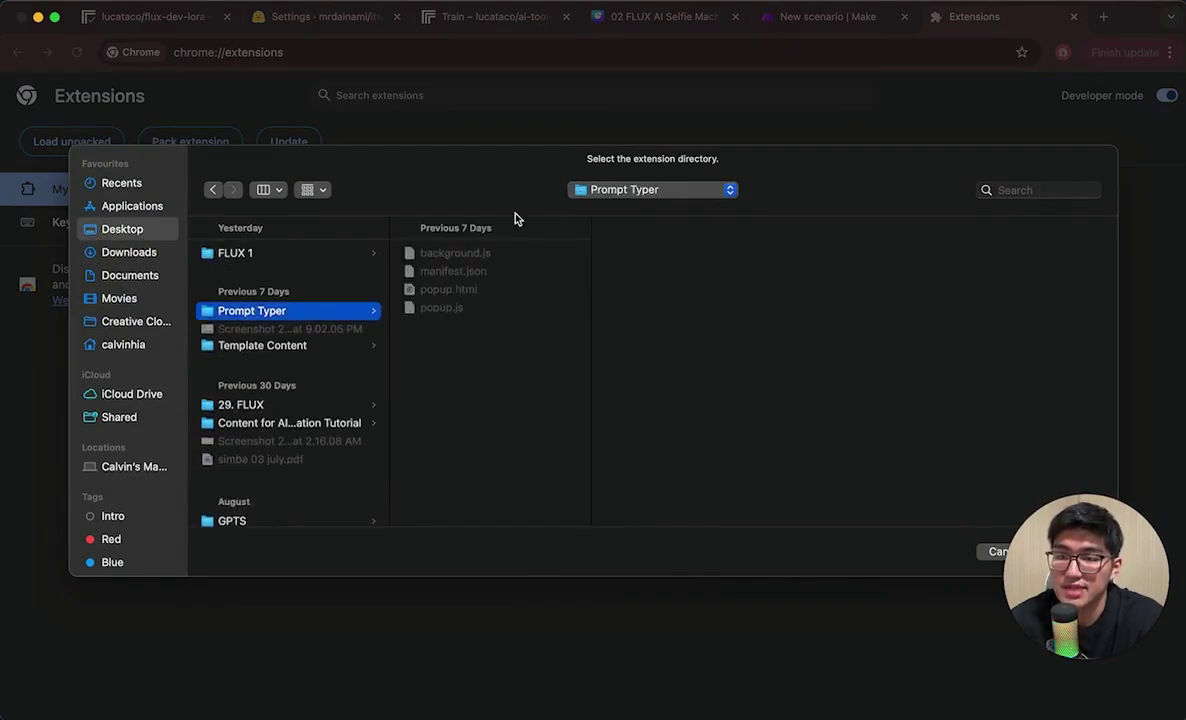
mouse_move(1082, 582)
mouse_down()
mouse_move(1080, 430)
mouse_move(1088, 571)
mouse_up()
click(1072, 551)
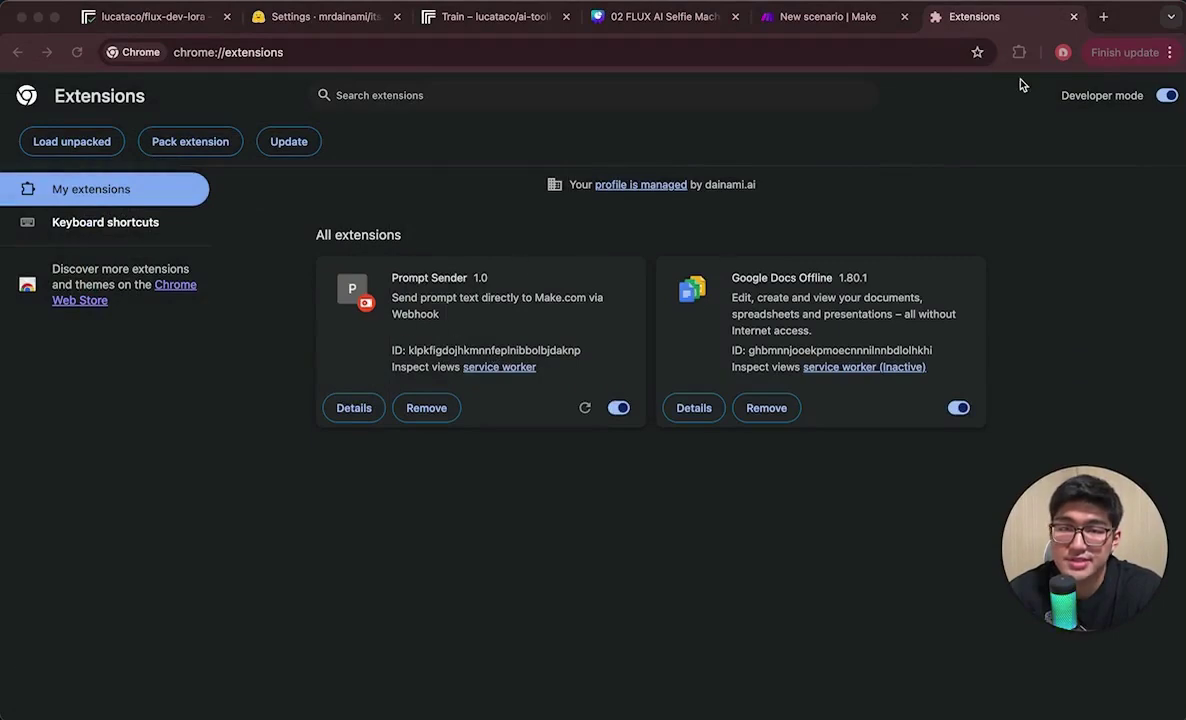
Step: Pin the Prompt Sender extension to the toolbar from its Details page
click(390, 416)
click(353, 408)
scroll(480, 430, down, 5)
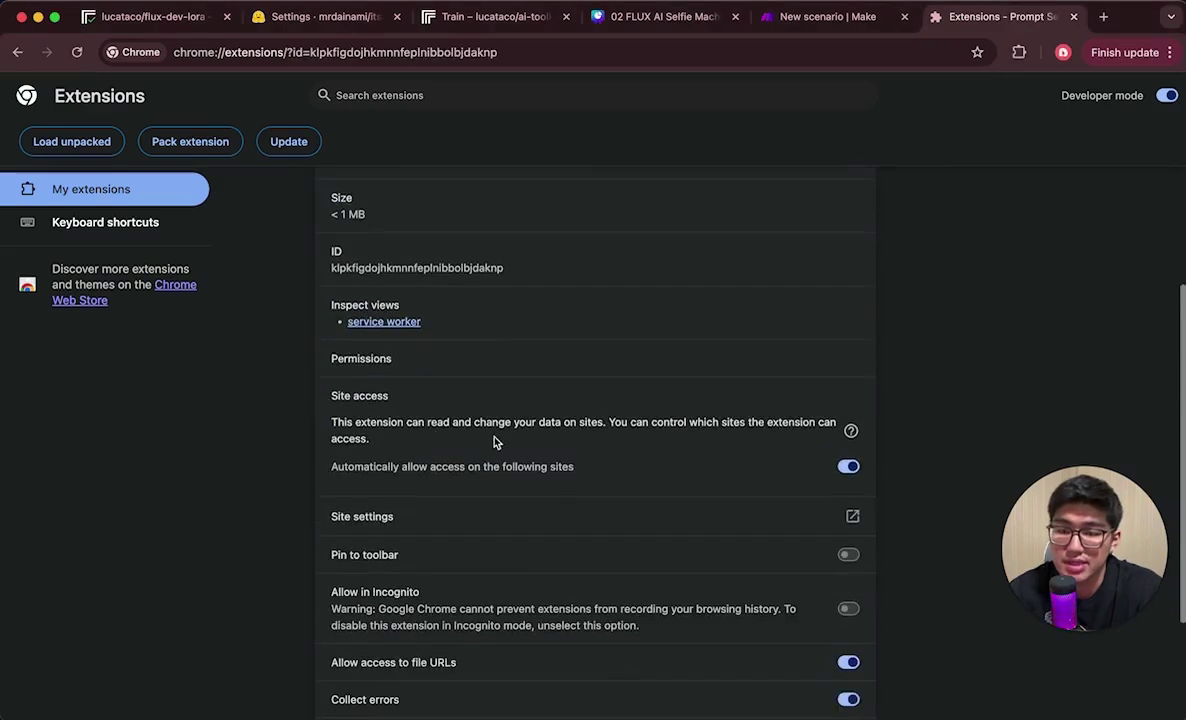
click(848, 397)
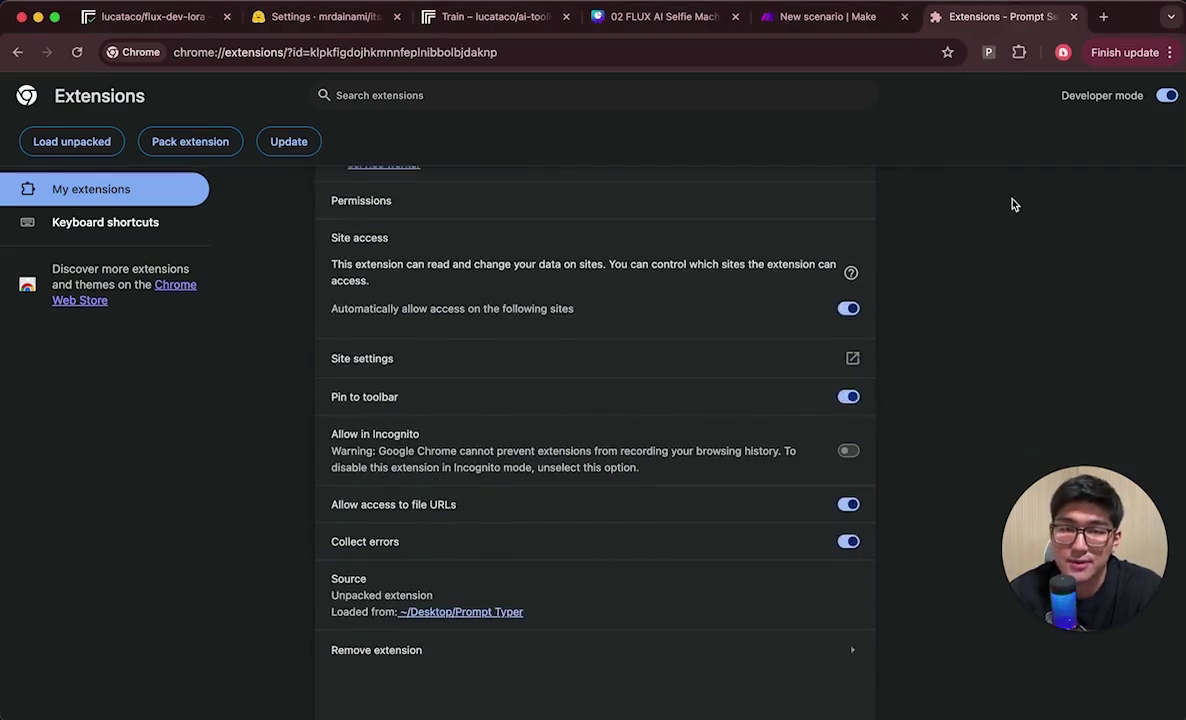
Step: Send the prompt 'itsacal as superman' at 16:9 through the Prompt Sender extension
click(988, 52)
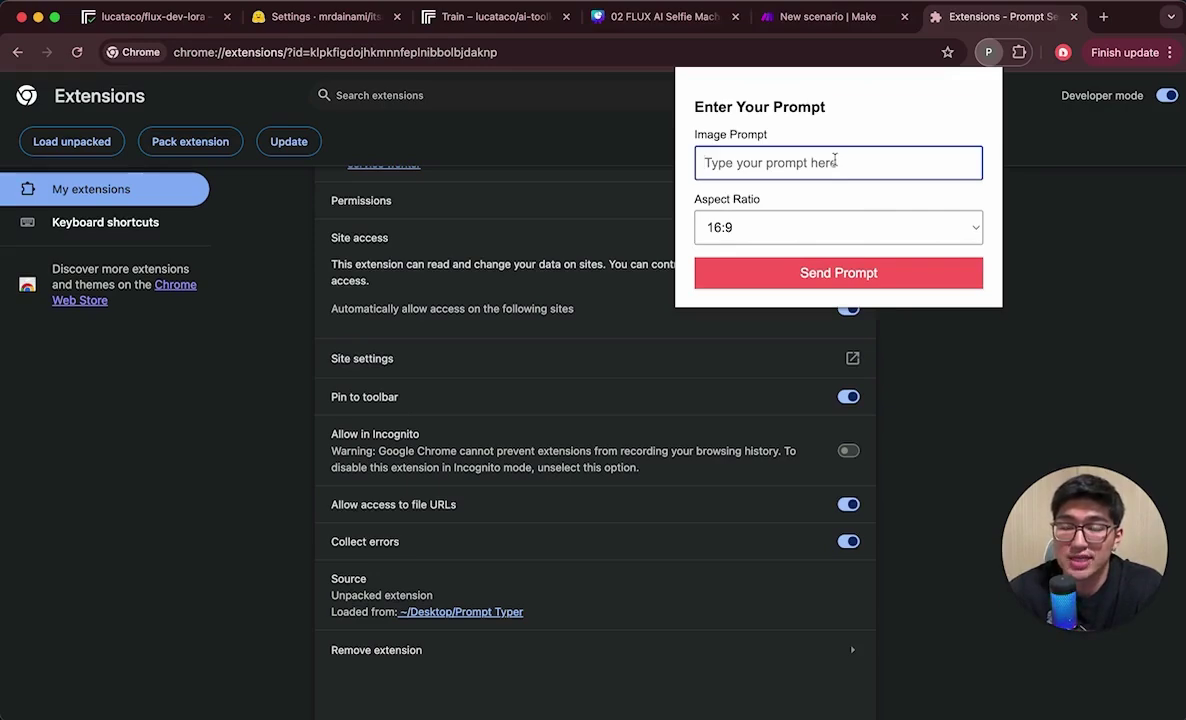
text(itsacal as supe)
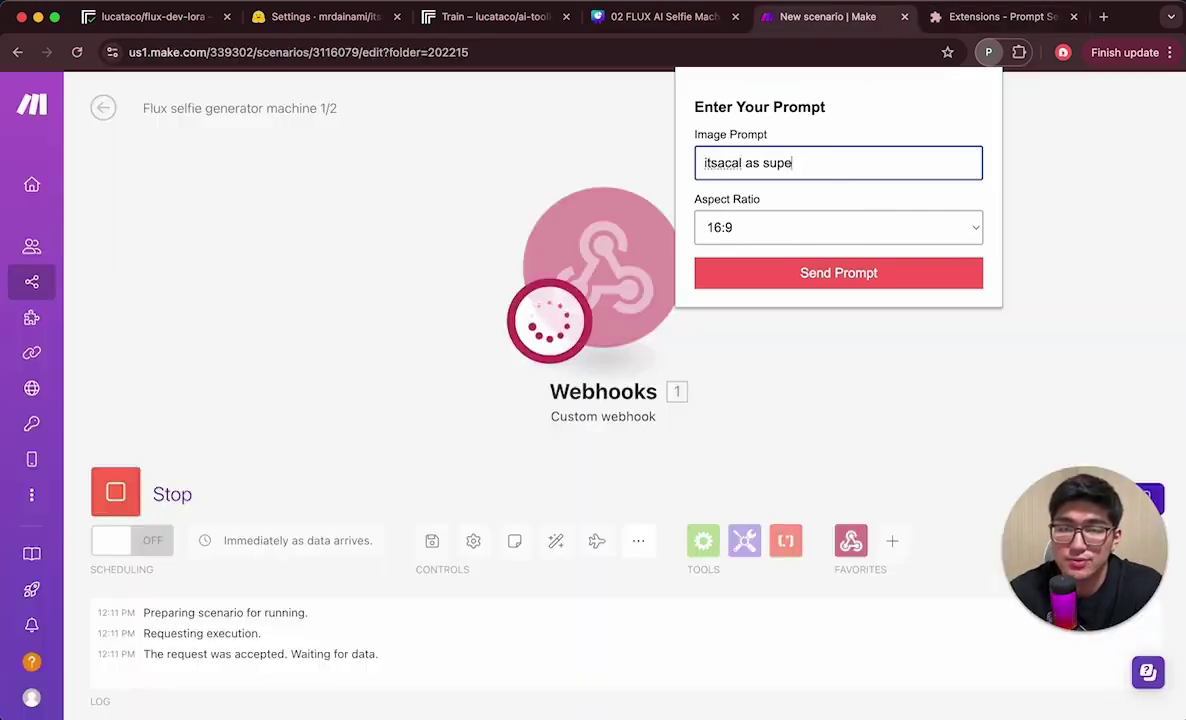
text(rman)
click(829, 280)
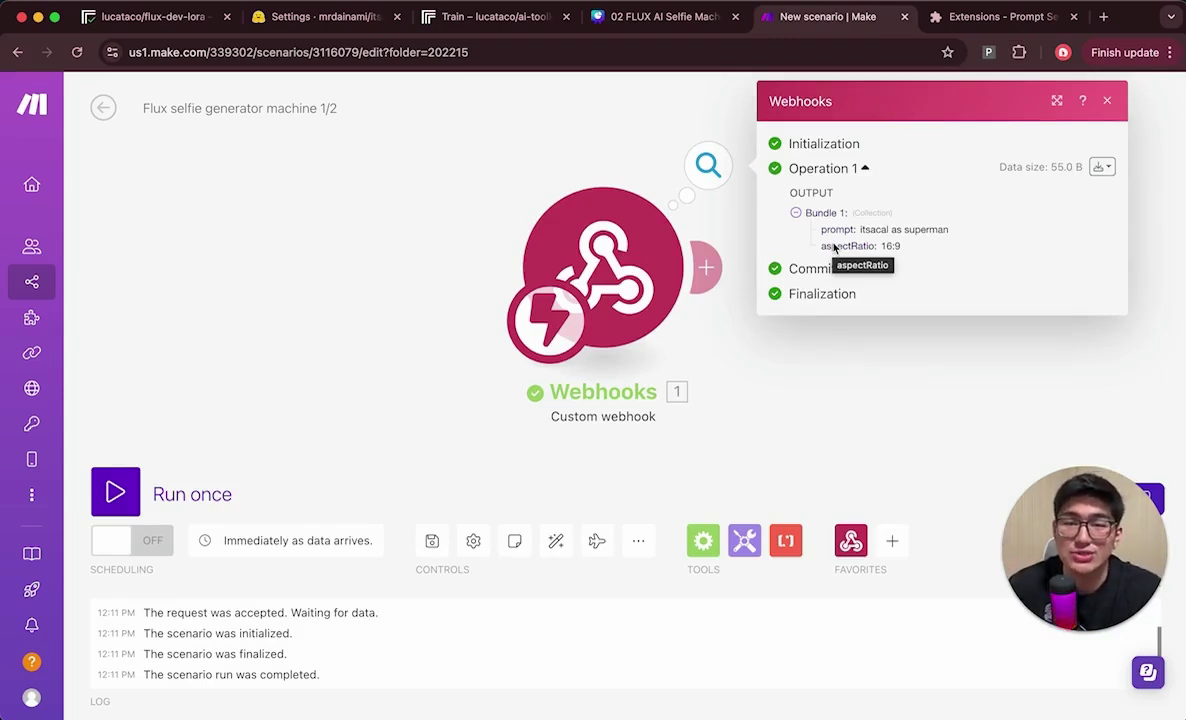
Step: Close the webhook output bubble, save the scenario, and pan the canvas left
click(781, 343)
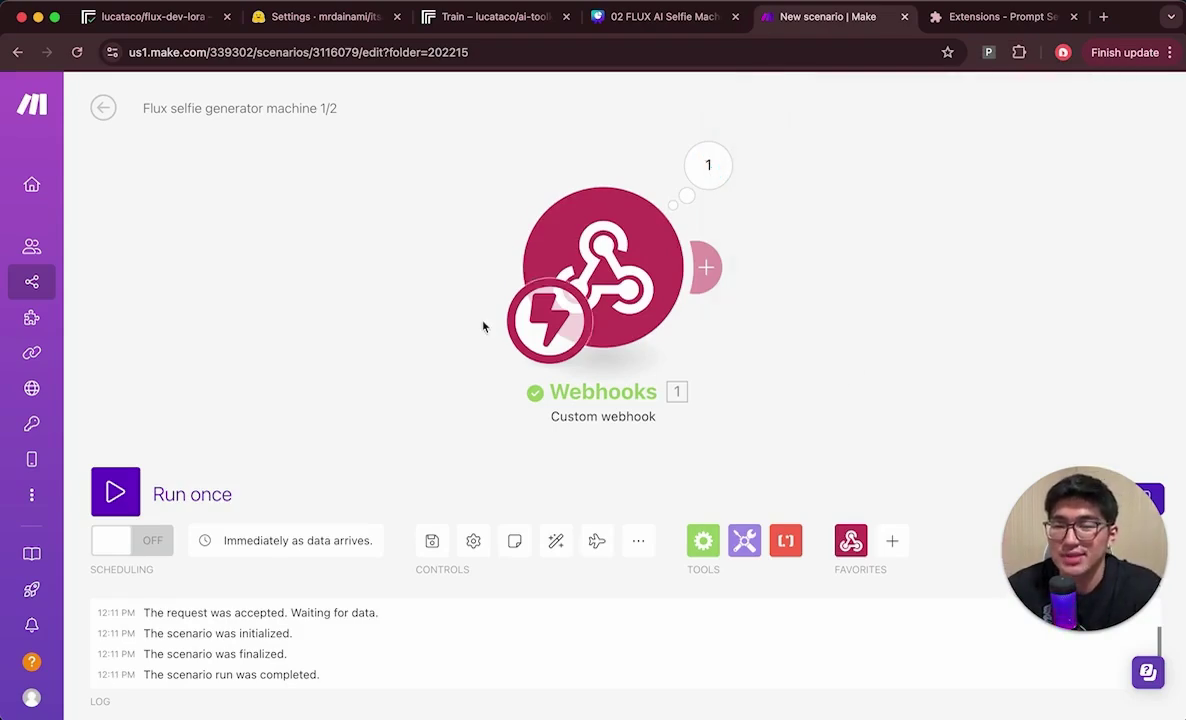
click(428, 543)
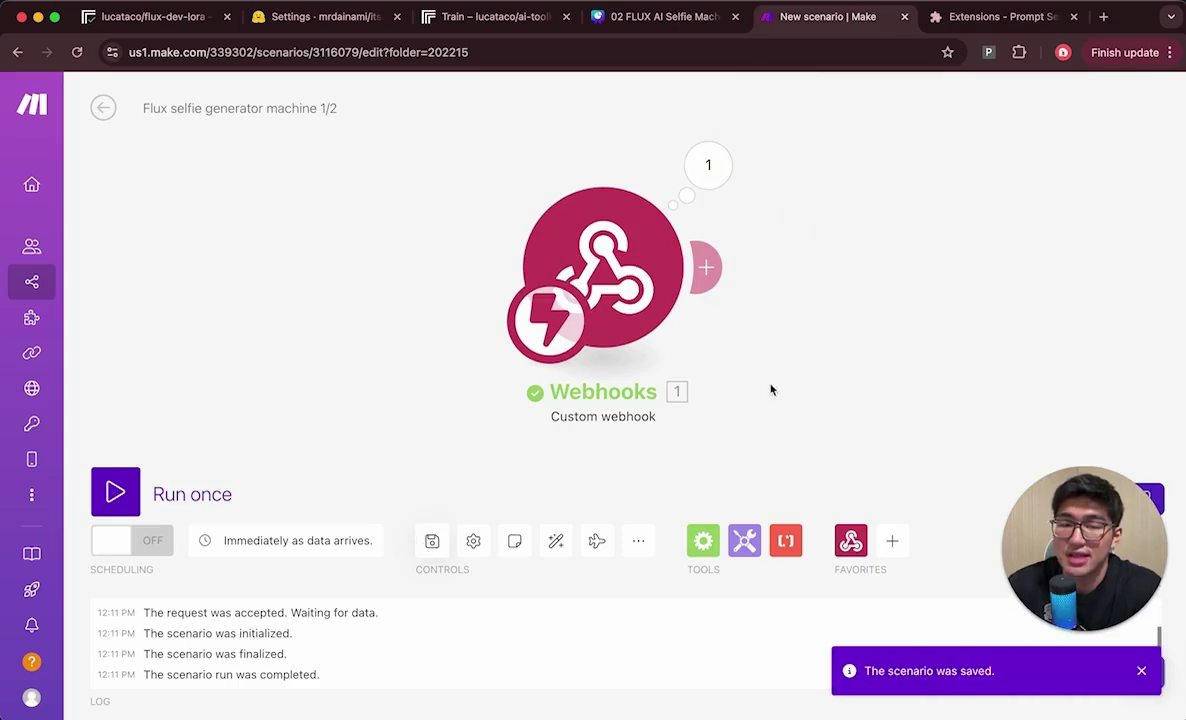
drag(770, 389, 670, 389)
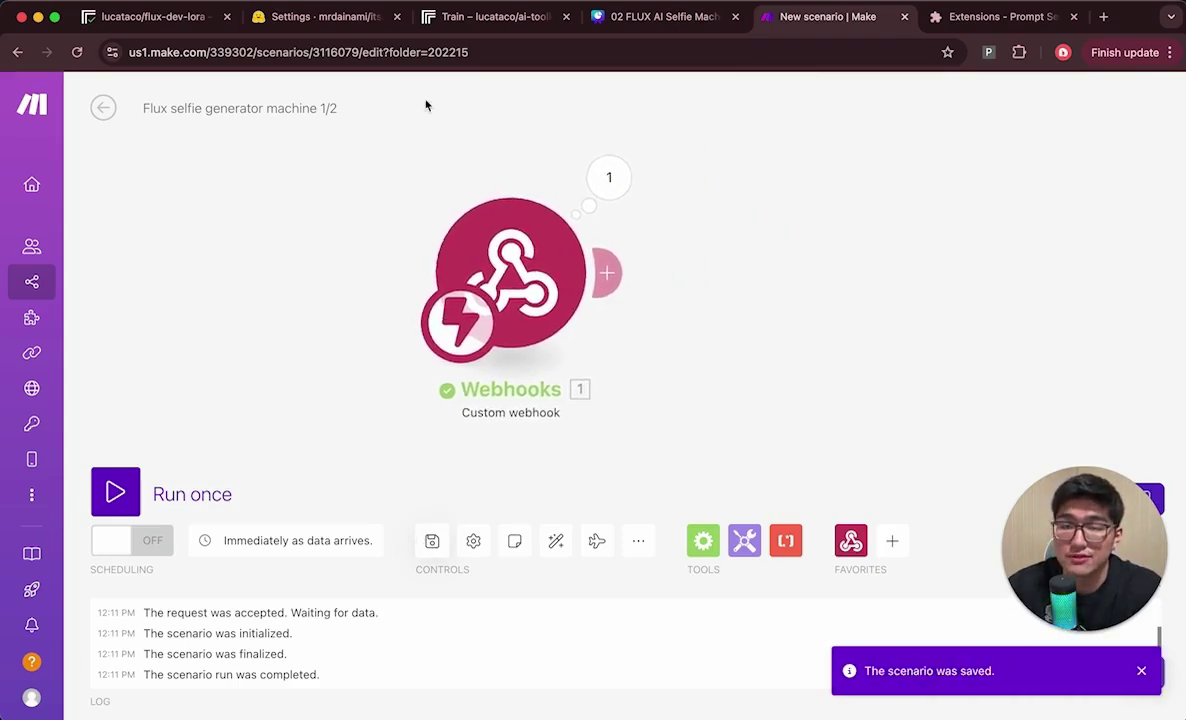
drag(732, 295, 578, 308)
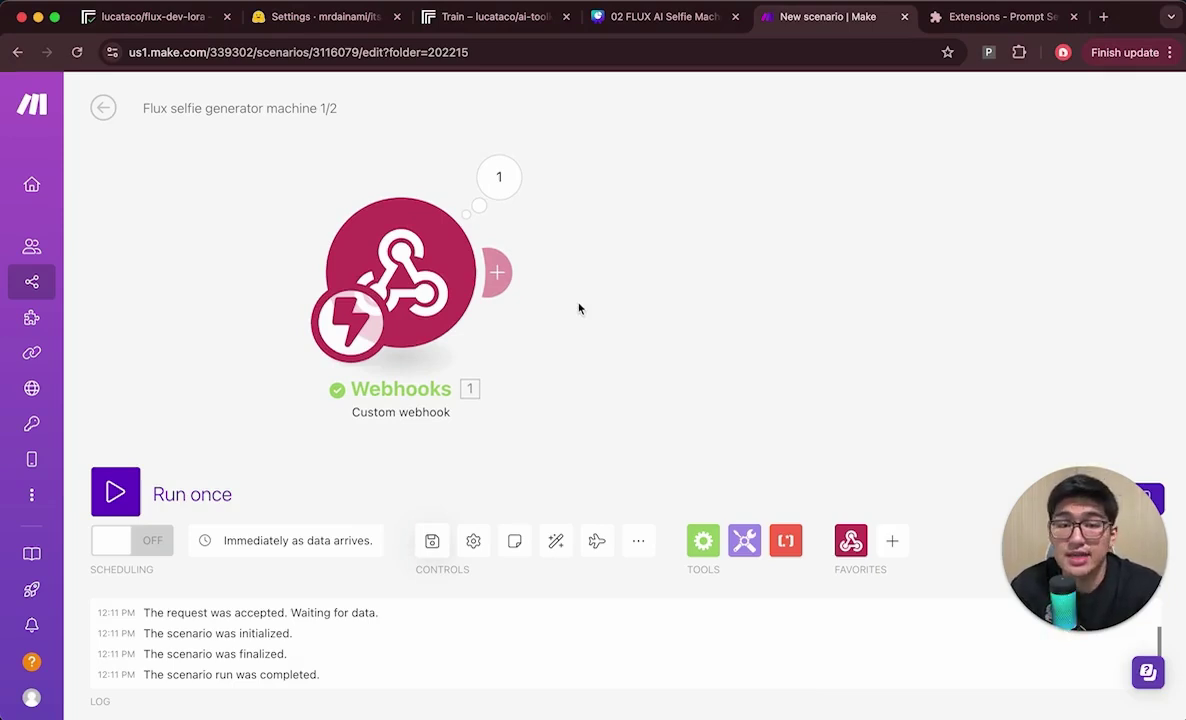
Step: Add an Anthropic Claude Create a Prompt module with Max Tokens 4000
click(497, 273)
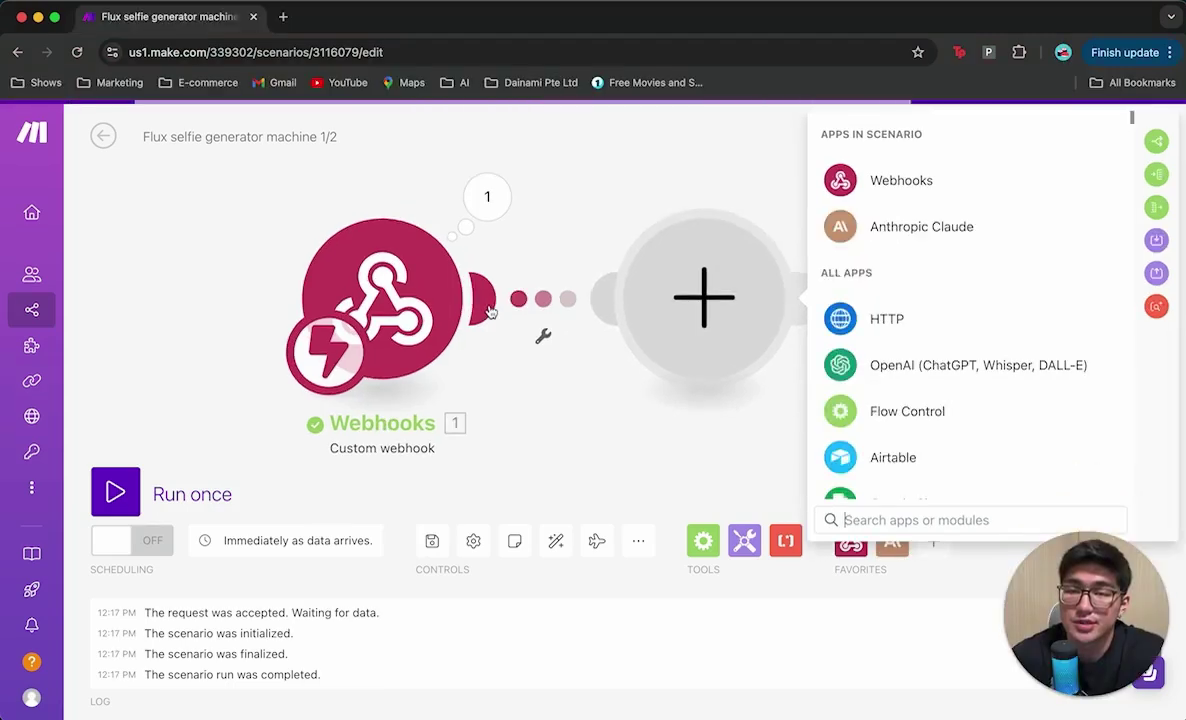
click(921, 246)
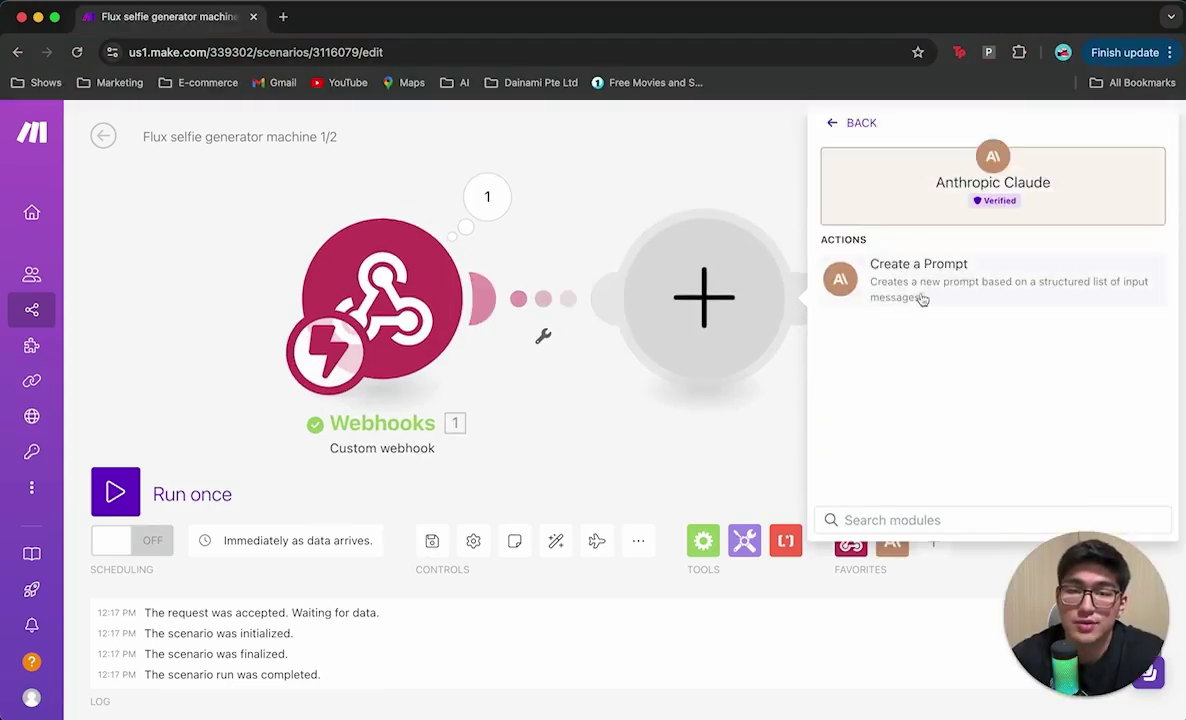
click(918, 270)
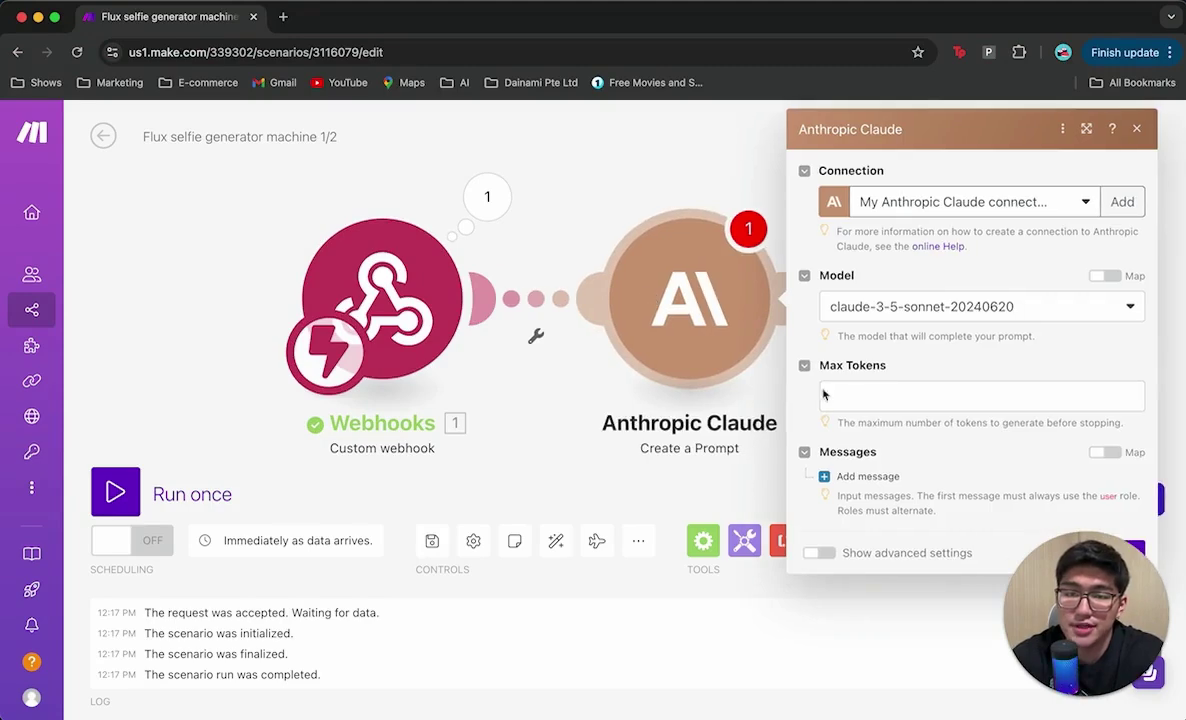
click(908, 403)
text(4000)
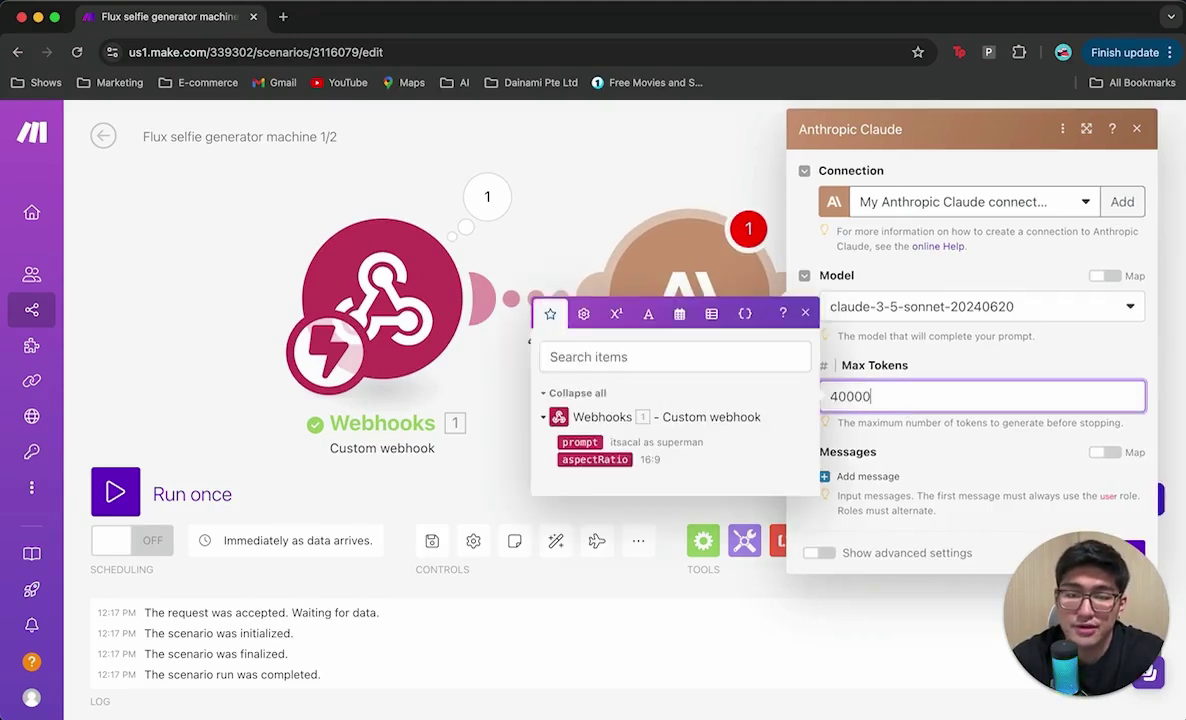
click(1026, 340)
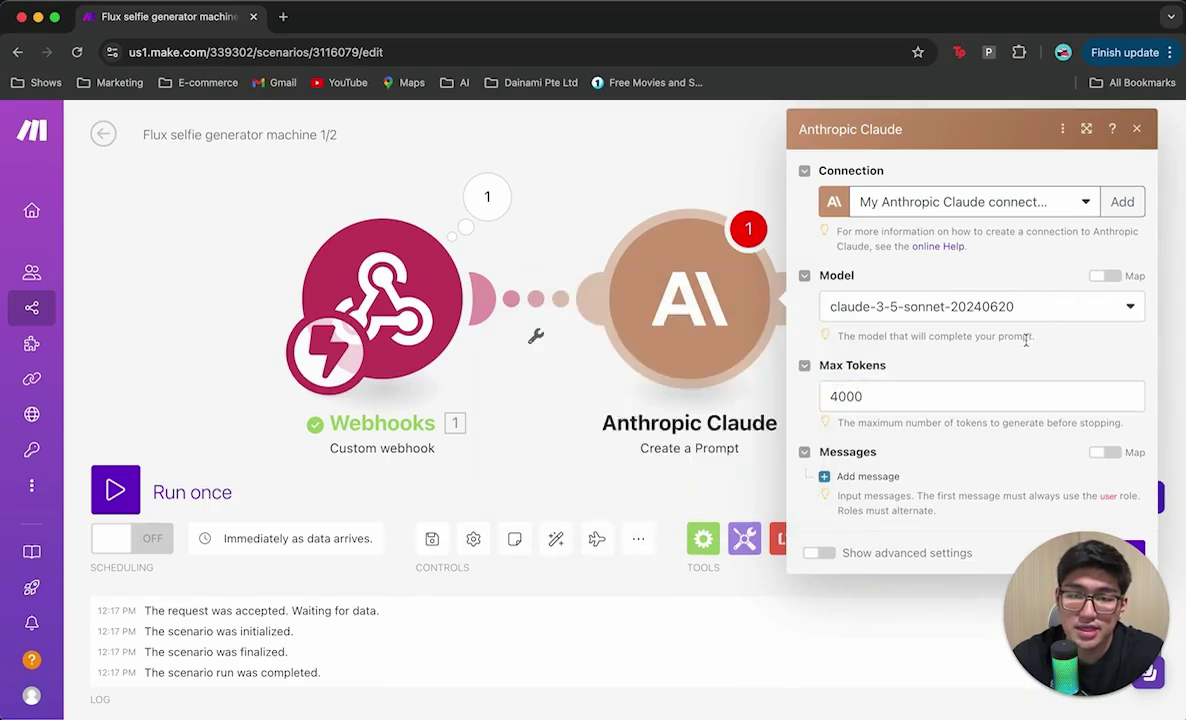
Step: Add Message 1 with role User and one Text content entry, focusing its Text field
click(840, 482)
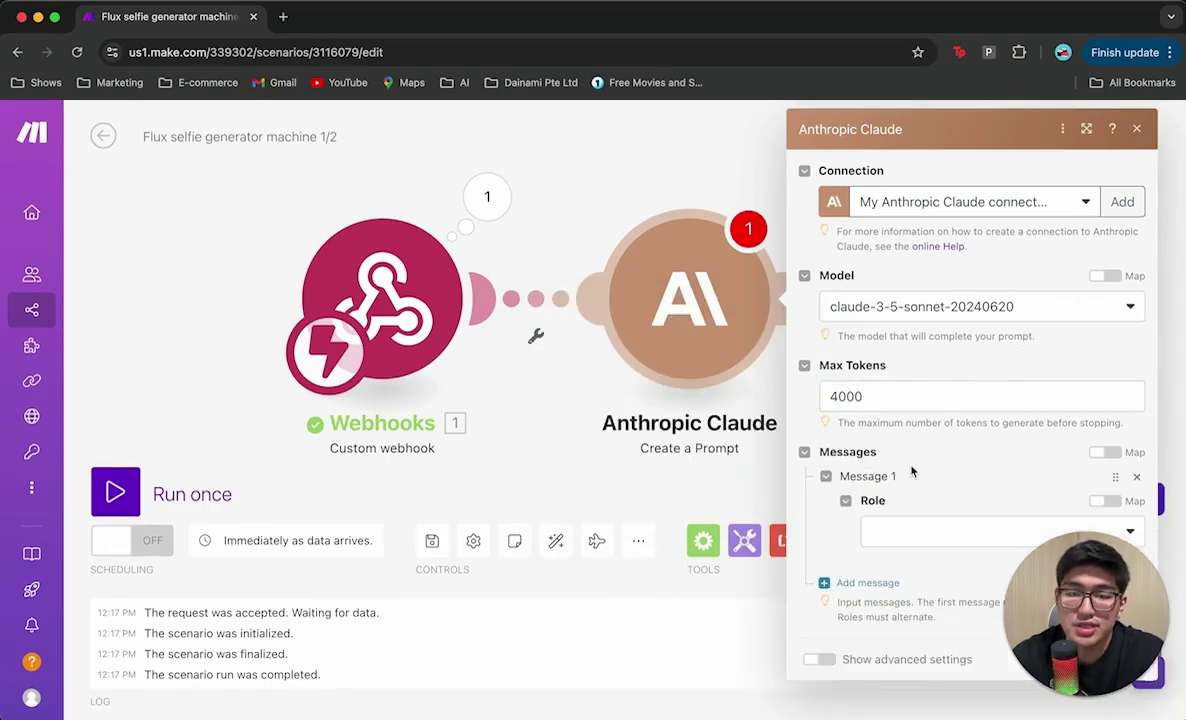
click(936, 539)
click(920, 527)
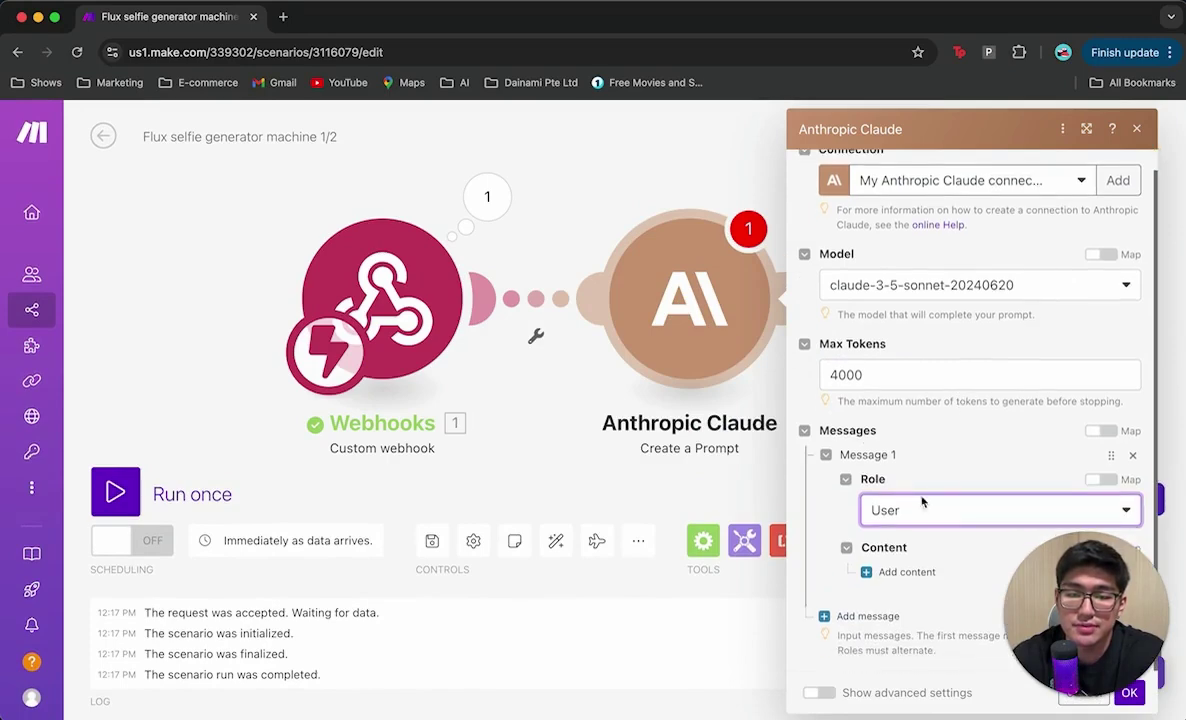
click(880, 577)
scroll(932, 429, down, 2)
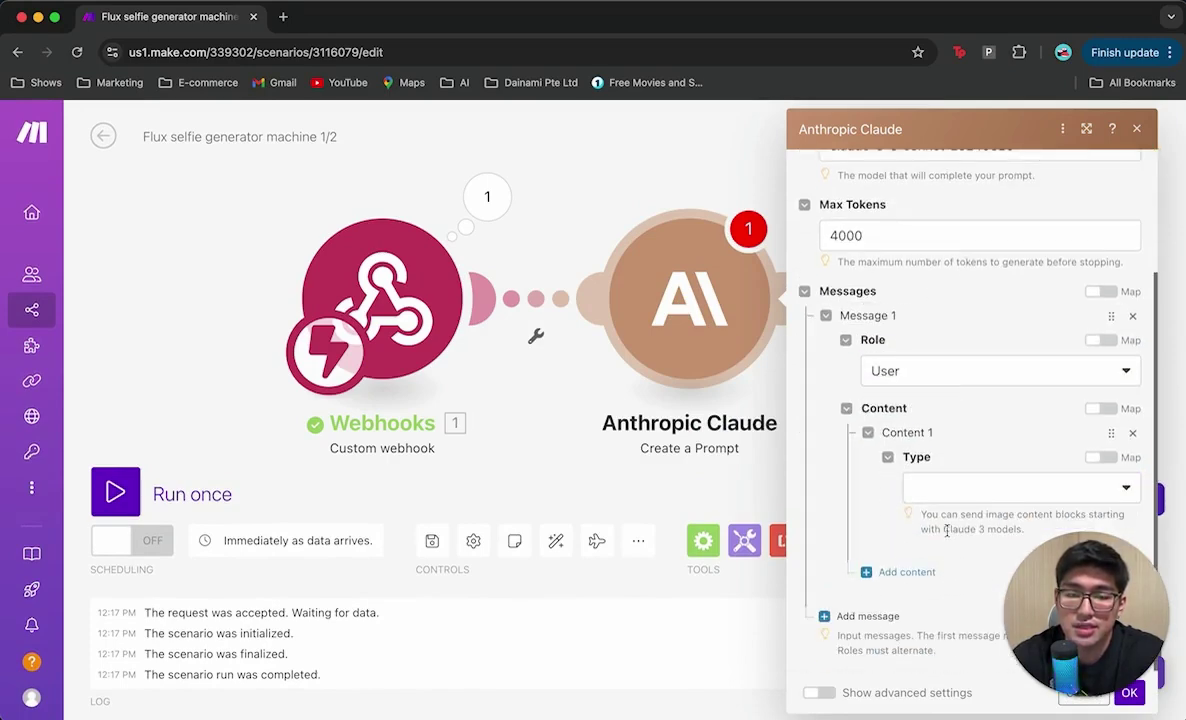
click(1000, 488)
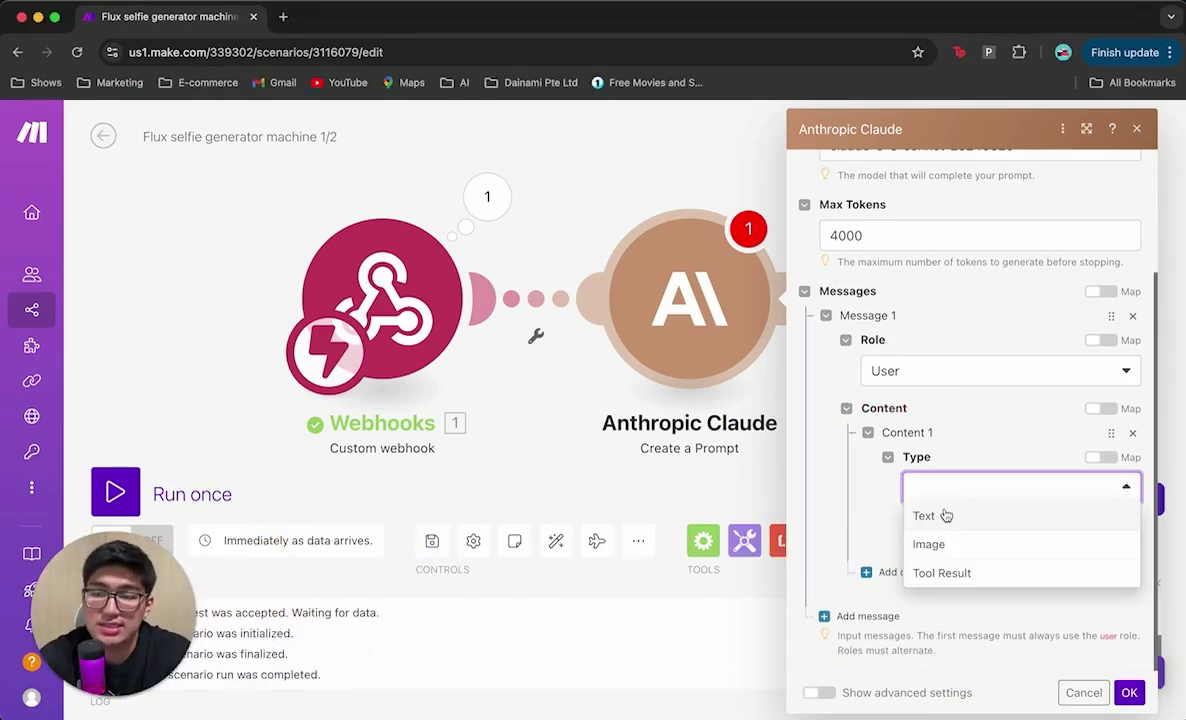
click(945, 515)
scroll(945, 510, down, 2)
click(963, 490)
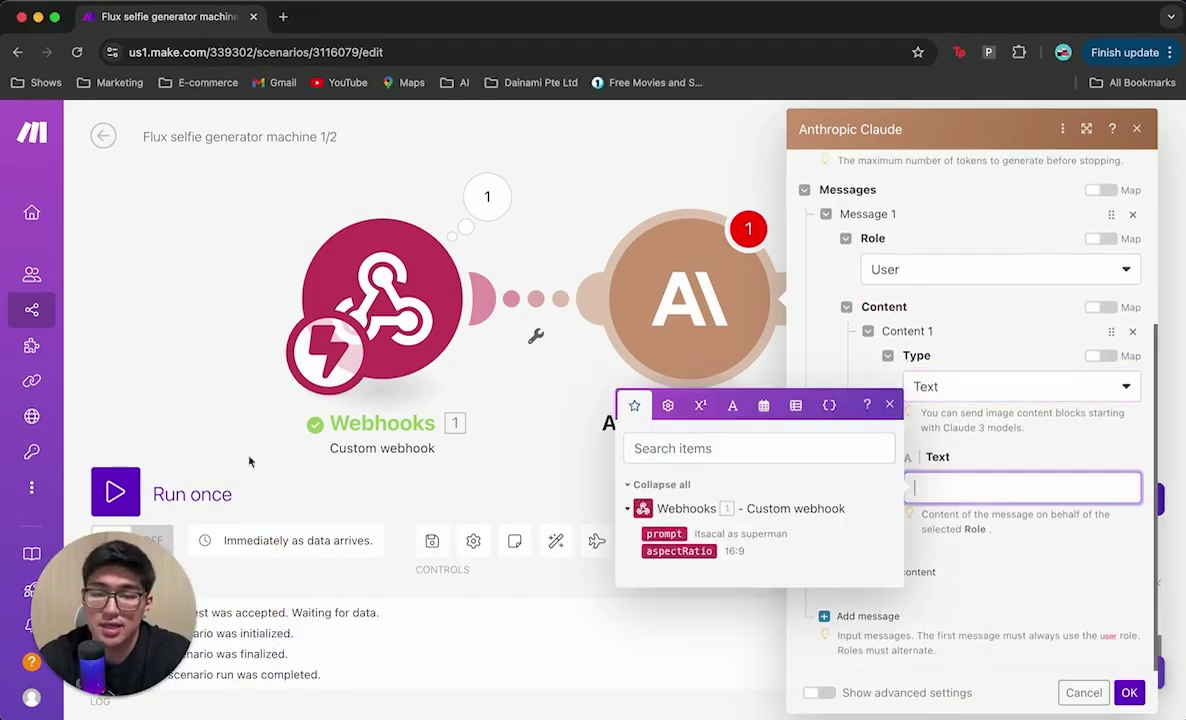
click(976, 488)
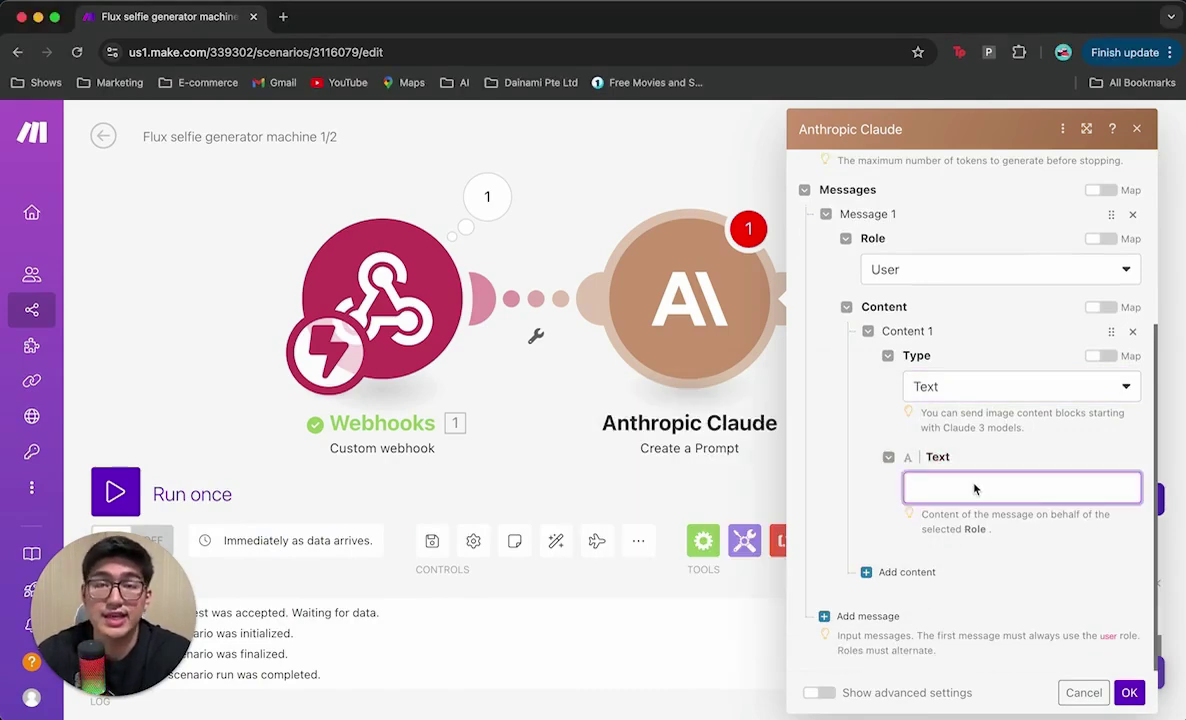
Step: Paste the prompt-optimising instructions and JSON-only output template into Claude's message text
key(super+v)
scroll(985, 537, up, 10)
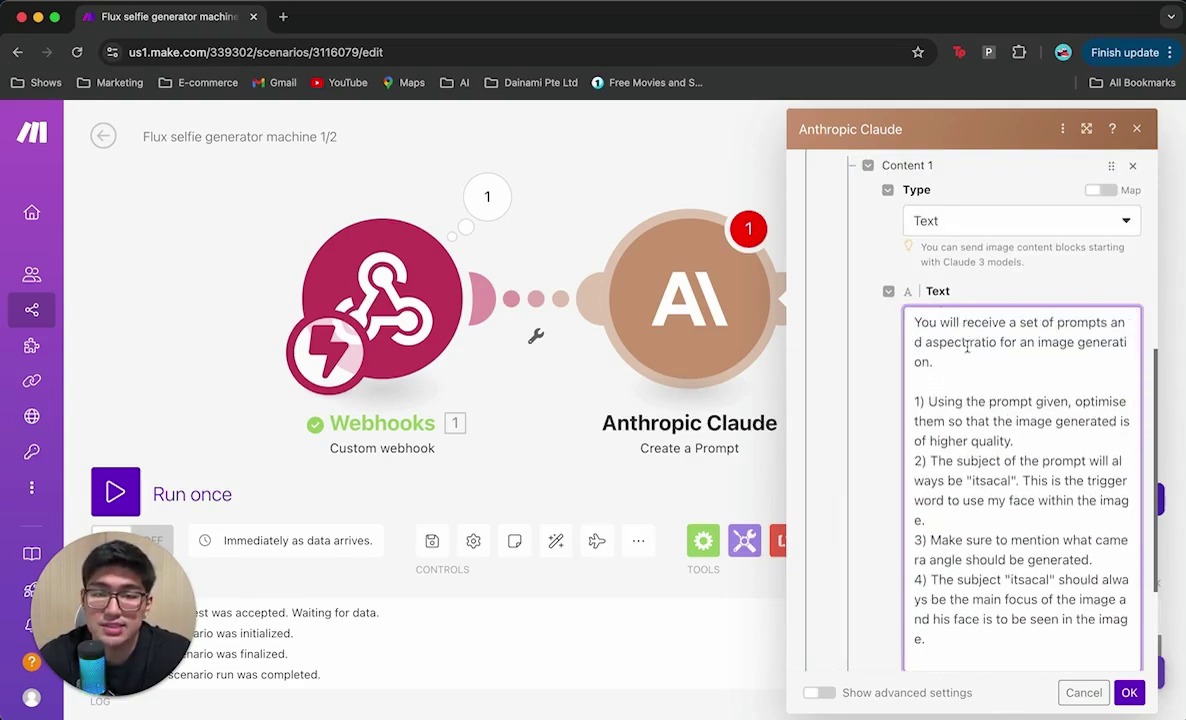
scroll(966, 432, down, 1)
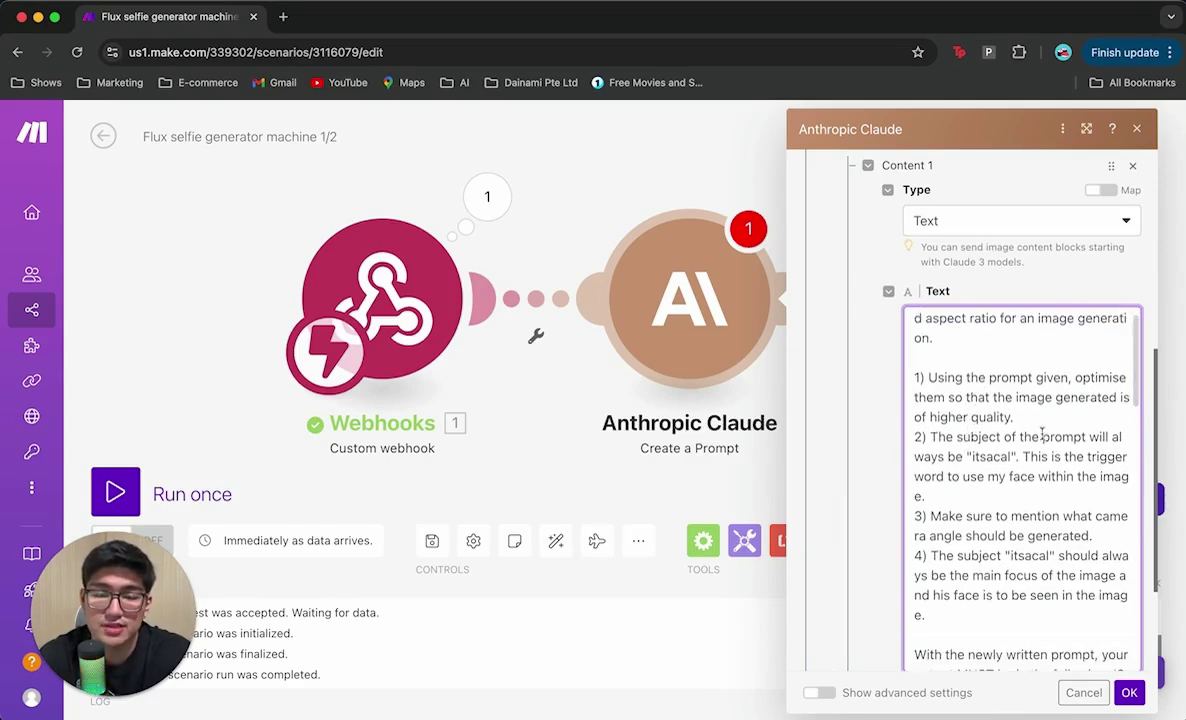
scroll(1048, 402, up, 1)
scroll(1042, 410, down, 1)
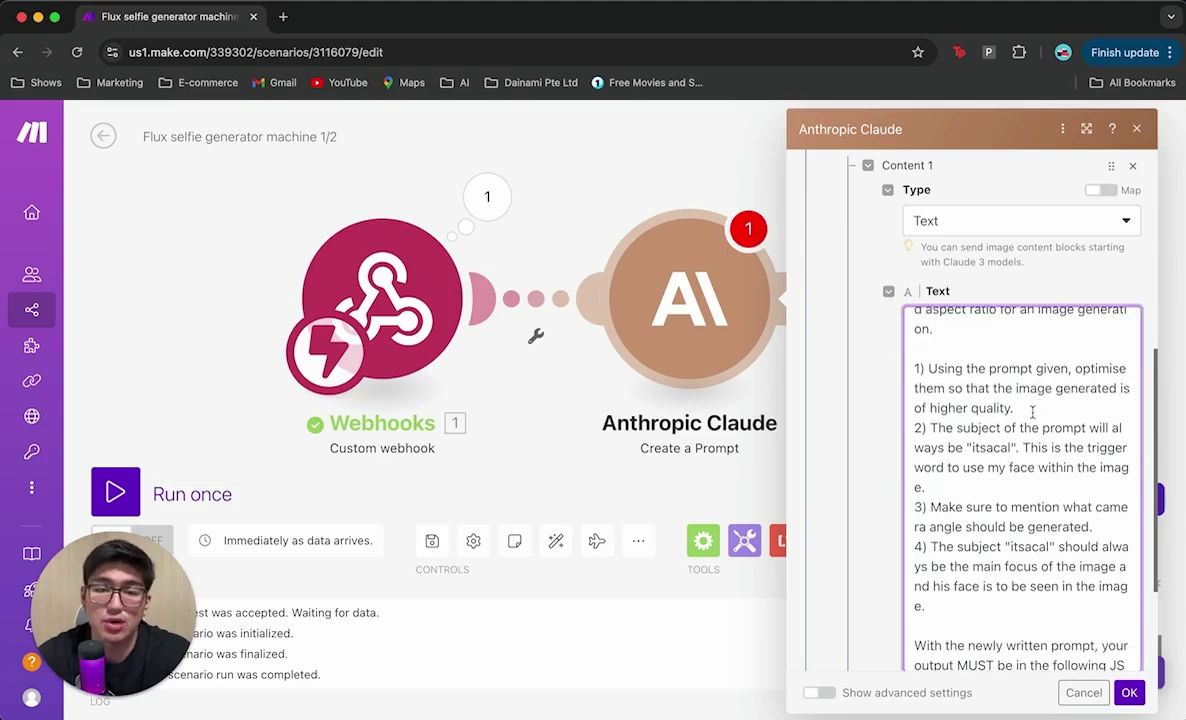
scroll(1035, 414, down, 1)
scroll(1033, 414, down, 1)
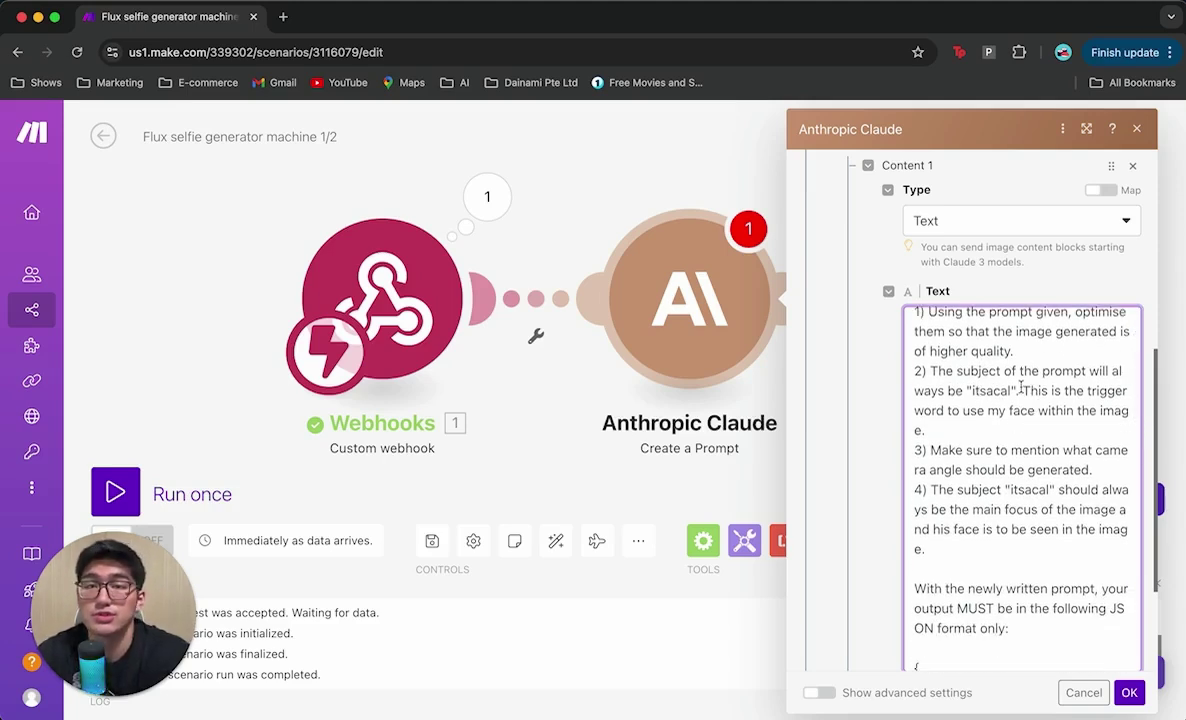
scroll(1015, 440, down, 3)
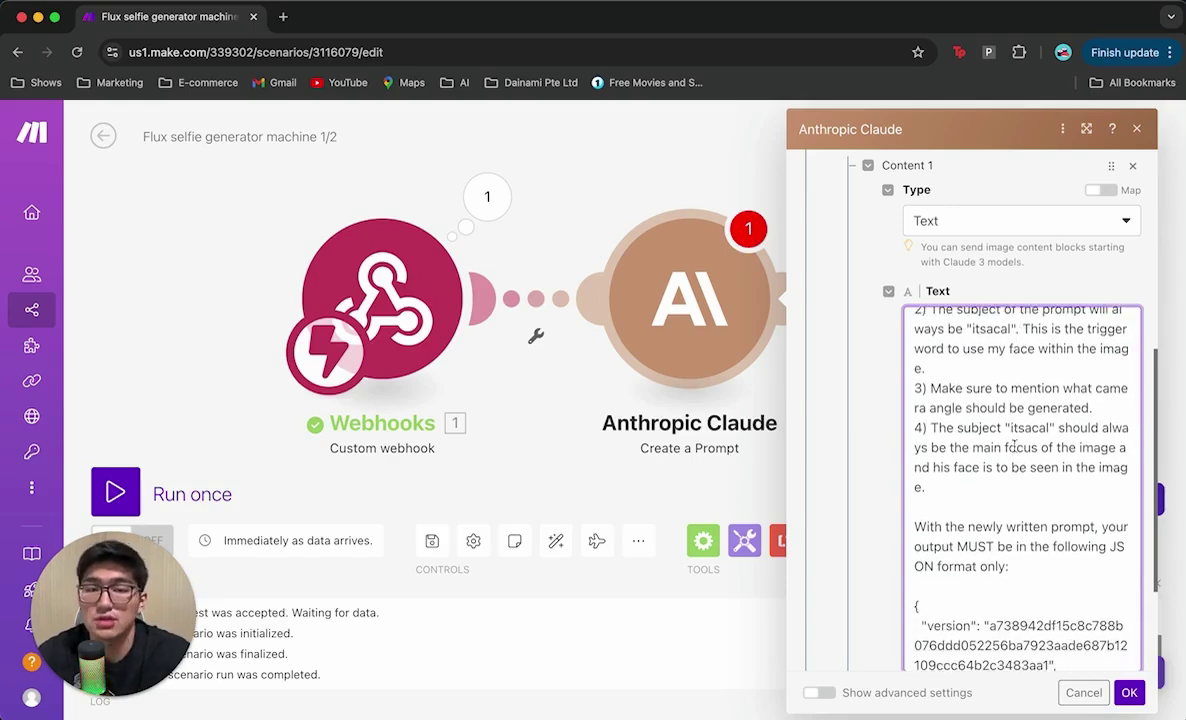
scroll(1014, 447, down, 5)
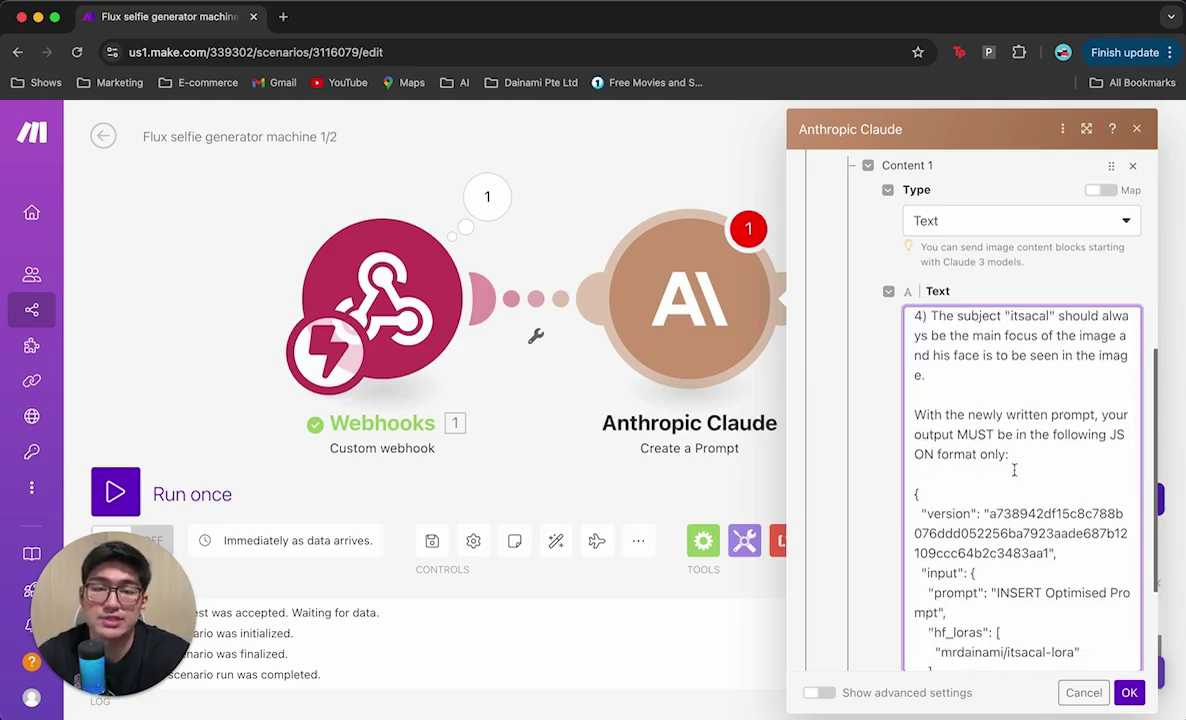
scroll(1014, 468, down, 1)
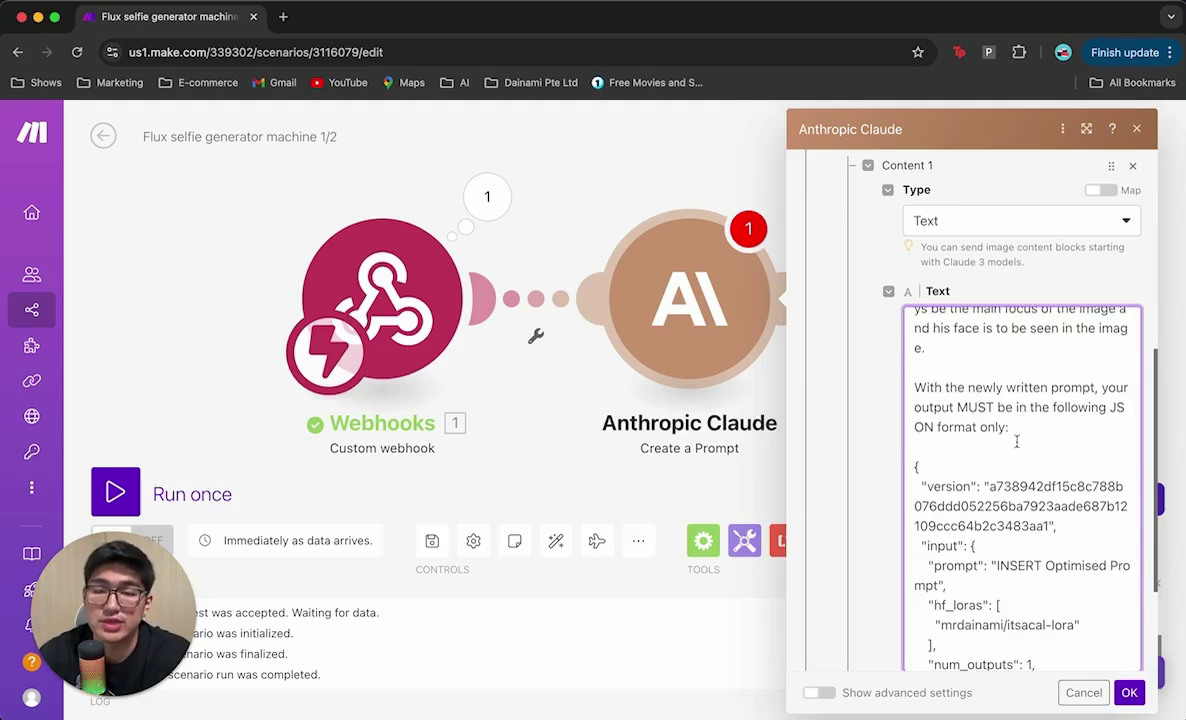
scroll(1015, 431, down, 3)
scroll(973, 427, down, 3)
scroll(940, 397, down, 1)
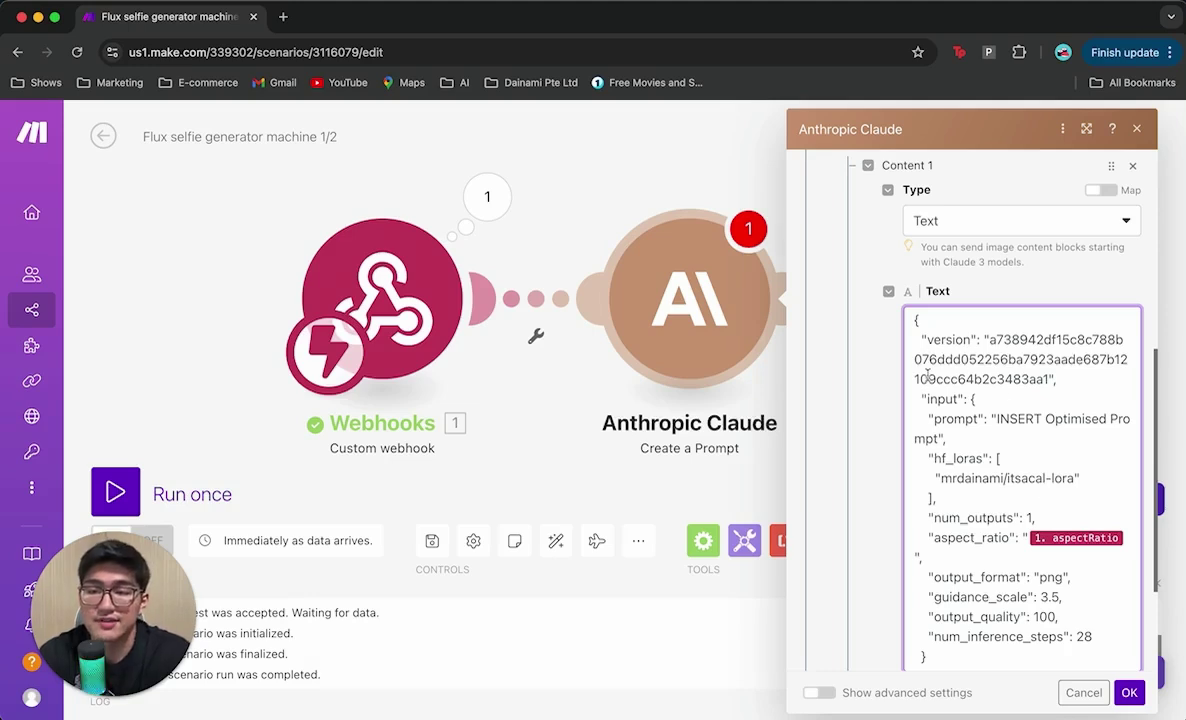
scroll(1003, 419, down, 1)
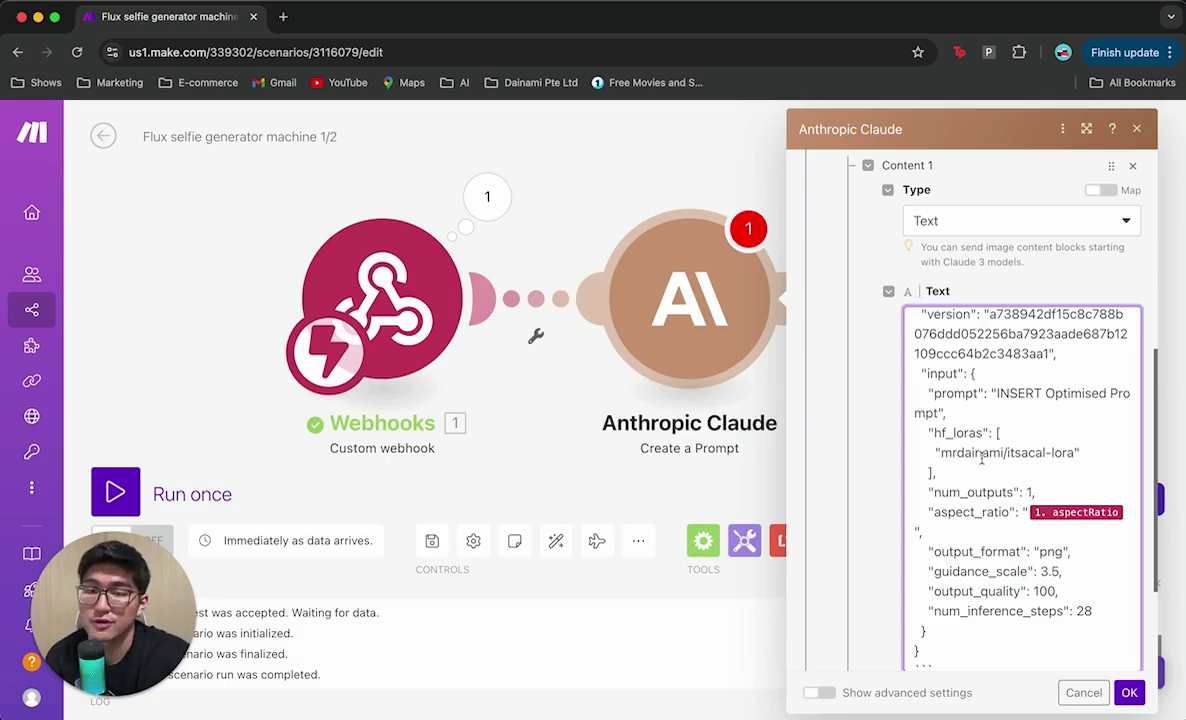
scroll(980, 452, down, 2)
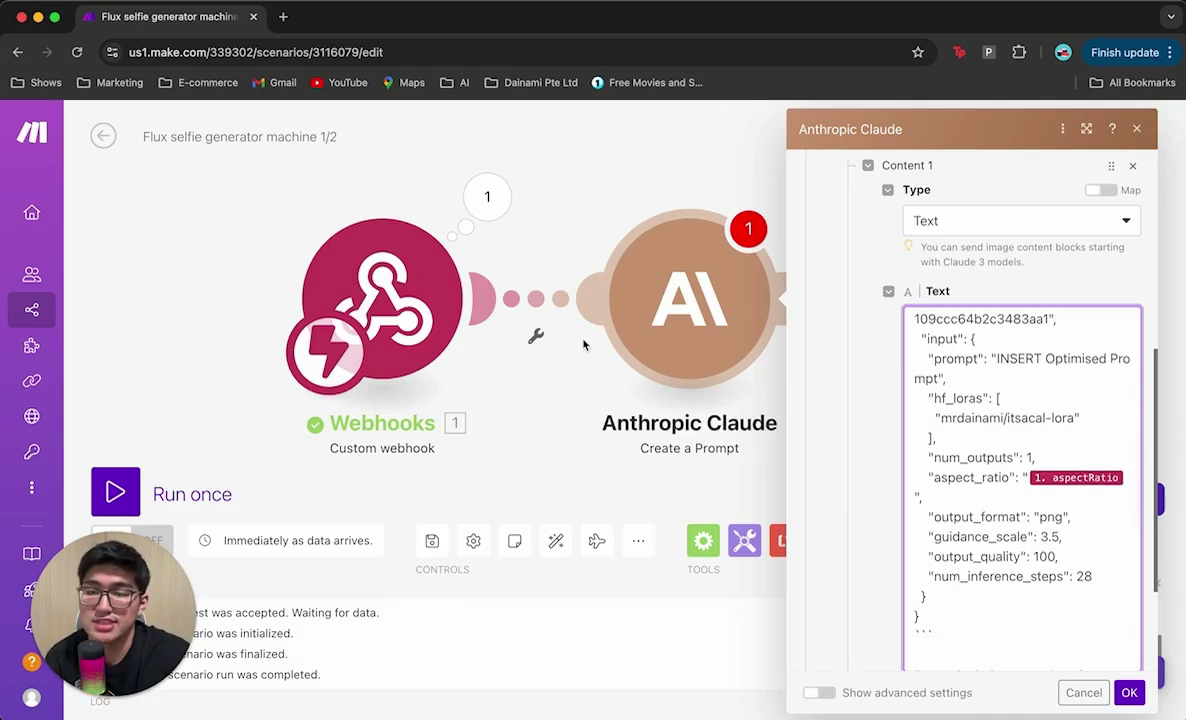
Step: Review the mapped 1.aspectRatio and 1.prompt webhook values at the end of the message
click(1022, 477)
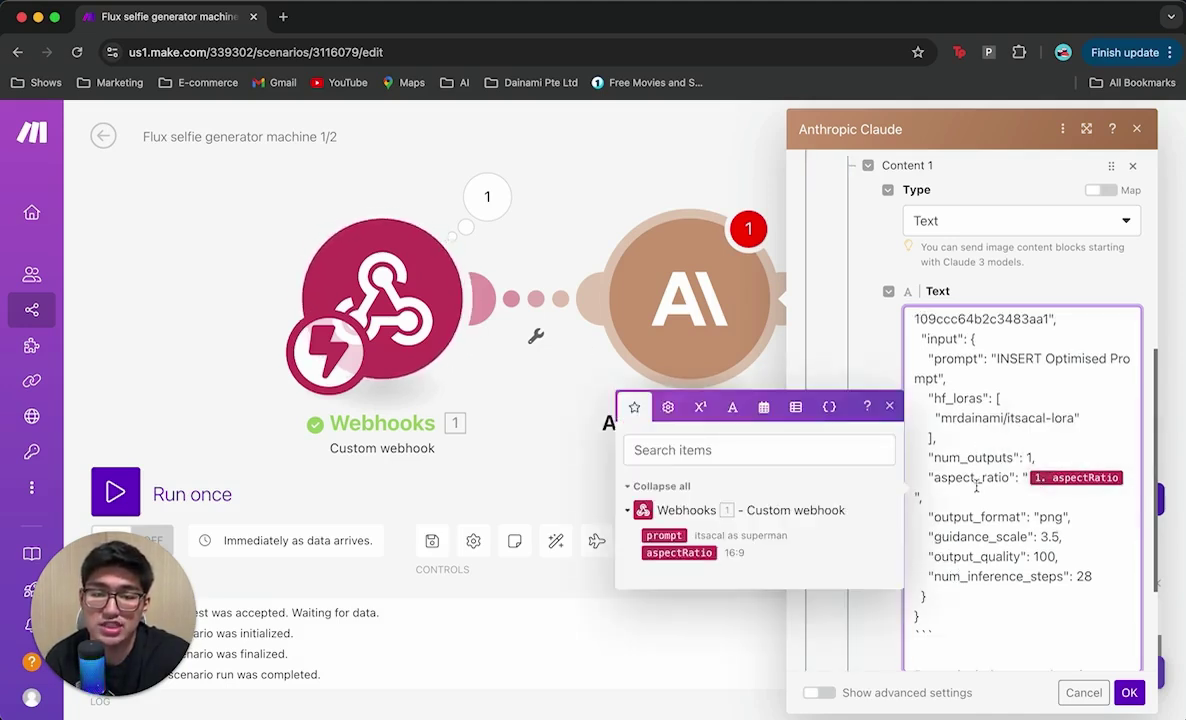
scroll(988, 485, down, 1)
scroll(992, 480, up, 3)
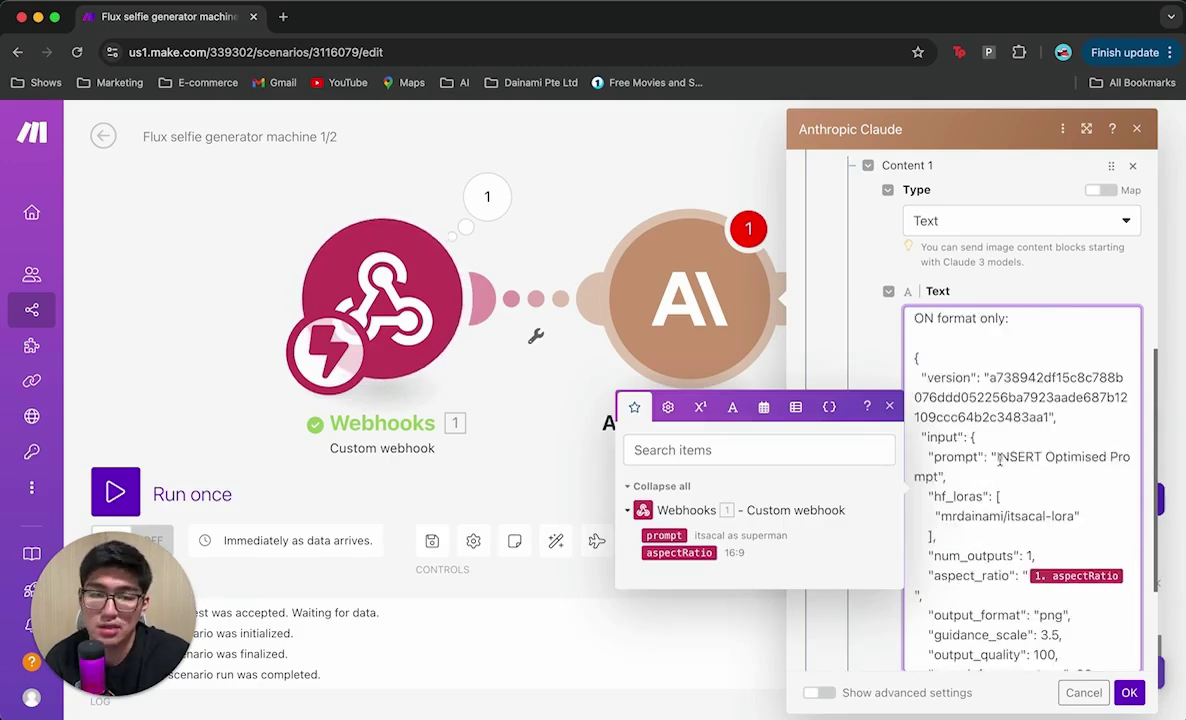
scroll(994, 478, down, 3)
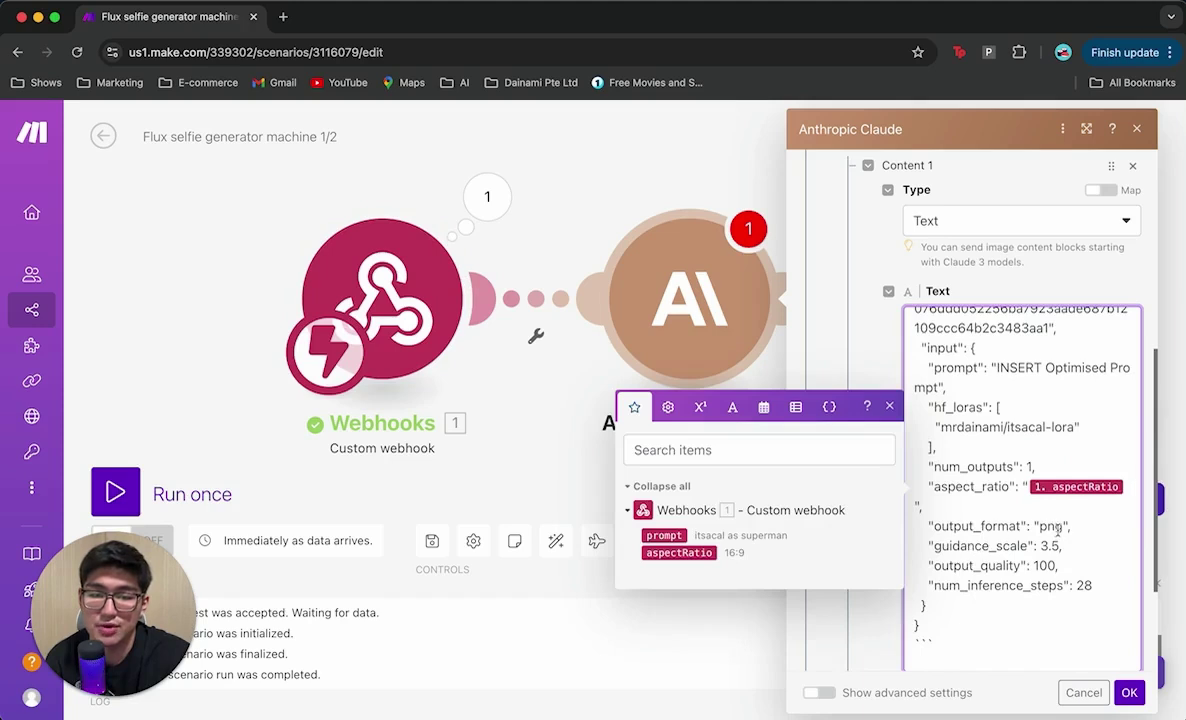
scroll(1014, 545, down, 3)
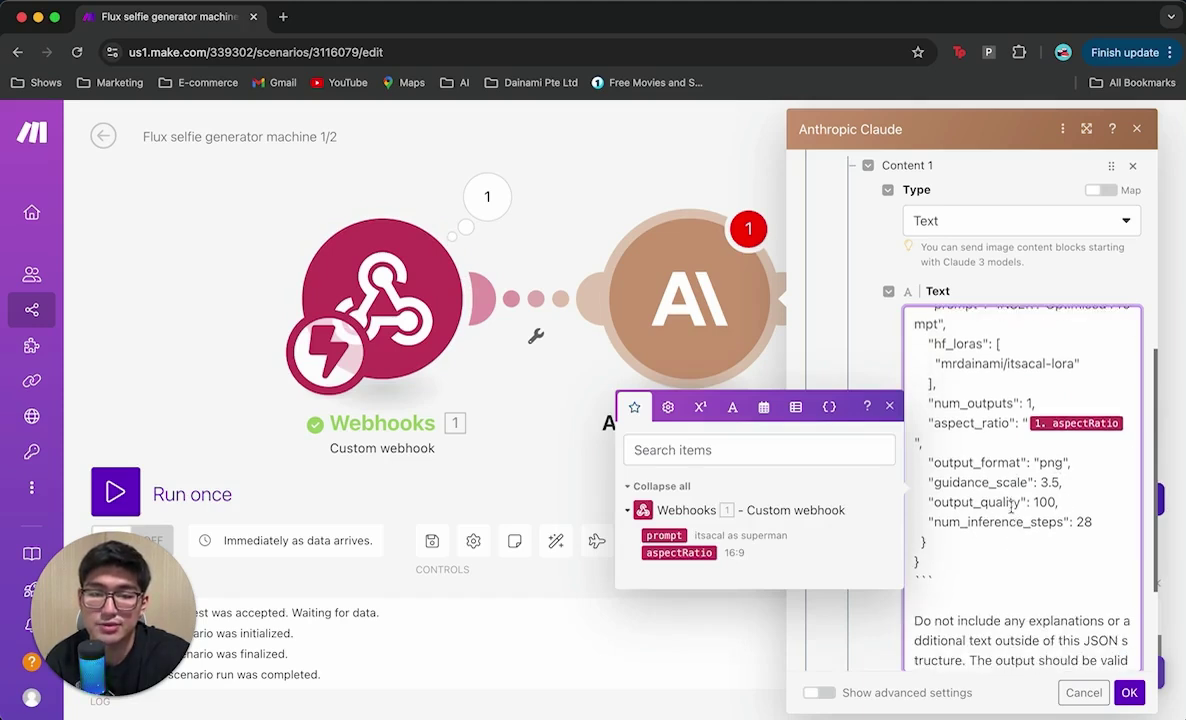
scroll(1028, 527, down, 4)
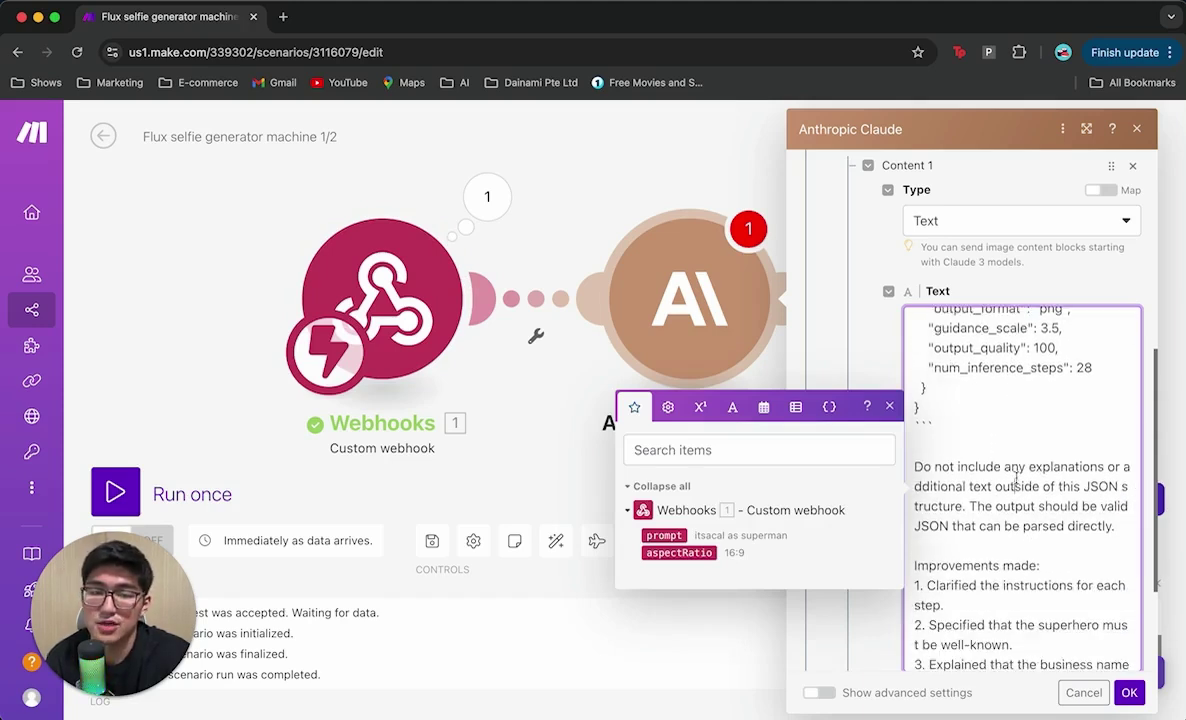
scroll(975, 447, down, 1)
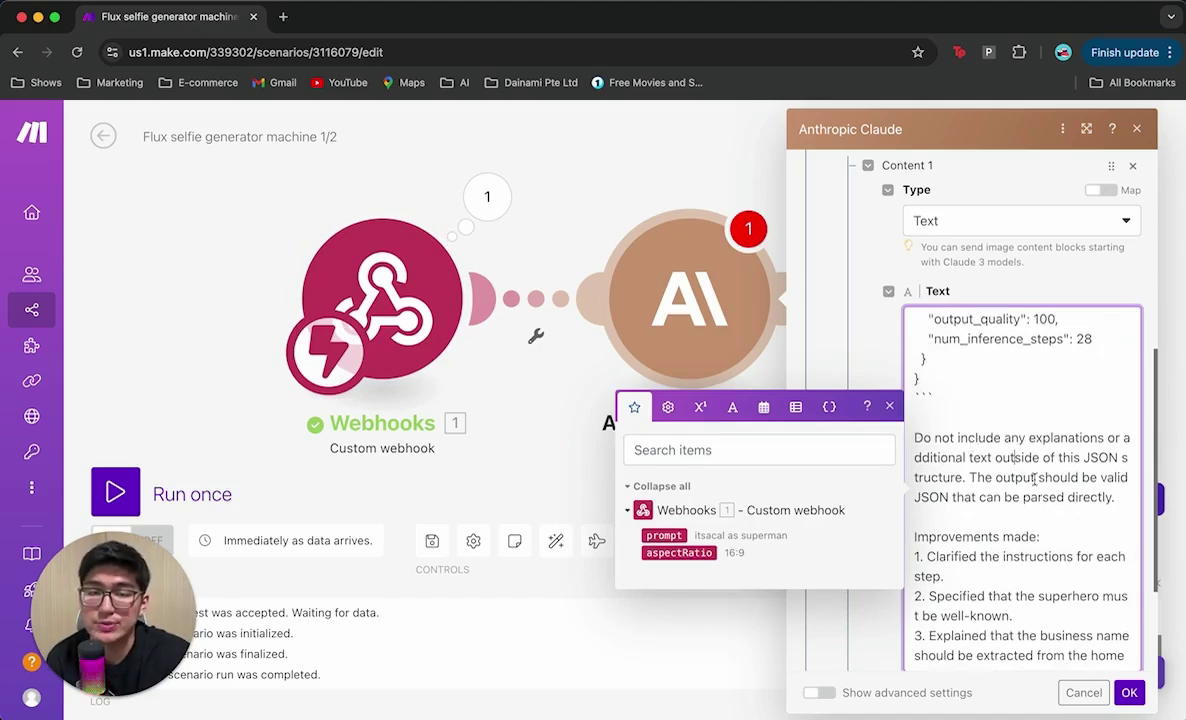
scroll(1005, 488, down, 2)
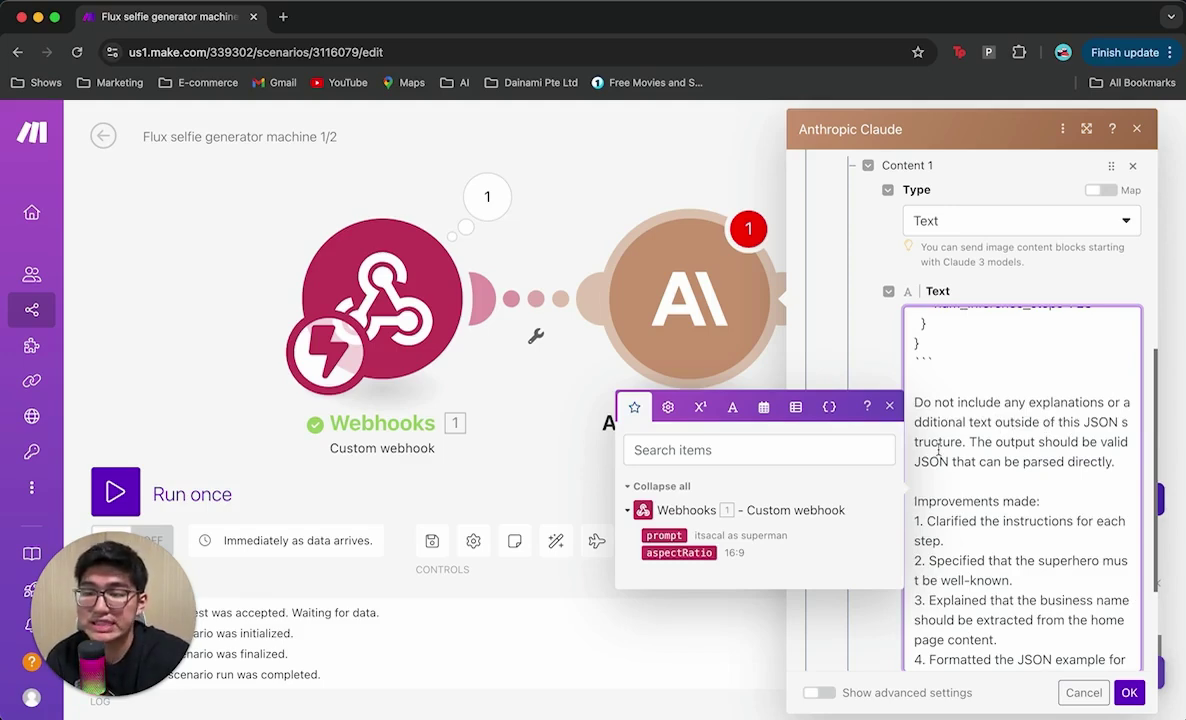
scroll(956, 600, down, 5)
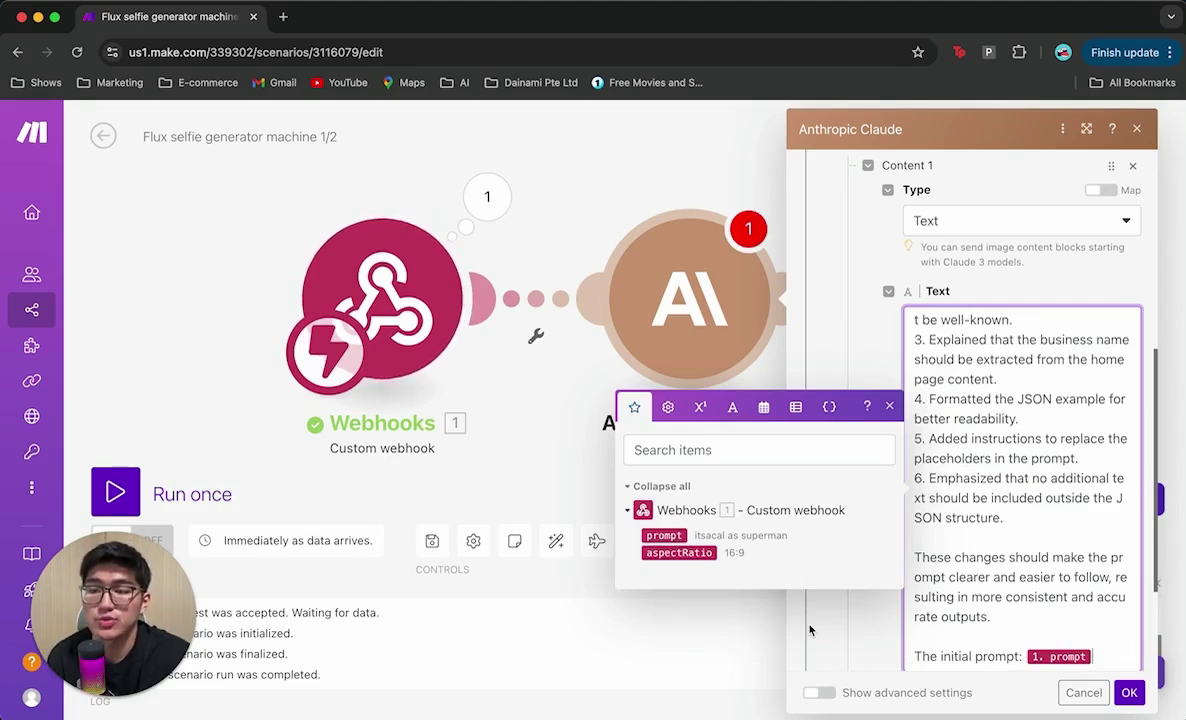
Step: Rename the Claude module to 'Prompt Optimiser'
click(1083, 692)
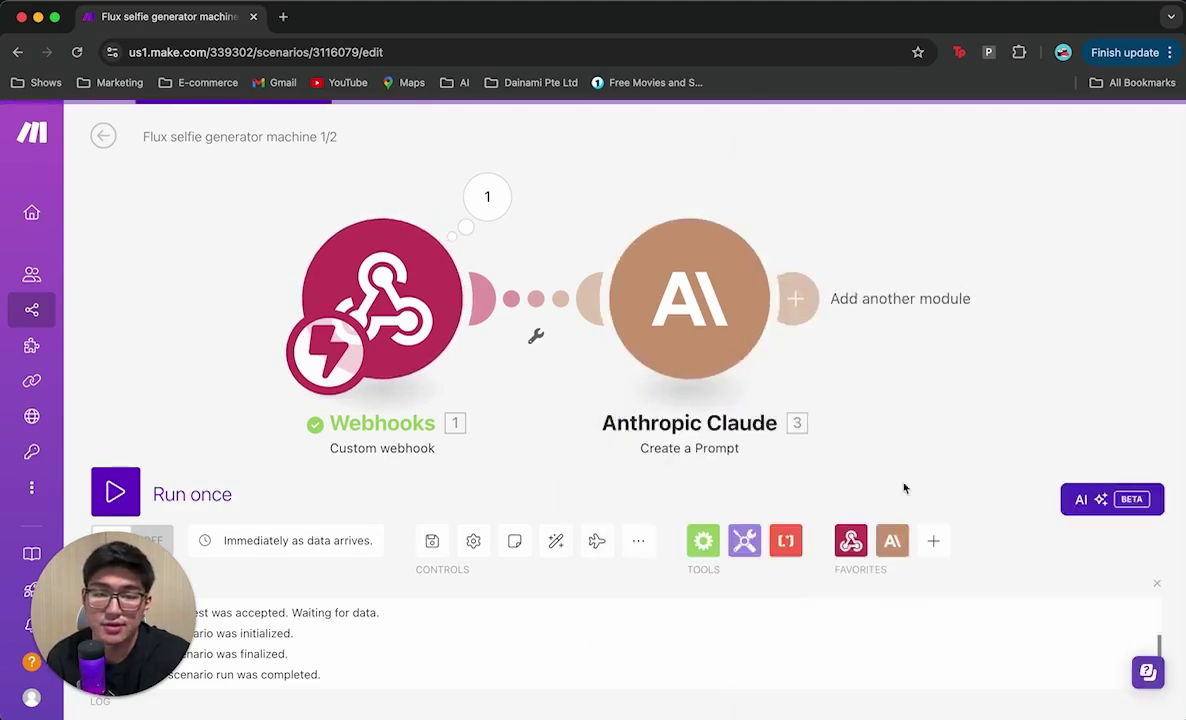
click(720, 337)
key(Escape)
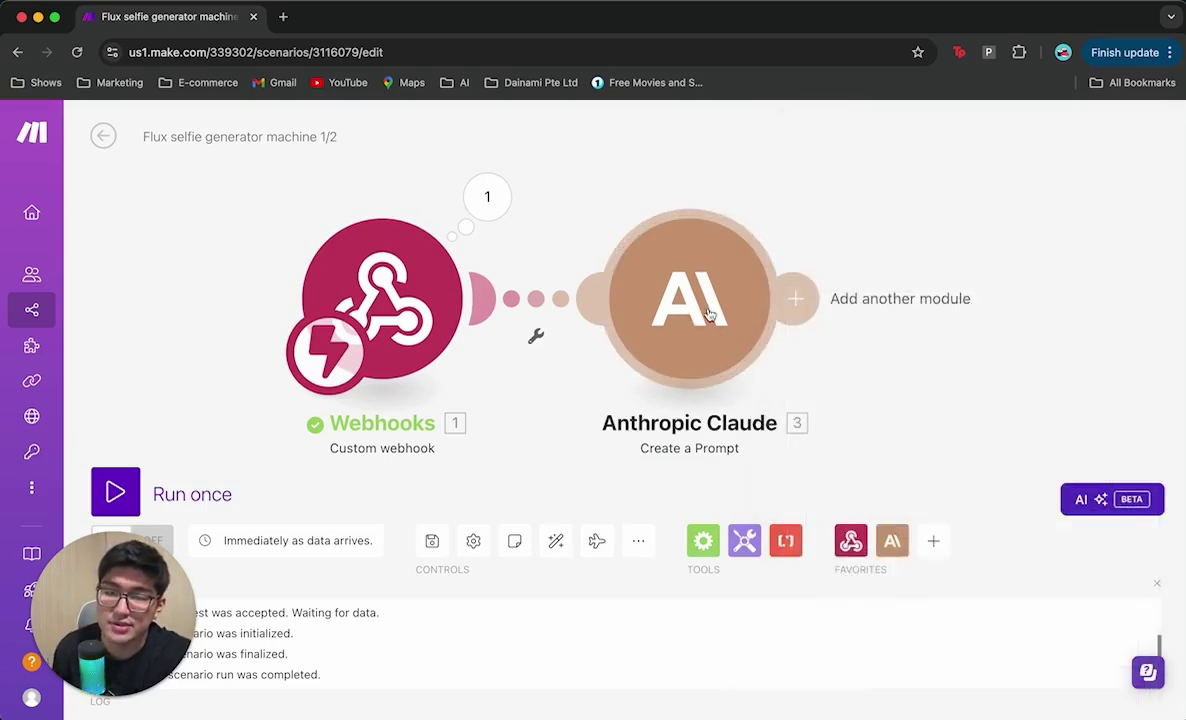
right_click(708, 315)
click(755, 403)
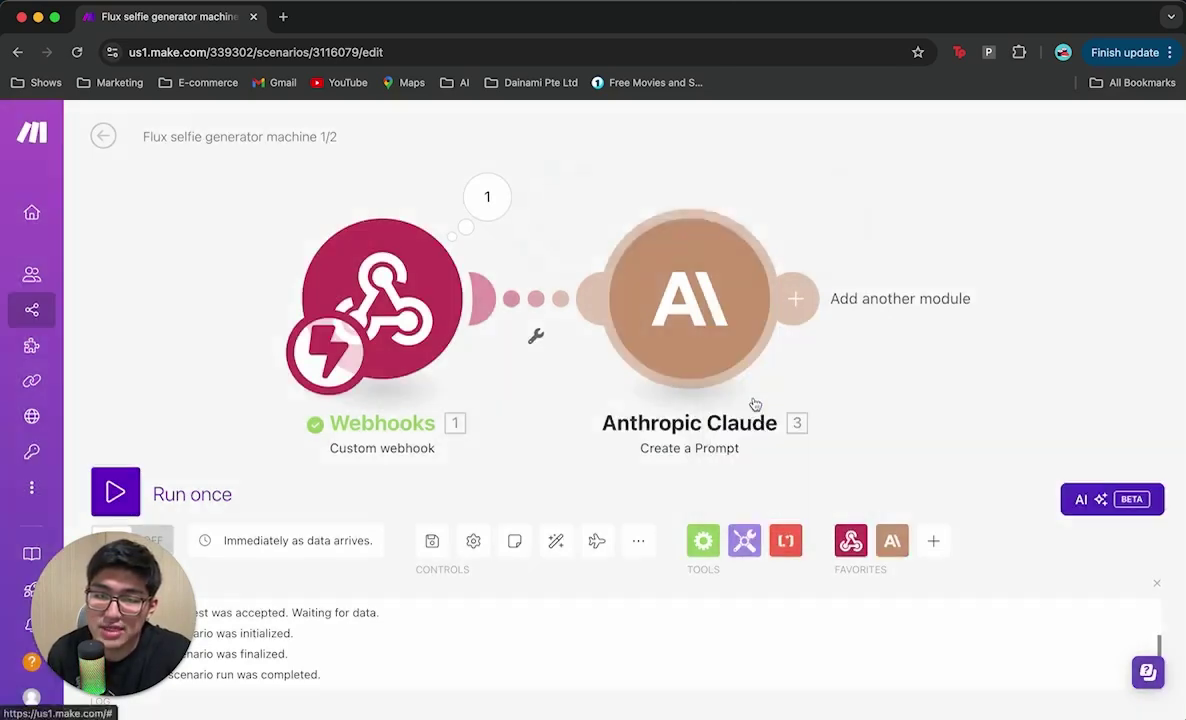
text(Pr)
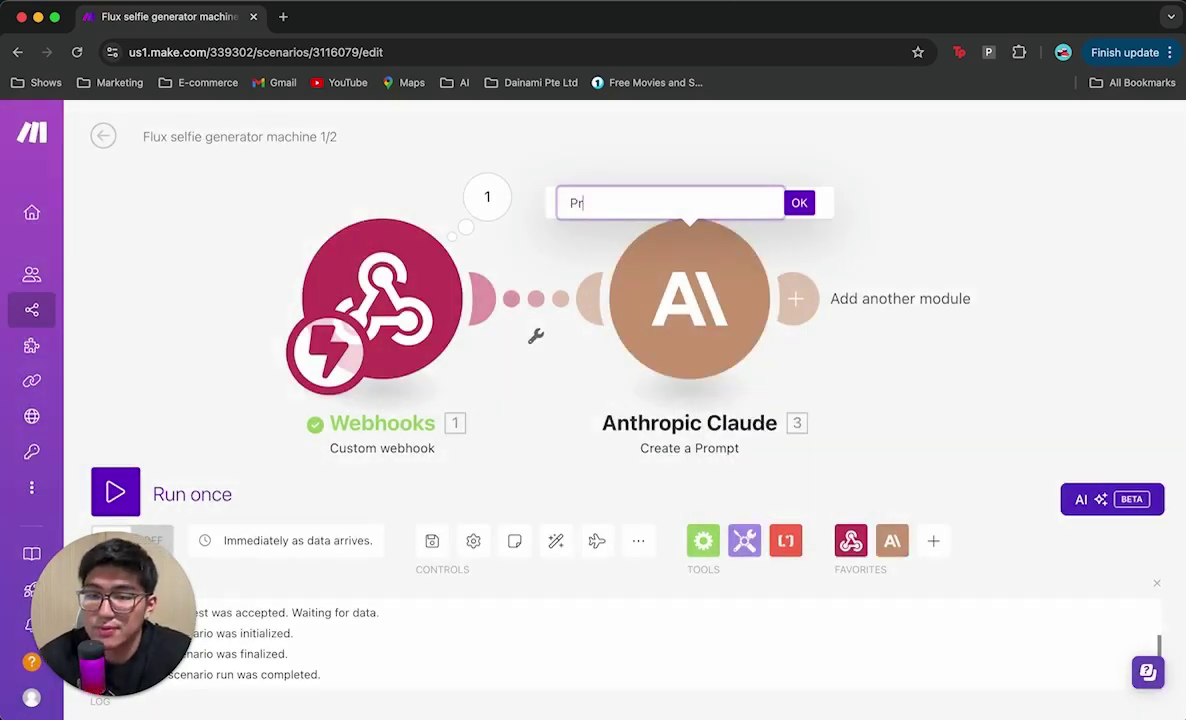
text(ompt Optimiser)
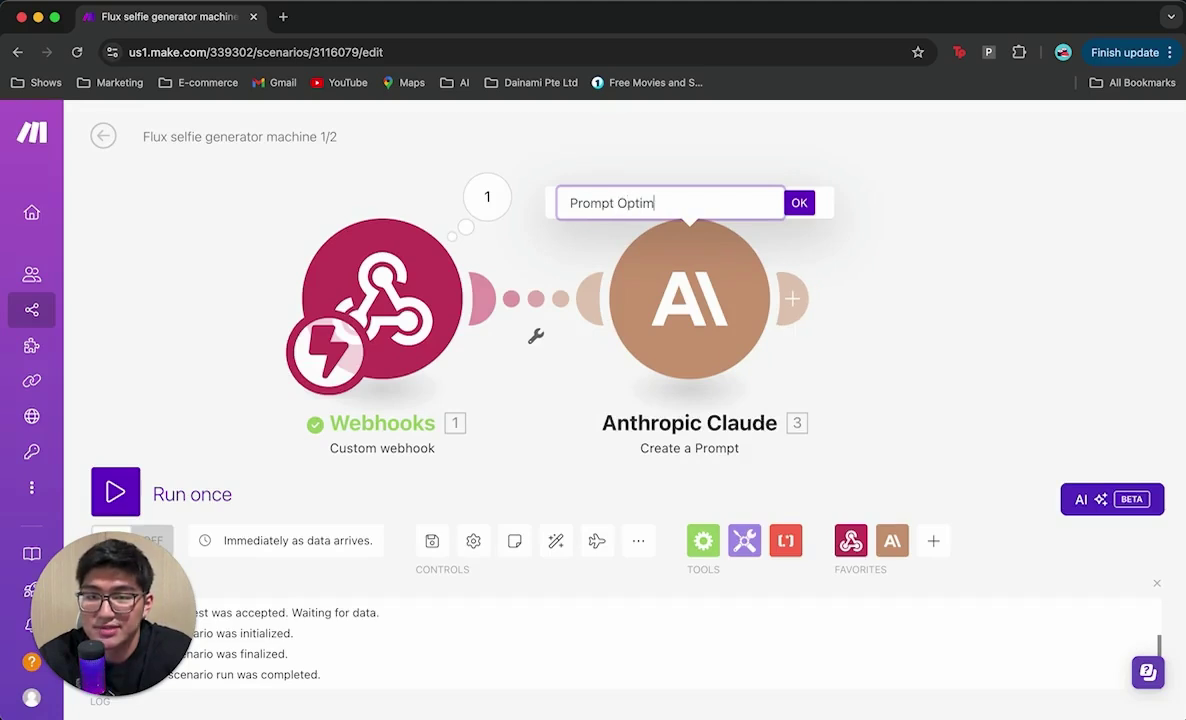
key(Return)
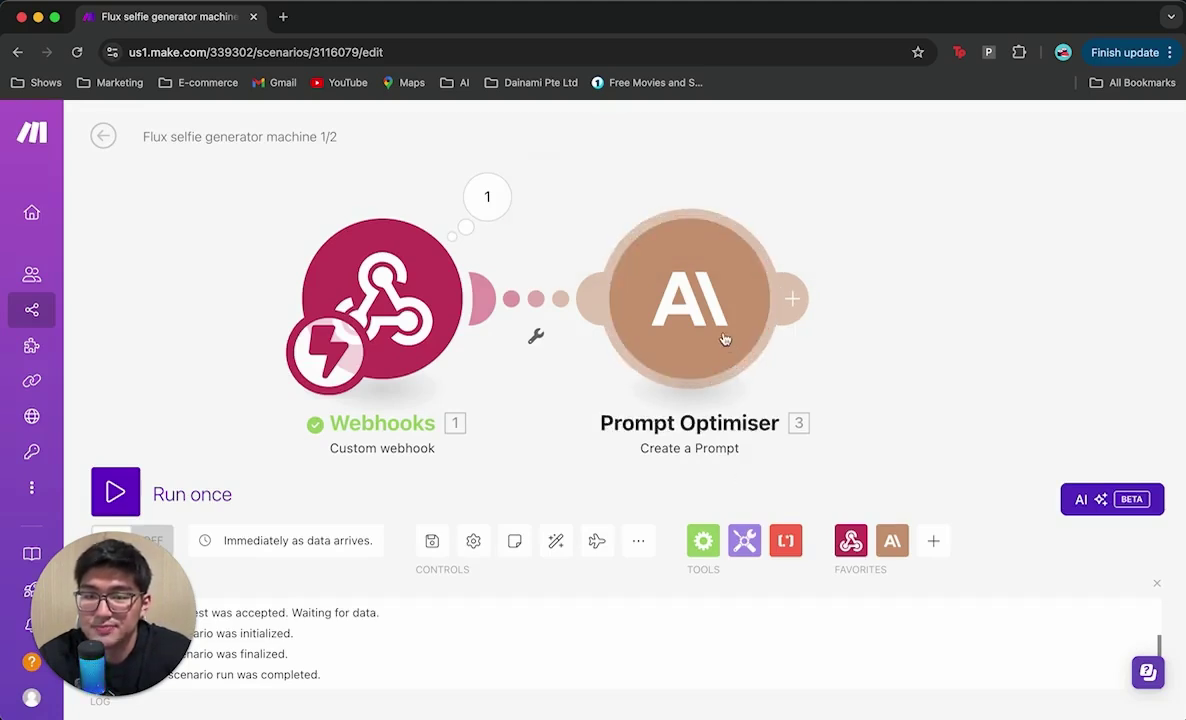
Step: Move Prompt Optimiser closer to Webhooks and save the scenario
drag(723, 336, 694, 336)
click(433, 541)
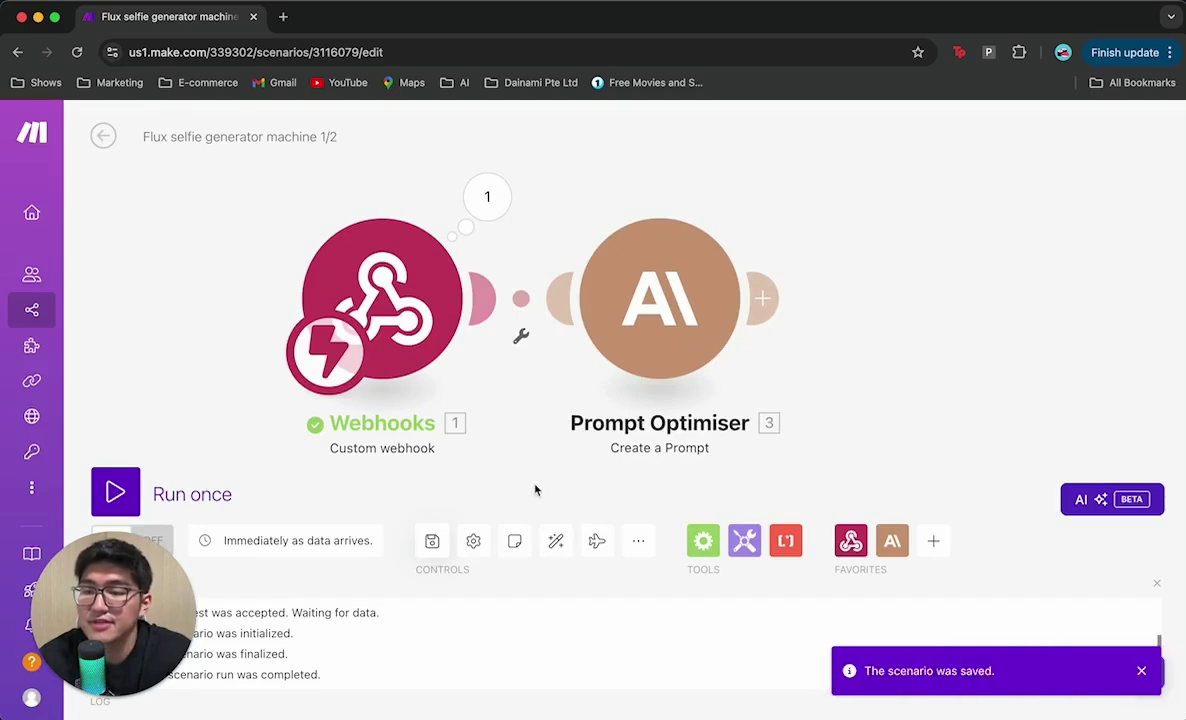
scroll(498, 450, down, 1)
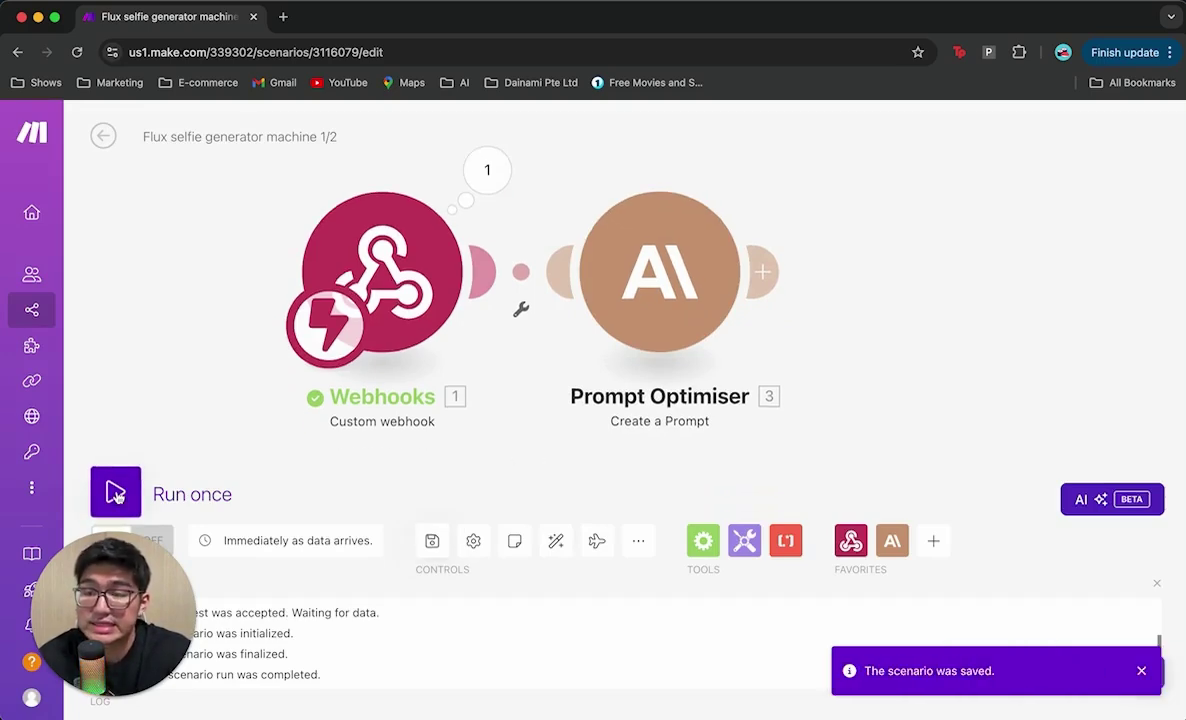
Step: Run the scenario once and send 'itsacal as superman' from the prompt extension
click(115, 493)
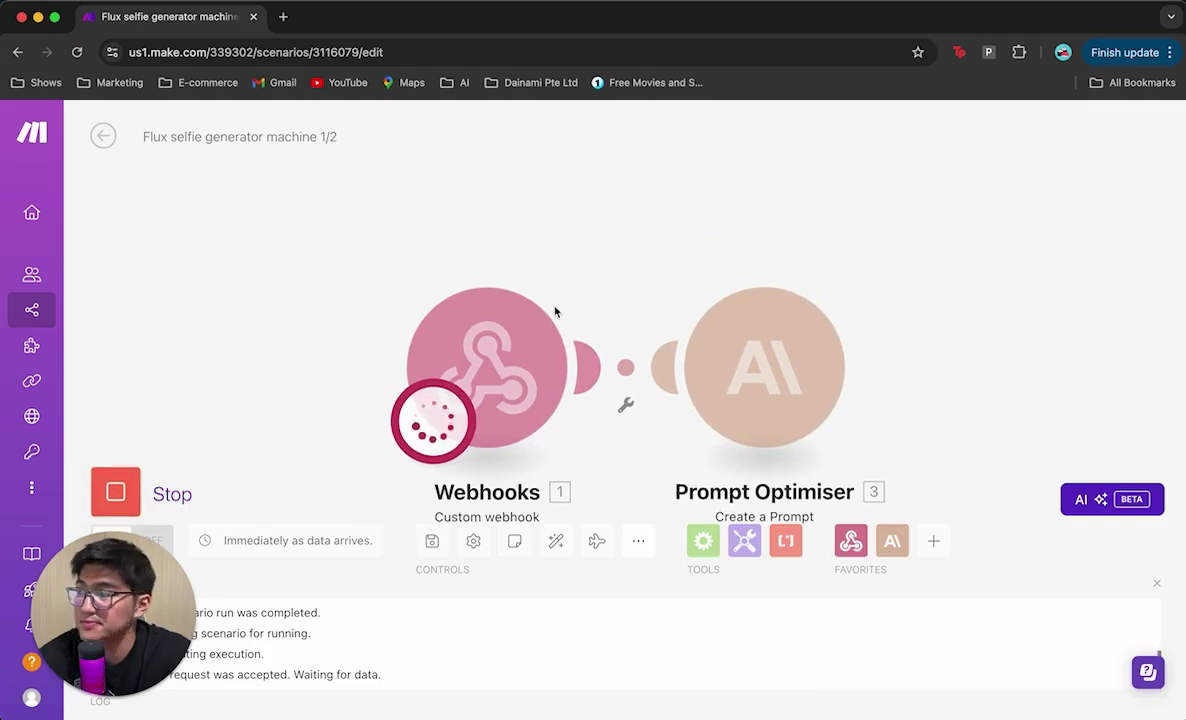
click(988, 52)
click(905, 157)
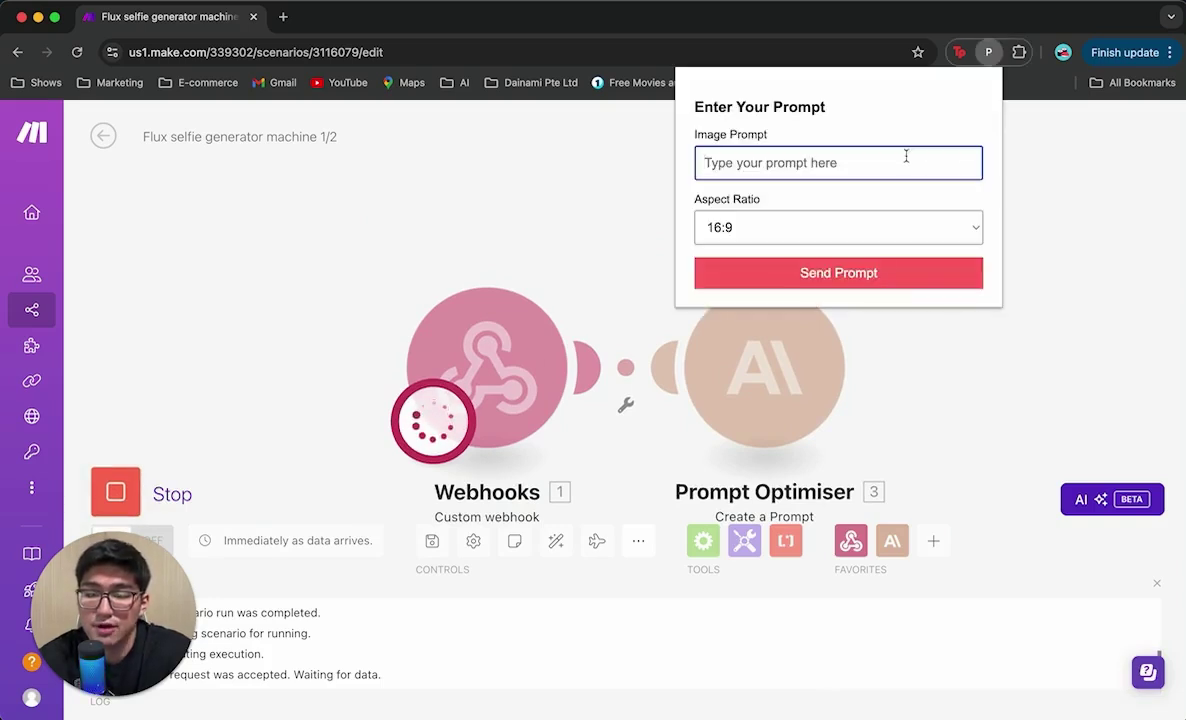
text(itsacal as superman)
click(875, 268)
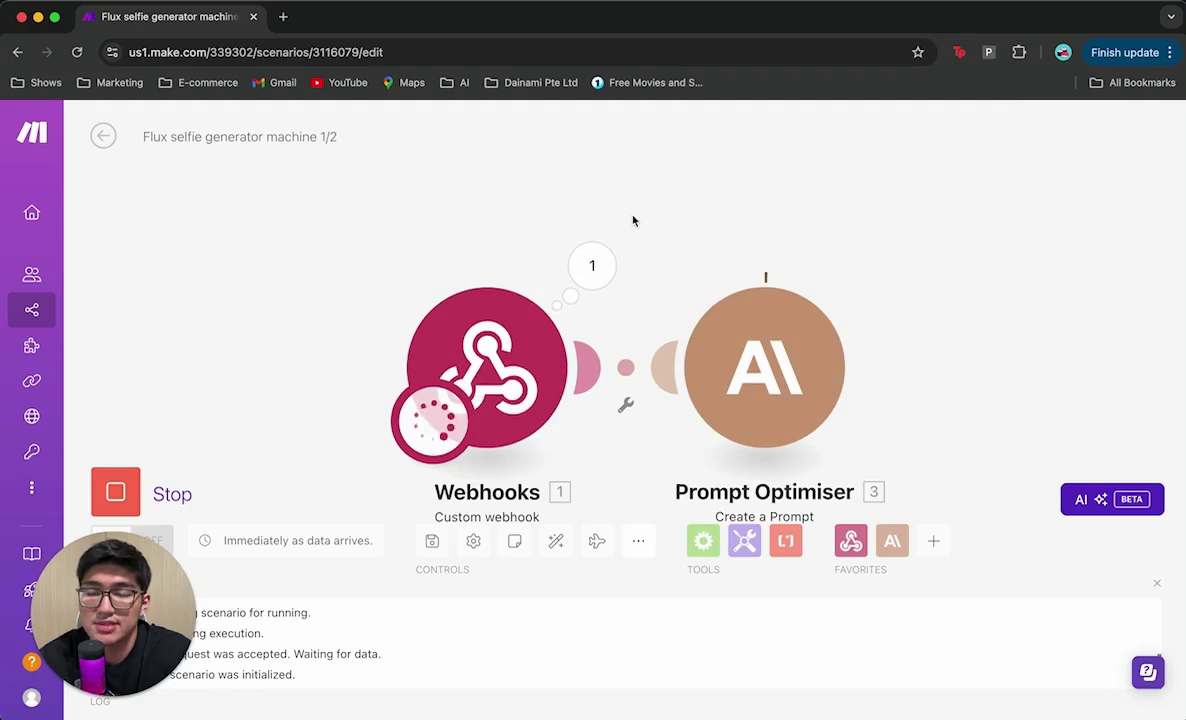
drag(651, 193, 564, 146)
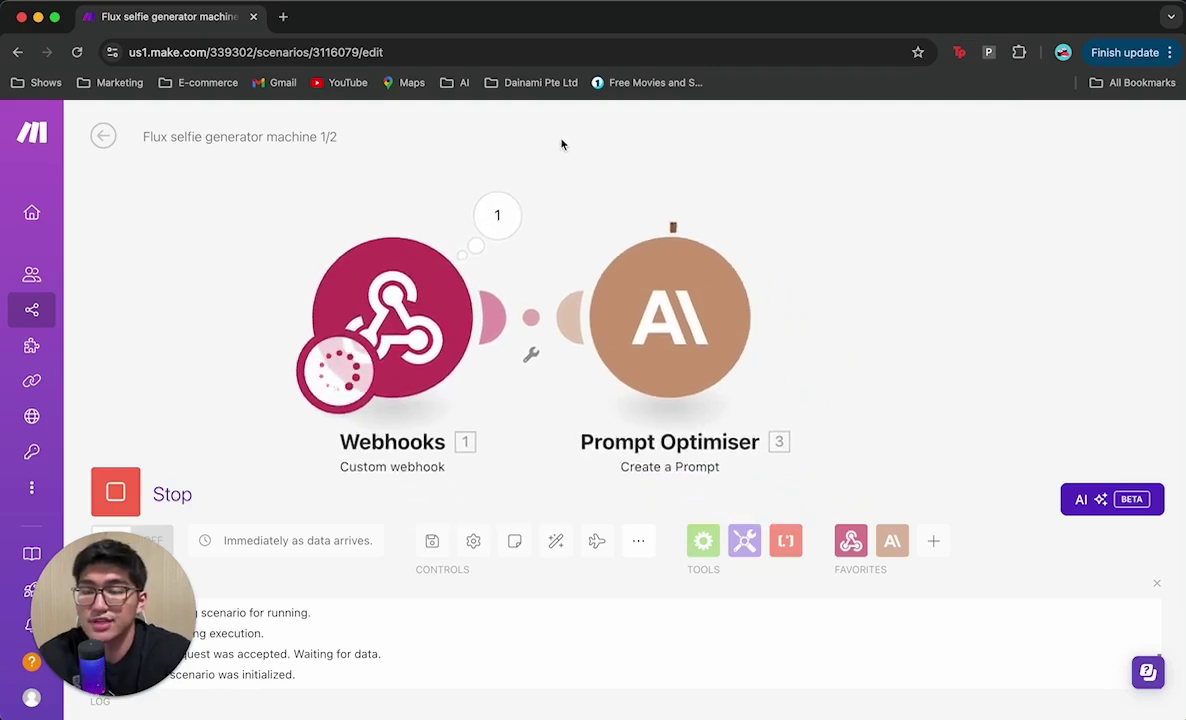
click(776, 215)
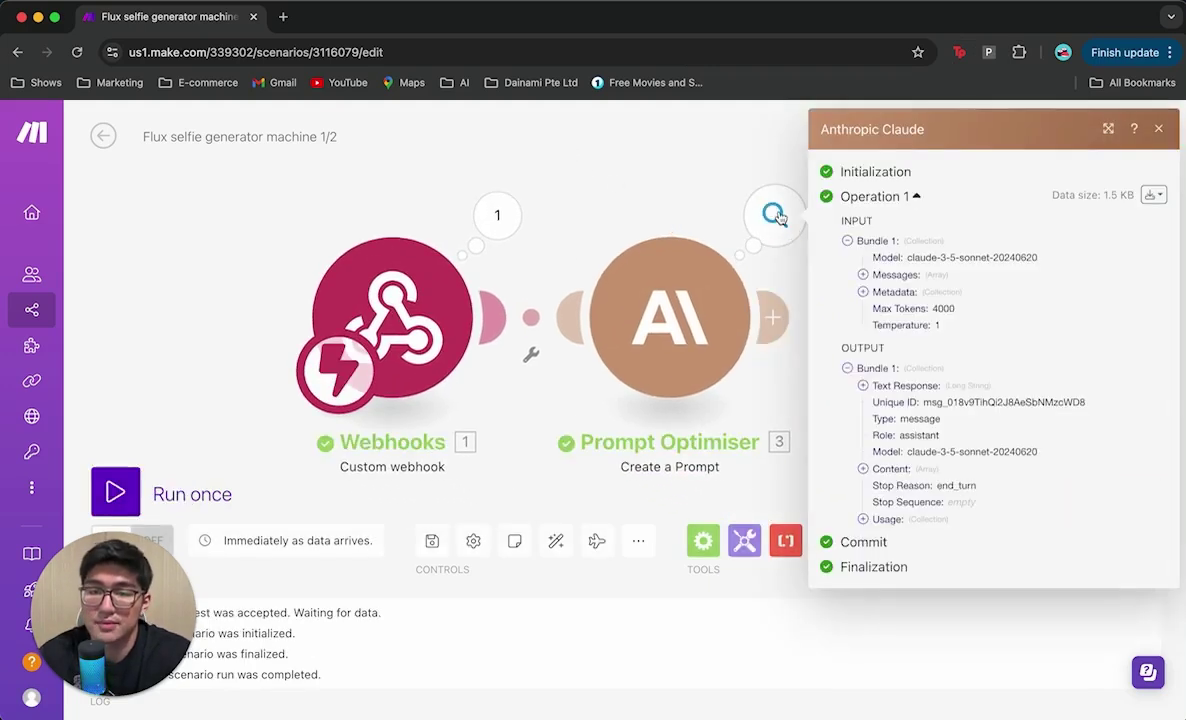
click(548, 230)
click(498, 215)
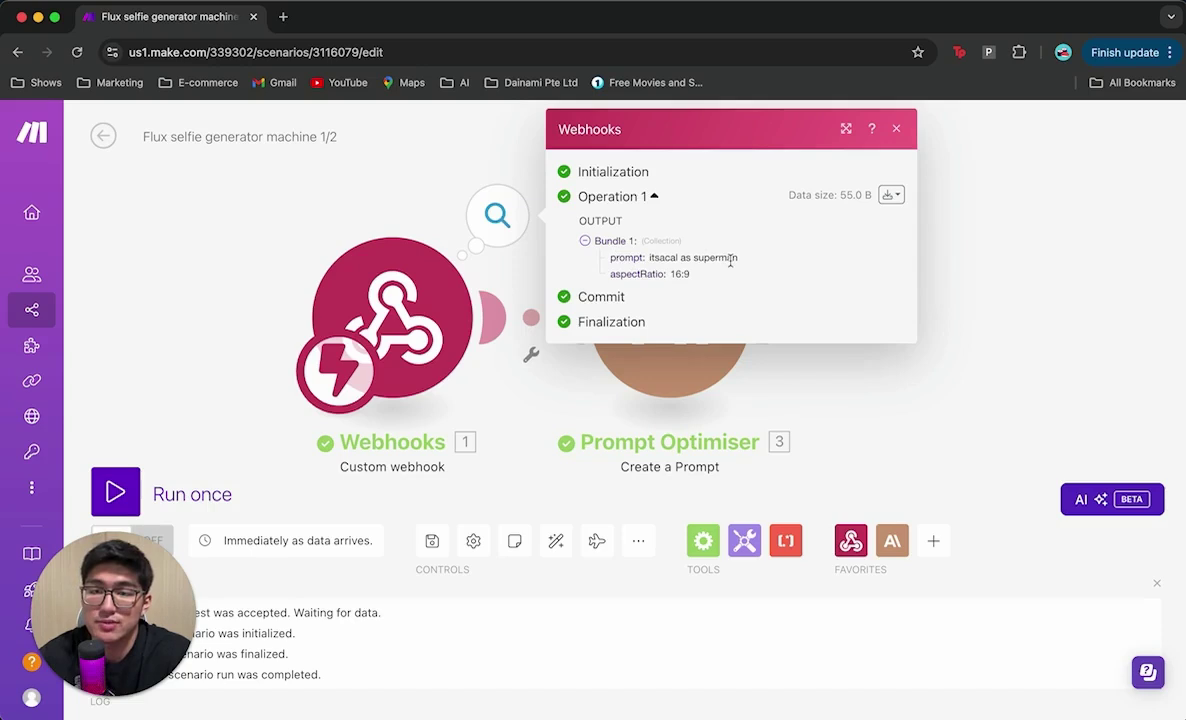
click(1047, 270)
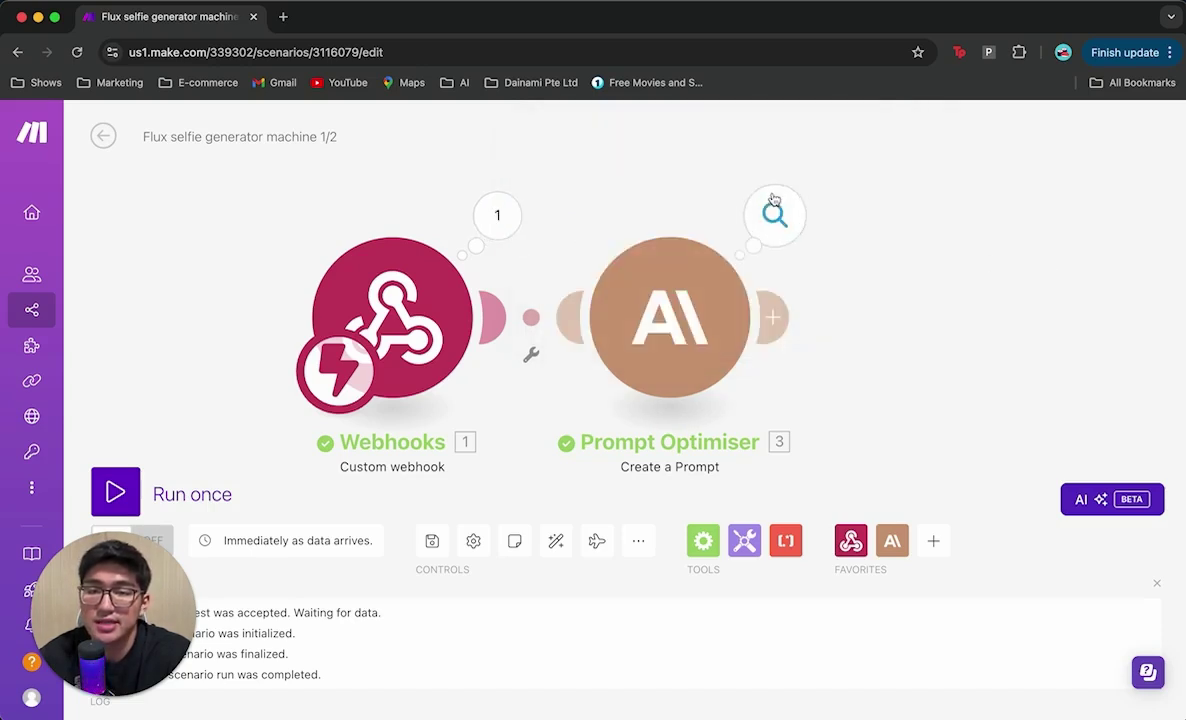
click(774, 215)
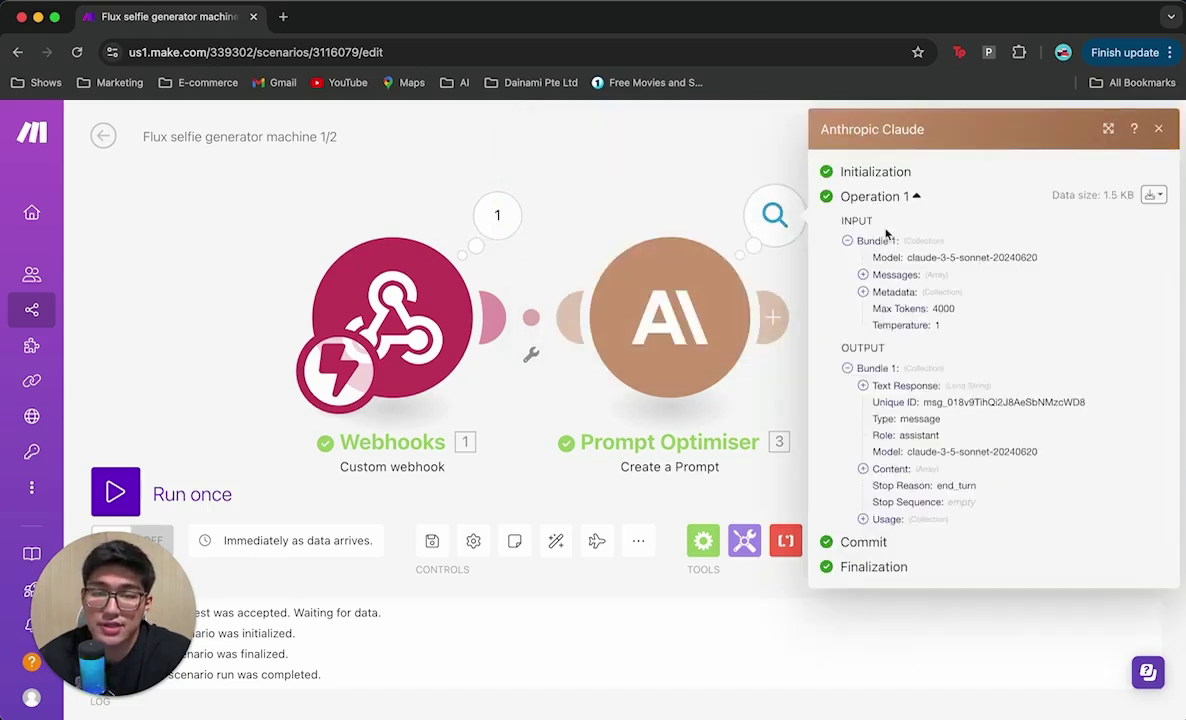
click(863, 386)
scroll(867, 390, down, 5)
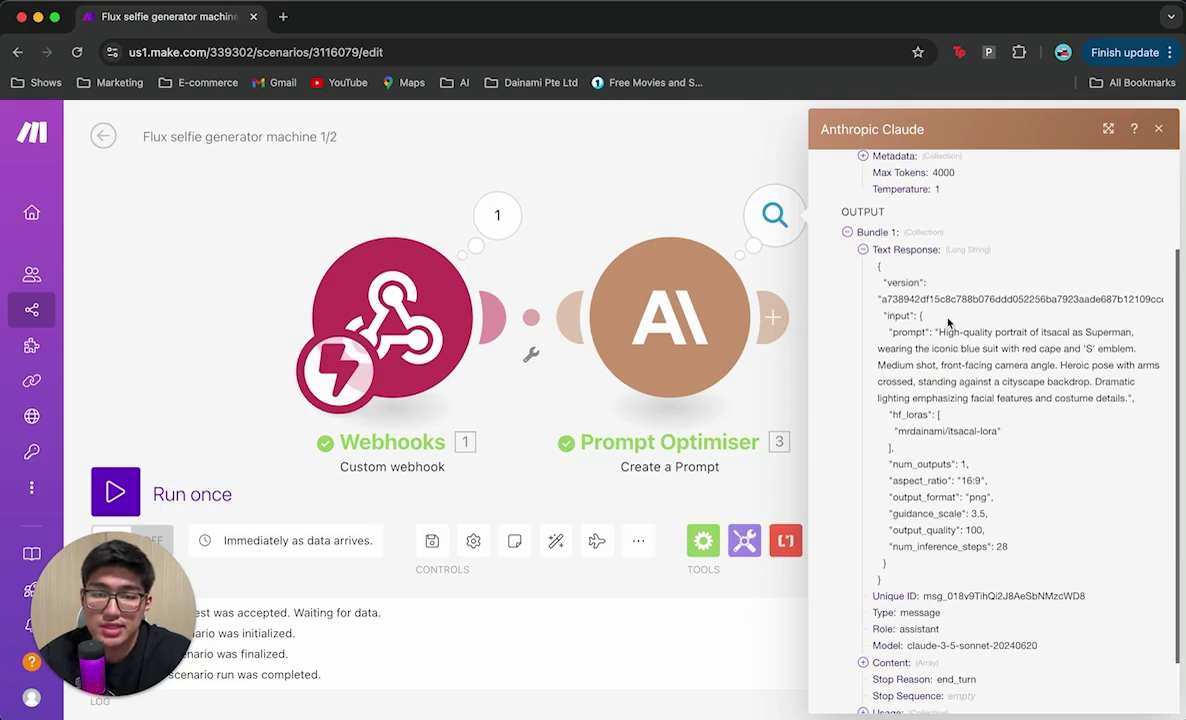
scroll(958, 345, up, 5)
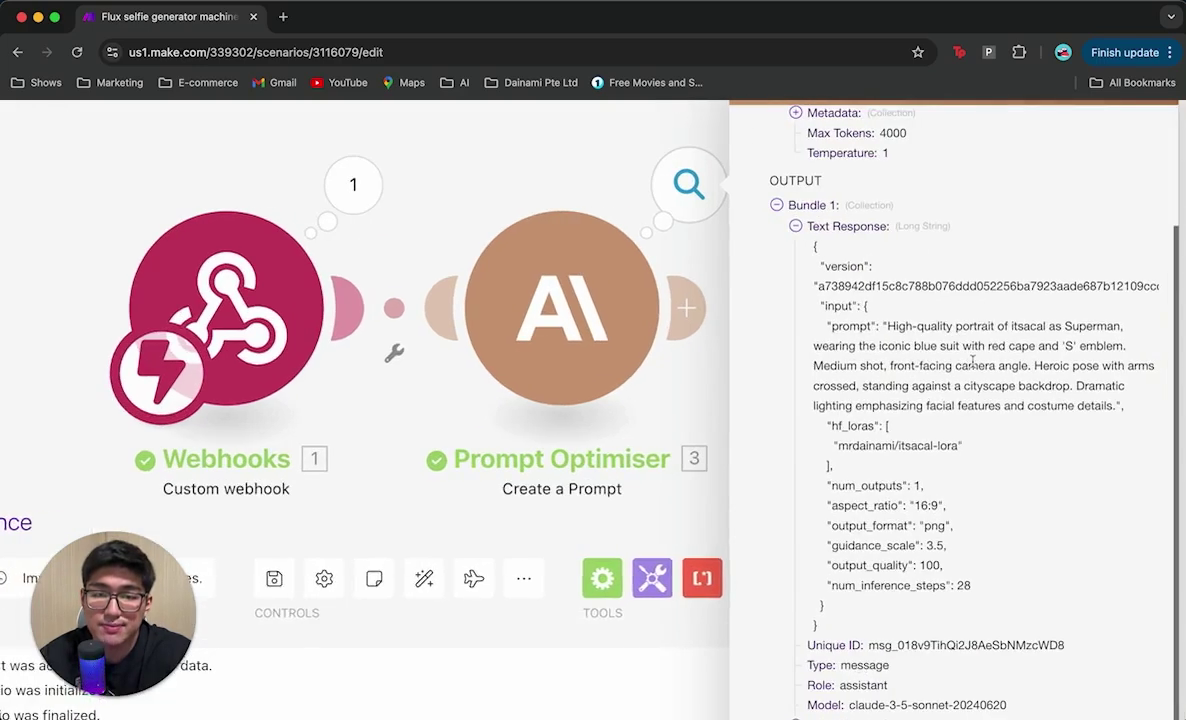
scroll(971, 362, right, 2)
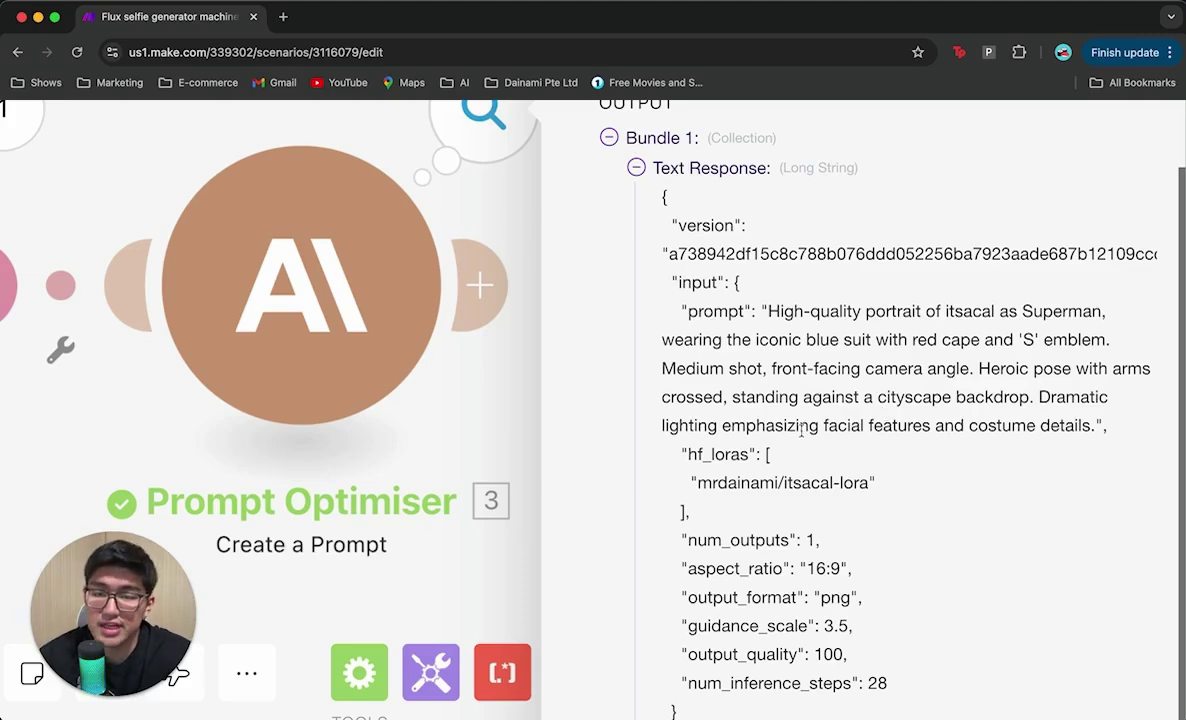
scroll(757, 547, down, 4)
scroll(760, 548, up, 3)
scroll(760, 566, down, 5)
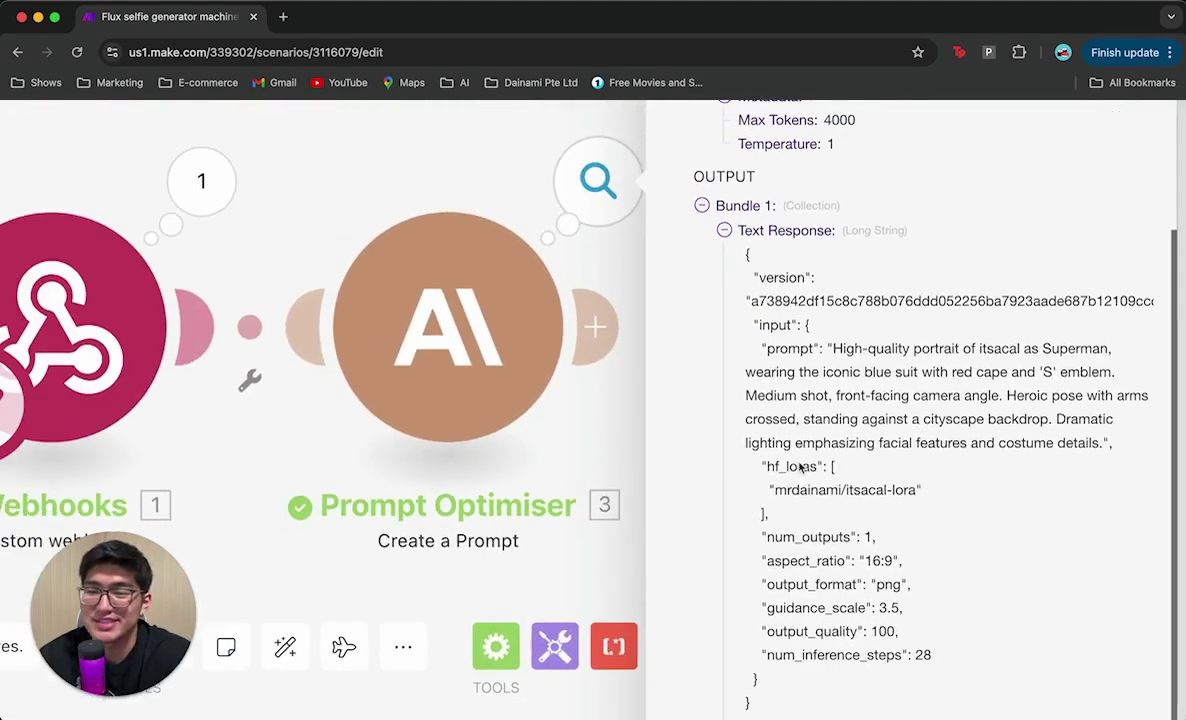
scroll(800, 467, down, 2)
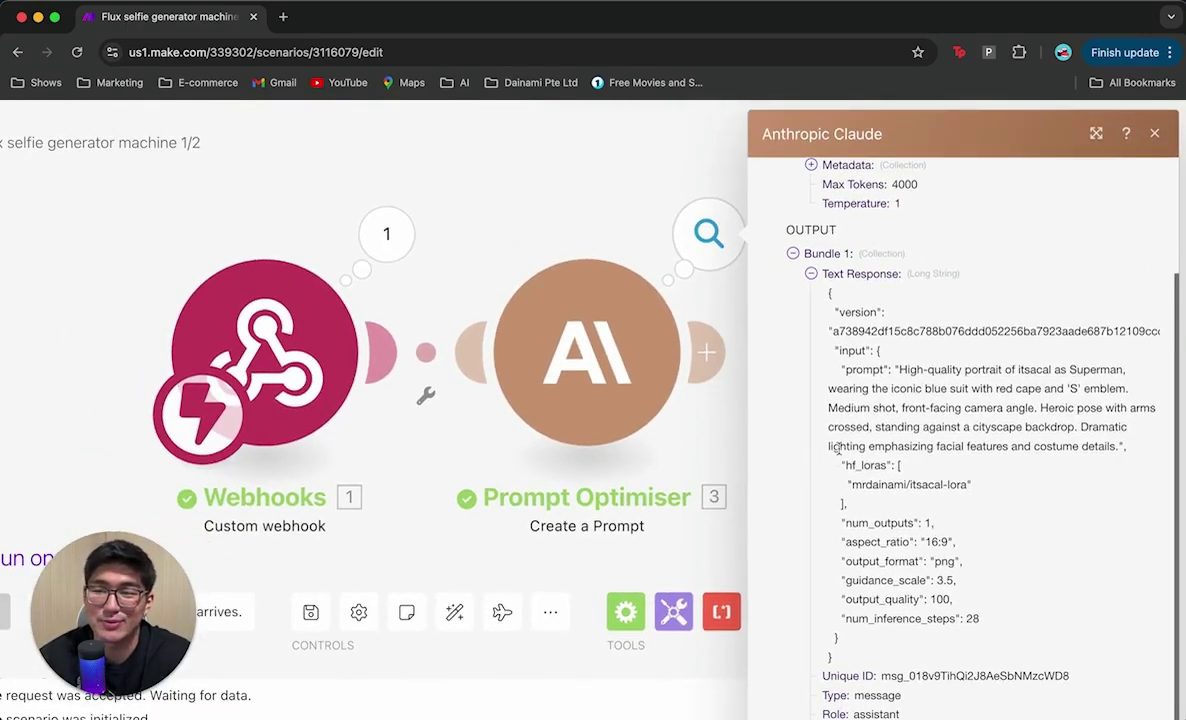
click(495, 246)
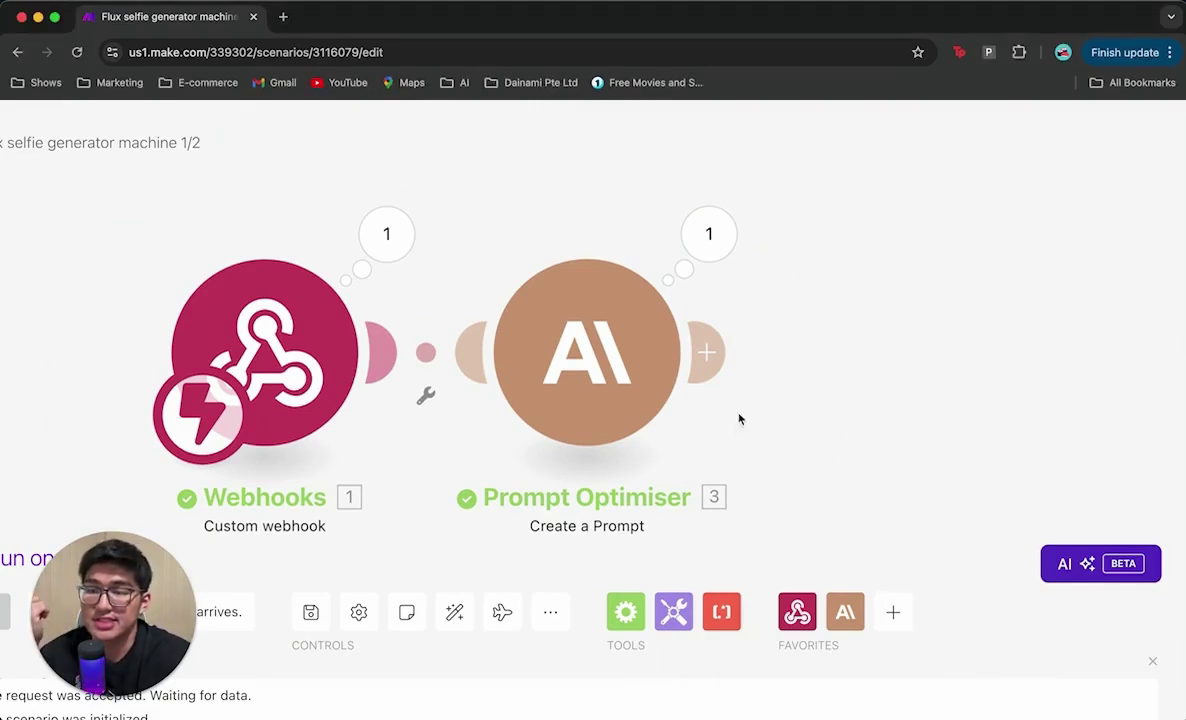
scroll(740, 410, down, 2)
Step: Add an HTTP request module after Prompt Optimiser
scroll(750, 400, down, 1)
drag(778, 352, 622, 318)
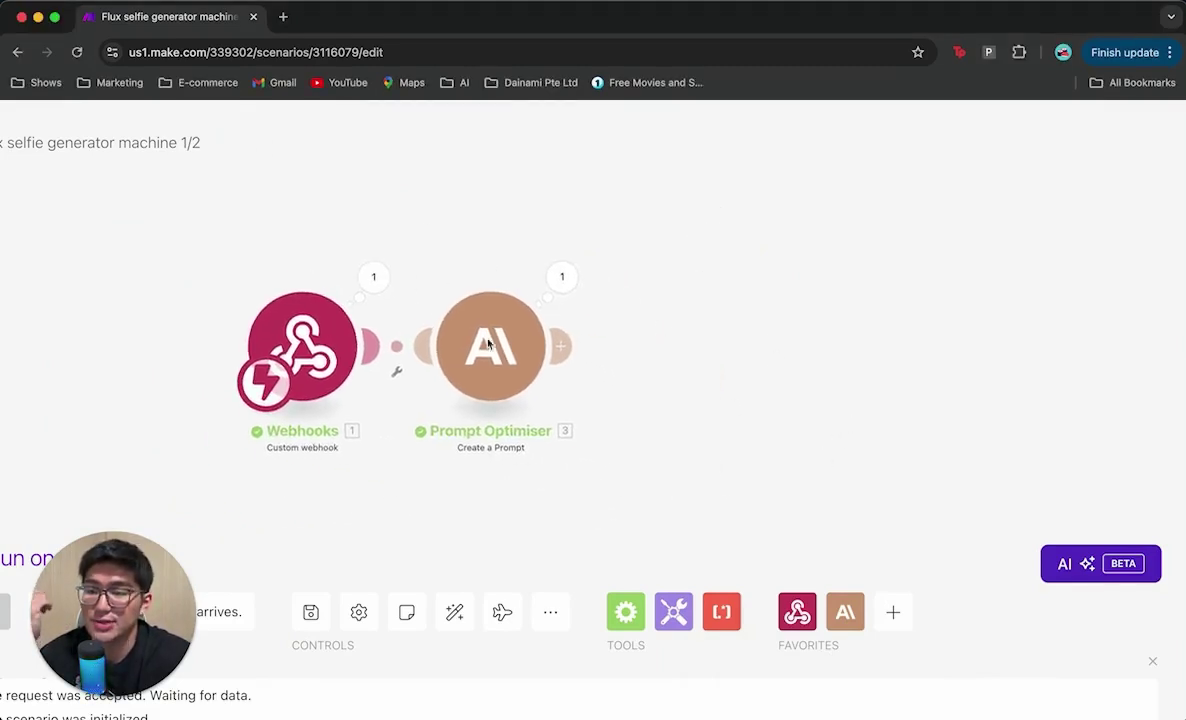
click(563, 348)
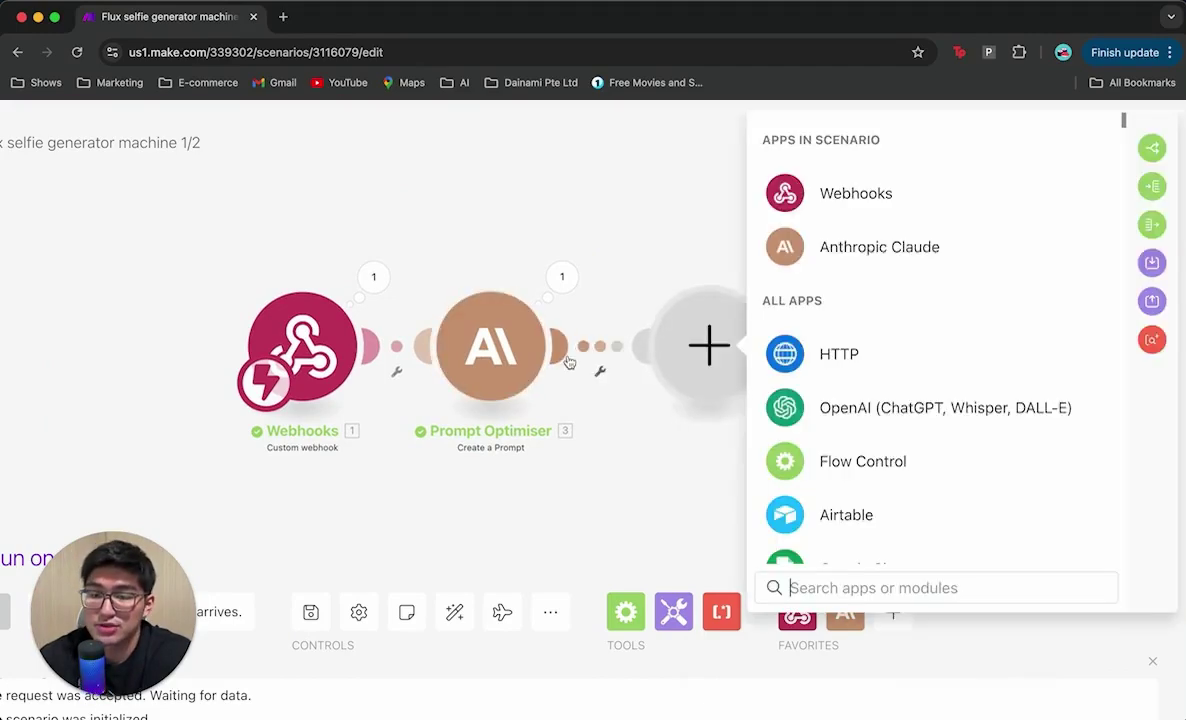
click(858, 355)
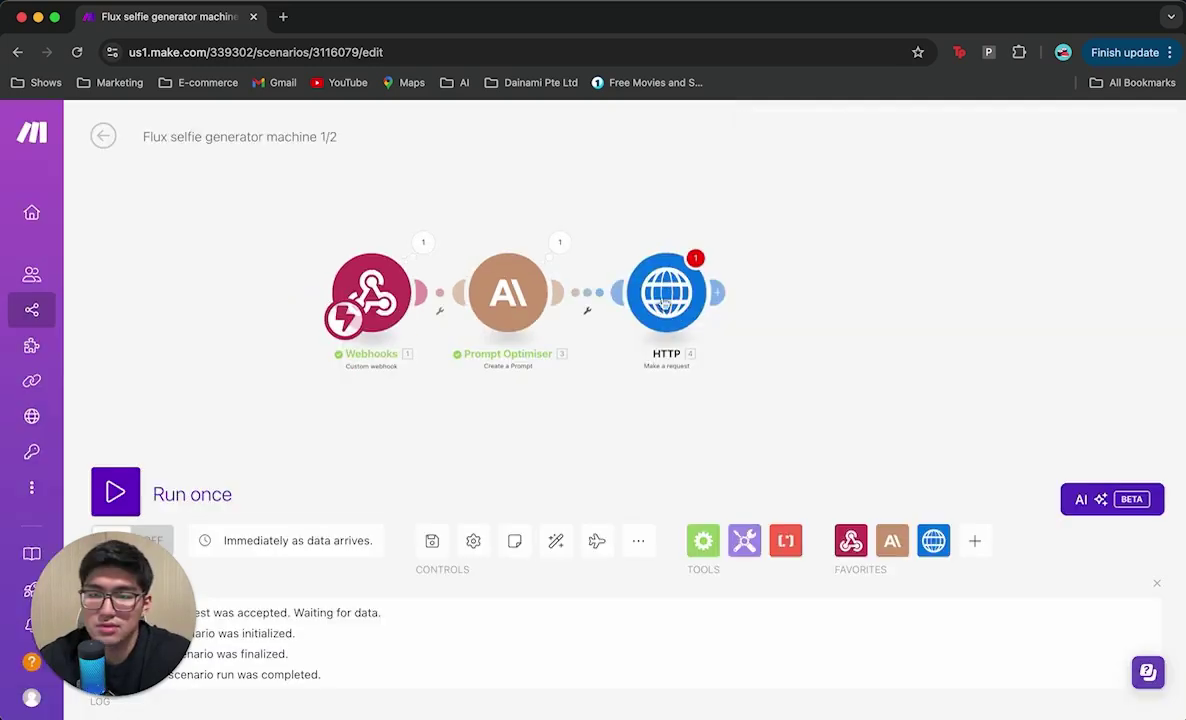
click(665, 300)
click(768, 262)
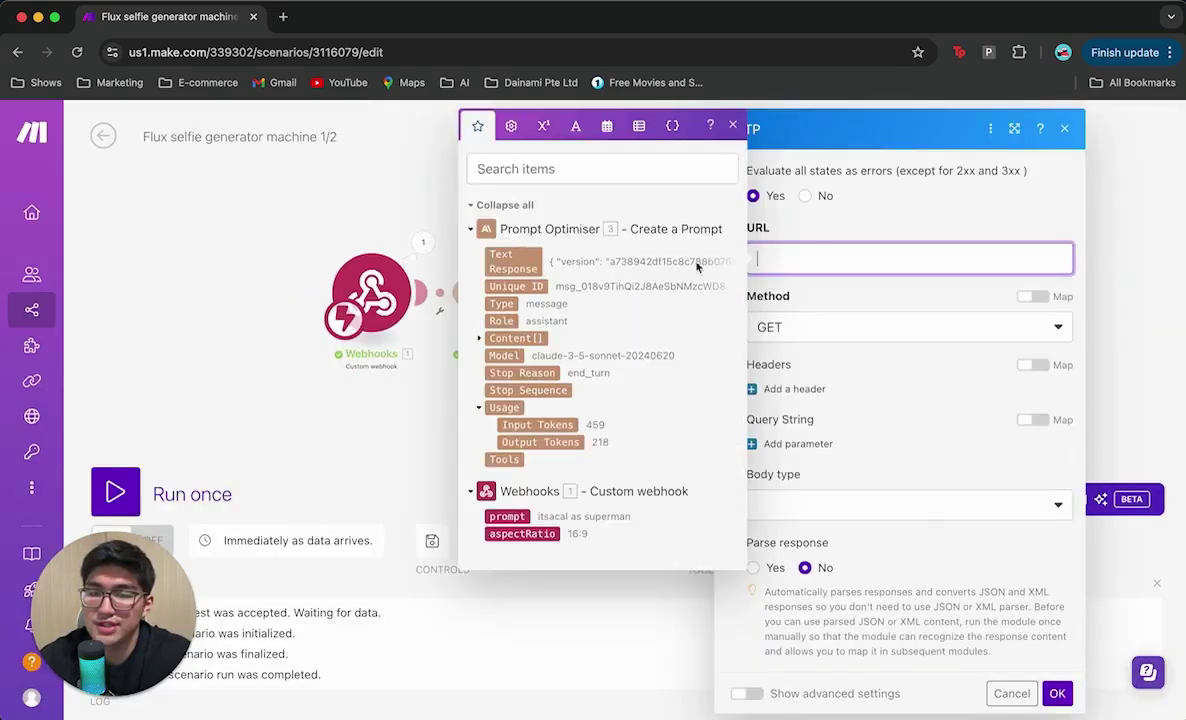
click(399, 229)
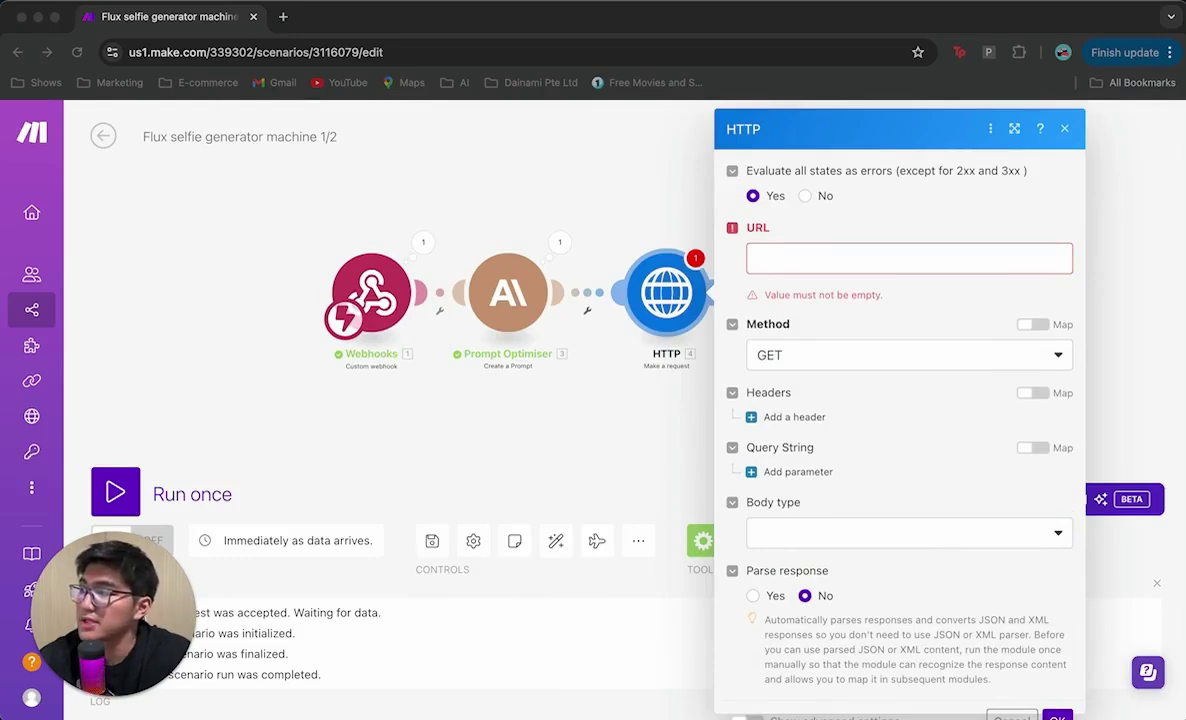
click(897, 250)
text(https://api.replicate.com/v1/predictions)
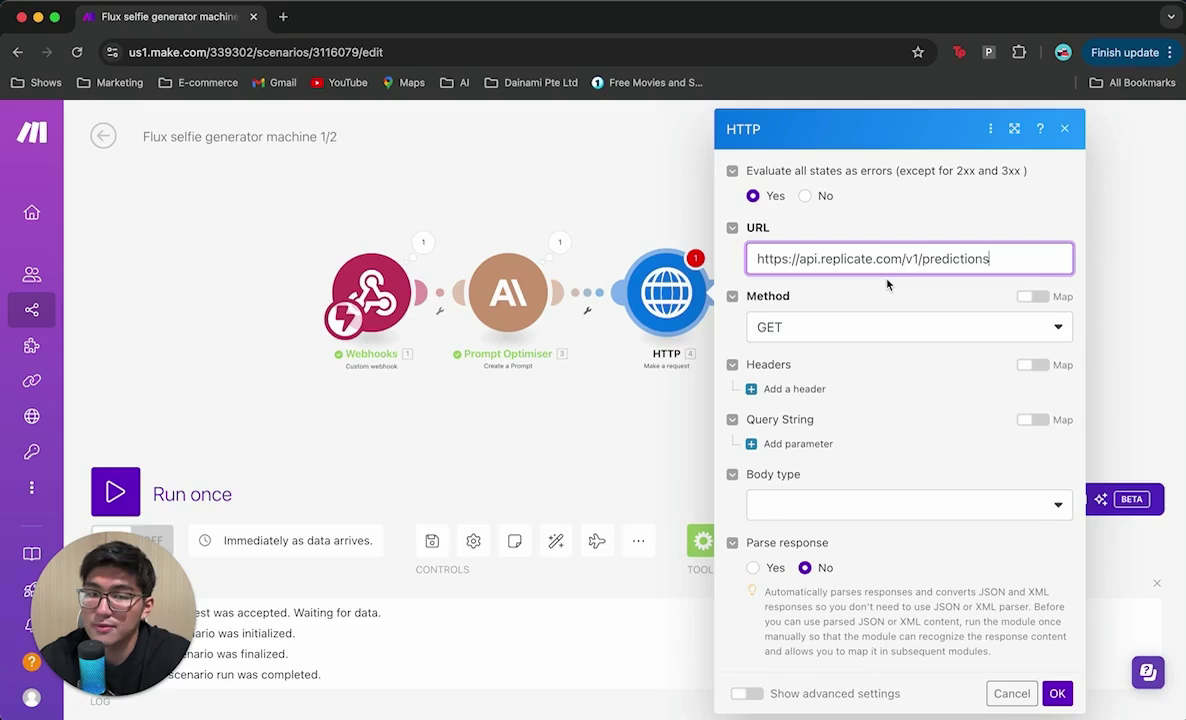
click(880, 326)
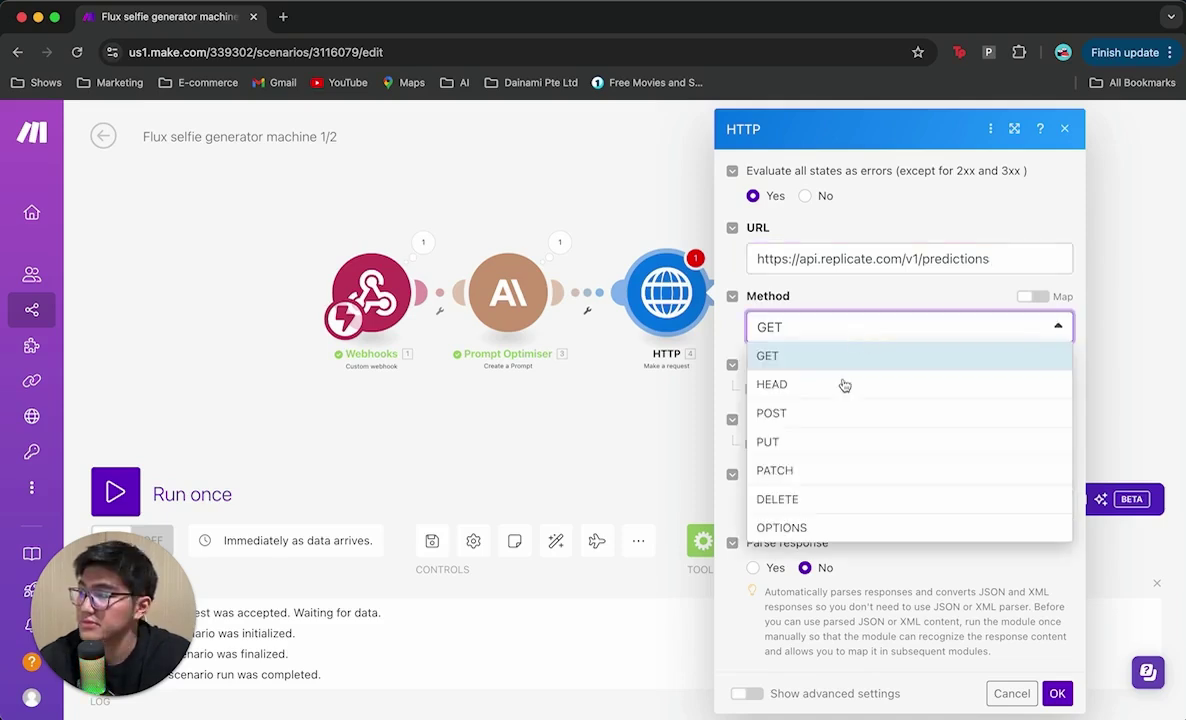
click(800, 413)
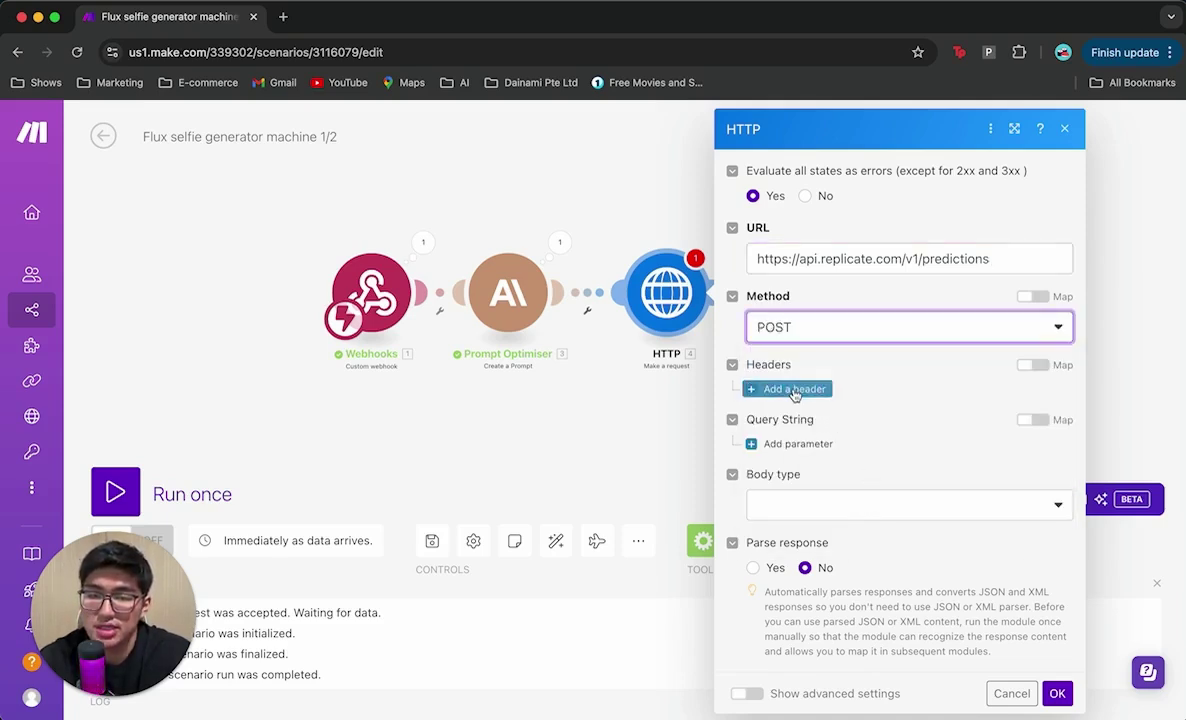
click(794, 390)
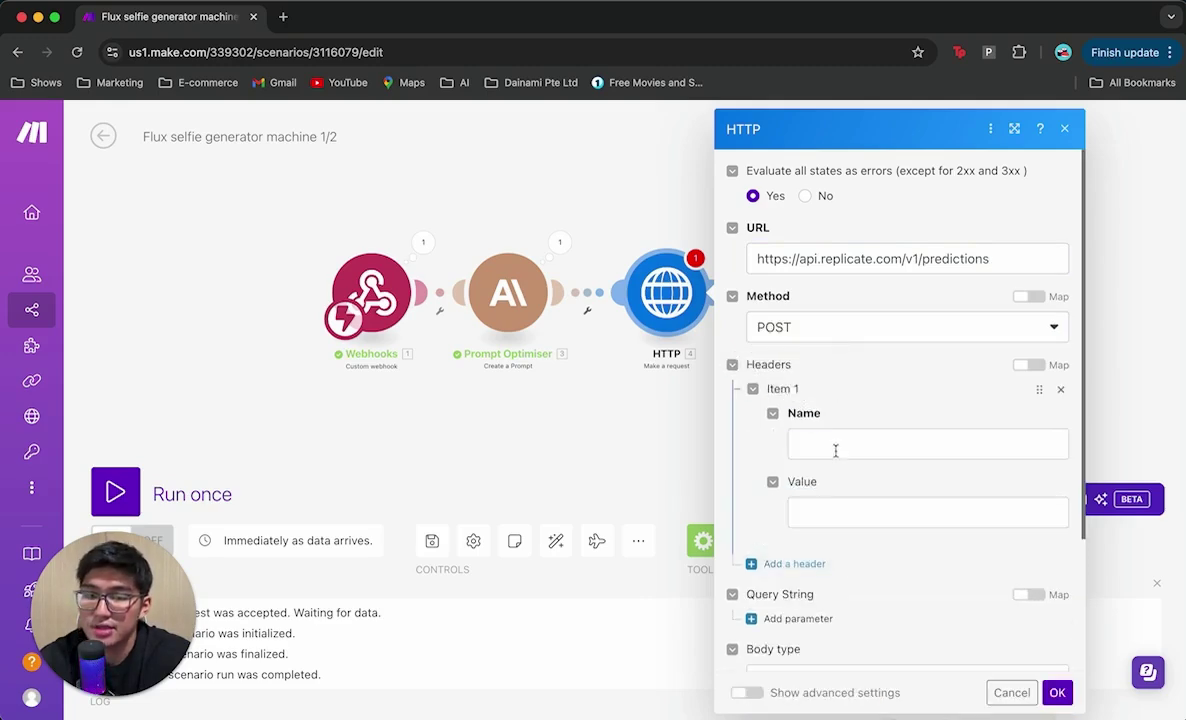
Step: Name the first header Authorization, select its value field, and open a new browser tab
click(835, 446)
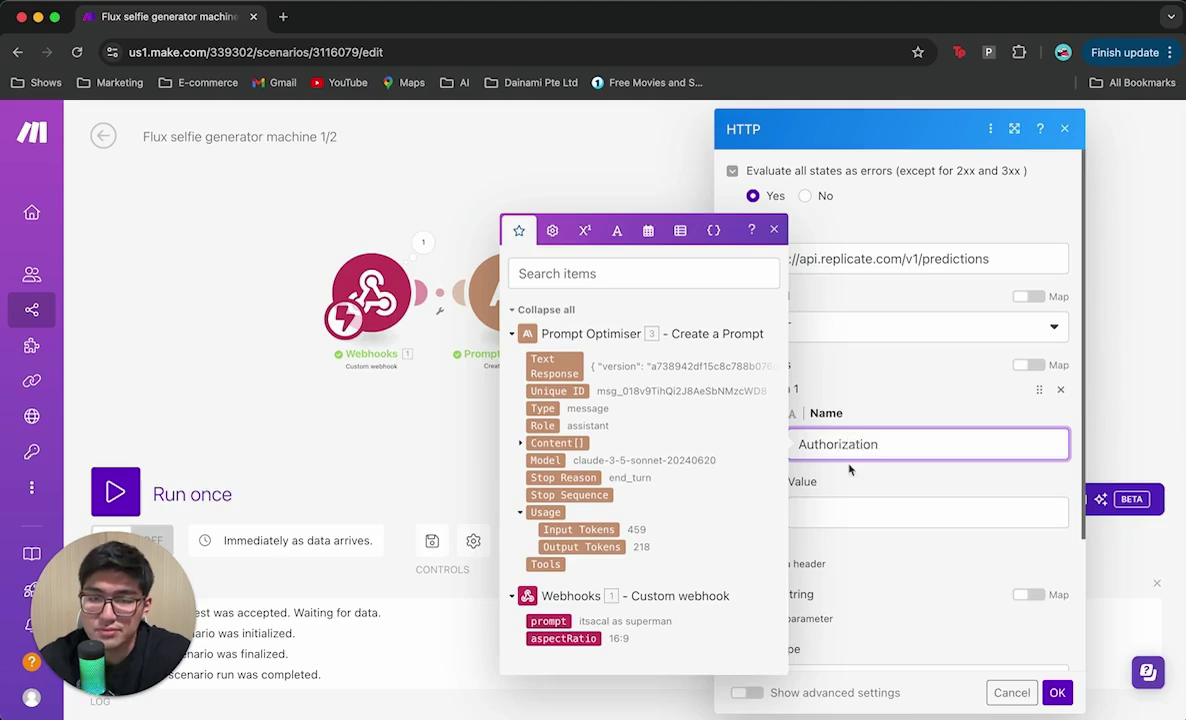
click(859, 513)
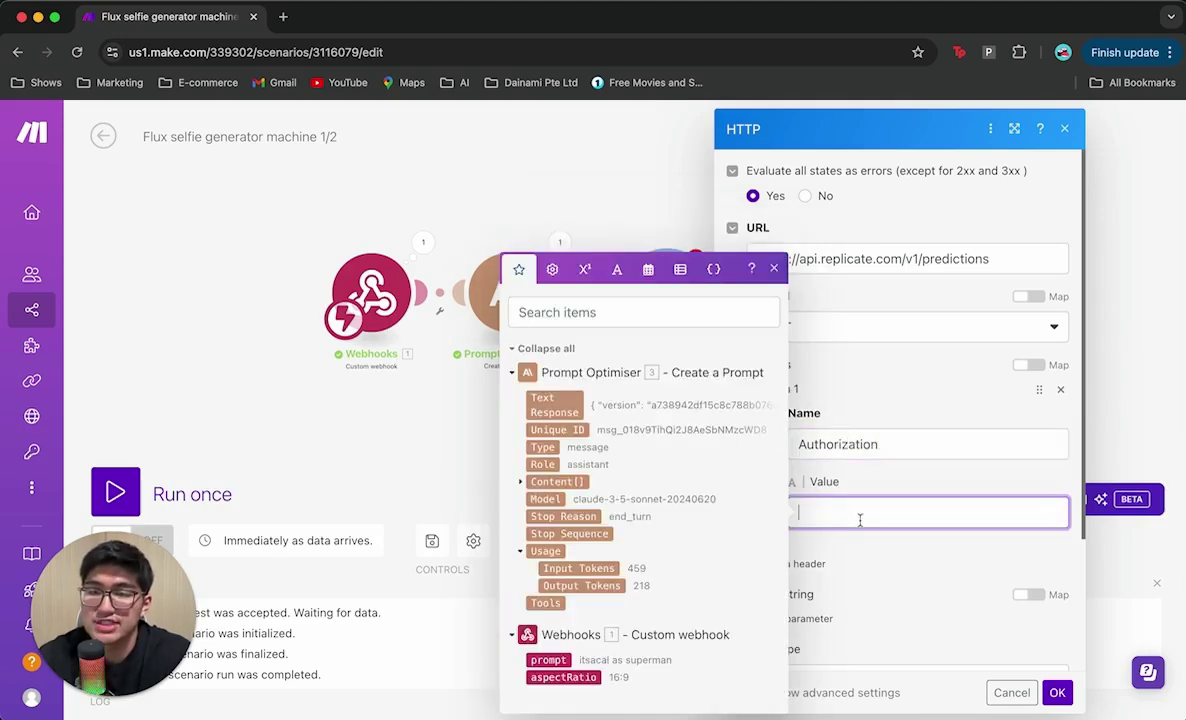
click(282, 18)
Step: Open Replicate's API tokens page via the dashboard, then return to the Make tab
text(replic)
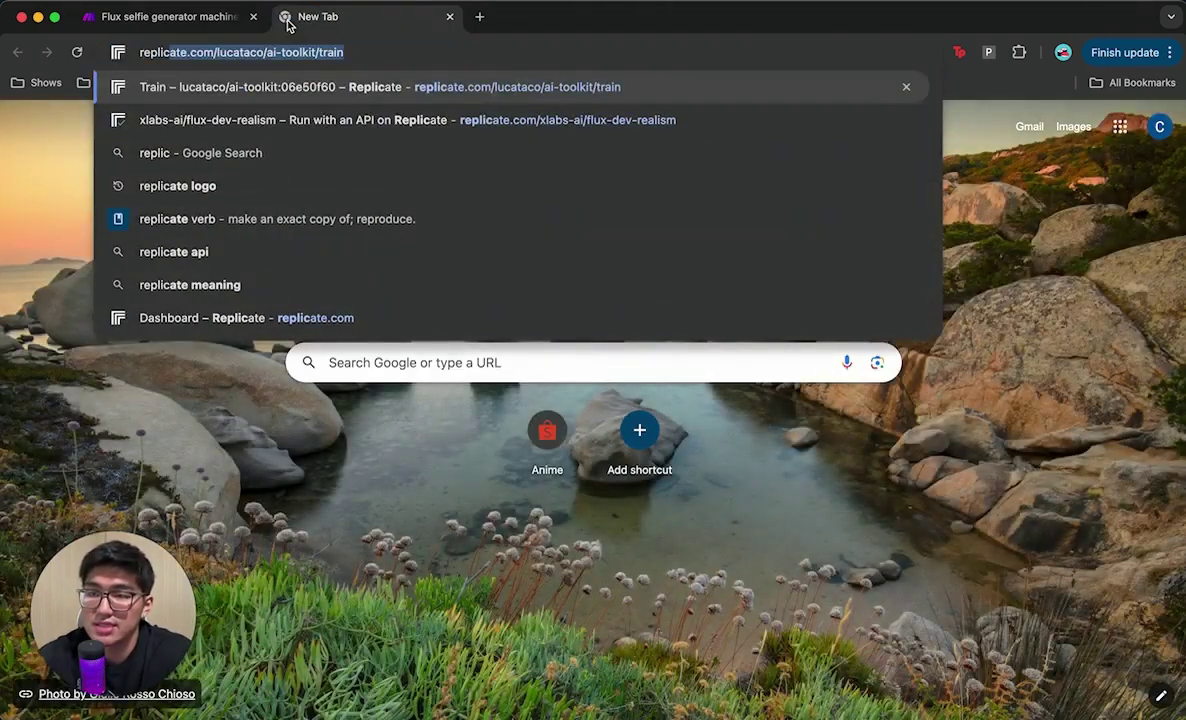
key(Return)
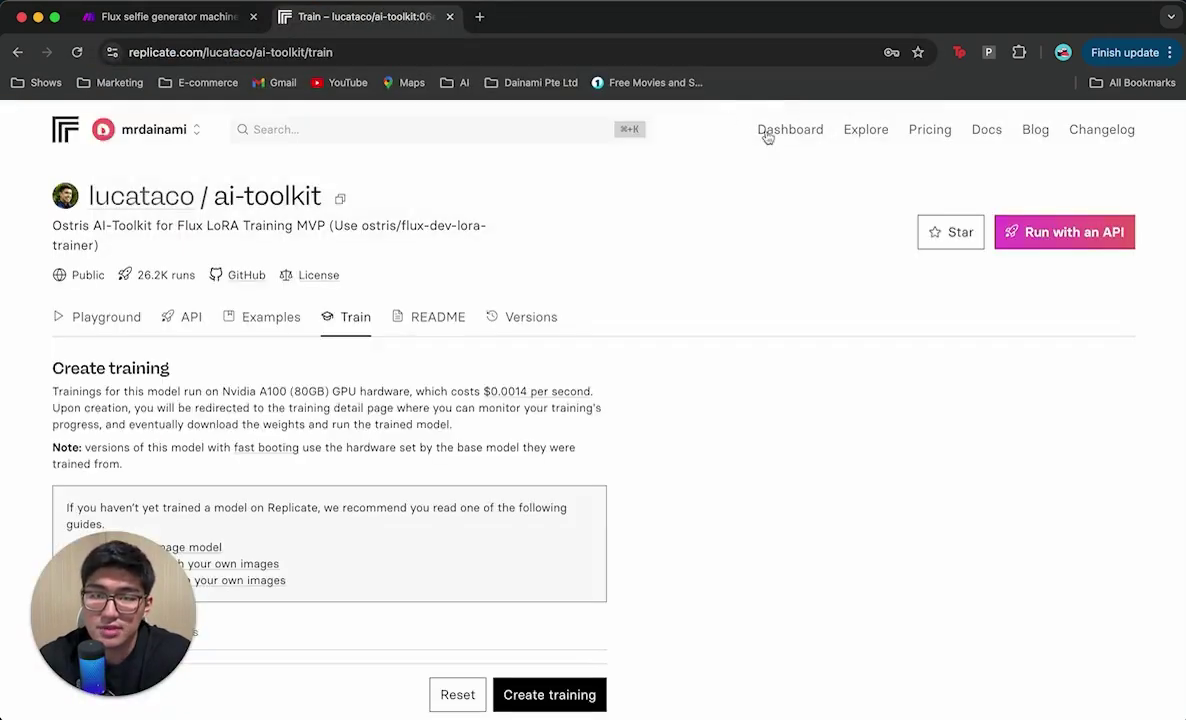
click(768, 129)
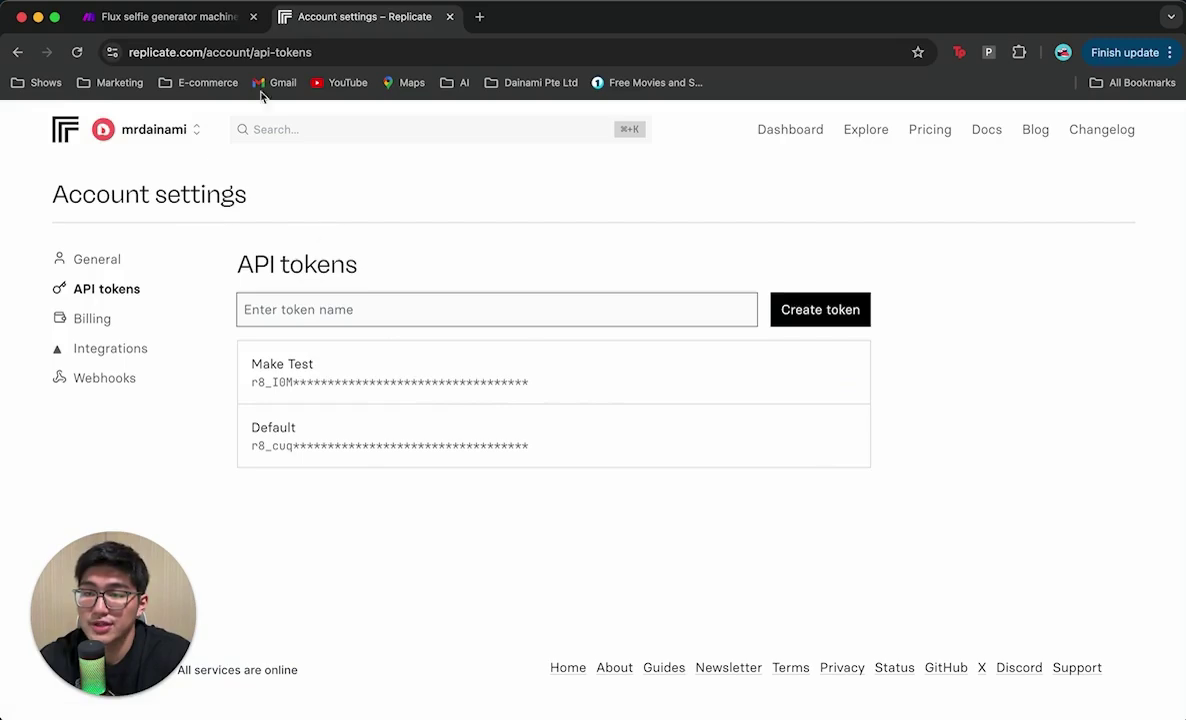
click(226, 20)
Step: Paste the Bearer API token as the Authorization header value
click(838, 513)
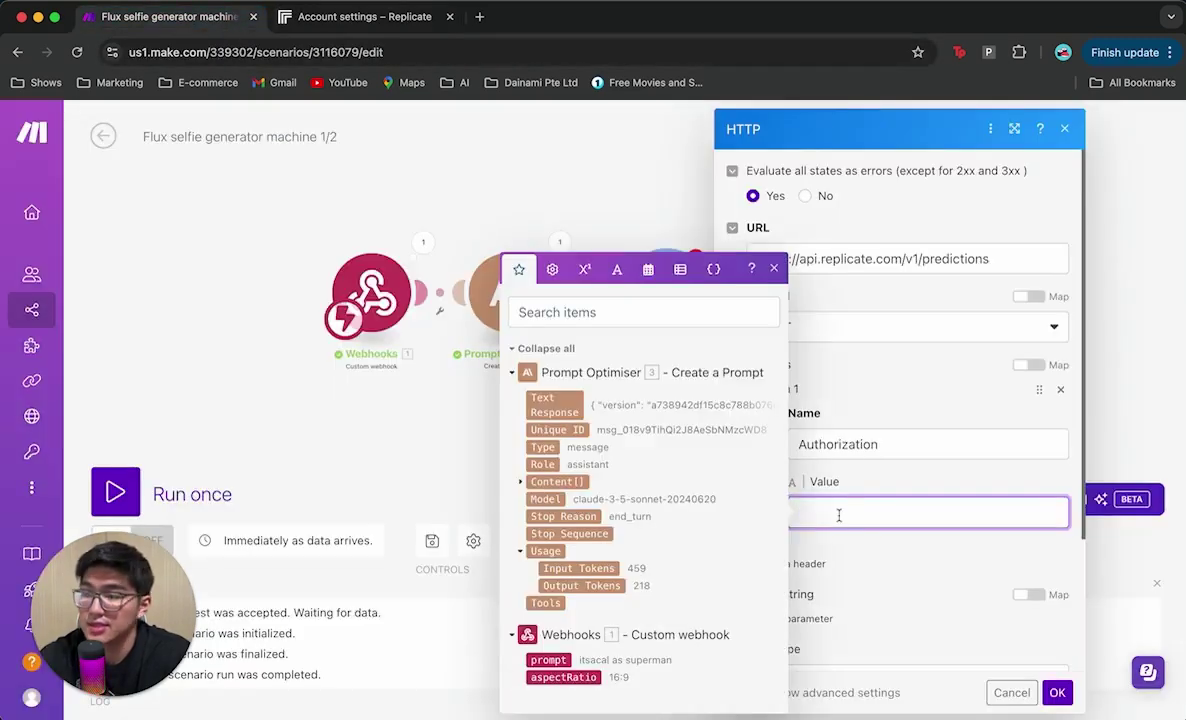
key(super+Tab)
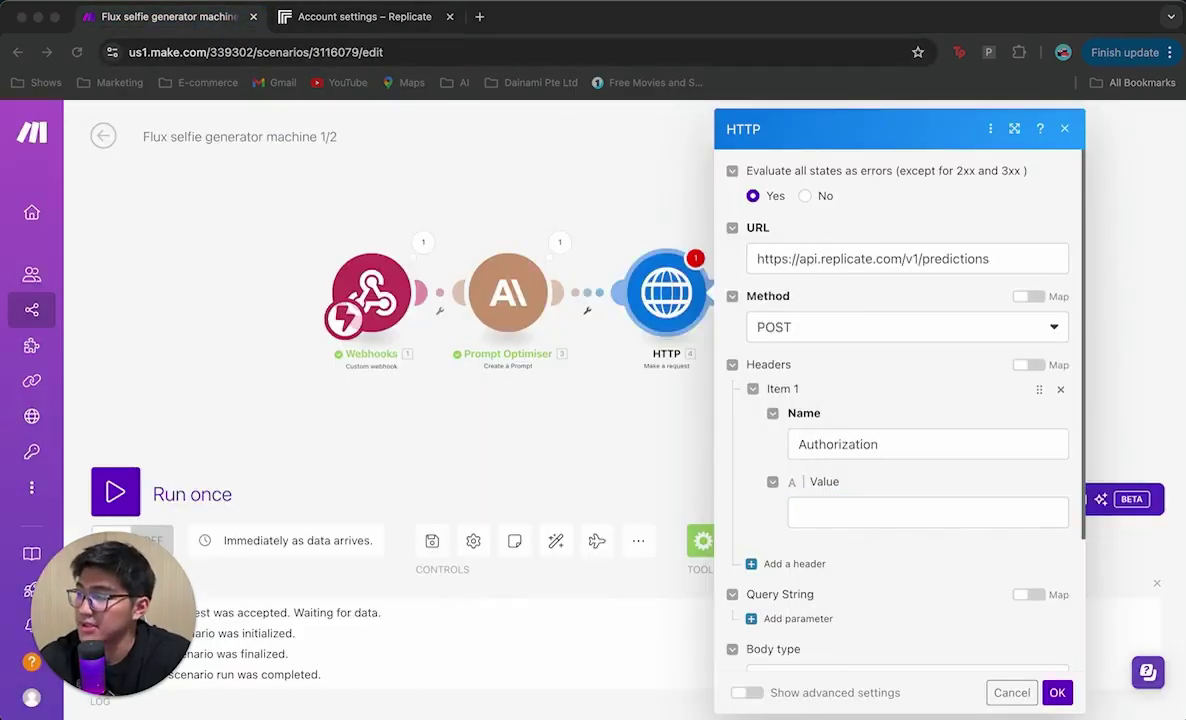
click(805, 513)
key(super+v)
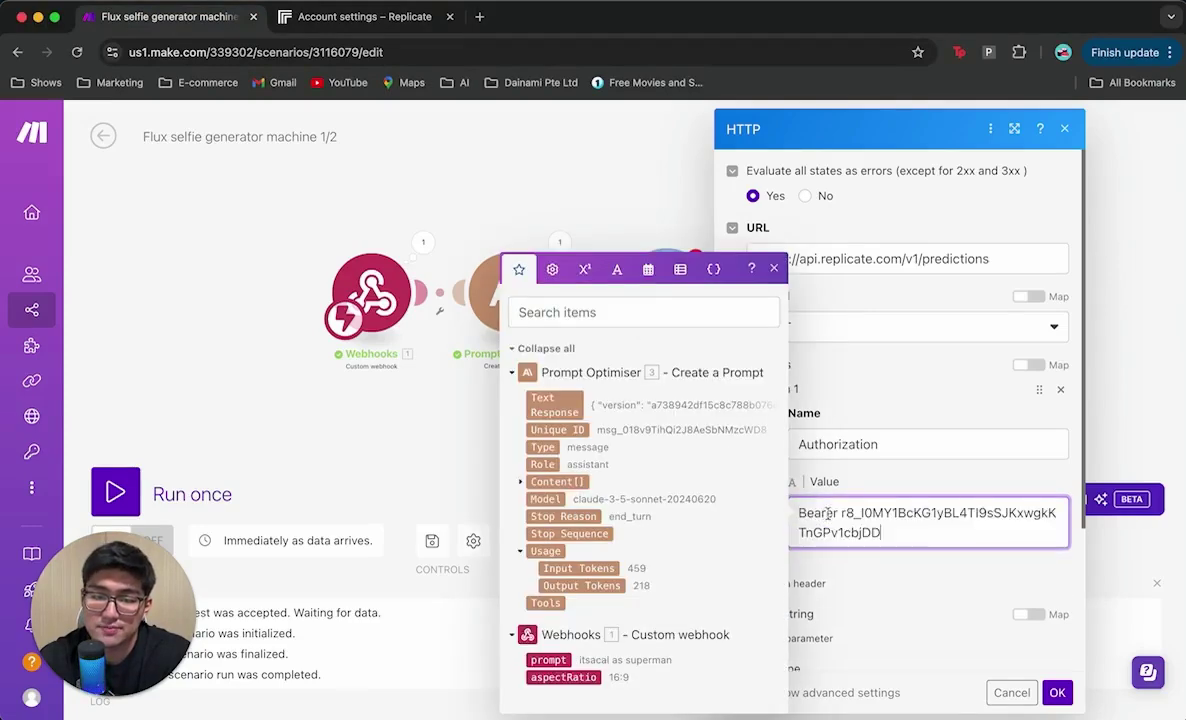
click(947, 484)
Step: Set a Raw JSON body mapped from Prompt Optimiser's Text Response
scroll(884, 496, down, 2)
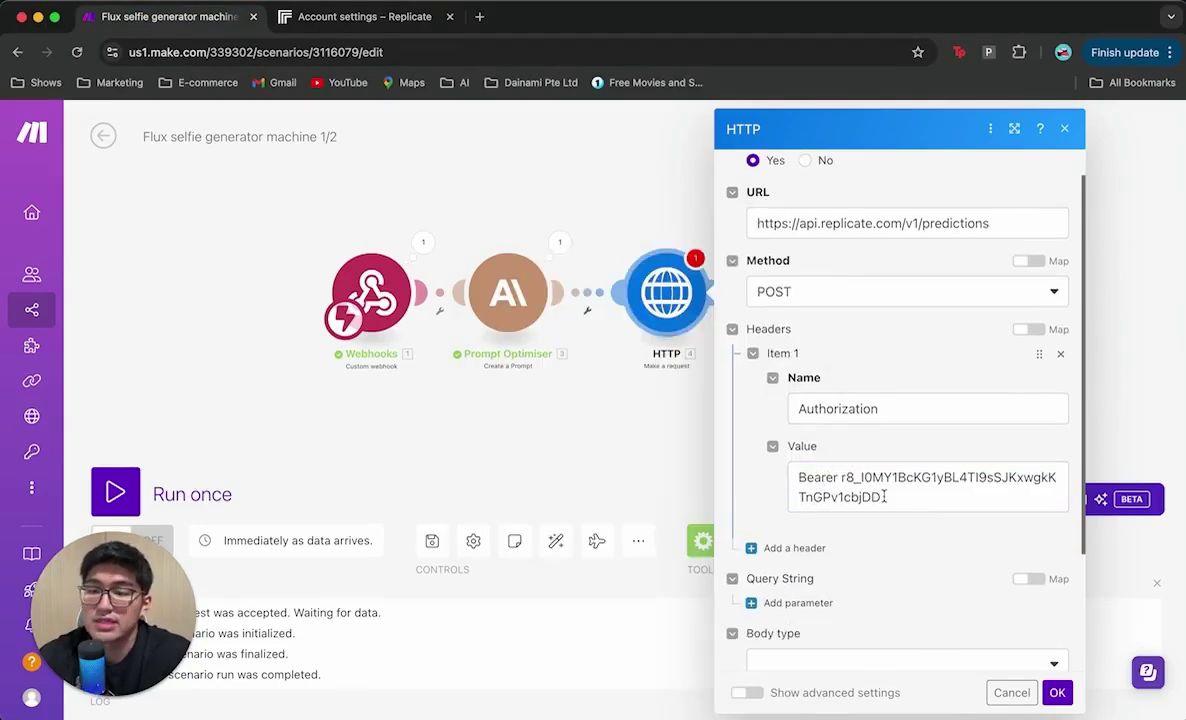
scroll(870, 500, down, 2)
click(893, 537)
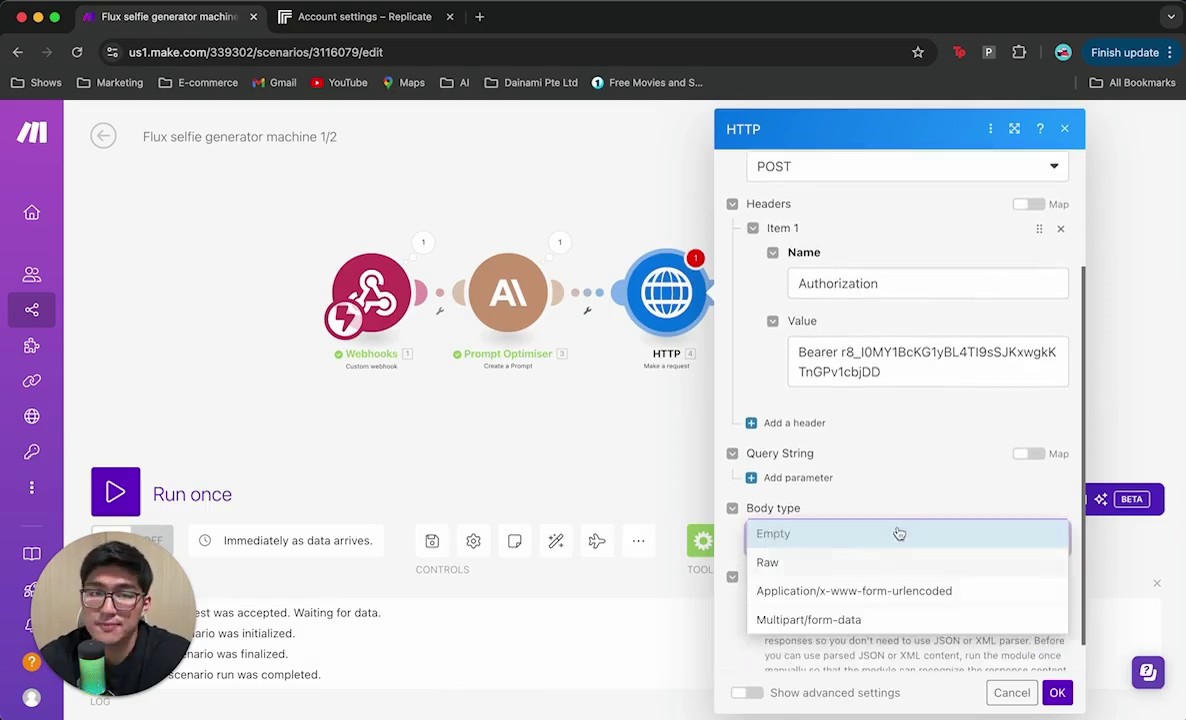
click(875, 562)
scroll(897, 524, down, 2)
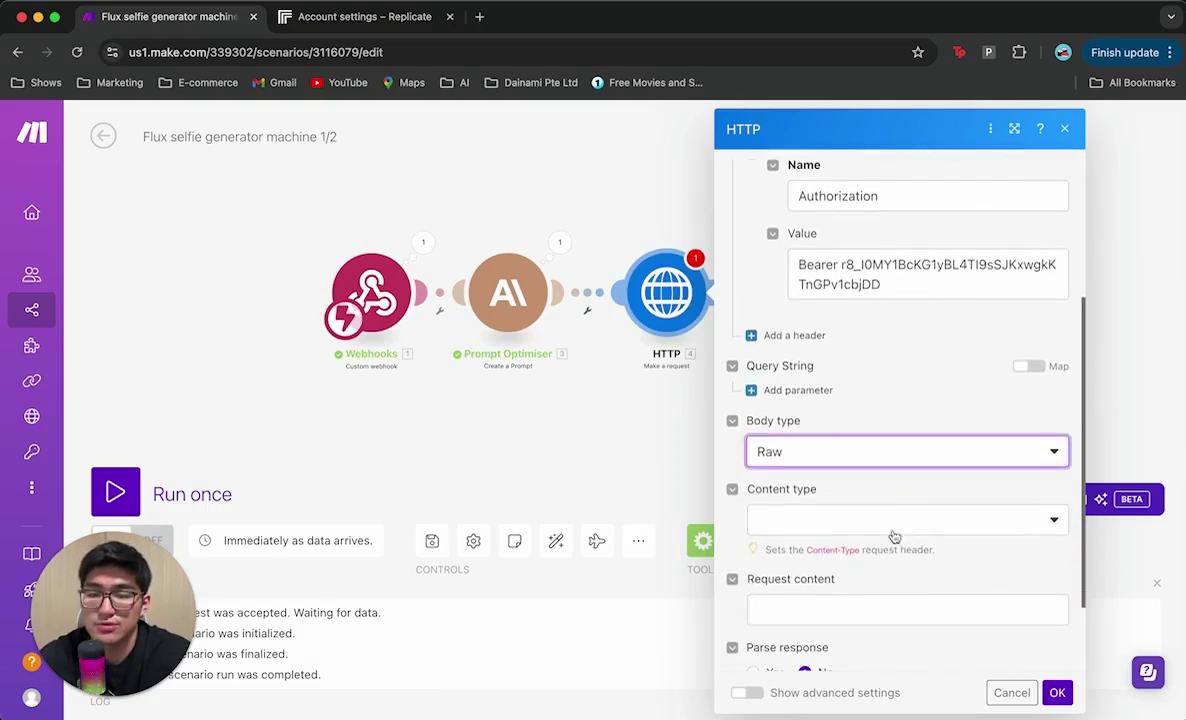
click(897, 520)
click(860, 412)
scroll(880, 520, down, 2)
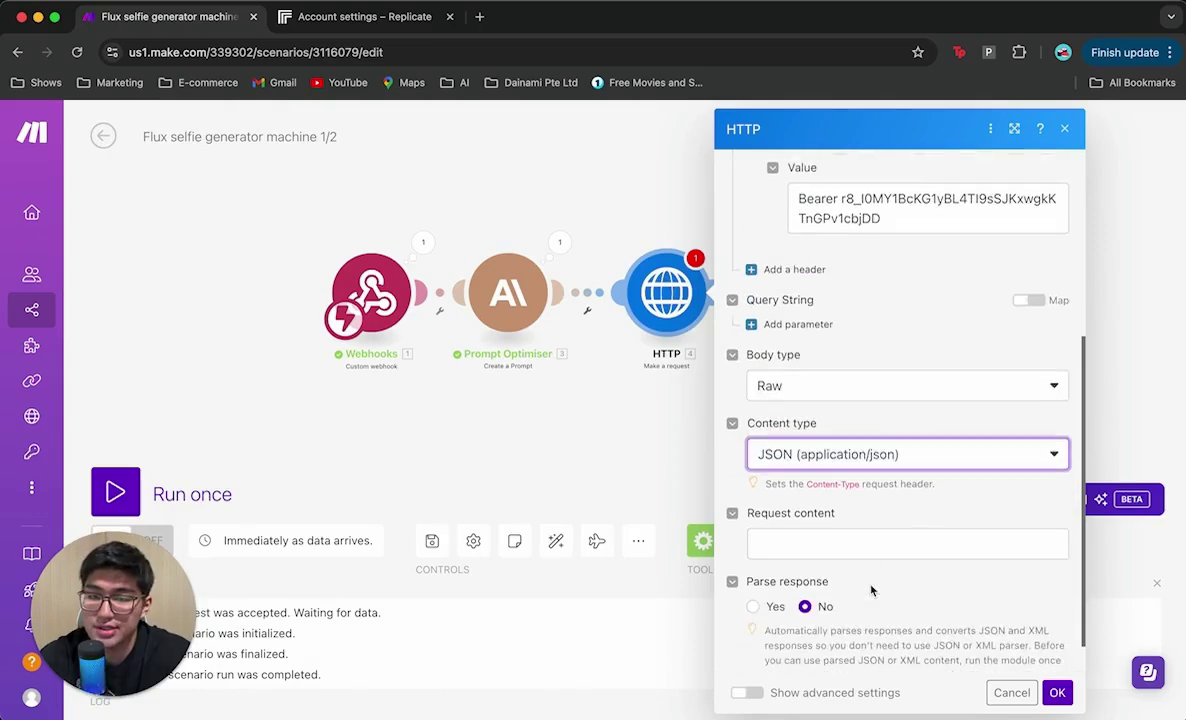
click(900, 511)
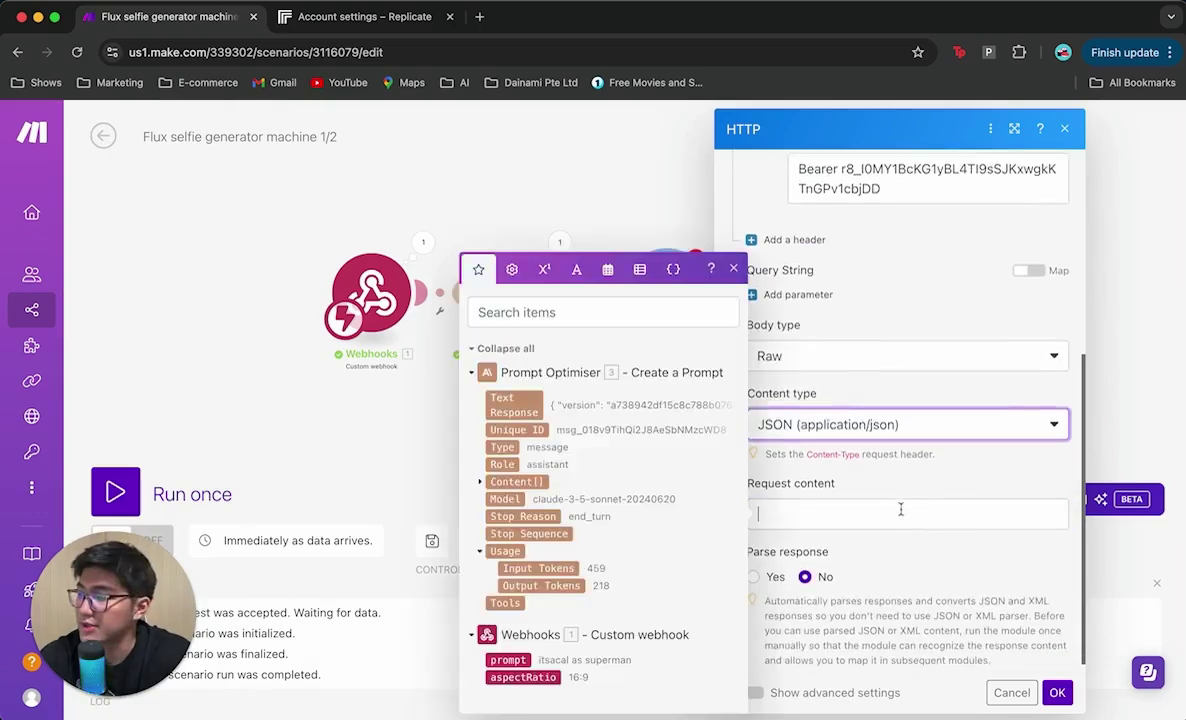
click(540, 410)
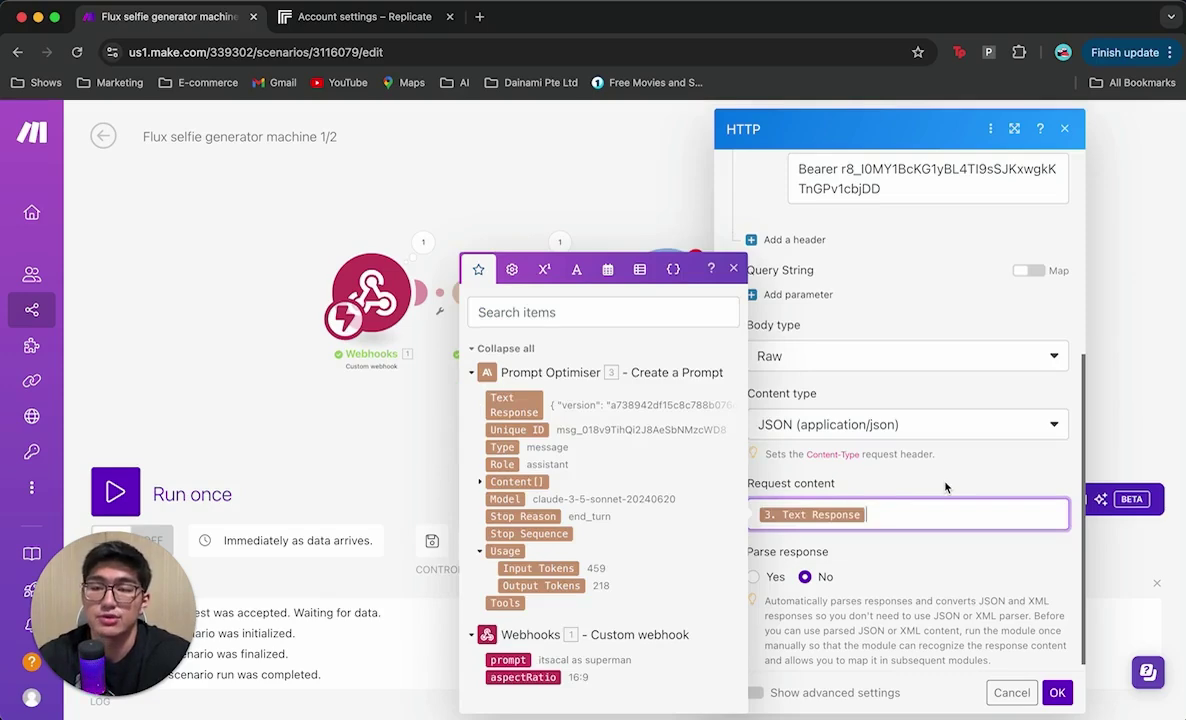
click(945, 487)
Step: Turn on response parsing, save the HTTP settings and scenario, and start a single run
click(752, 577)
click(1057, 692)
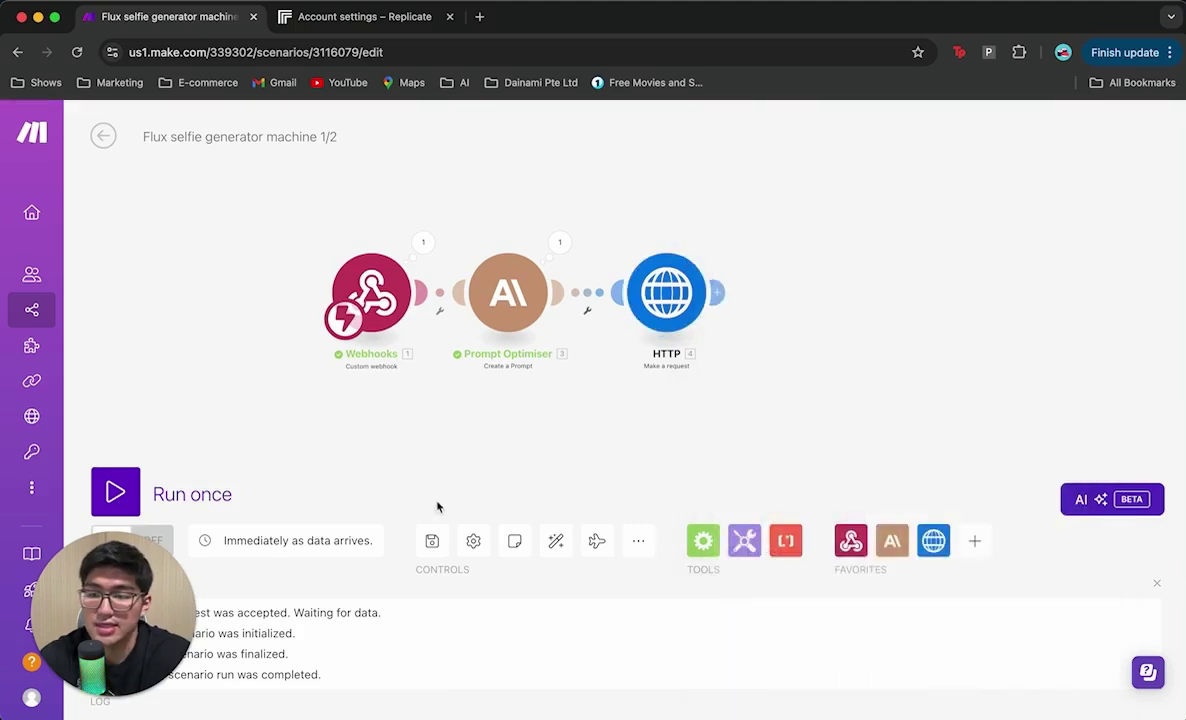
click(432, 540)
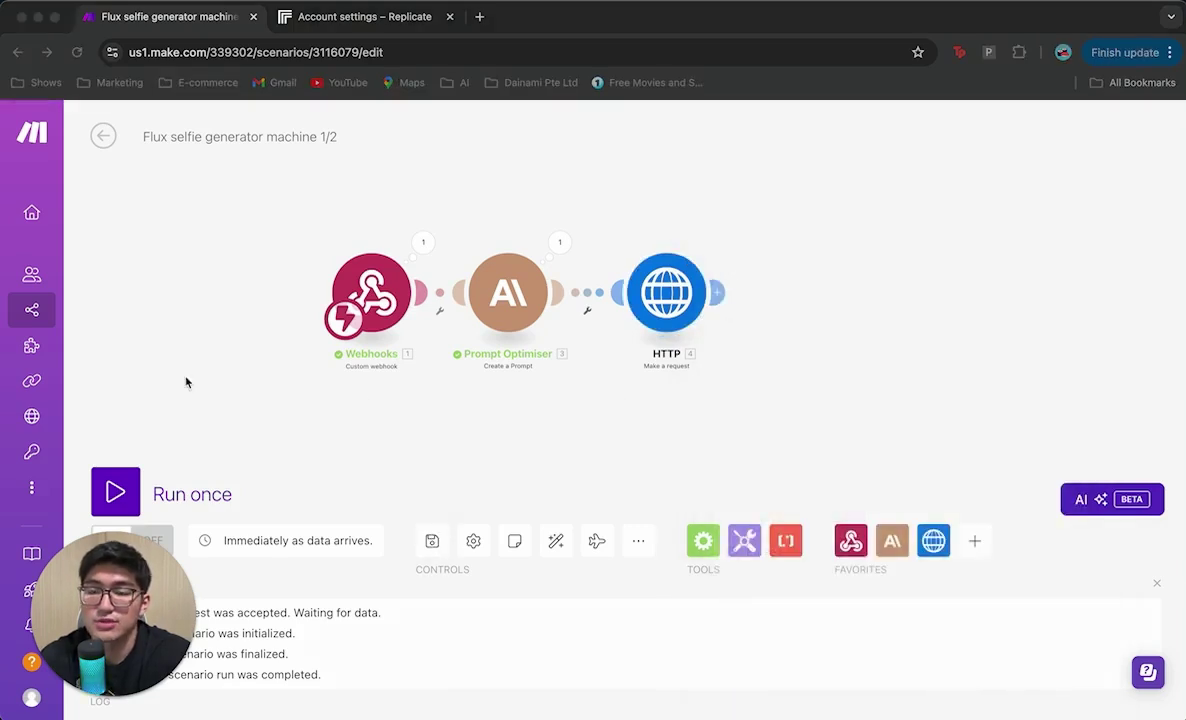
drag(166, 444, 115, 429)
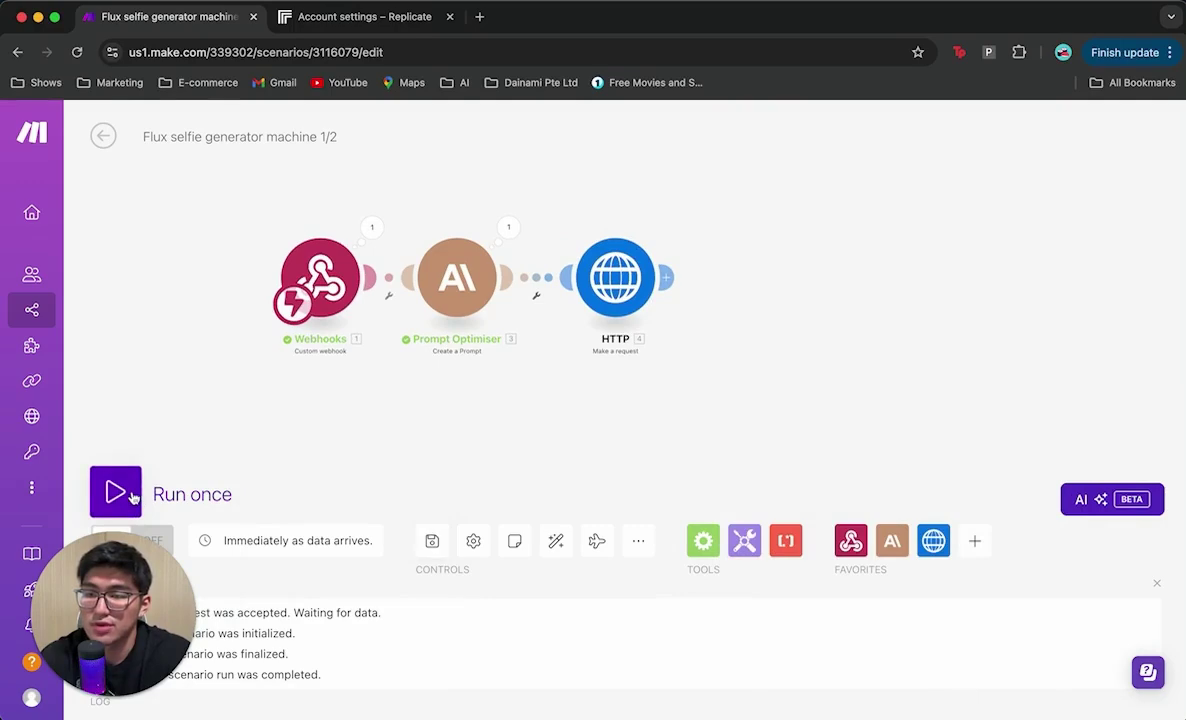
click(133, 497)
Step: Send 'itsacal as superman' from the extension and check the HTTP output returns status 201
click(990, 52)
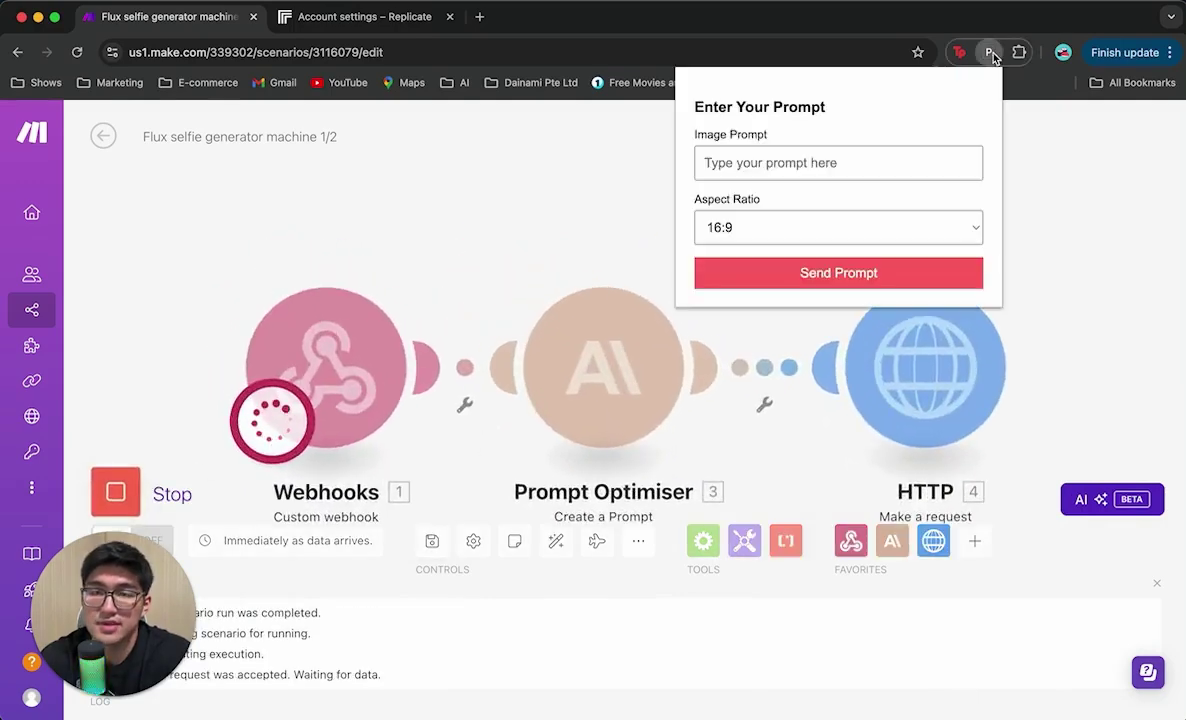
click(844, 161)
text(itsacal as superman)
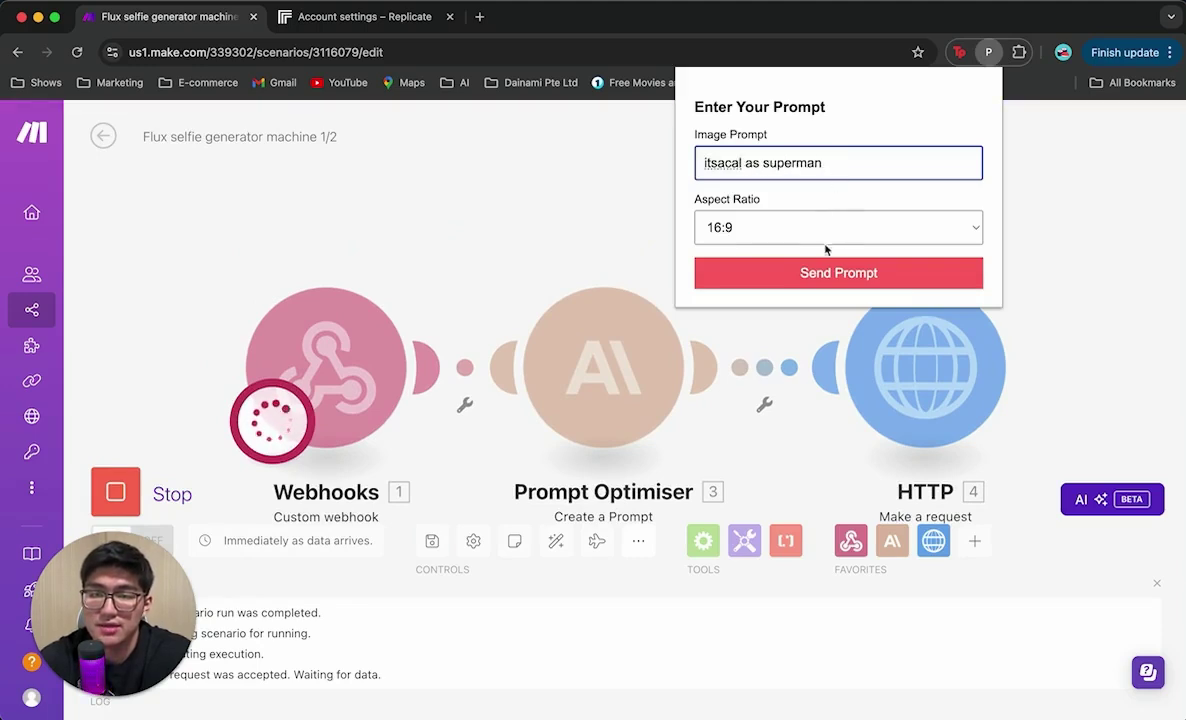
click(826, 273)
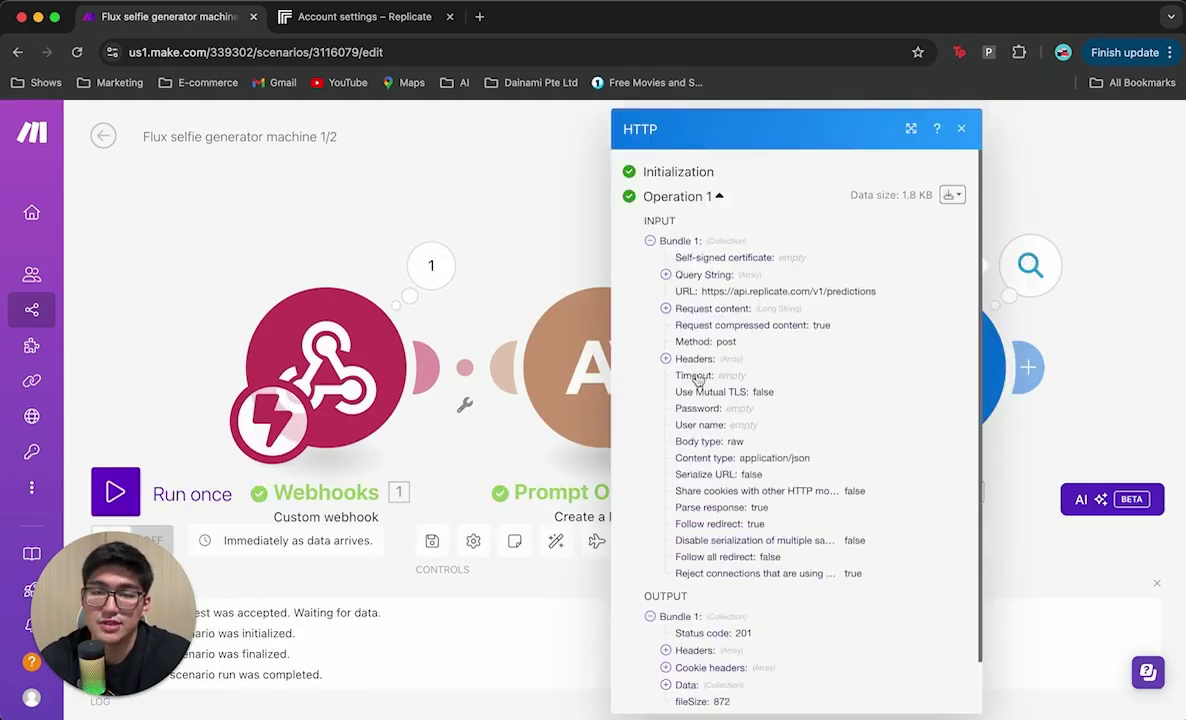
scroll(698, 500, down, 2)
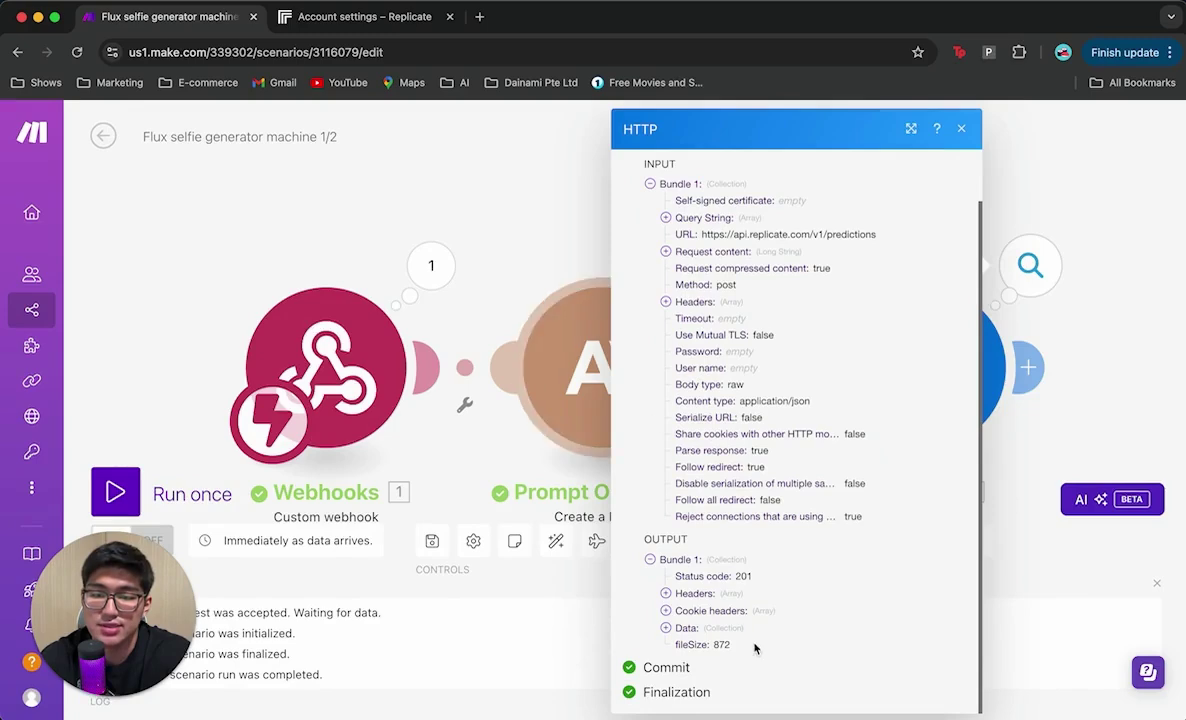
click(1091, 291)
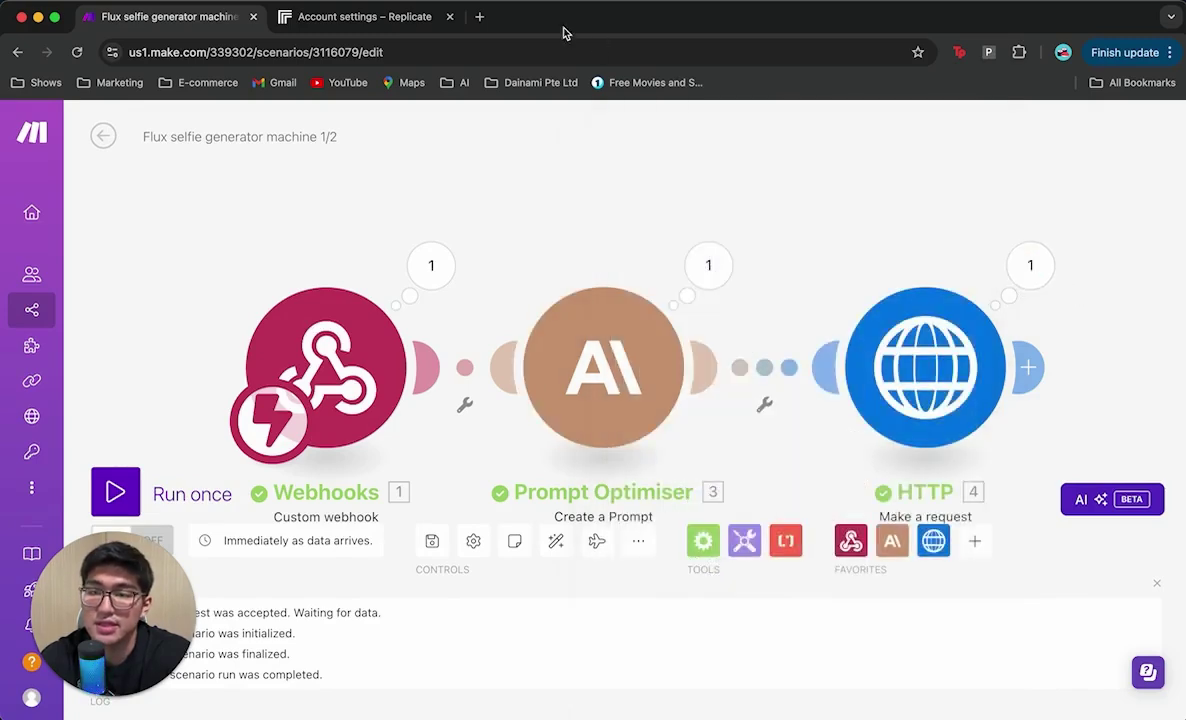
click(360, 20)
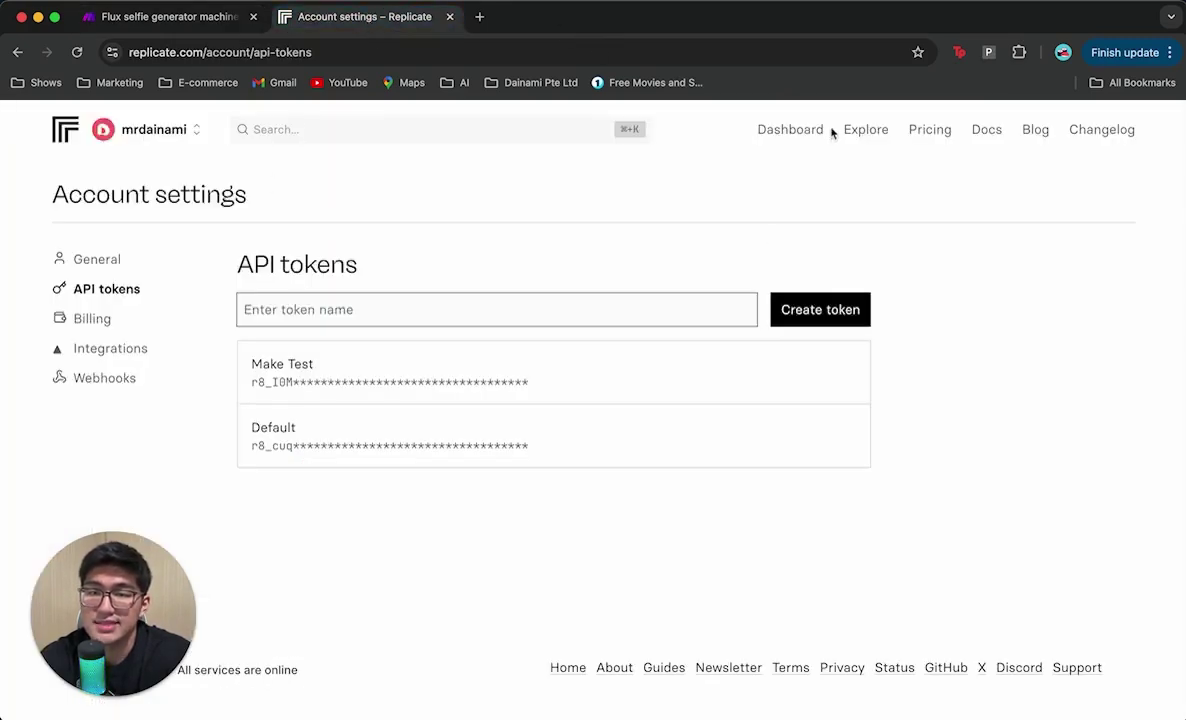
Step: Open the newest Replicate prediction and confirm the flying itsacal Superman image succeeded
click(810, 132)
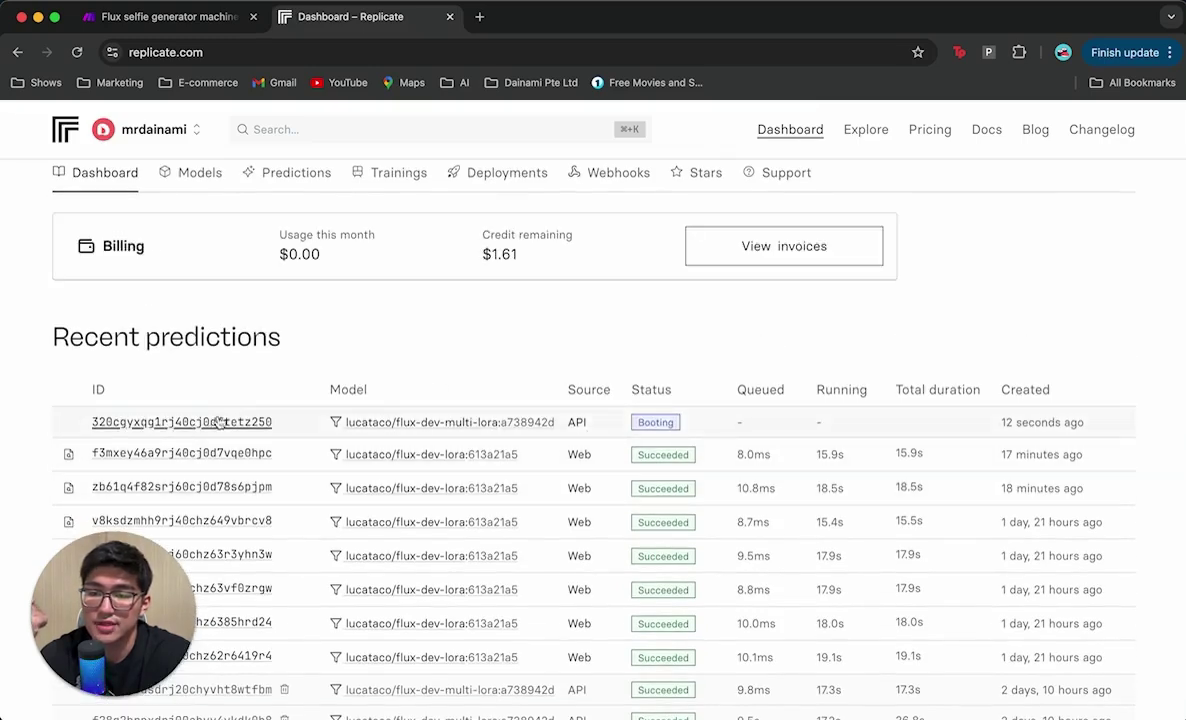
click(210, 422)
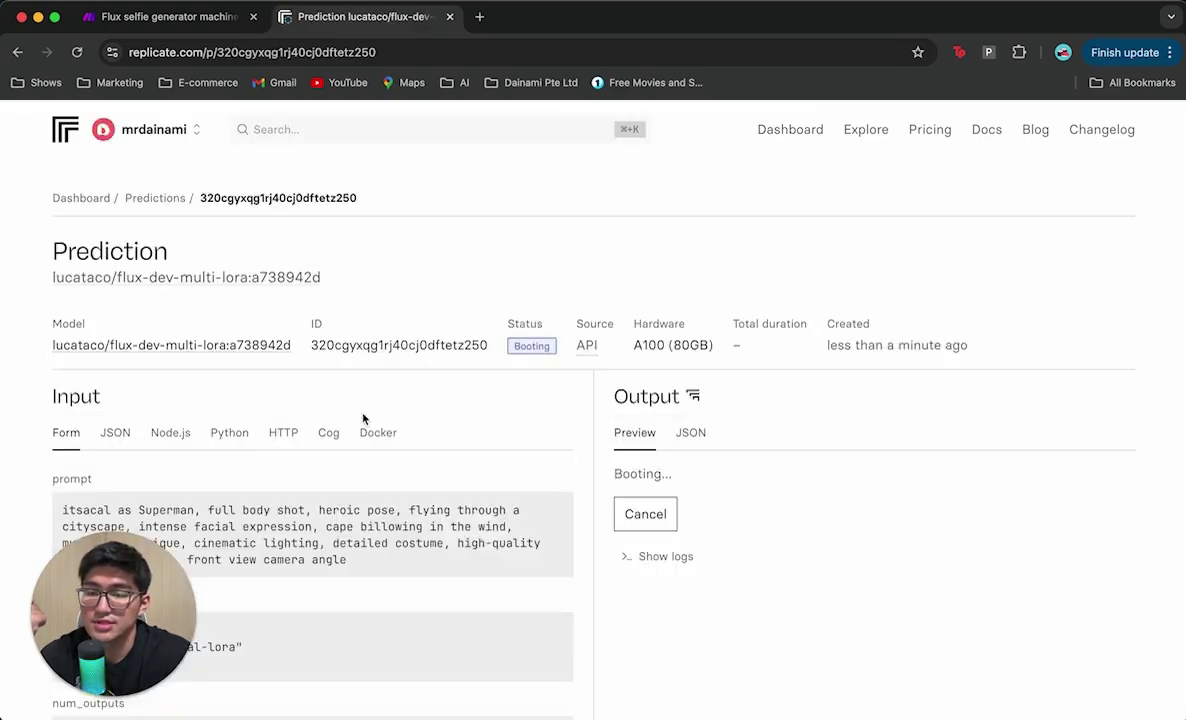
scroll(566, 450, down, 4)
scroll(567, 453, down, 1)
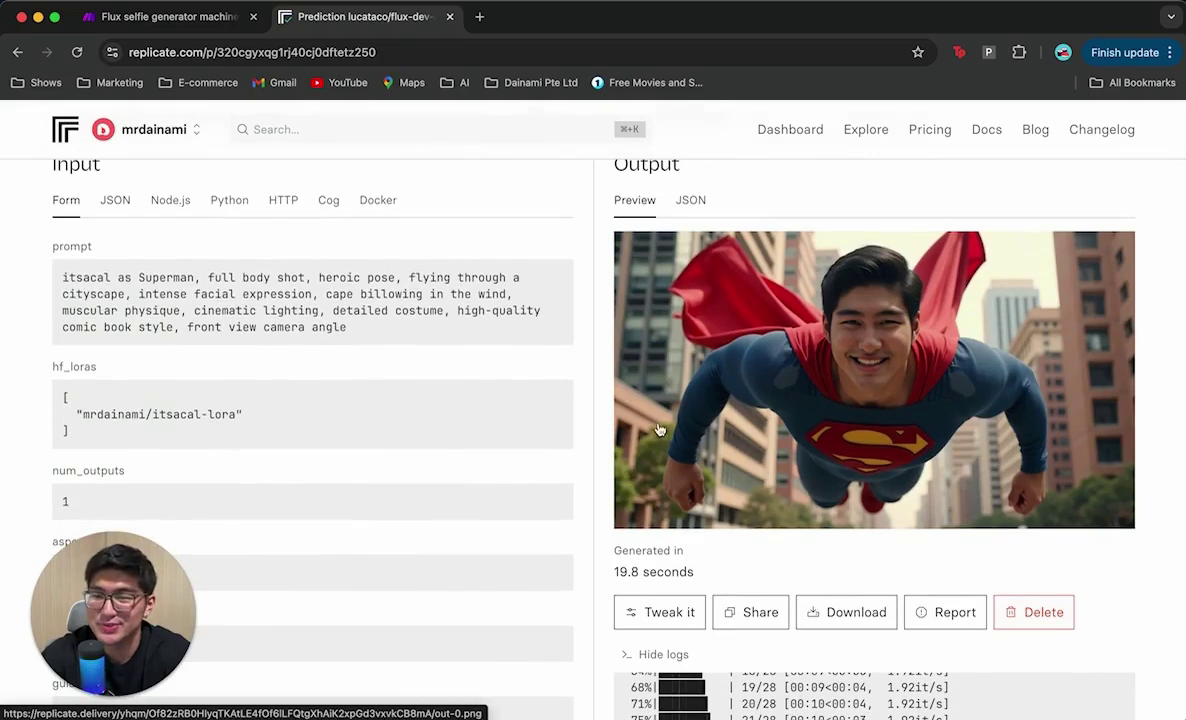
scroll(838, 452, down, 5)
scroll(838, 447, up, 5)
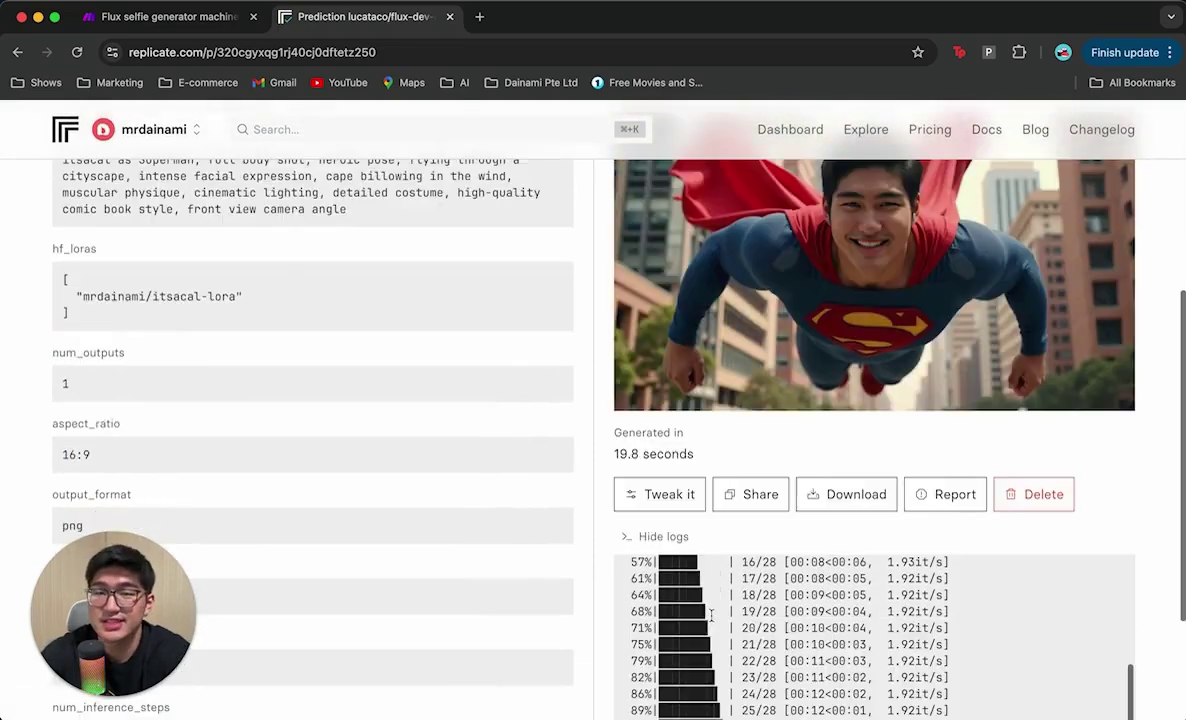
scroll(741, 431, up, 8)
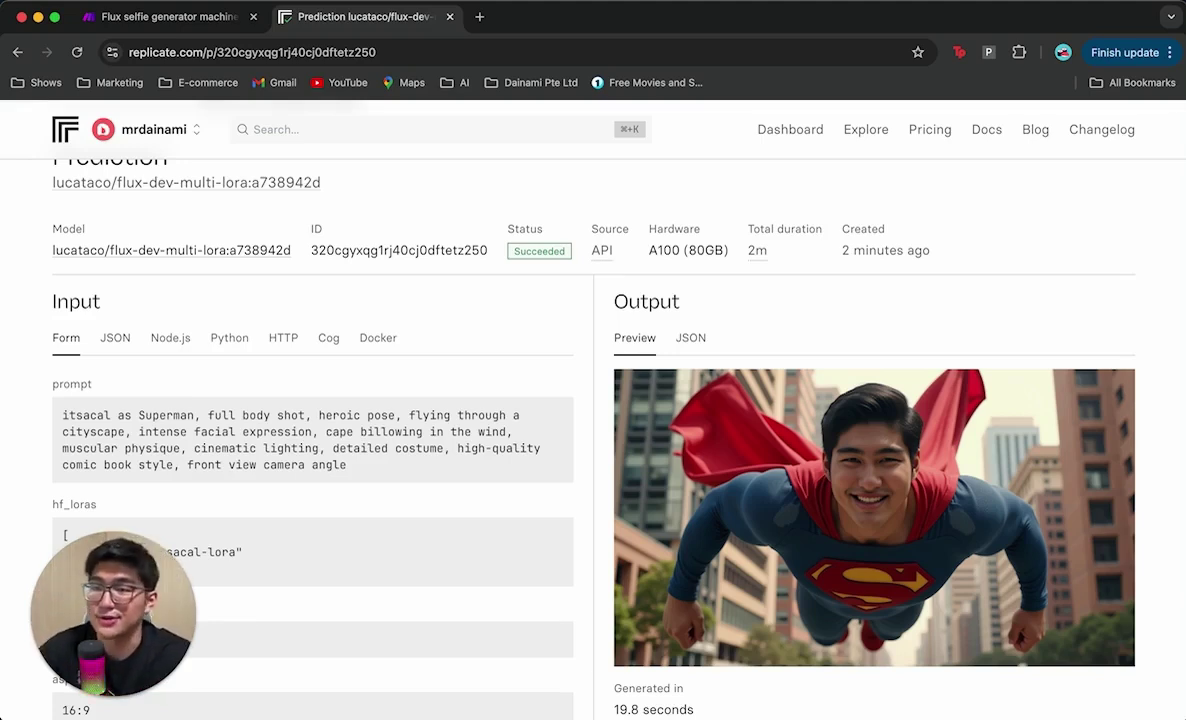
click(218, 14)
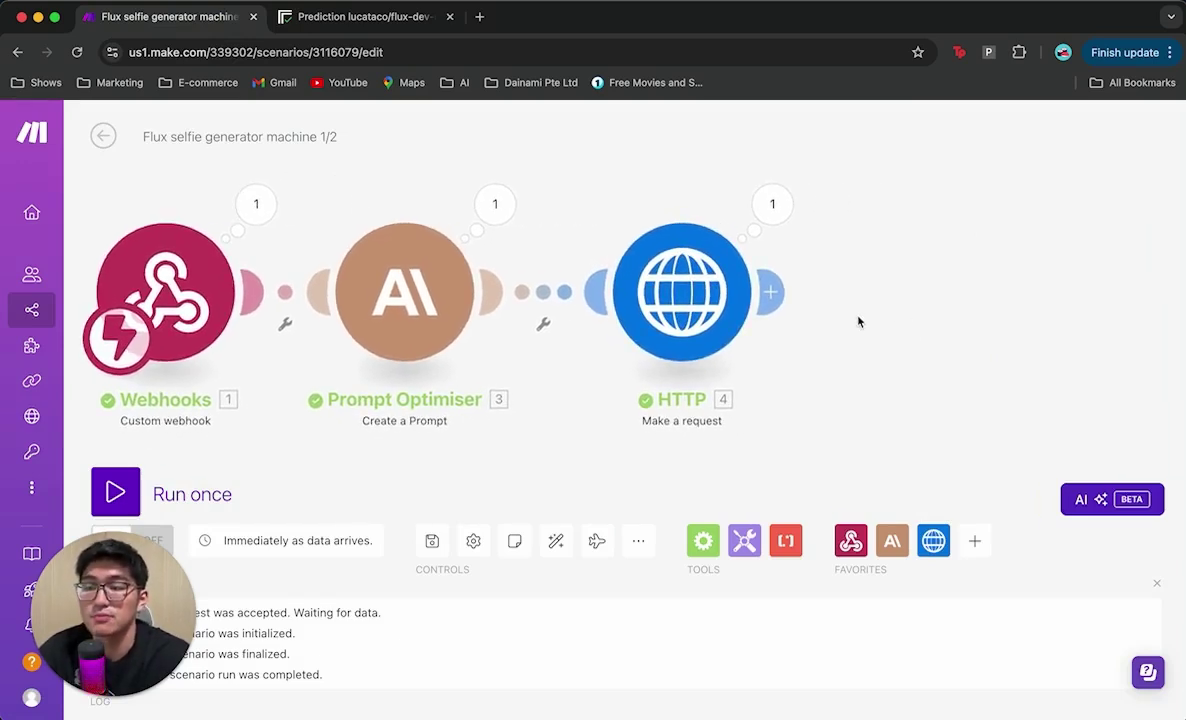
Step: Add a Tools Sleep module after the HTTP request with an 80-second delay
scroll(858, 321, down, 2)
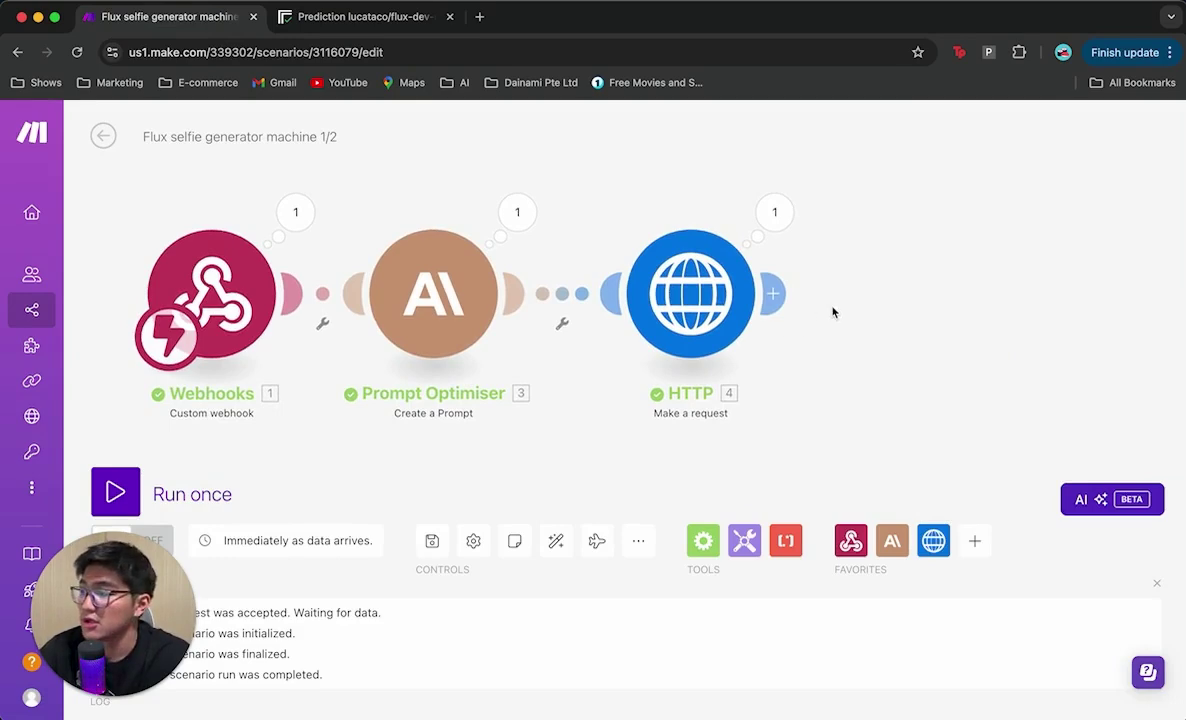
drag(865, 327, 750, 318)
click(656, 292)
text(sleep)
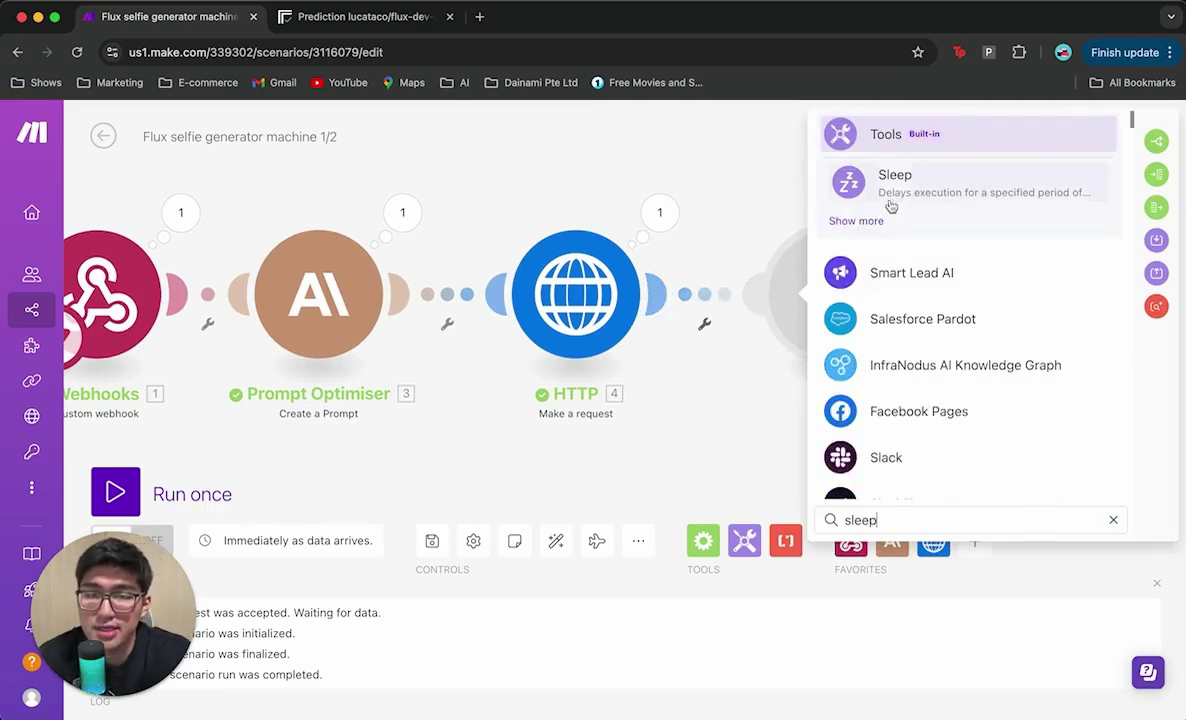
click(894, 185)
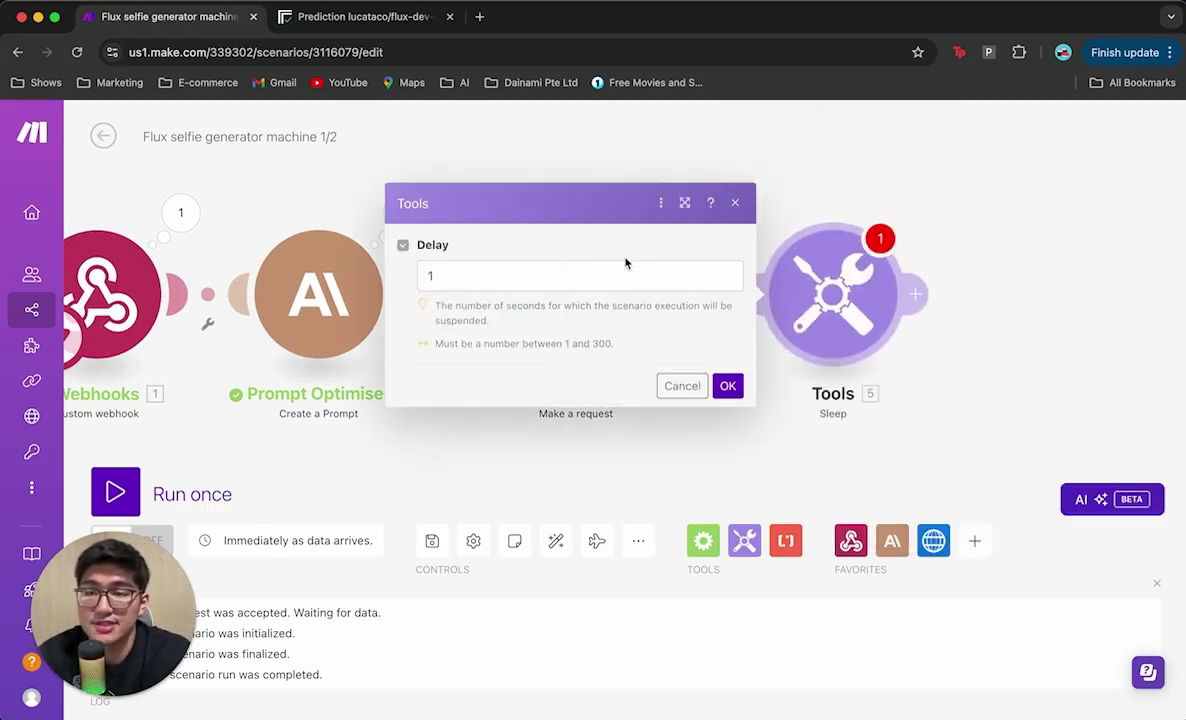
click(624, 280)
key(BackSpace)
text(80)
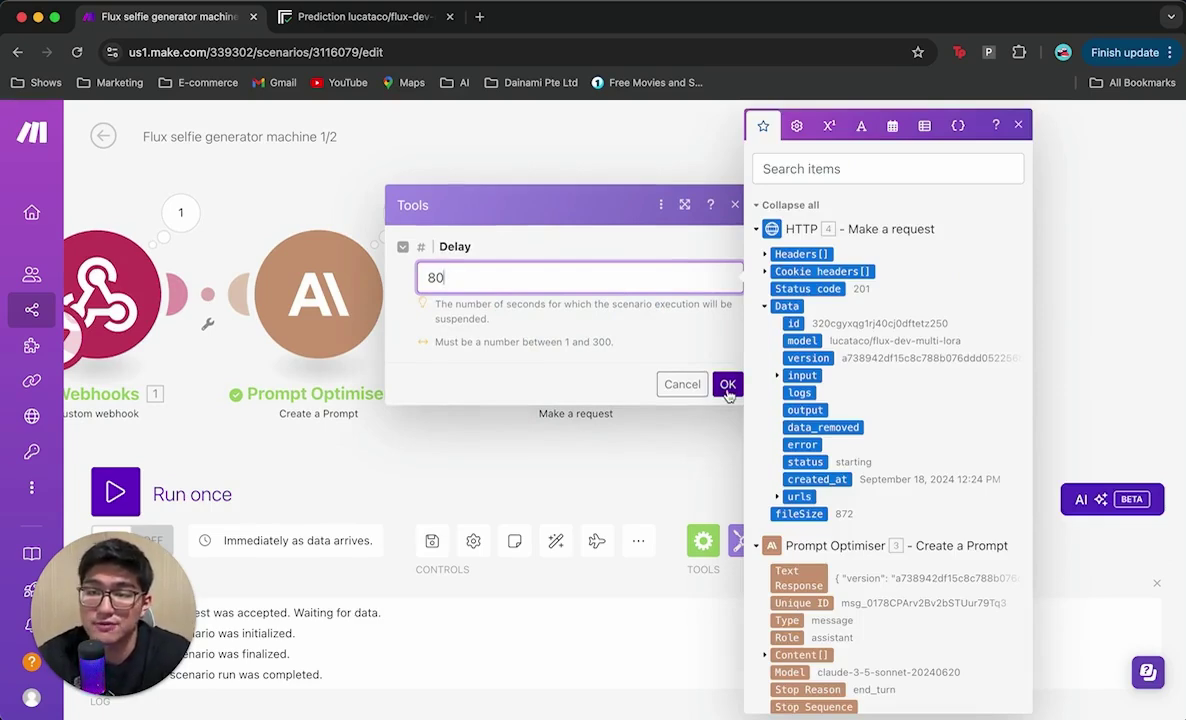
click(727, 385)
click(770, 325)
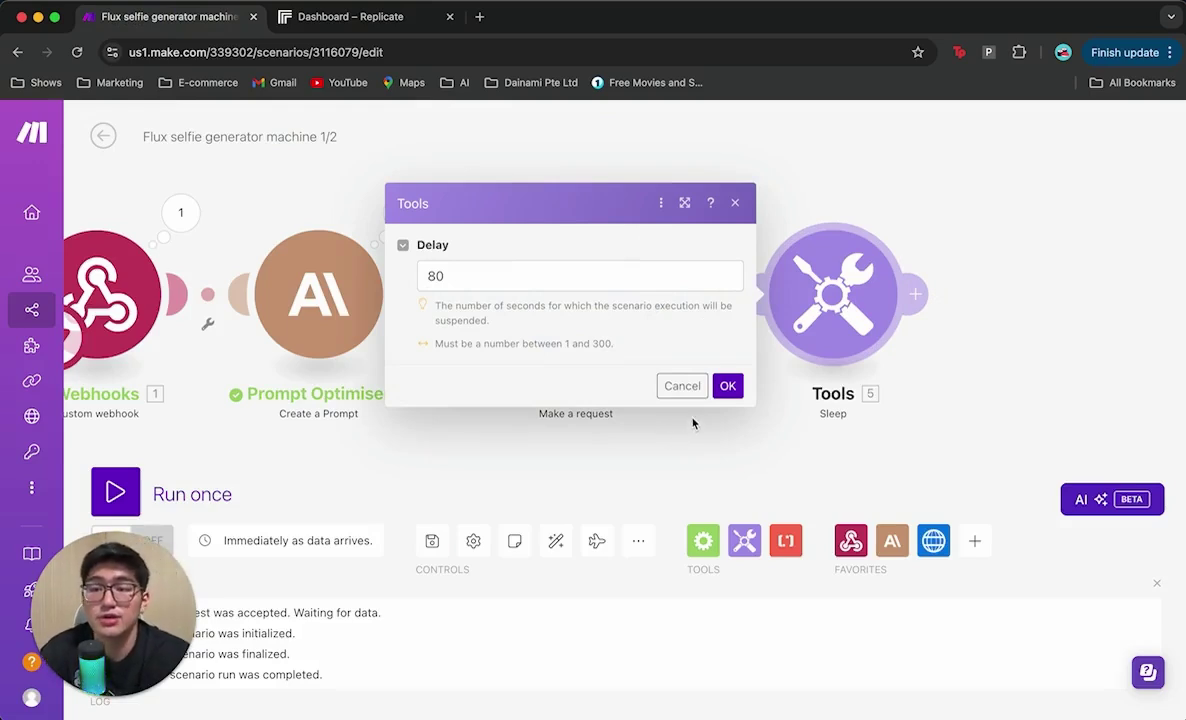
Step: Add an HTTP Make a request module after Sleep, with its URL mapped to the prediction's urls get
click(727, 385)
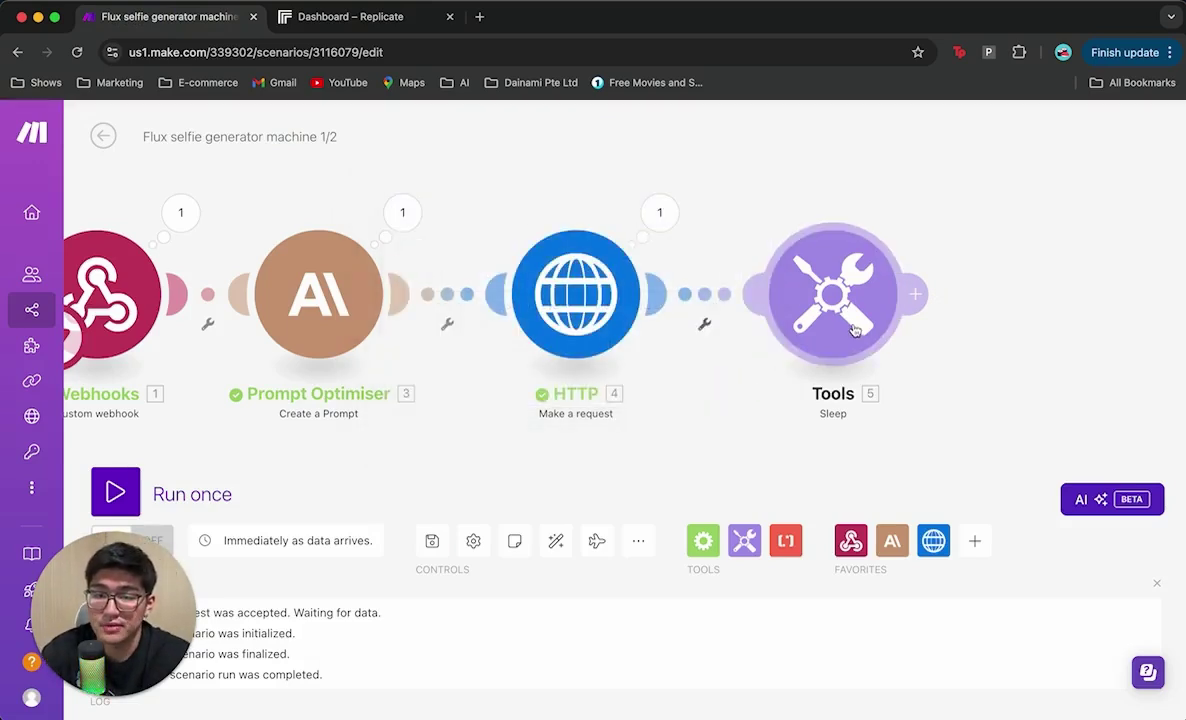
click(891, 294)
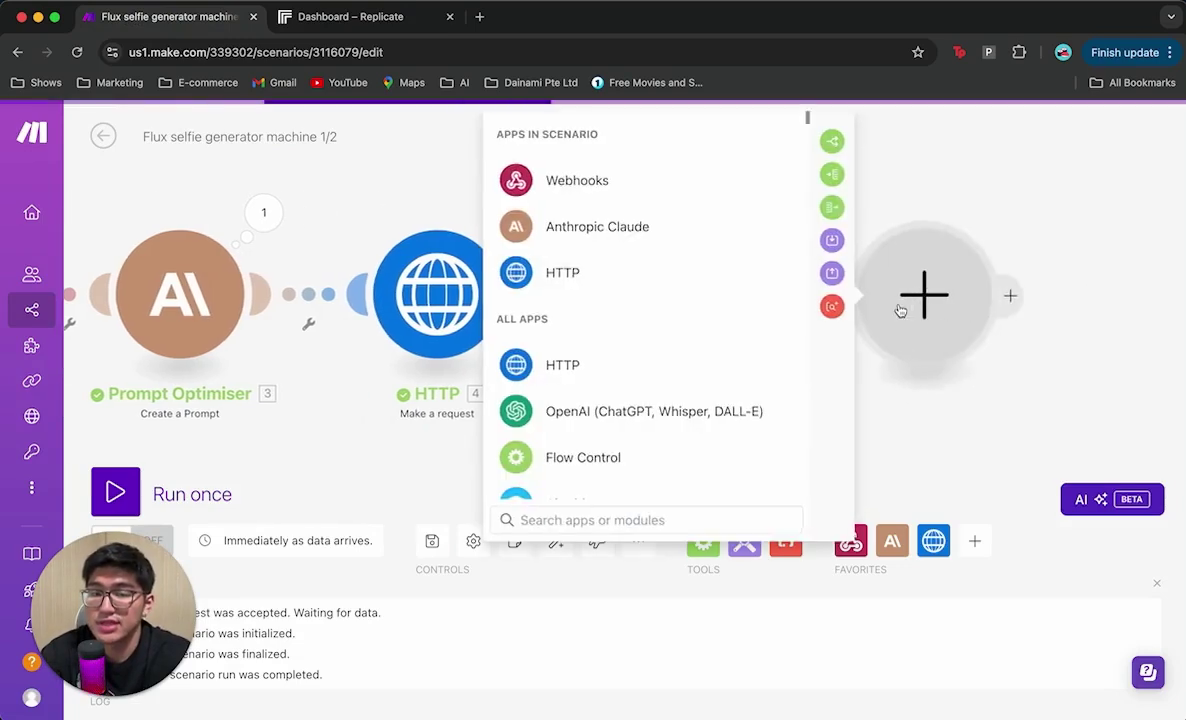
text(http)
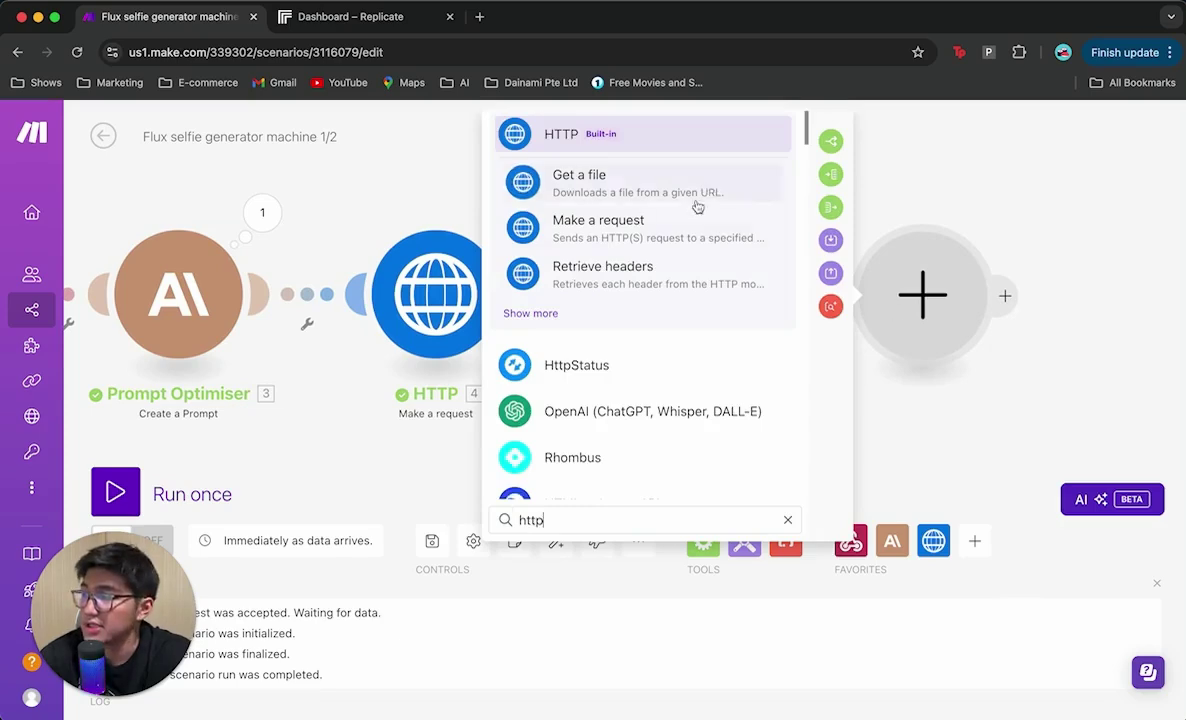
click(688, 226)
click(596, 257)
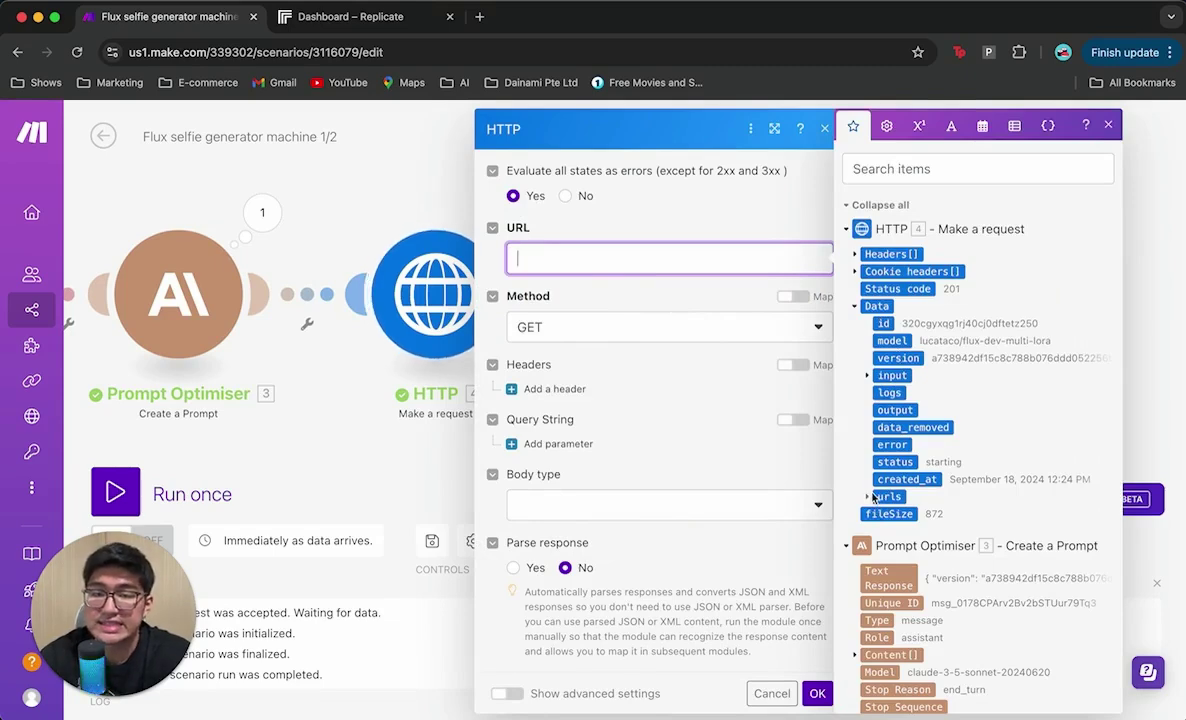
click(865, 498)
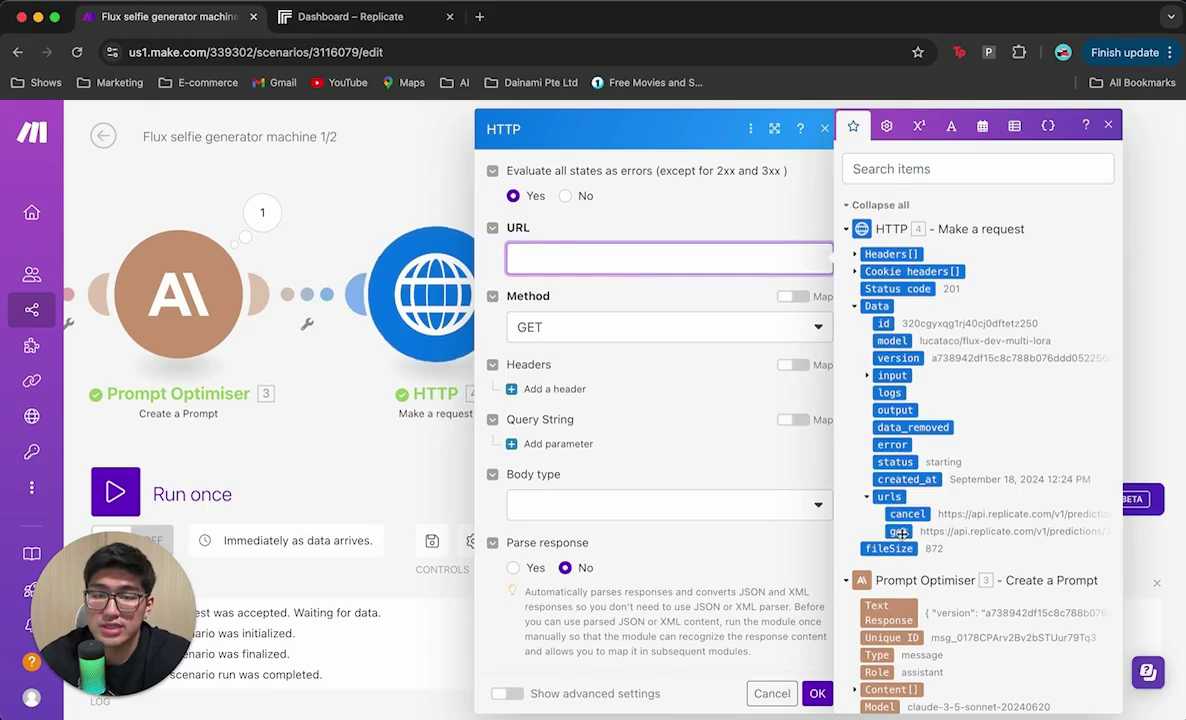
click(898, 531)
click(650, 358)
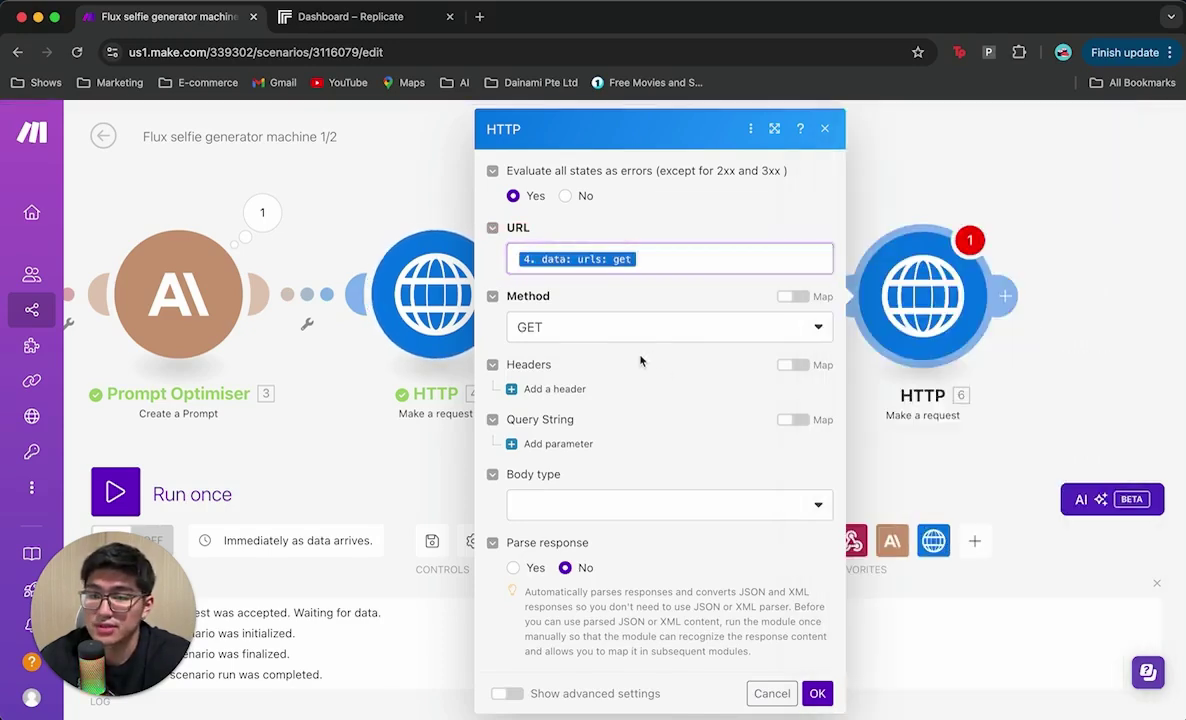
Step: Add an Authorization request header whose value is the pasted API token
click(540, 389)
click(622, 442)
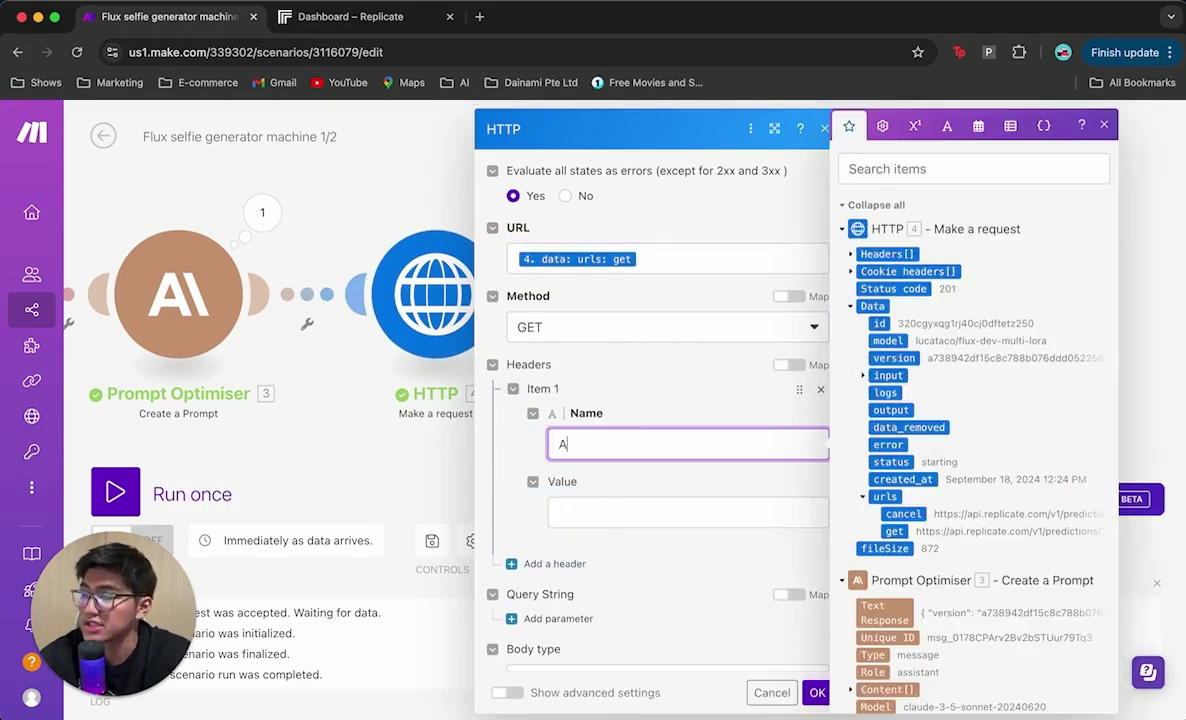
text(Authorization)
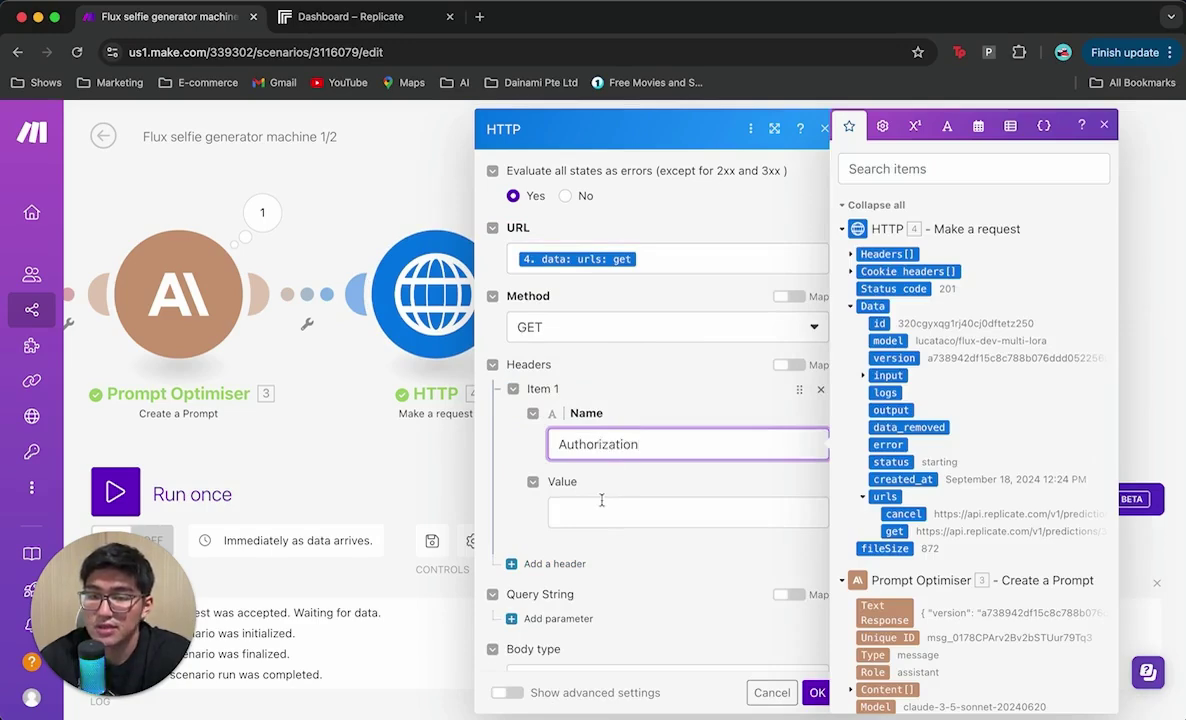
key(Tab)
key(super+Tab)
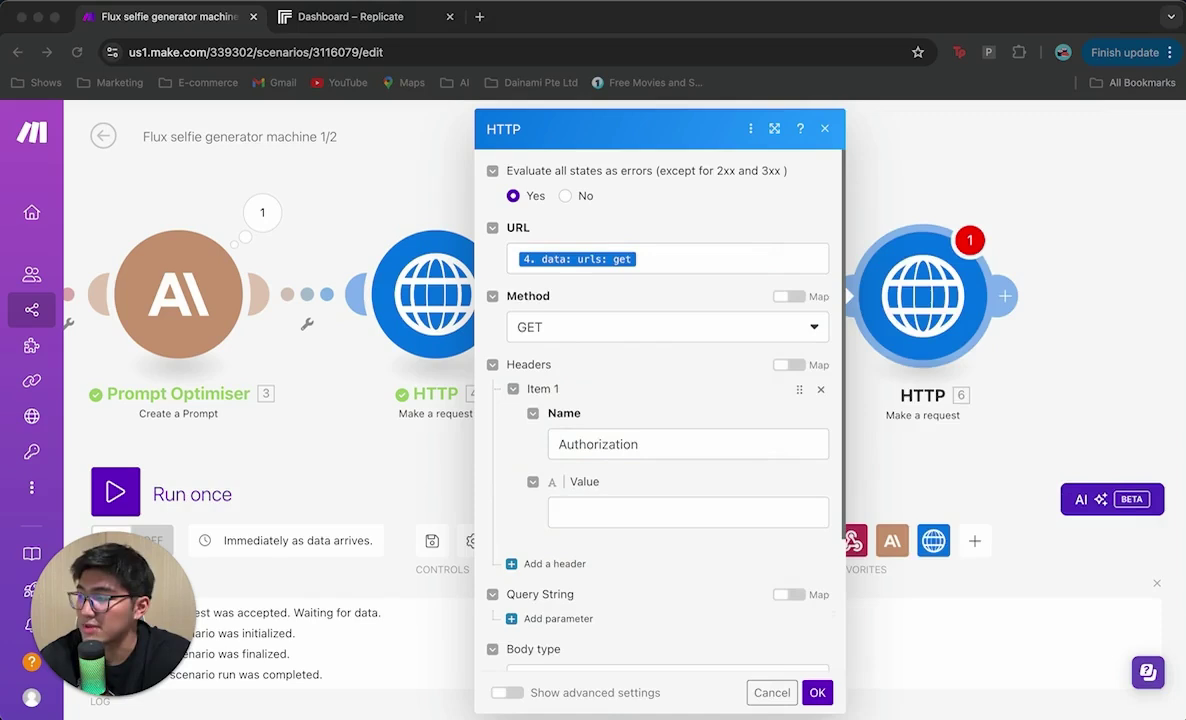
click(620, 512)
key(ctrl+v)
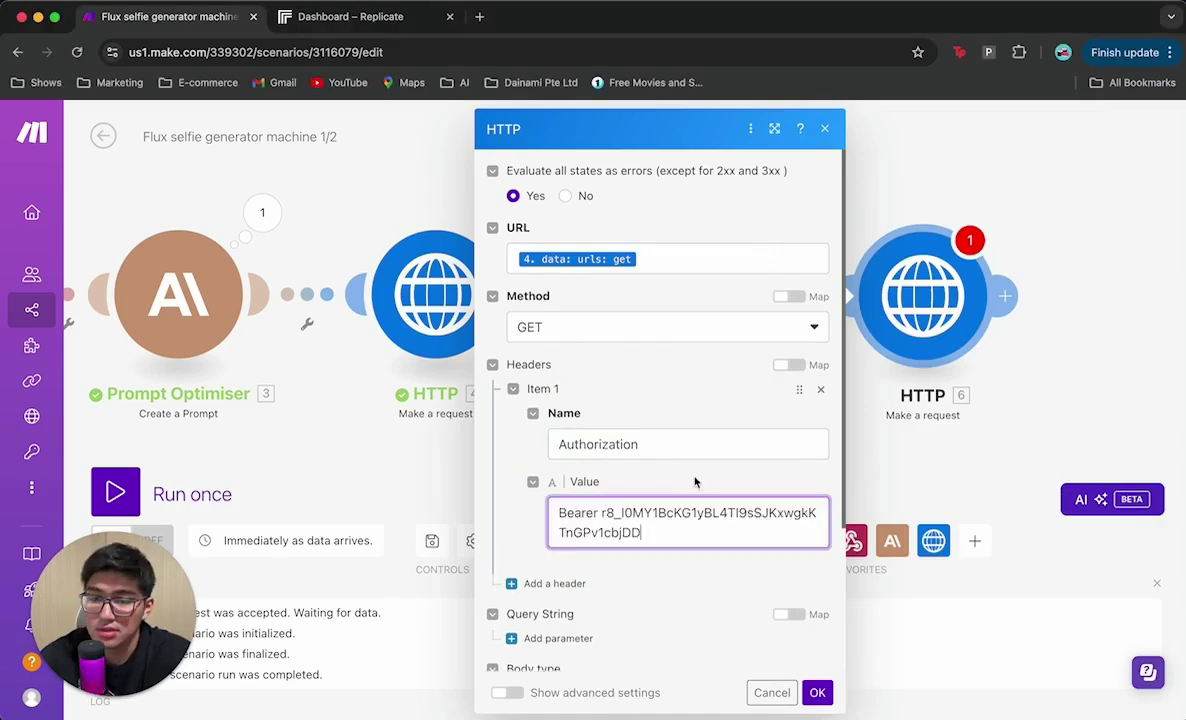
scroll(690, 480, down, 3)
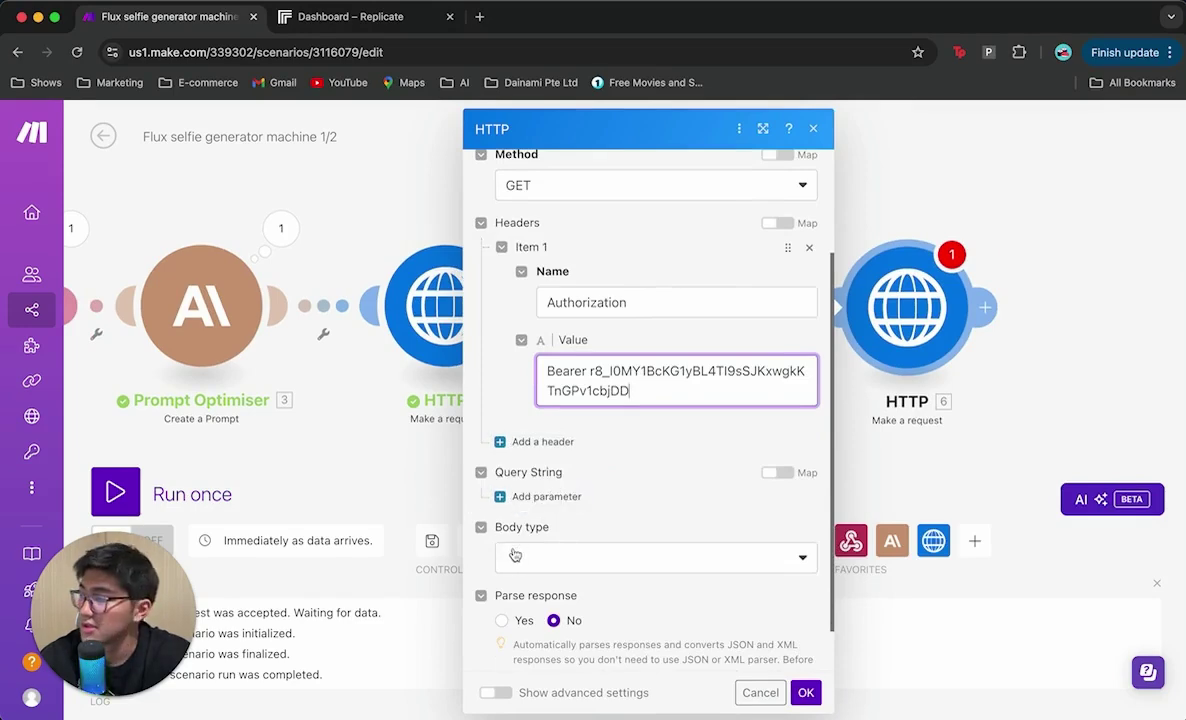
Step: Add a Content-Type header with the value application/json
click(543, 445)
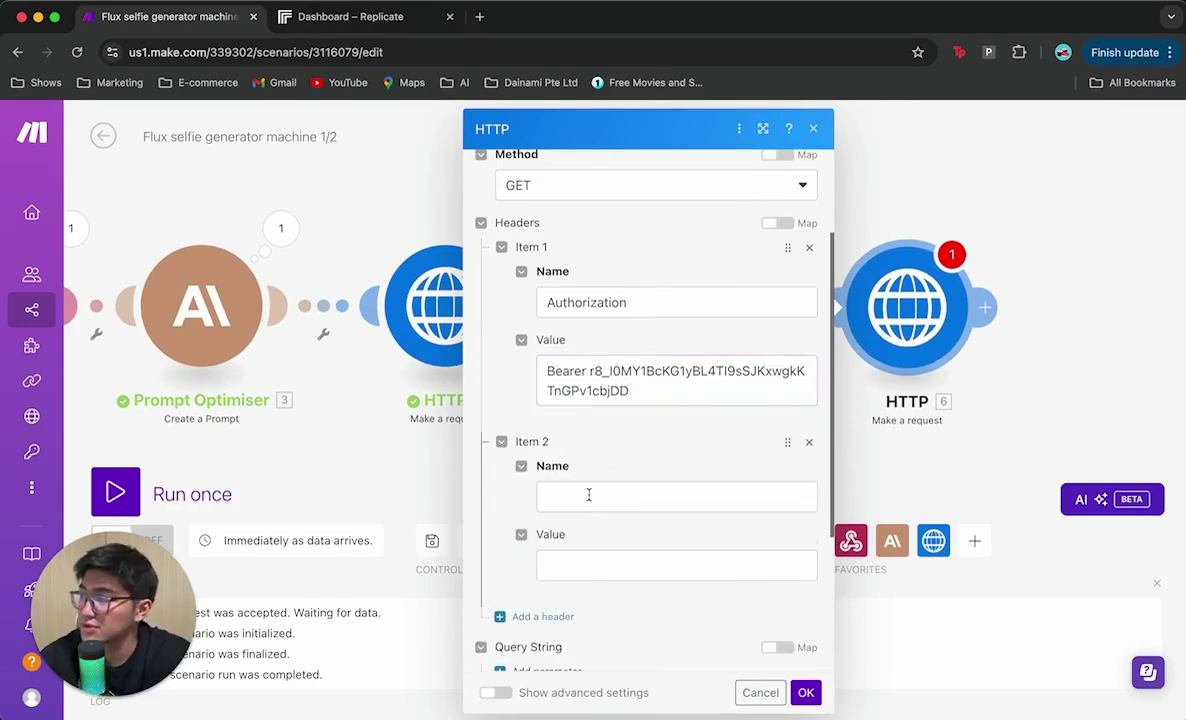
click(588, 494)
text(Content-Typ)
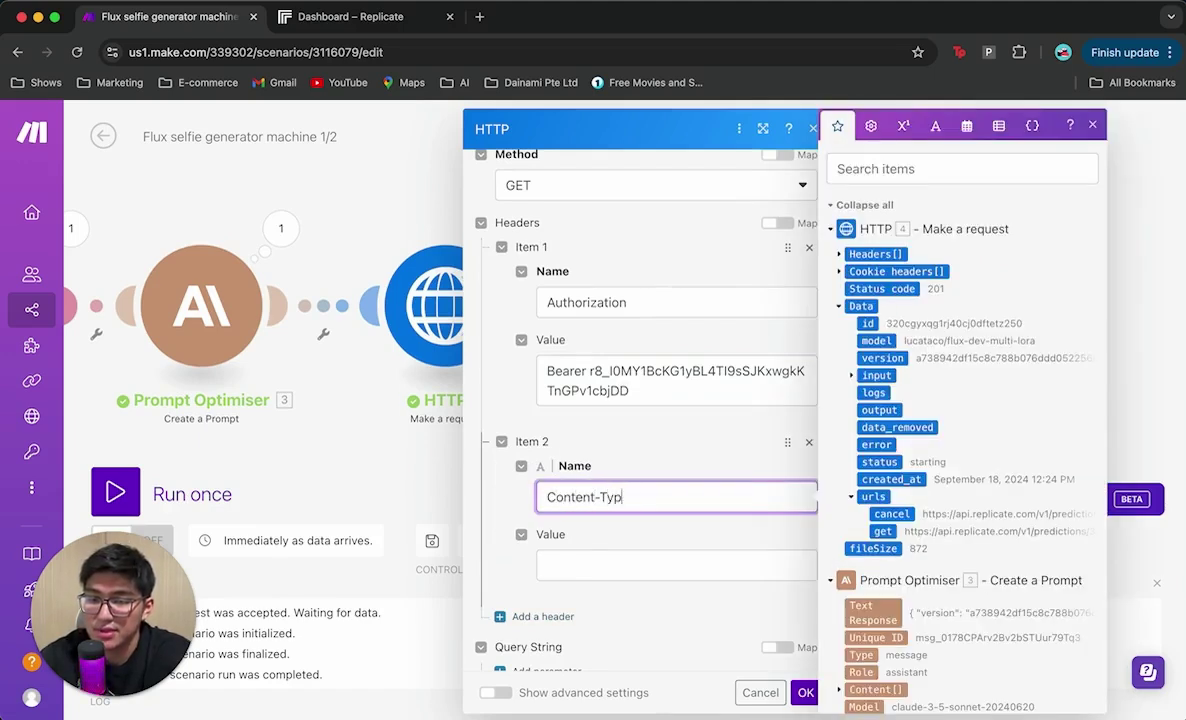
click(635, 553)
text(application/json)
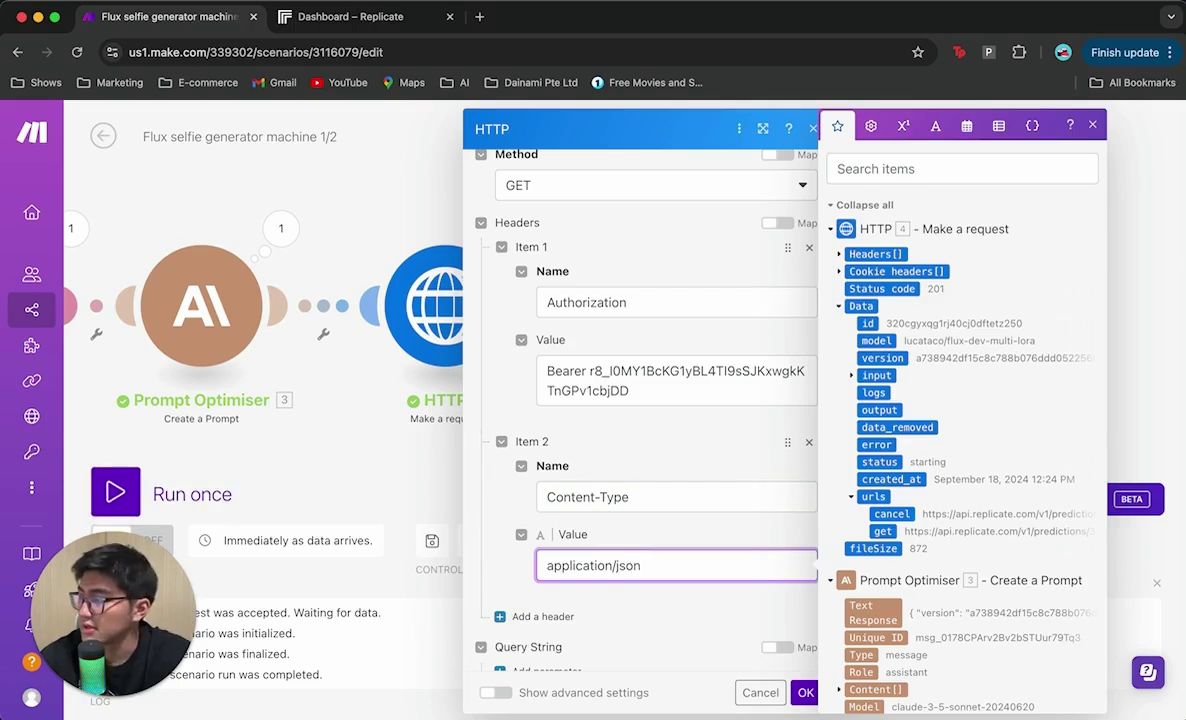
Step: Set the body type to Raw with JSON content, enable response parsing, and save the module
scroll(600, 500, down, 5)
click(620, 505)
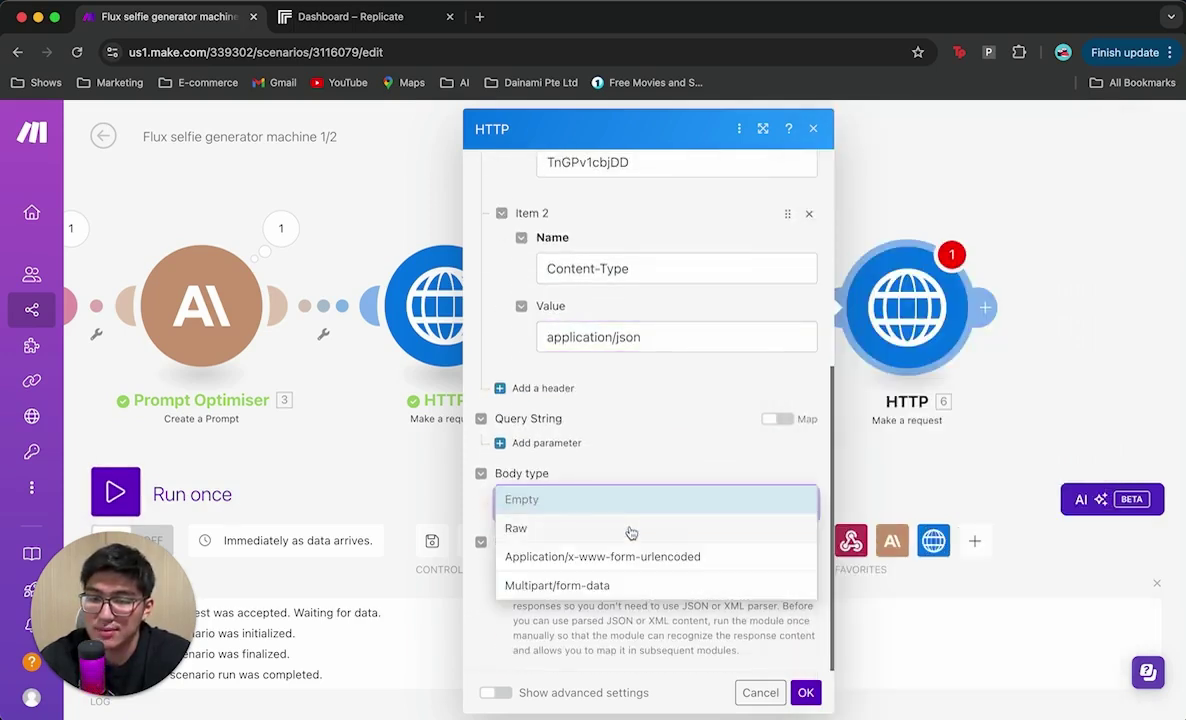
click(631, 530)
click(627, 576)
click(659, 460)
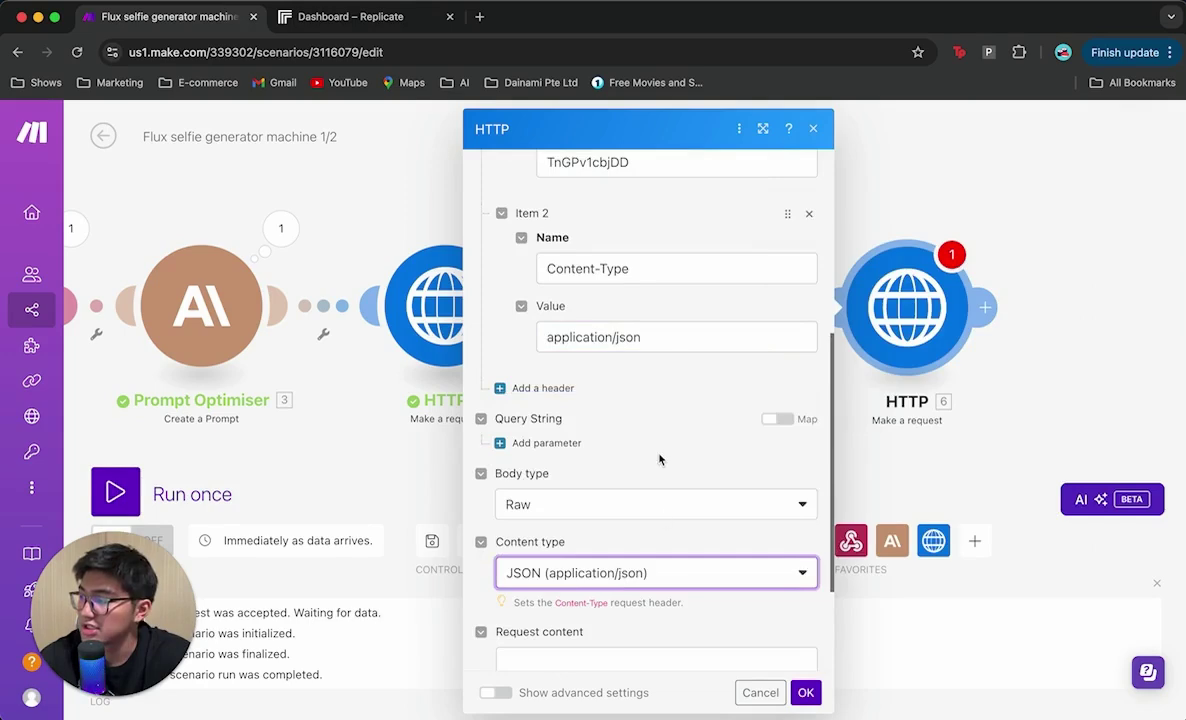
scroll(660, 500, down, 3)
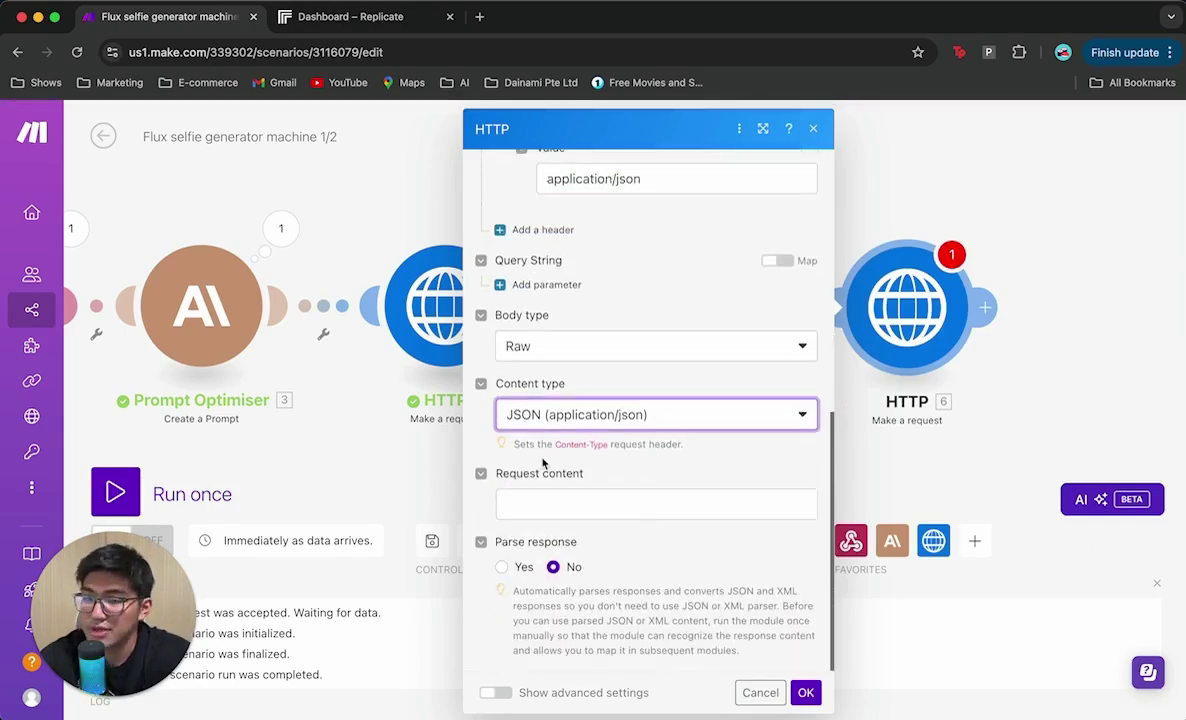
click(502, 567)
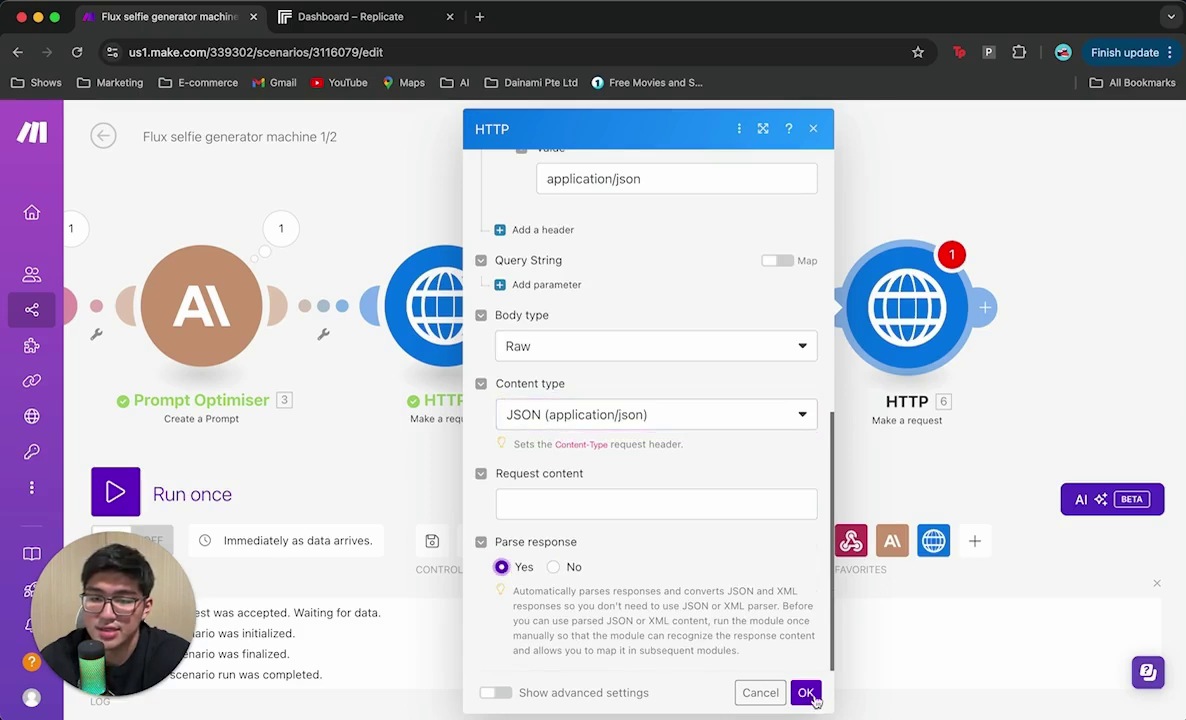
click(808, 694)
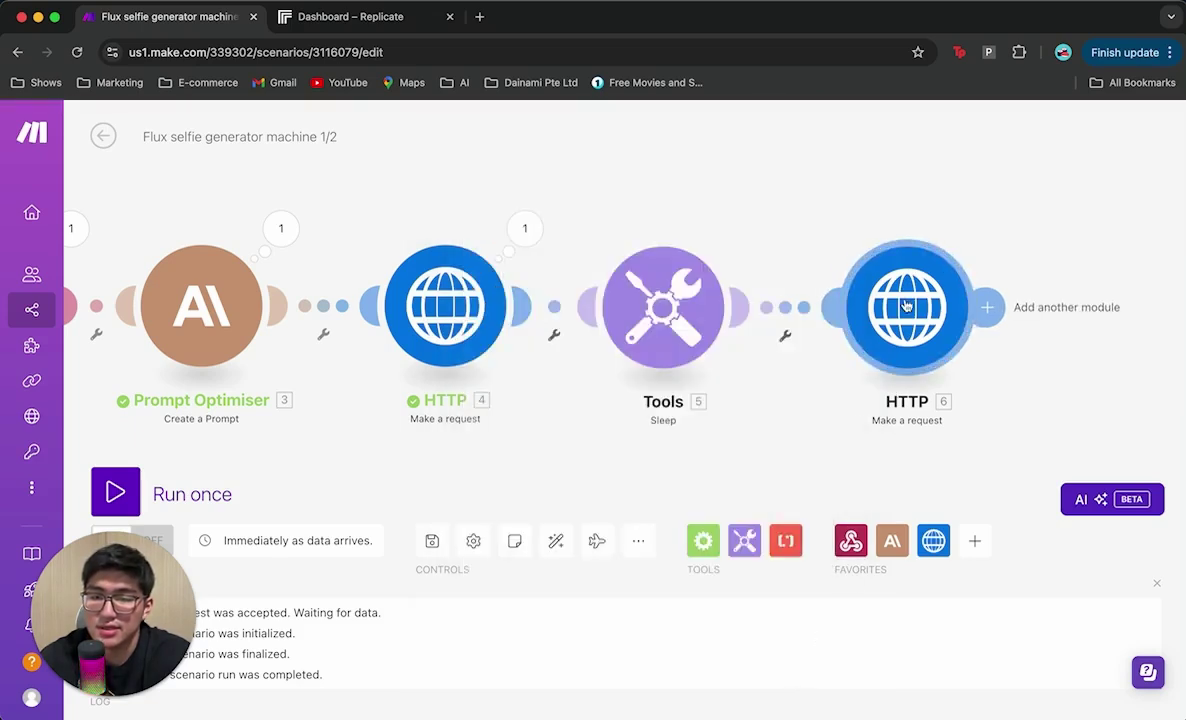
Step: Run the scenario once and send the prompt 'Itsacal as dead' from the extension
drag(905, 305, 883, 305)
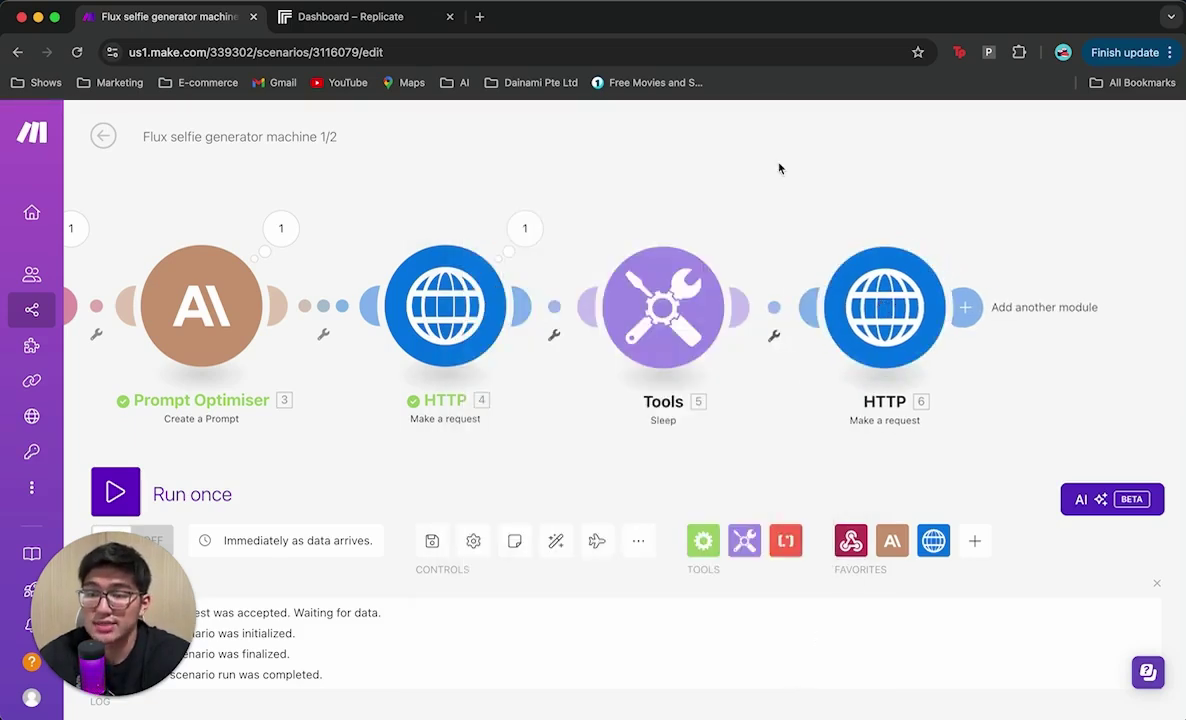
drag(447, 485, 455, 445)
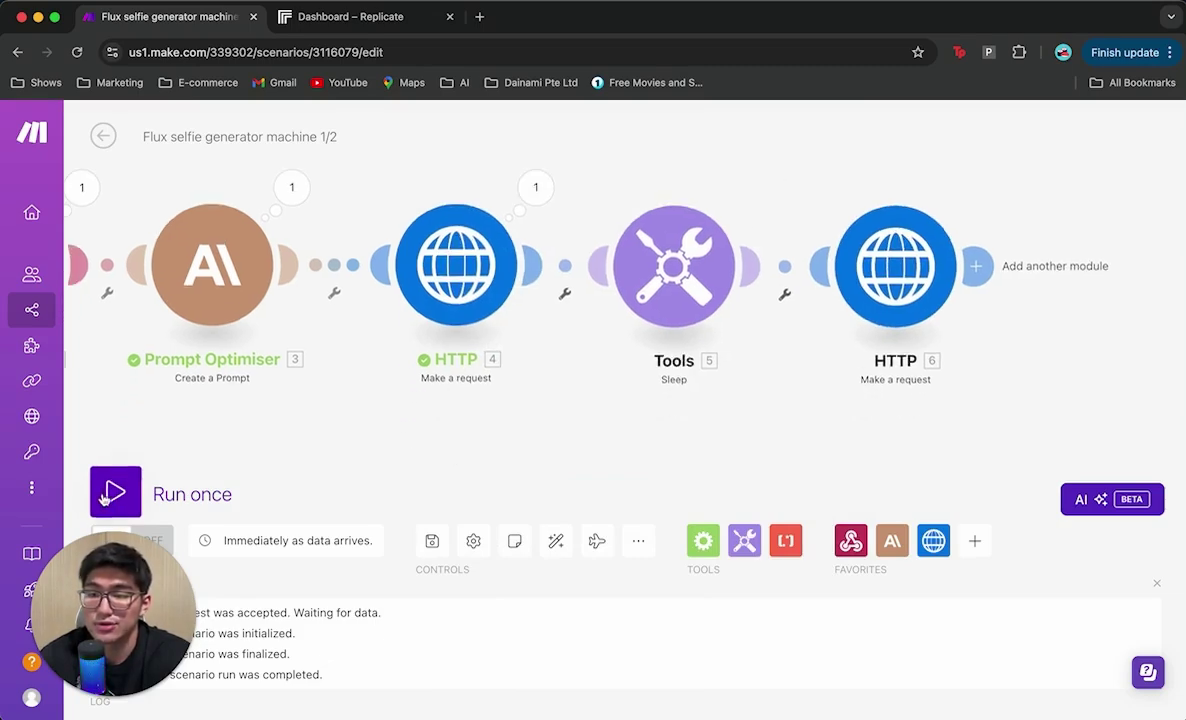
click(116, 492)
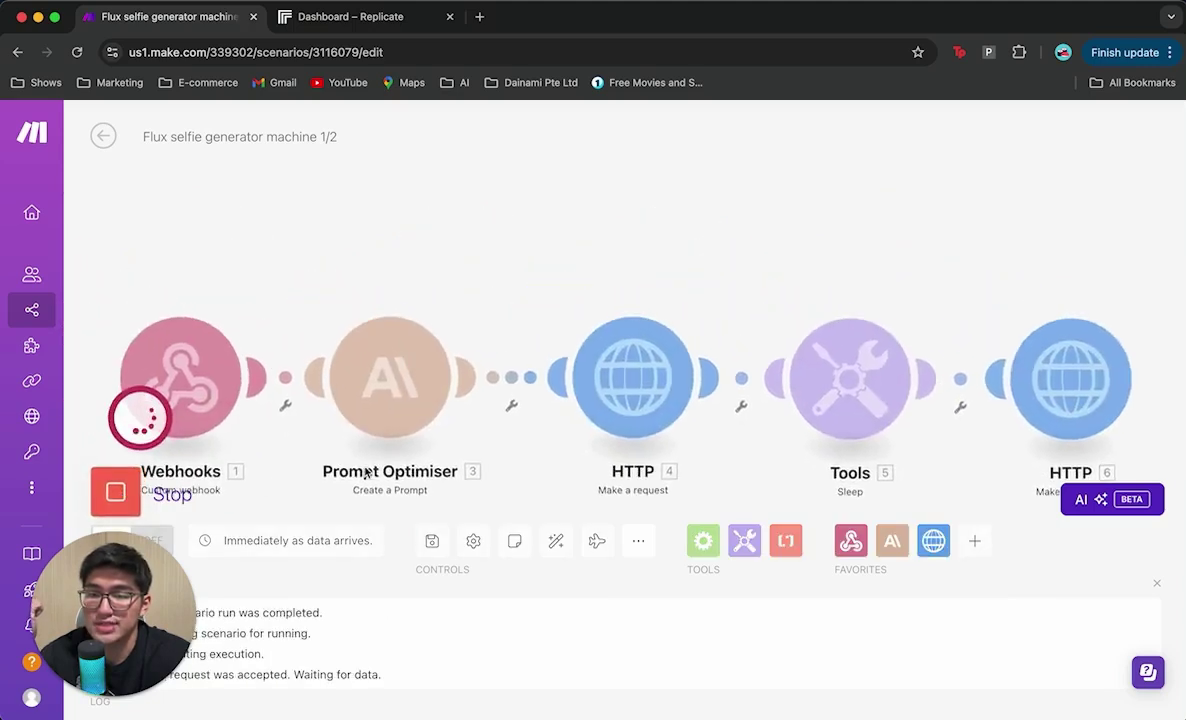
click(988, 52)
click(874, 161)
text(I)
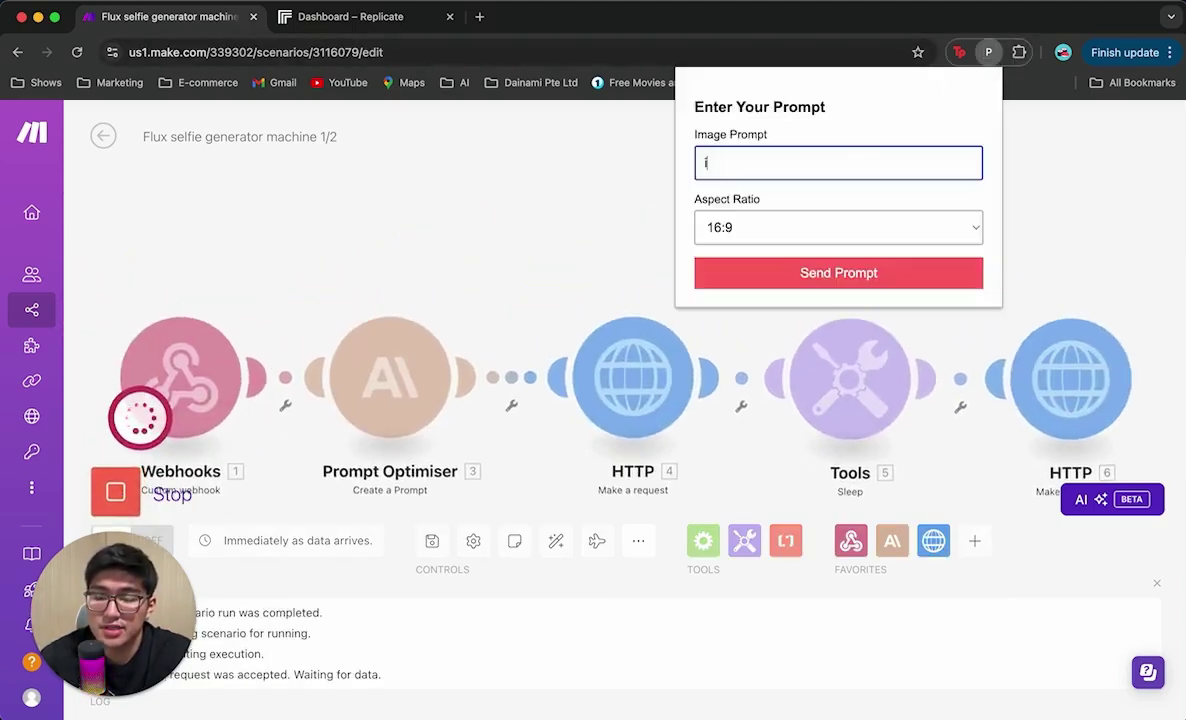
text(tsacal as deadpool)
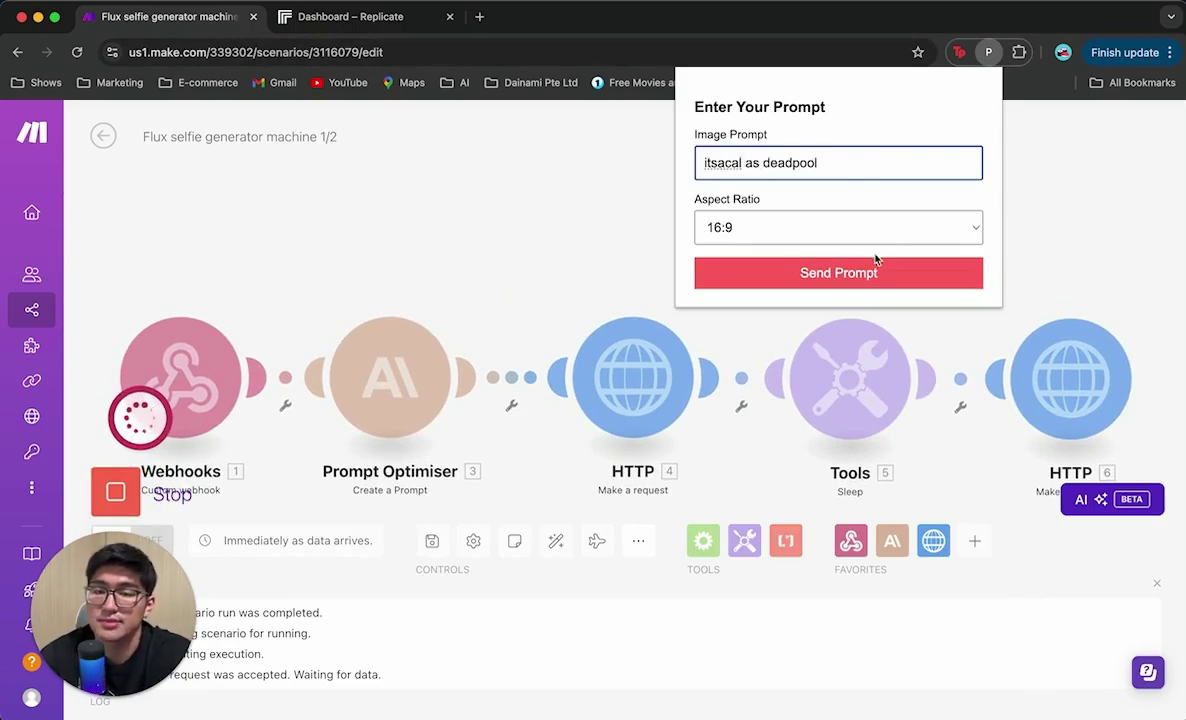
click(873, 274)
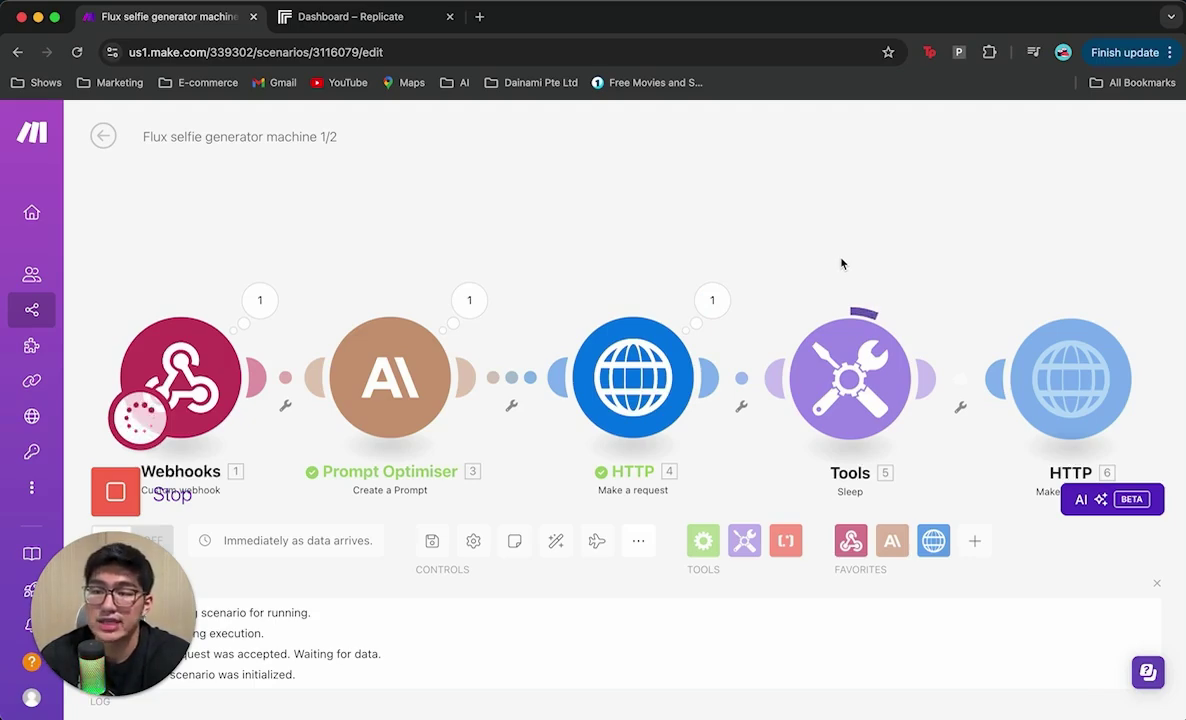
Step: Inspect the final HTTP module's Data output to find the generated .png image link
drag(841, 263, 656, 197)
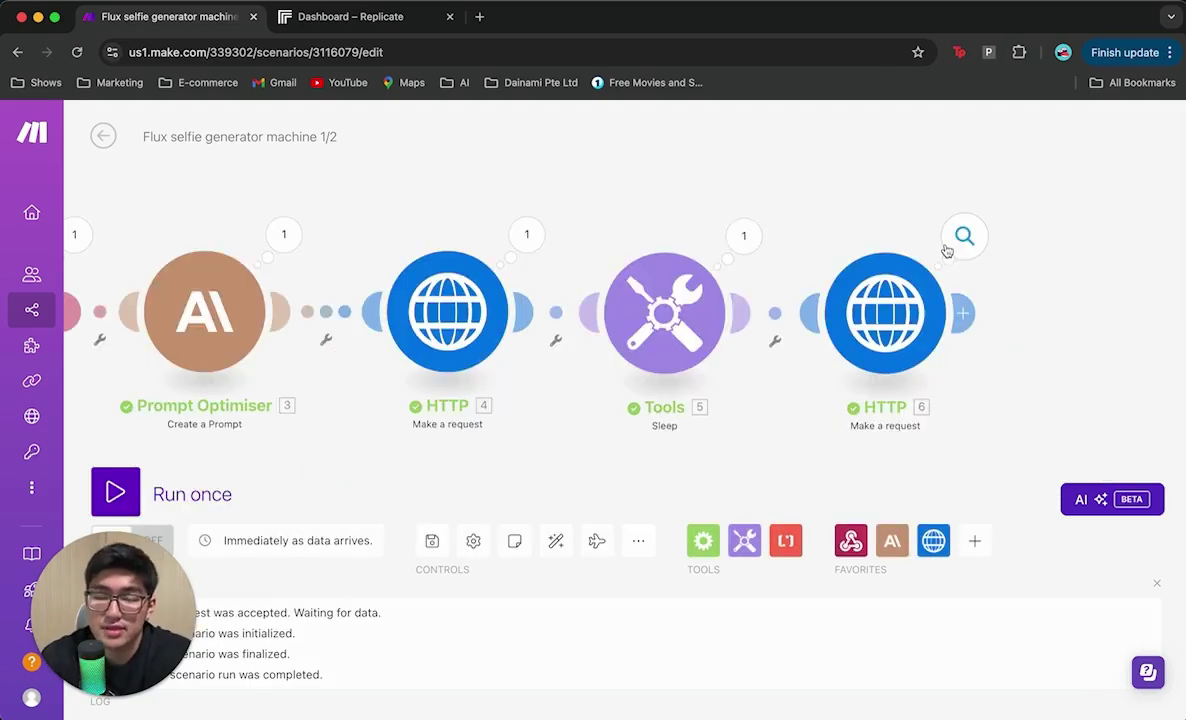
click(965, 236)
scroll(622, 635, down, 3)
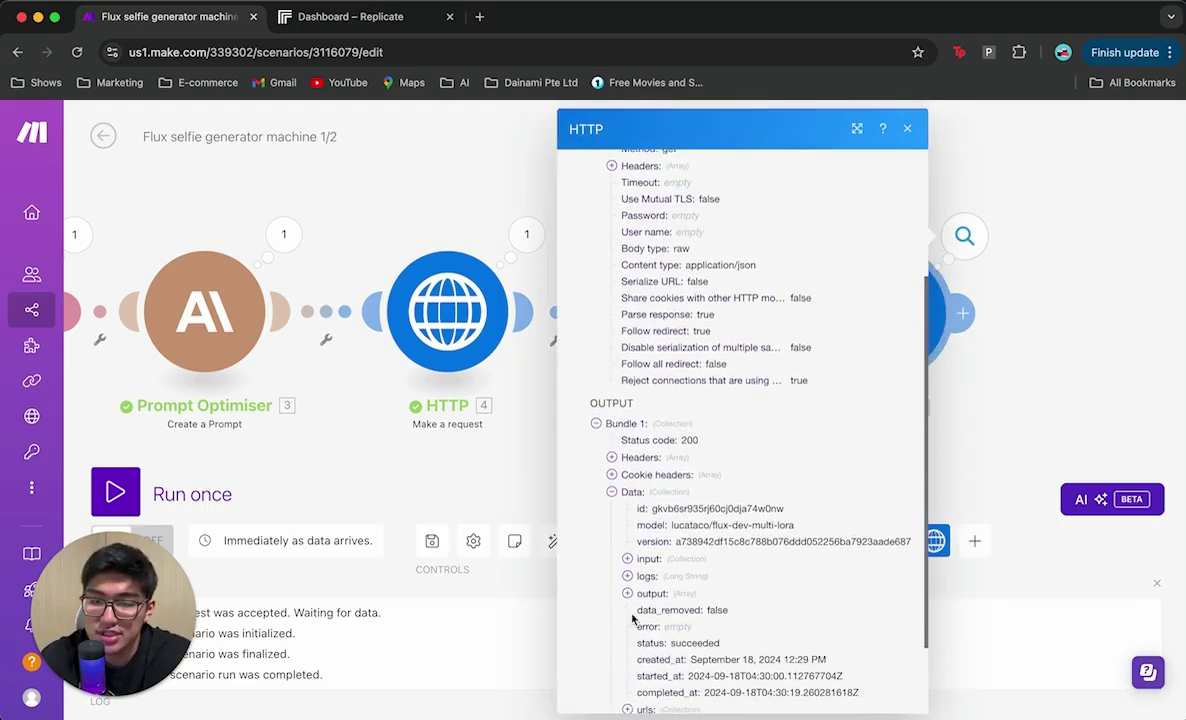
click(627, 594)
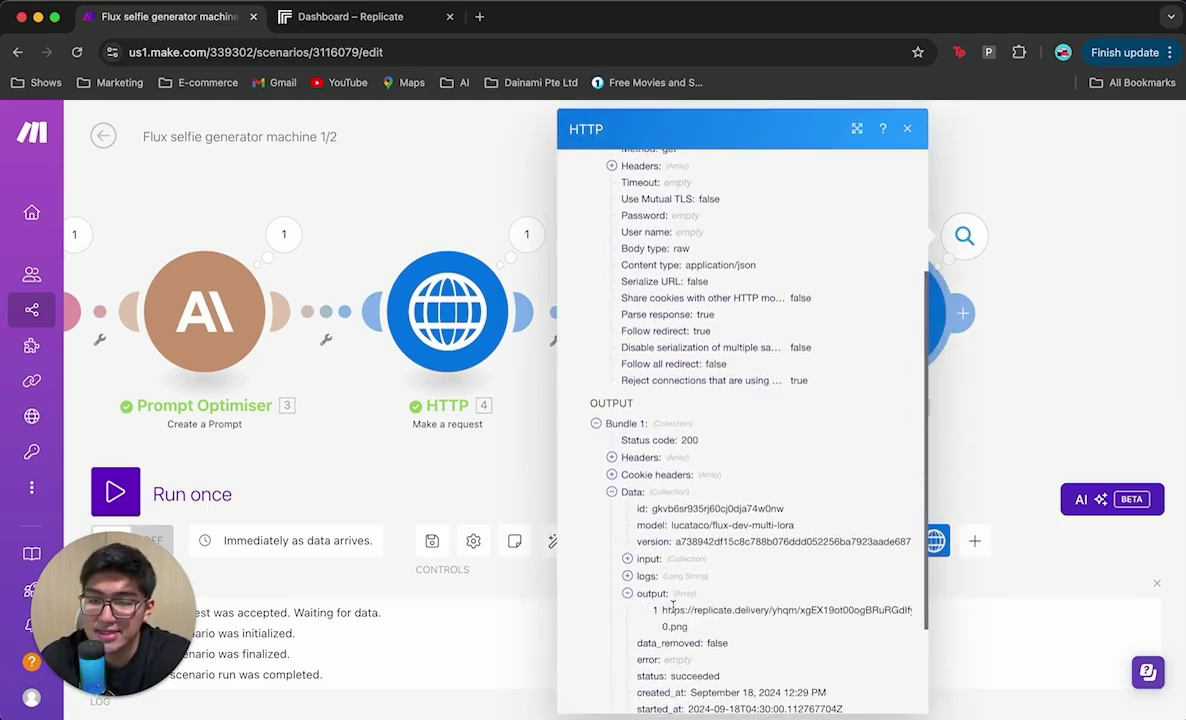
scroll(665, 622, down, 1)
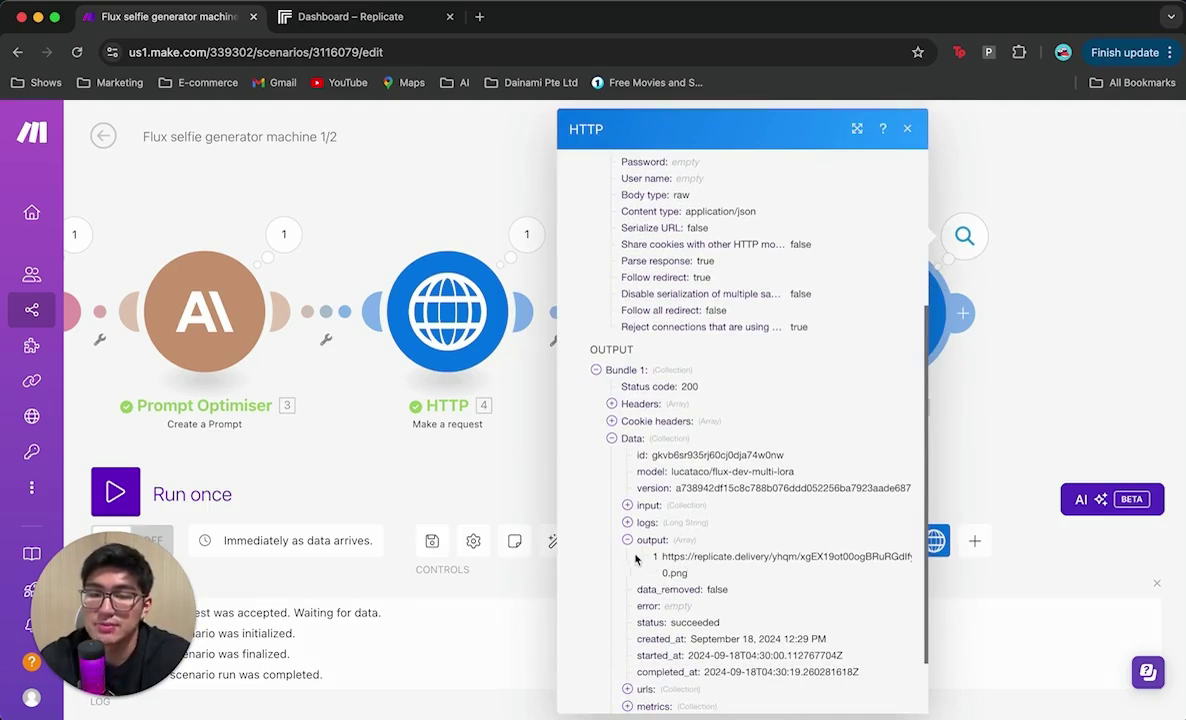
click(512, 472)
click(479, 17)
Step: Go to airtable.com and open the AI Selfie Generator base from Home
text(airt)
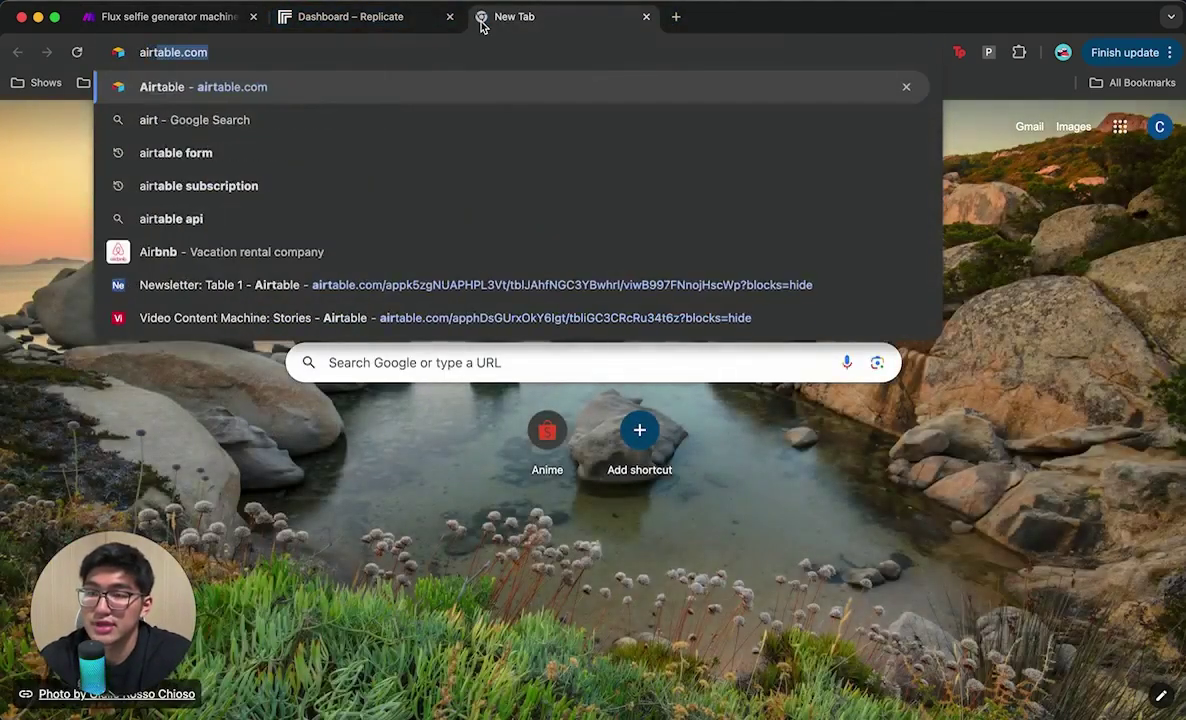
key(Return)
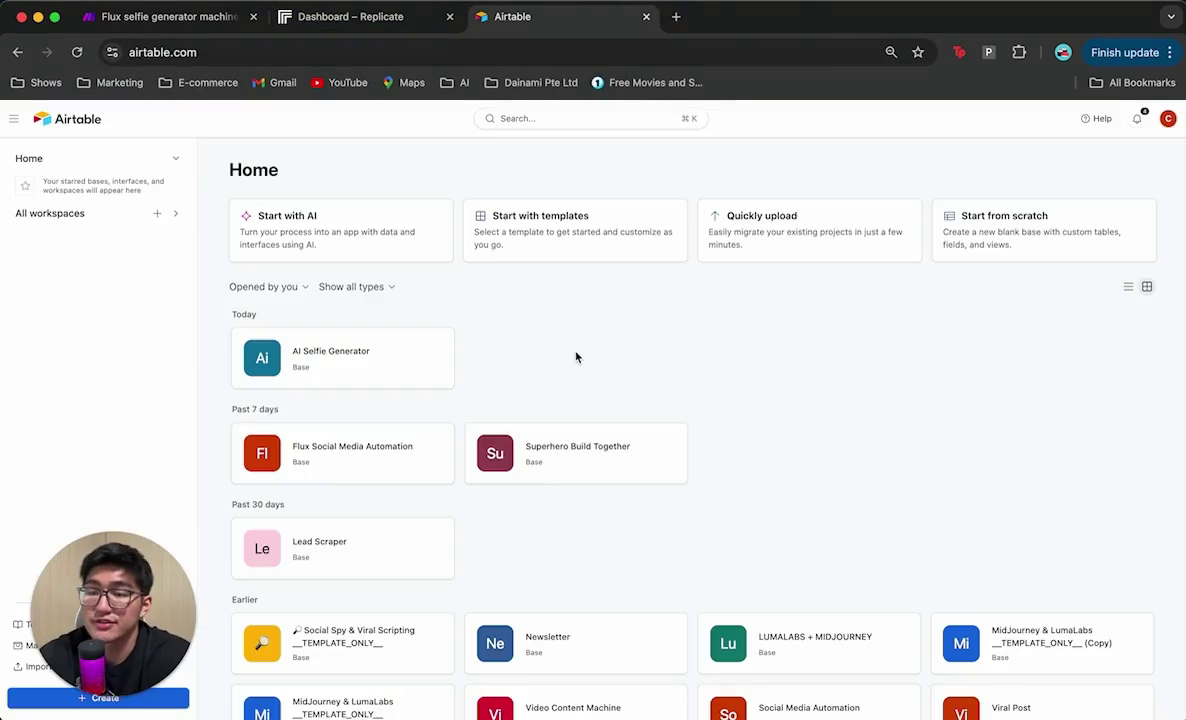
scroll(576, 356, down, 1)
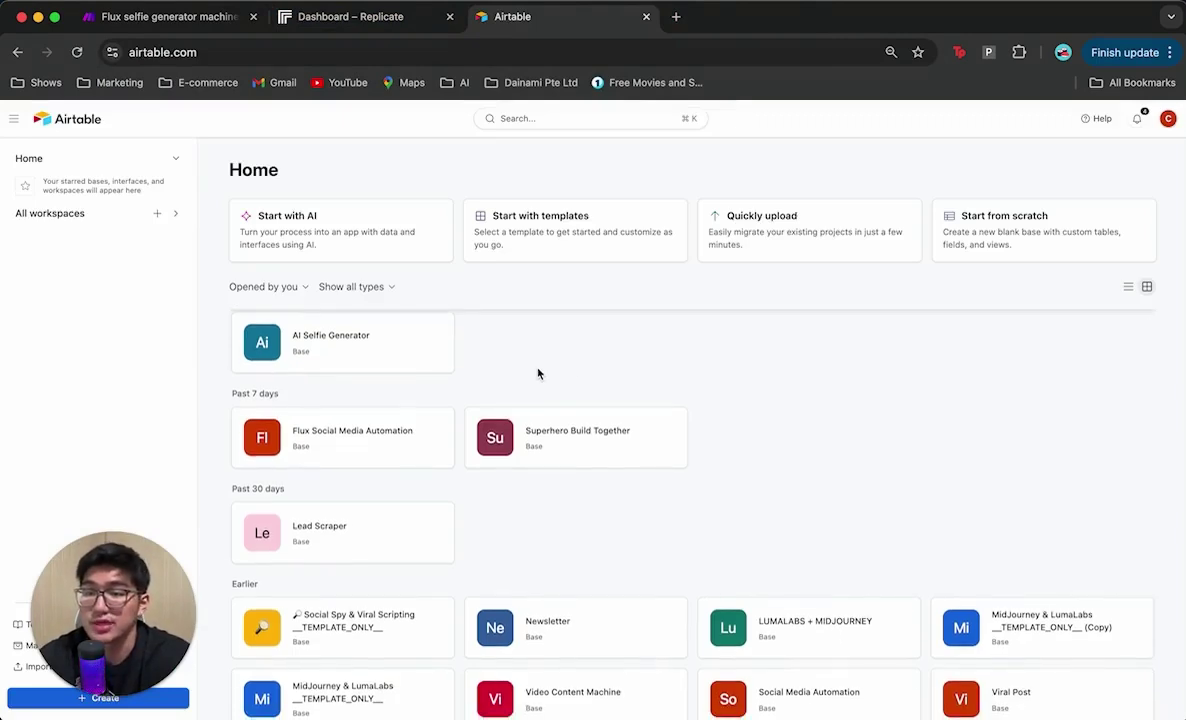
scroll(537, 374, up, 1)
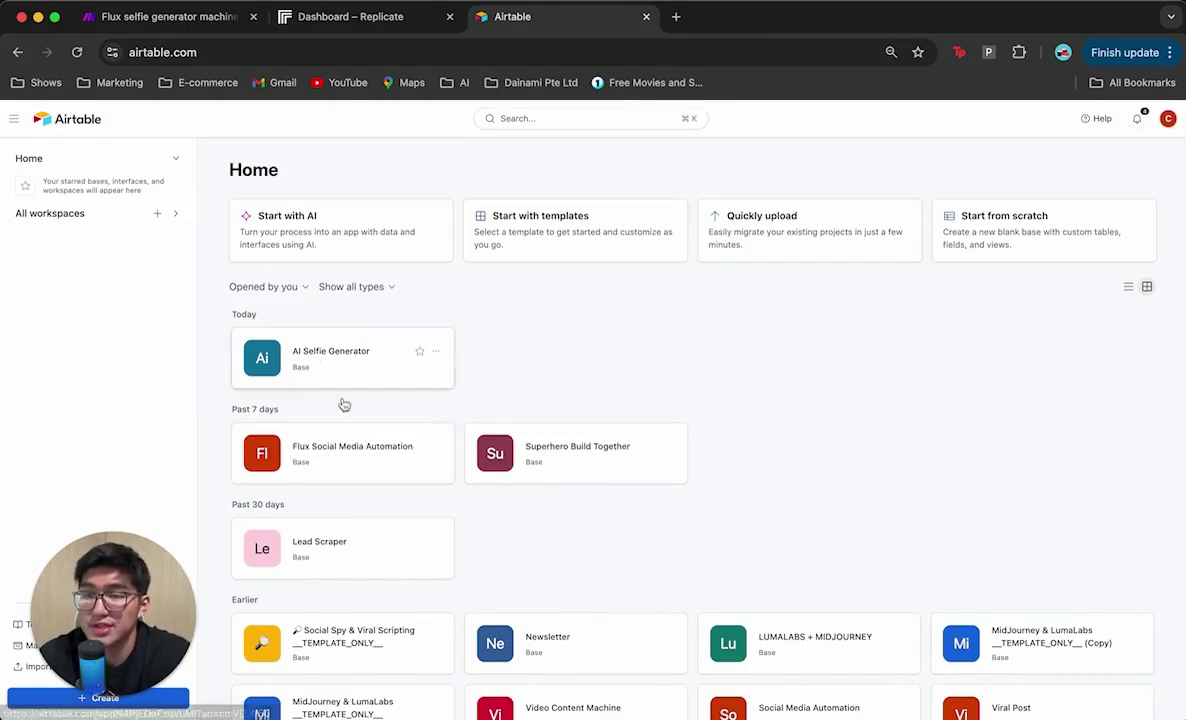
click(345, 366)
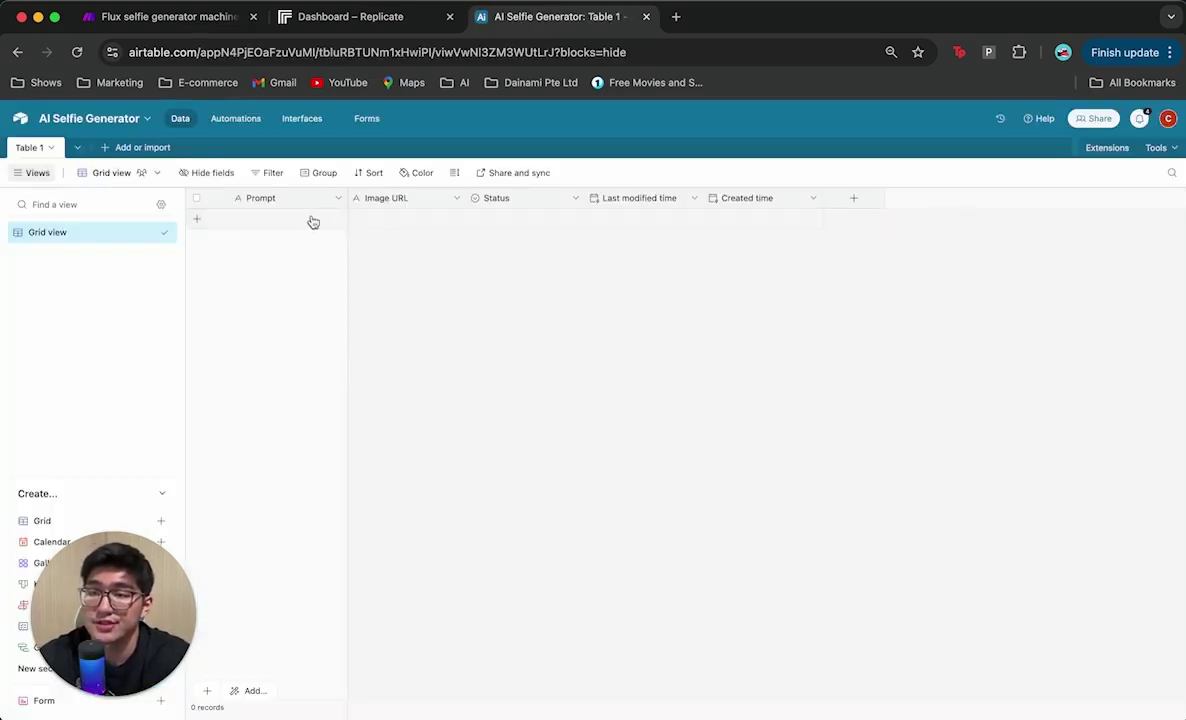
click(336, 198)
click(596, 286)
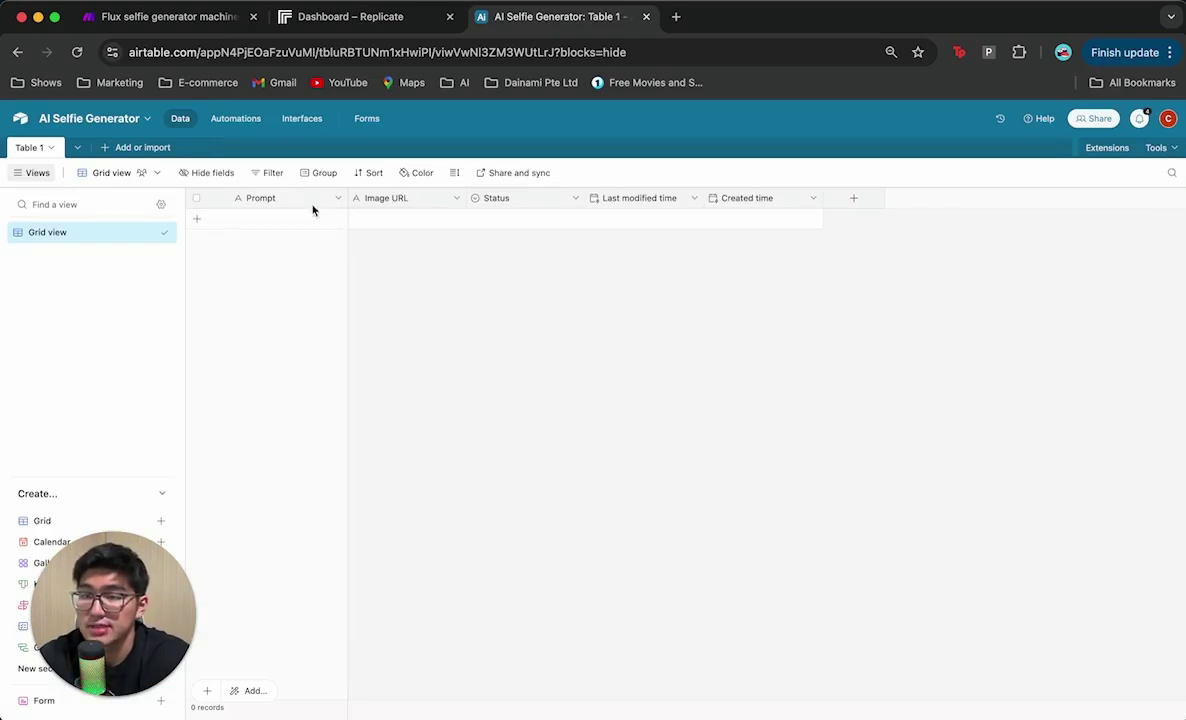
double_click(322, 197)
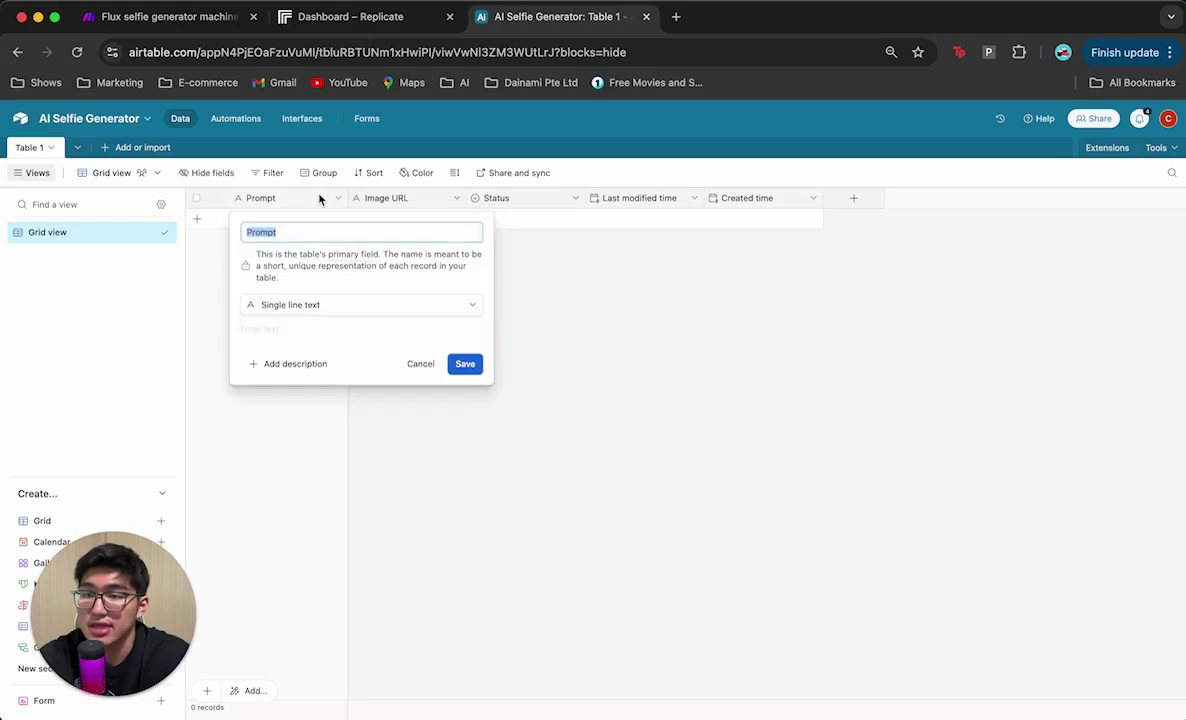
double_click(400, 200)
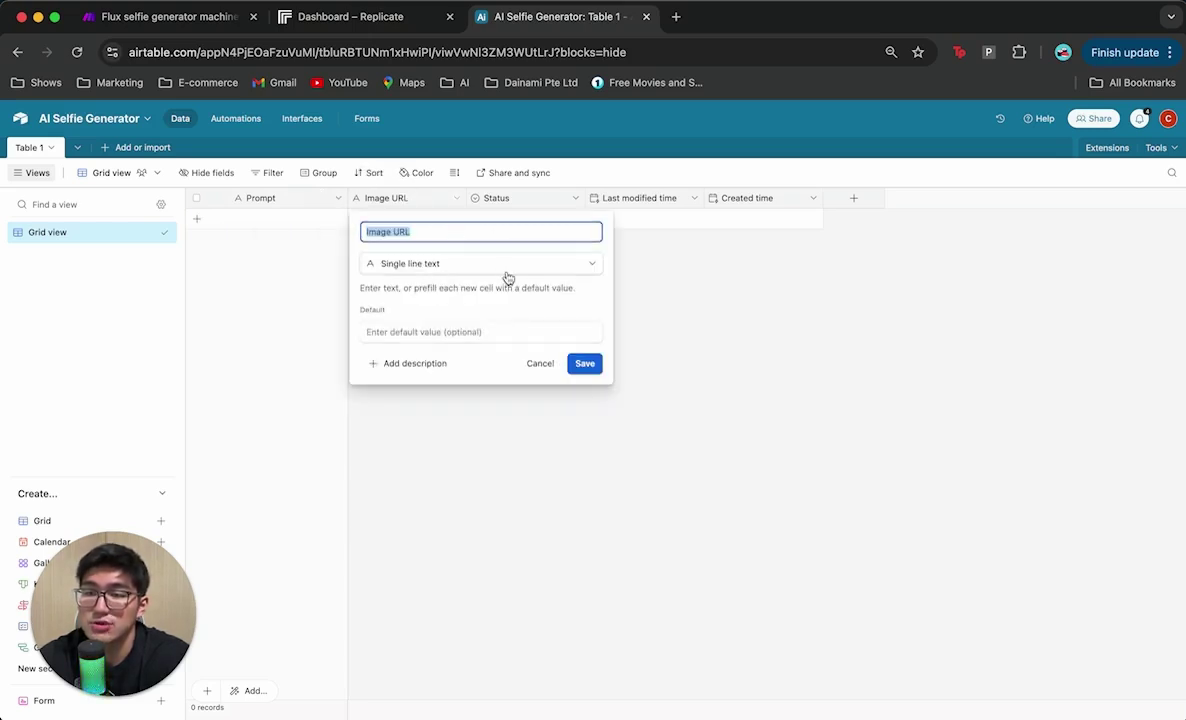
click(679, 273)
double_click(524, 201)
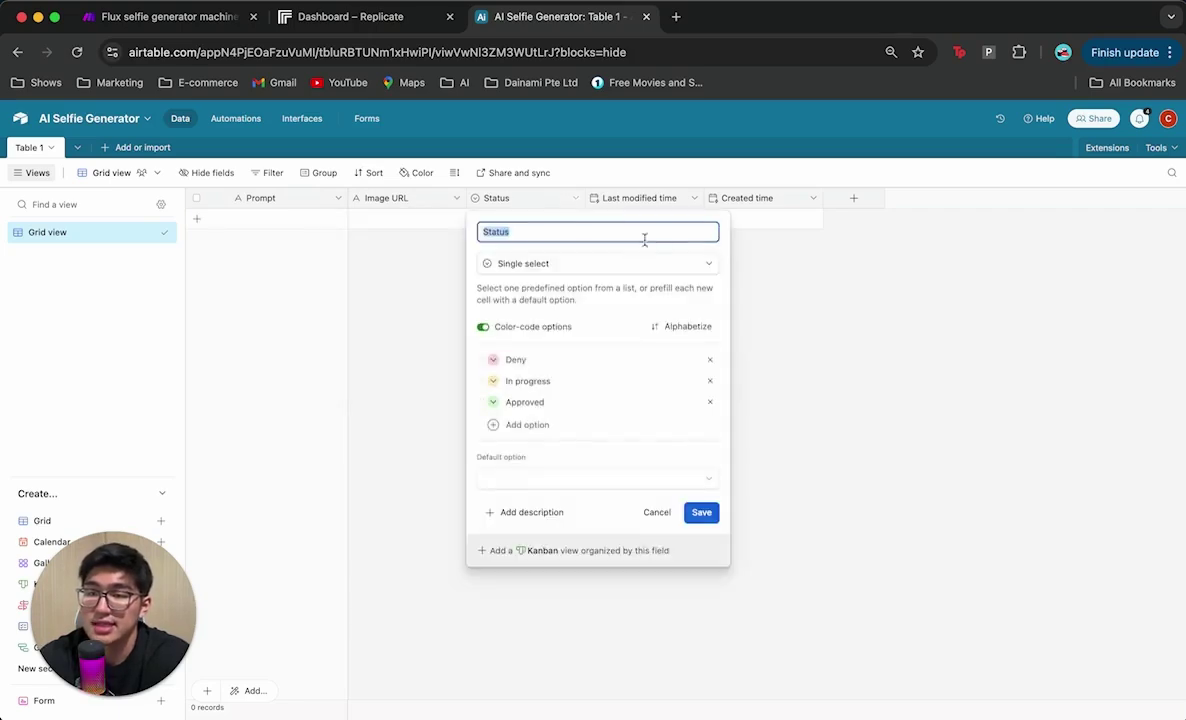
click(790, 301)
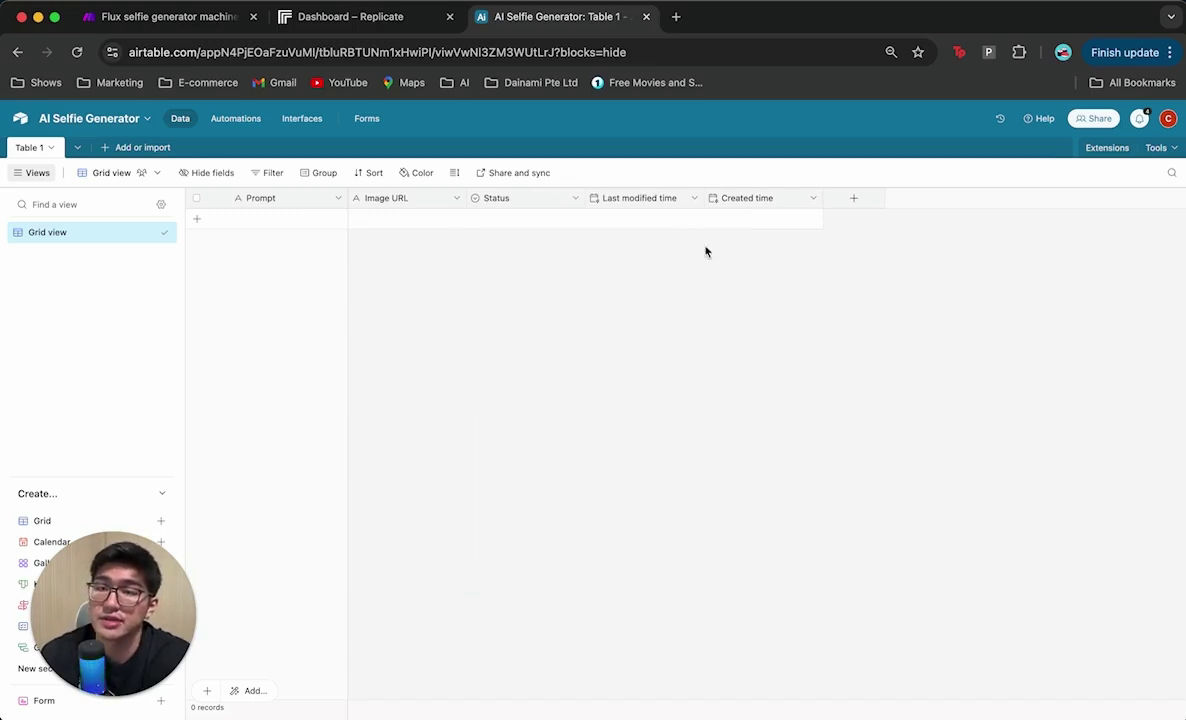
double_click(660, 205)
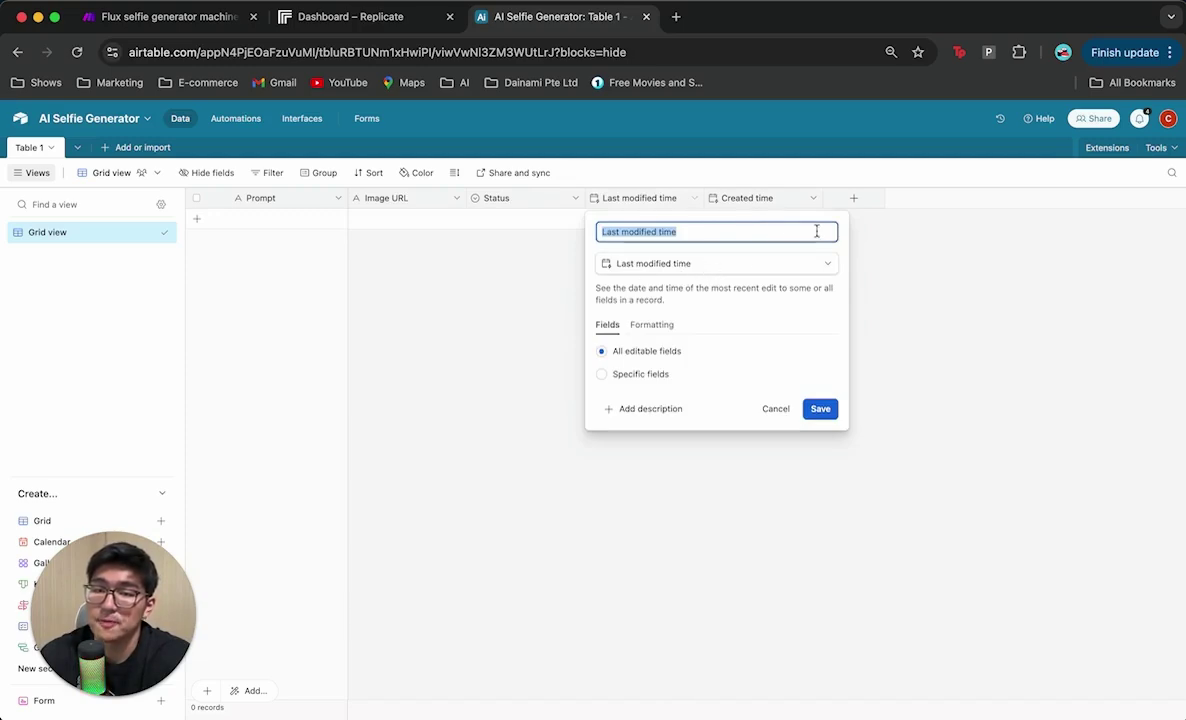
click(752, 210)
double_click(743, 207)
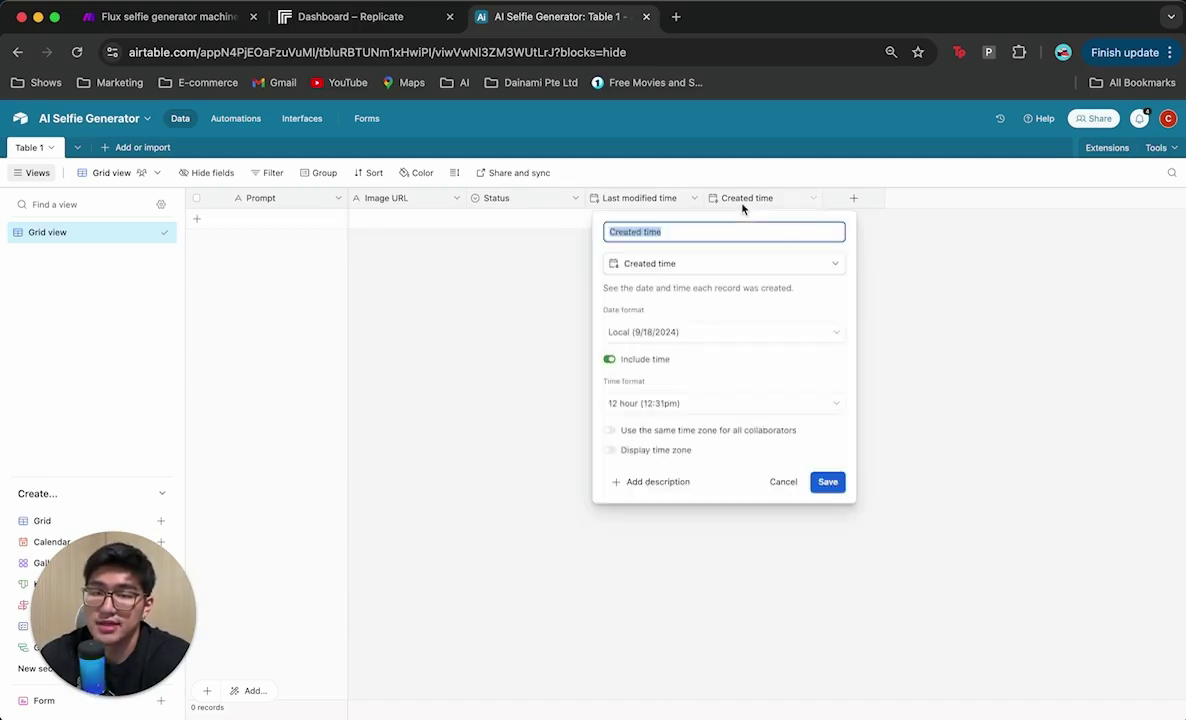
click(723, 266)
click(981, 378)
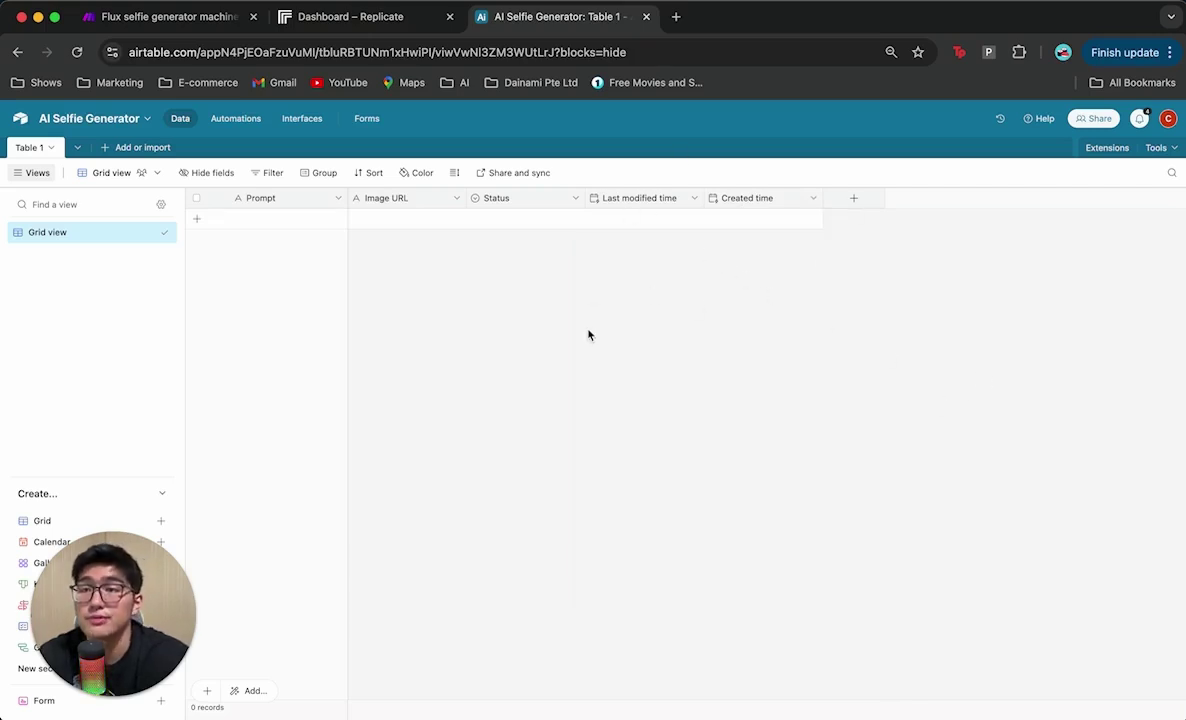
Step: Confirm Airtable's Make integration lists the AI Selfie Generator base, then return to the Make scenario
click(1168, 119)
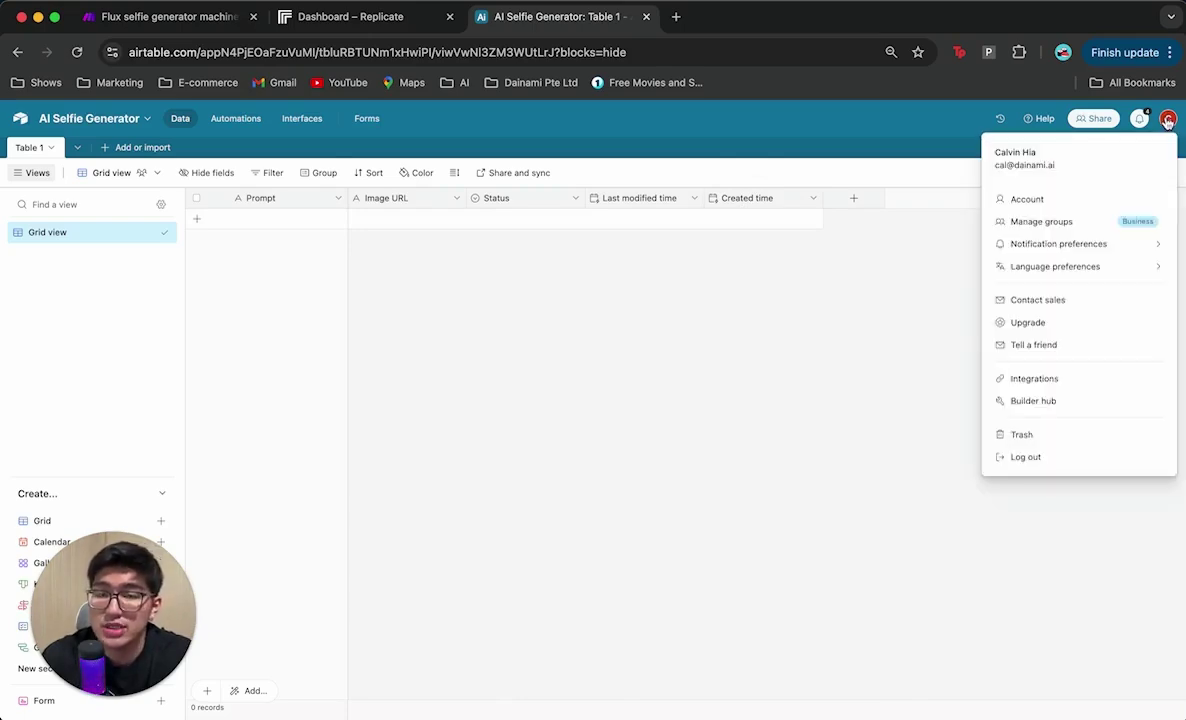
click(1066, 380)
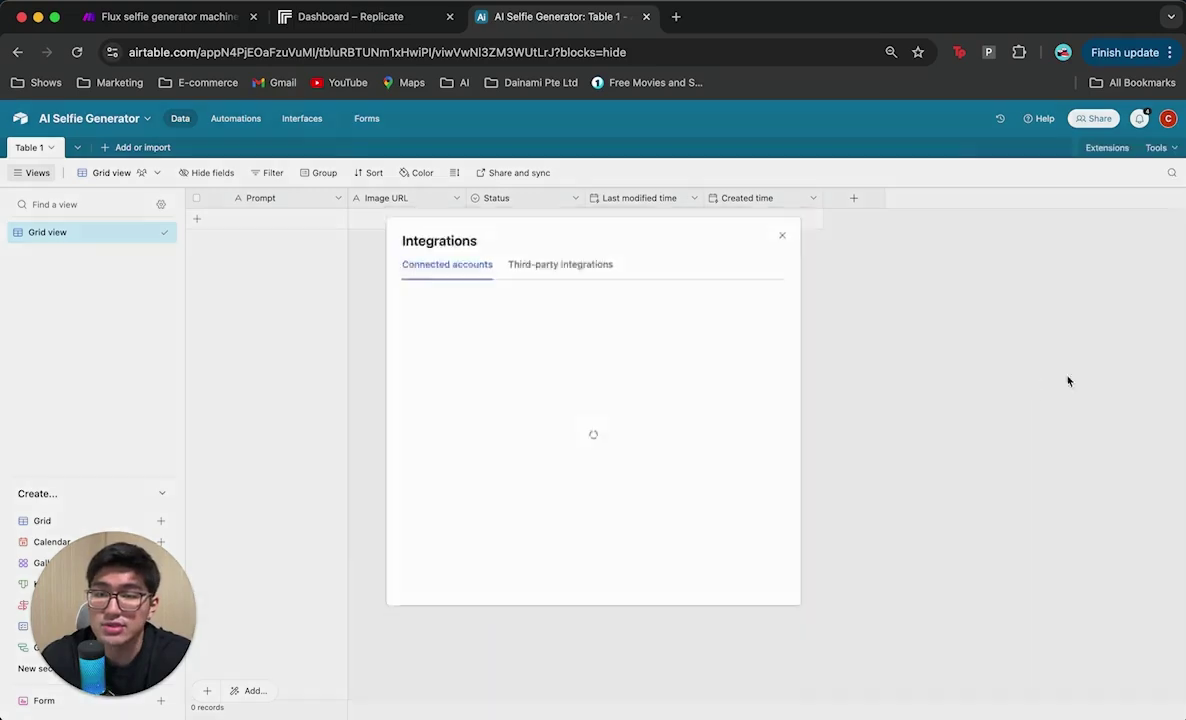
click(555, 261)
click(590, 332)
scroll(585, 400, down, 10)
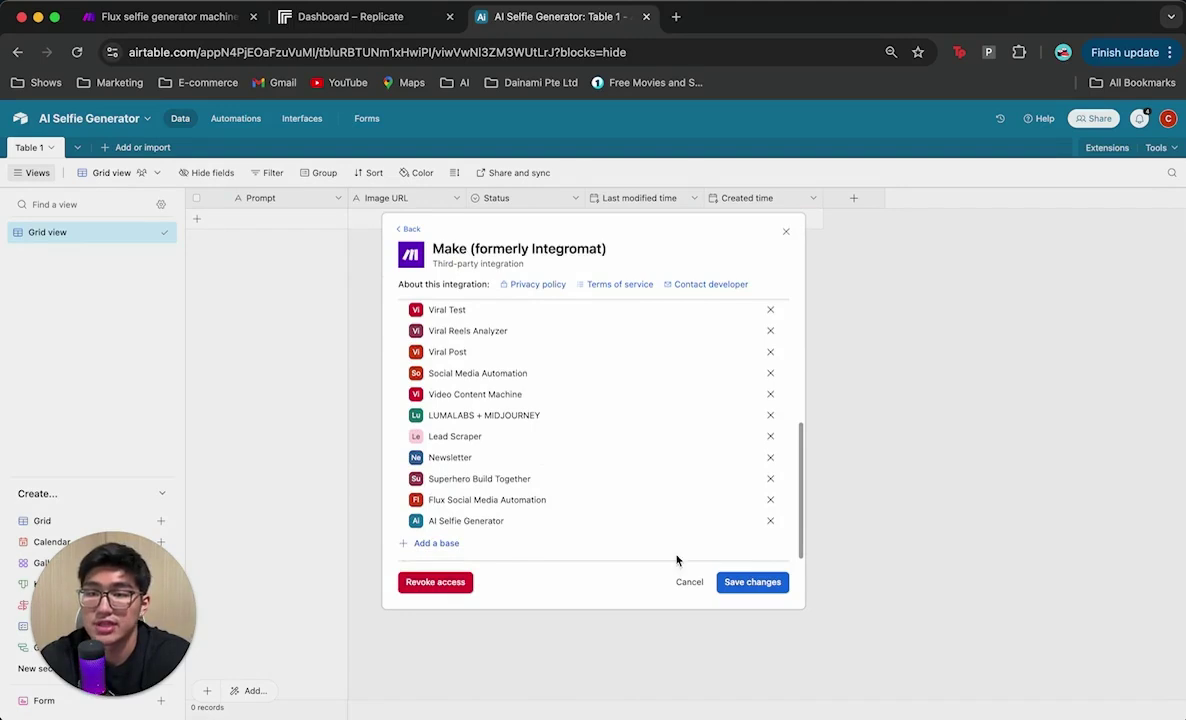
click(724, 583)
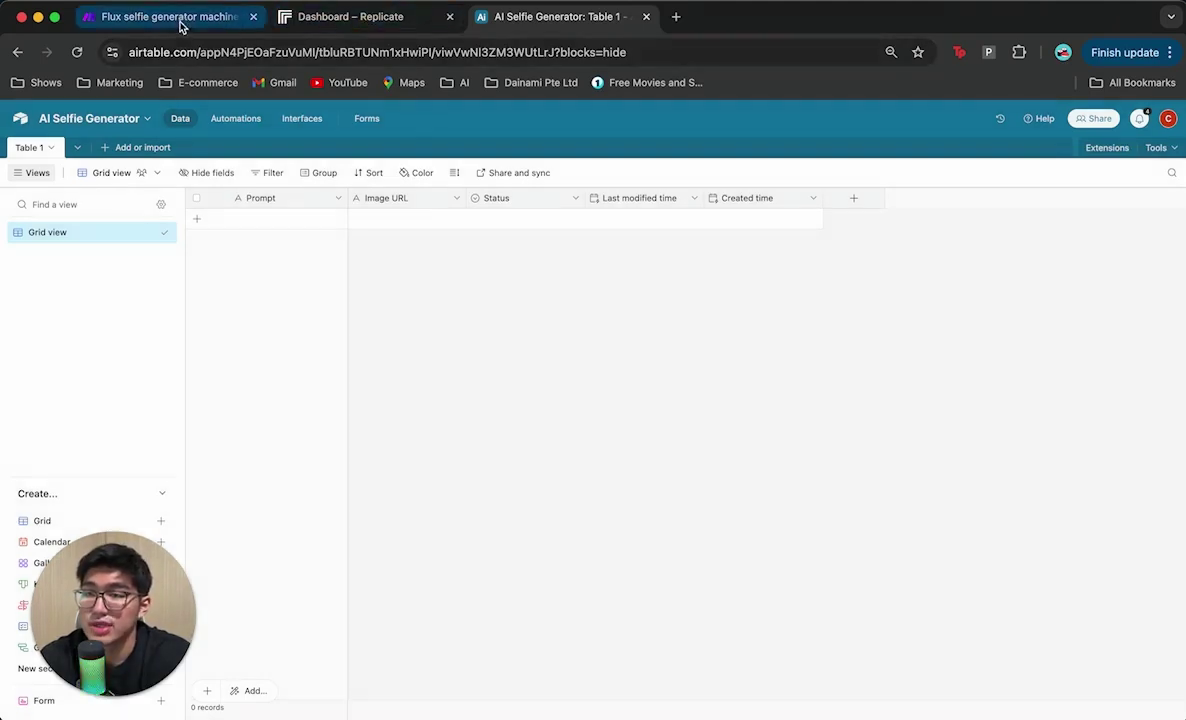
click(170, 17)
scroll(700, 430, left, 2)
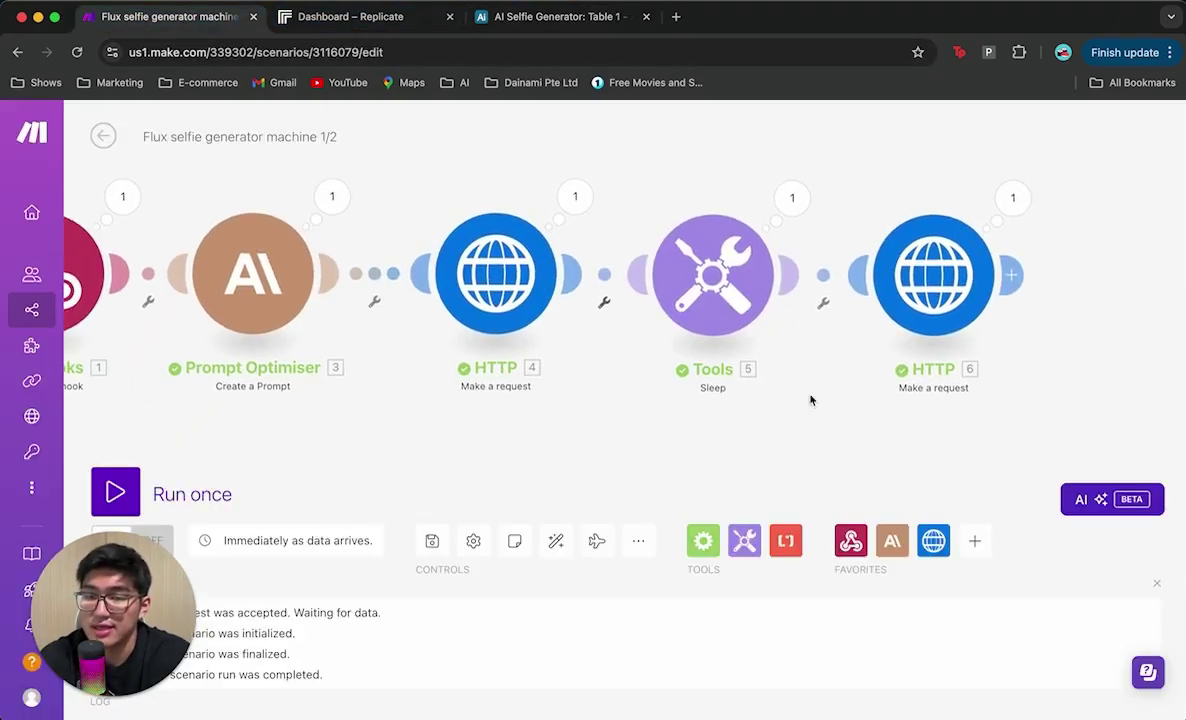
Step: Add an Airtable Create a Record module after HTTP 6 targeting AI Selfie Generator's Table 1
scroll(612, 420, right, 5)
scroll(603, 453, right, 2)
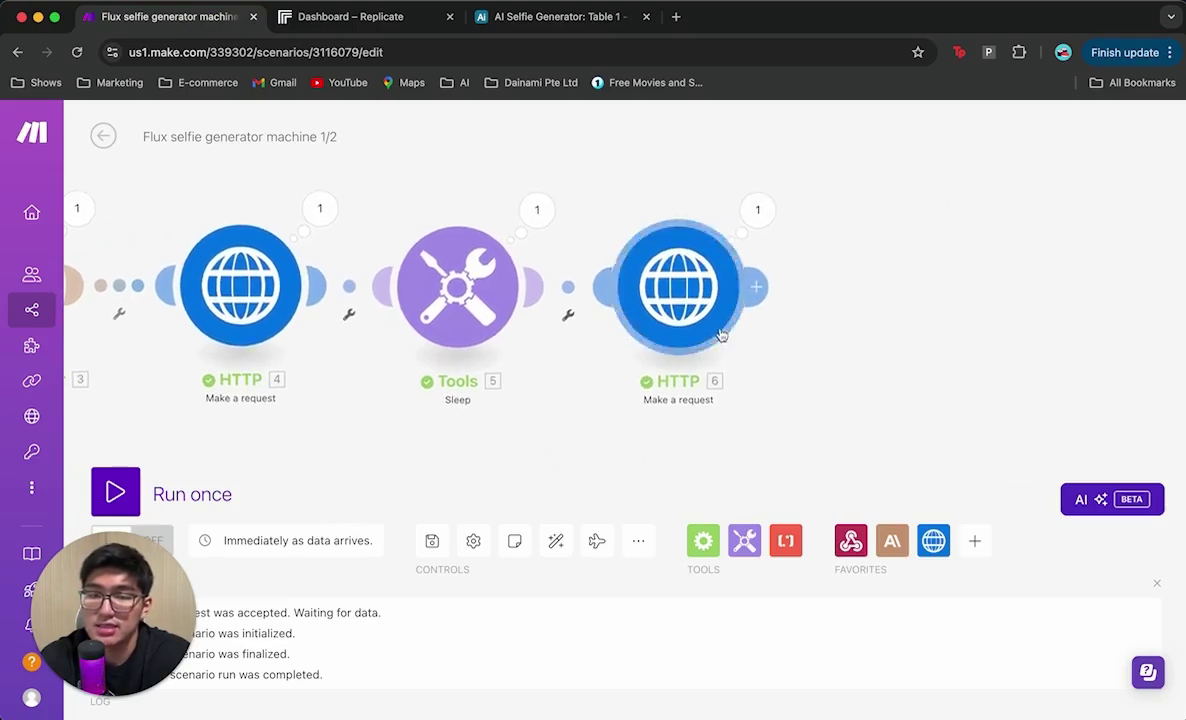
click(759, 286)
text(ar)
key(BackSpace)
text(irtable)
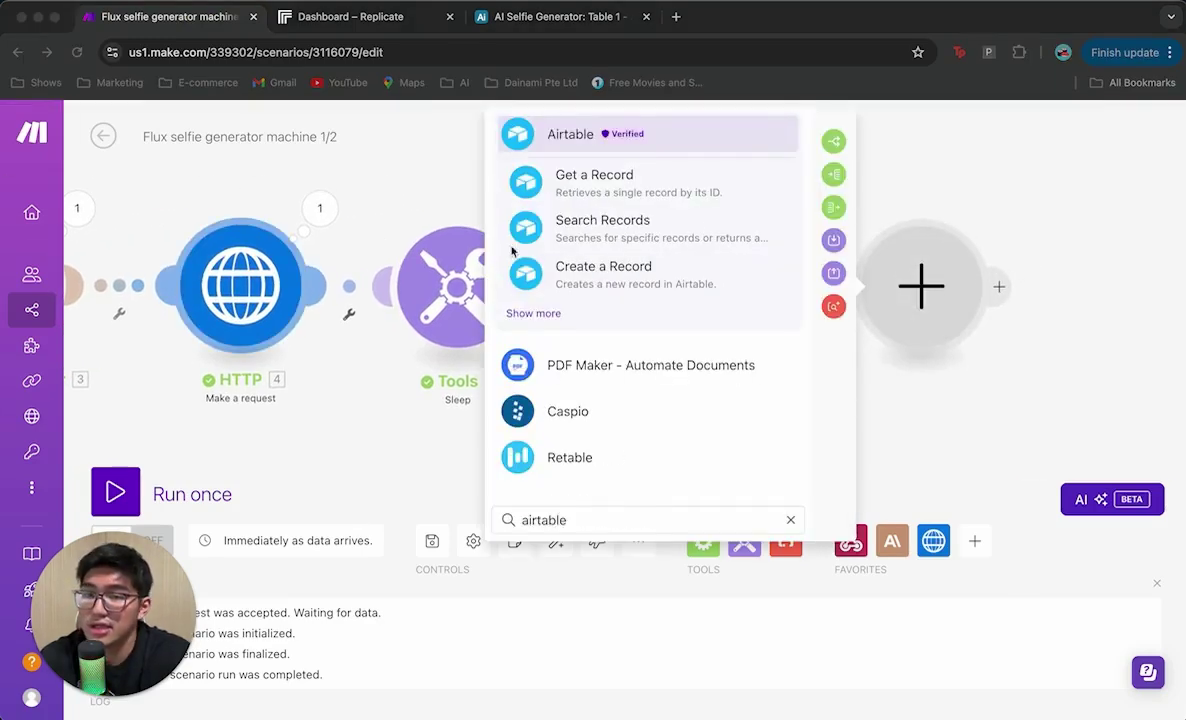
click(677, 287)
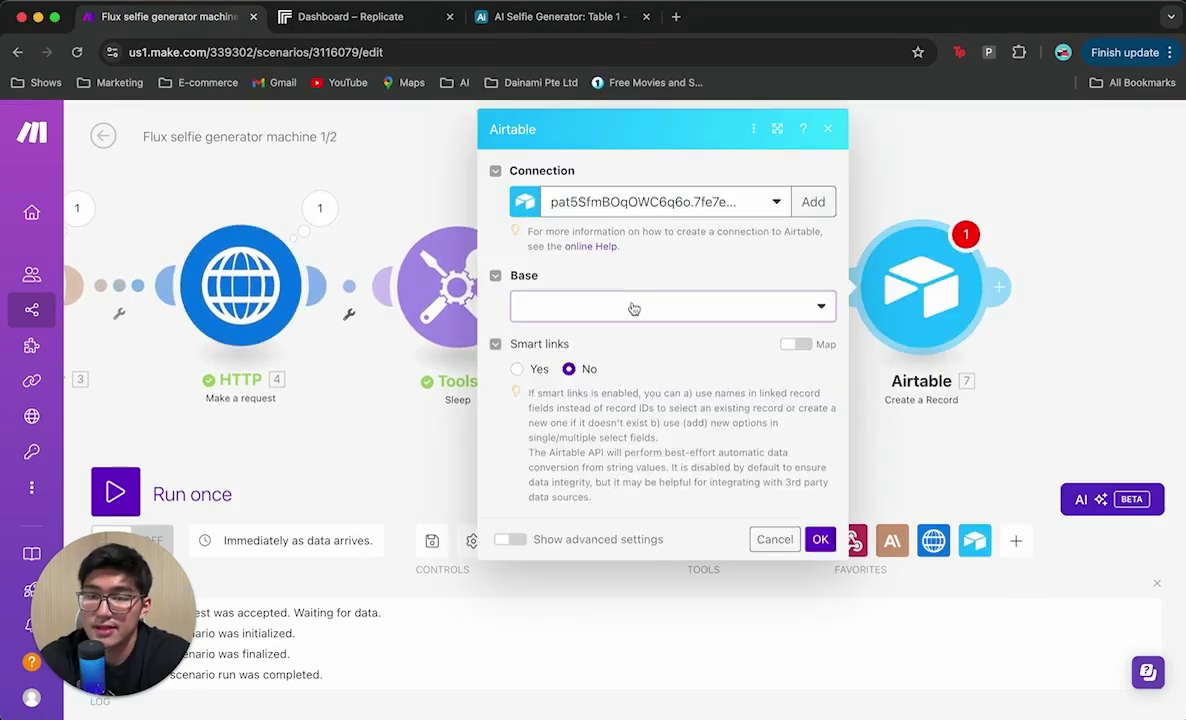
click(635, 305)
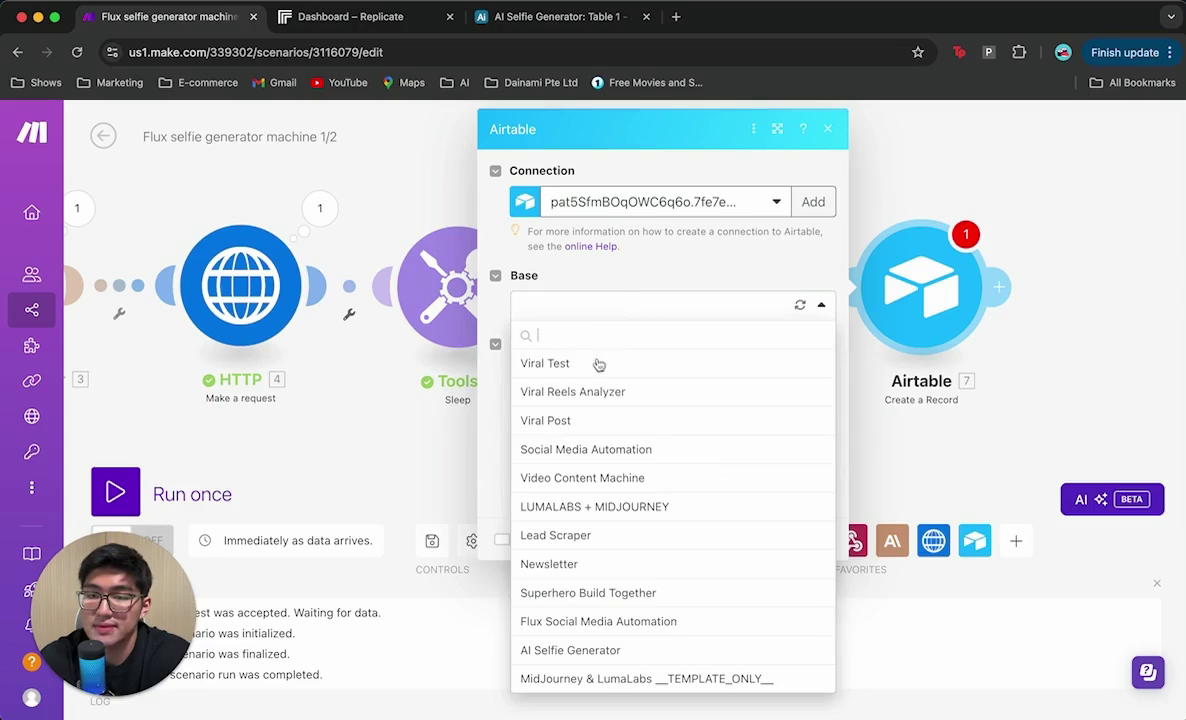
click(585, 650)
click(682, 372)
click(649, 403)
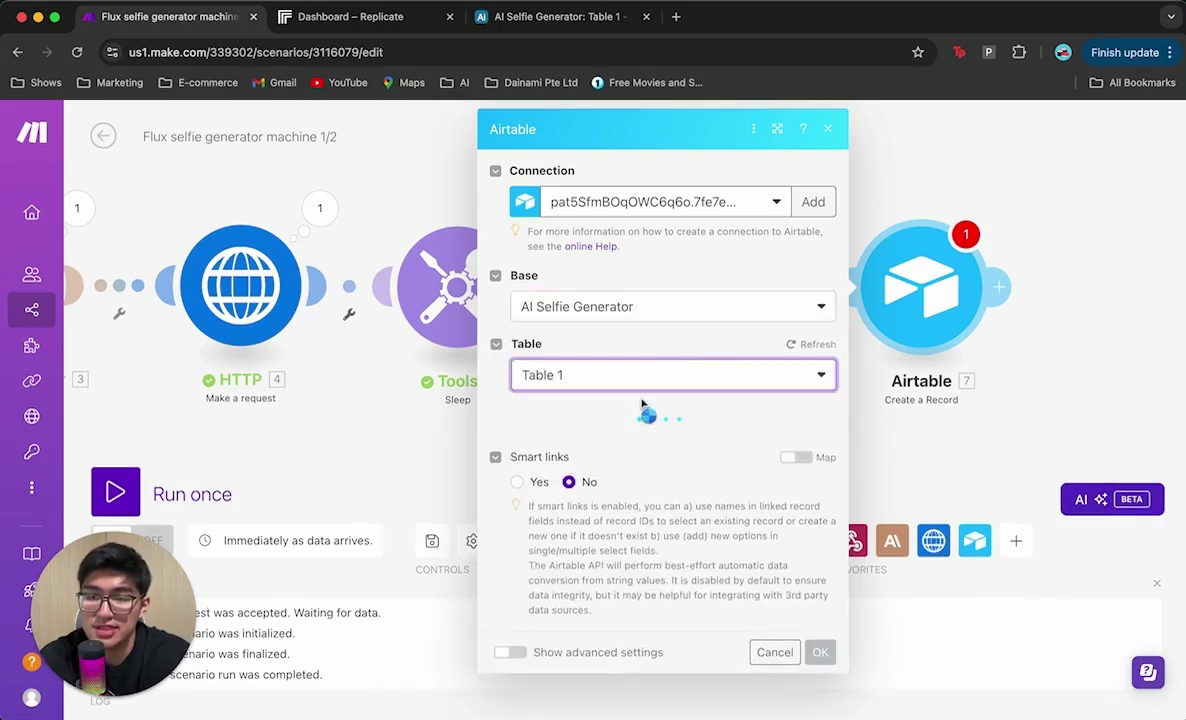
Step: Map the webhook prompt to Prompt and HTTP 6's Data.output to Image URL, leaving Status empty
click(734, 465)
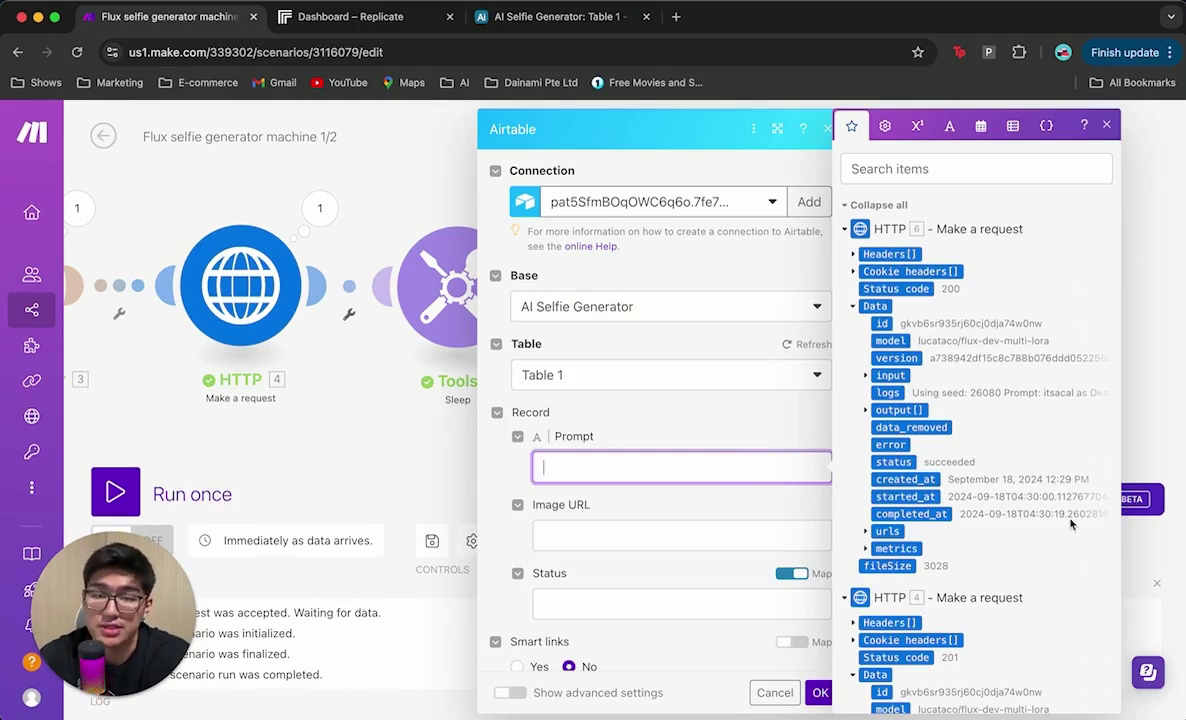
scroll(1077, 526, down, 5)
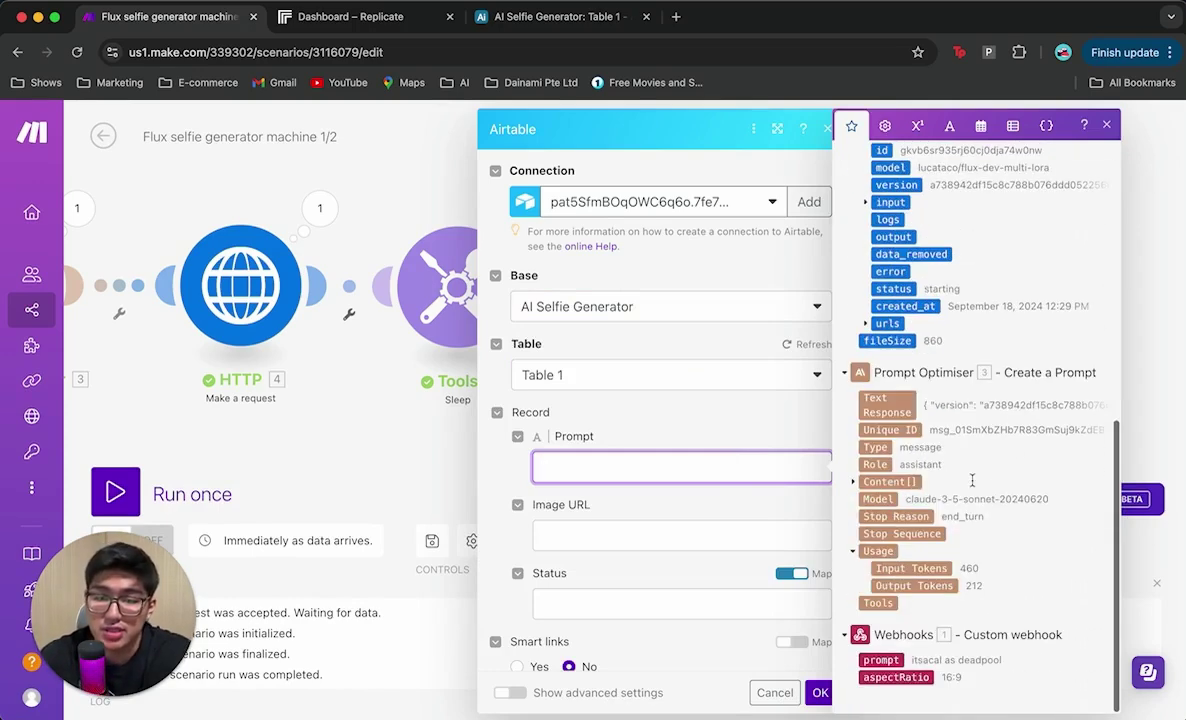
click(883, 661)
scroll(646, 477, down, 1)
click(646, 477)
scroll(930, 420, up, 6)
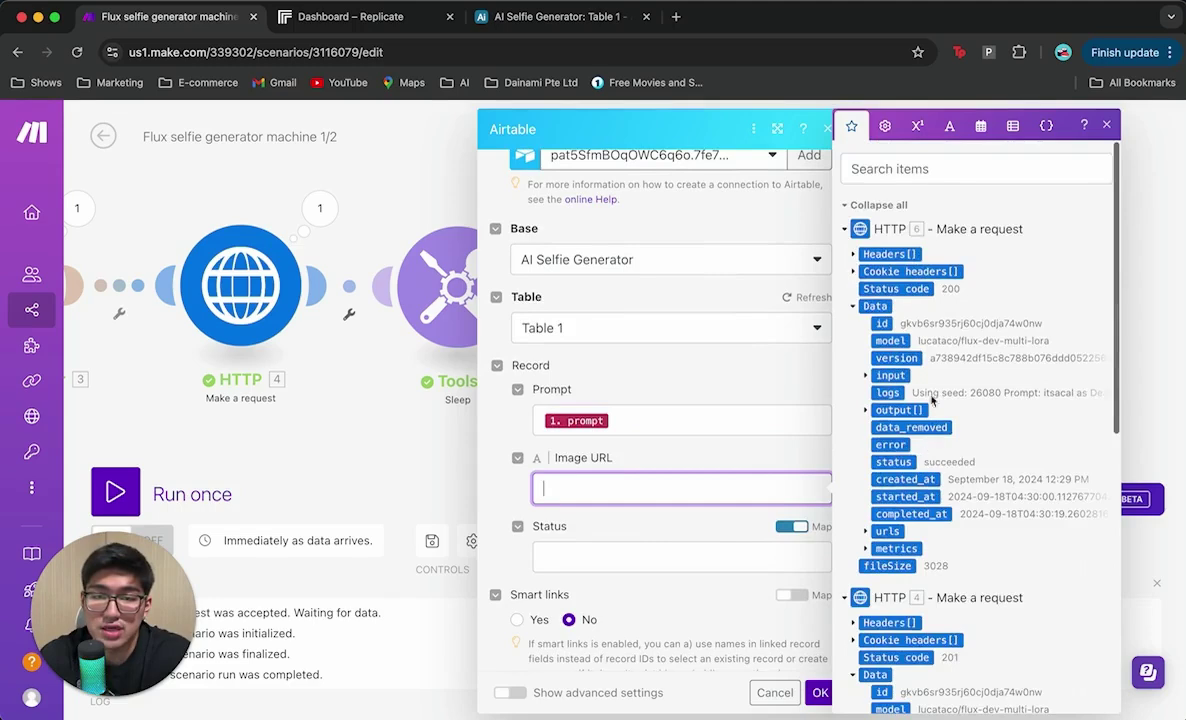
click(865, 531)
click(866, 412)
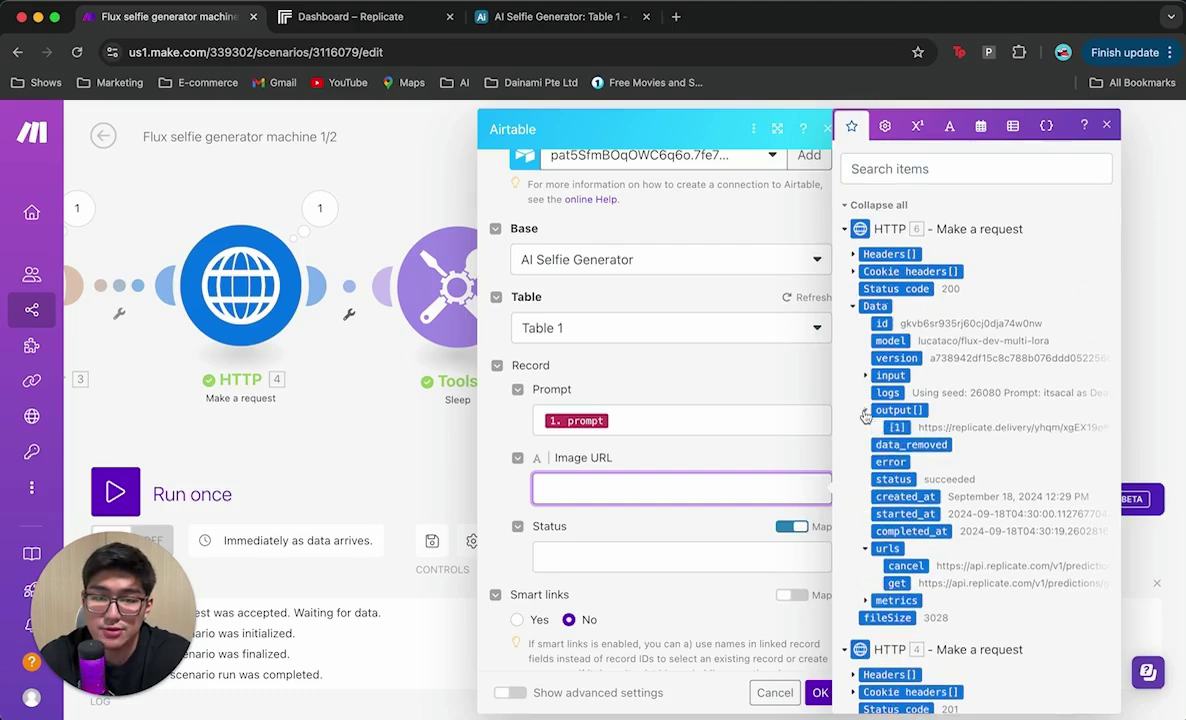
click(897, 427)
scroll(543, 511, down, 1)
click(627, 511)
scroll(637, 513, down, 1)
click(637, 513)
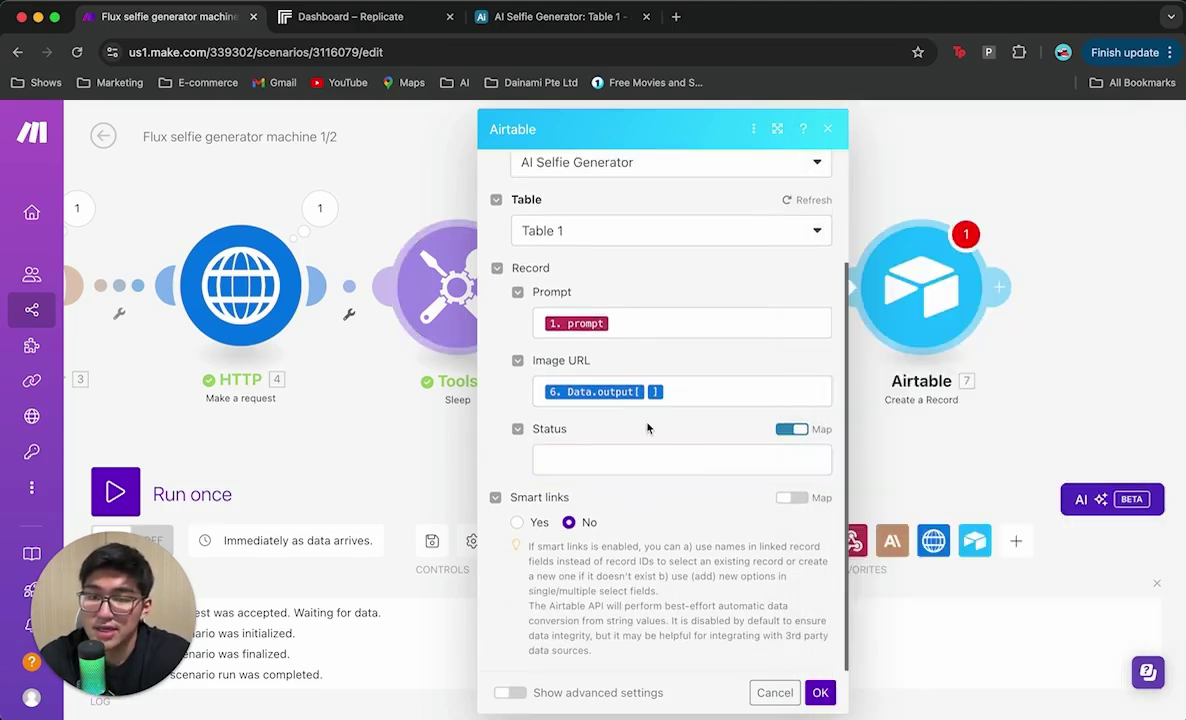
Step: Save the scenario and run it once with the prompt 'itsacal wearing a superman suit'
click(820, 692)
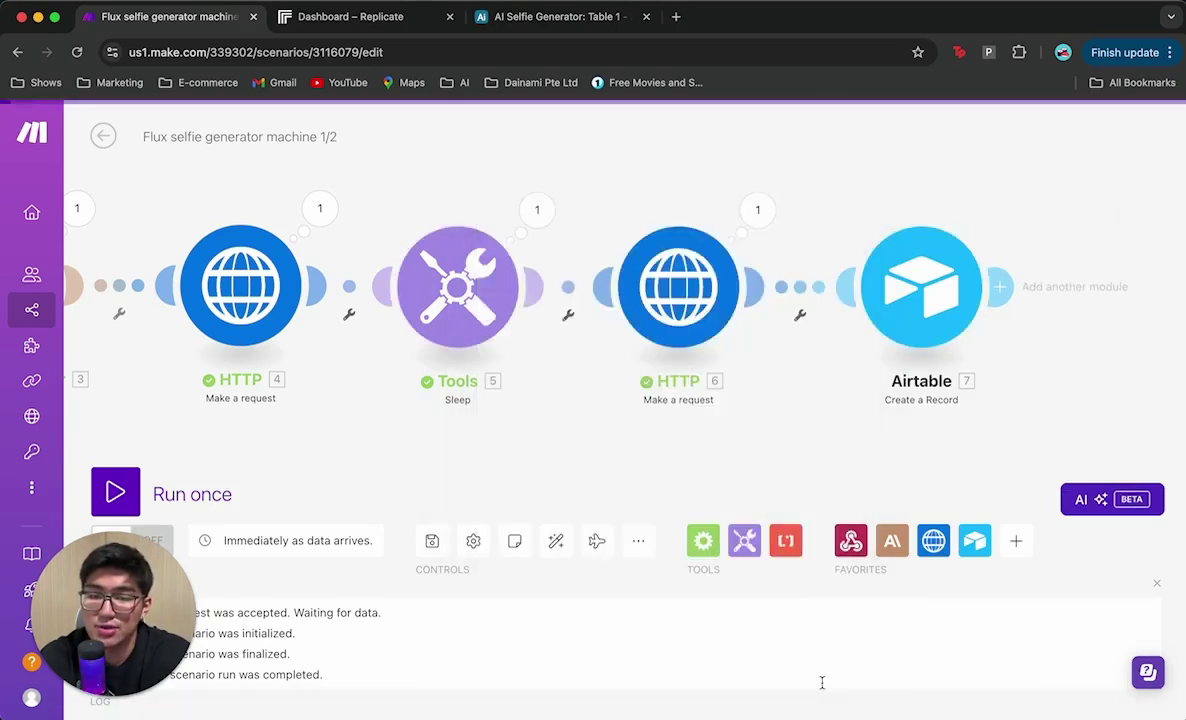
click(432, 540)
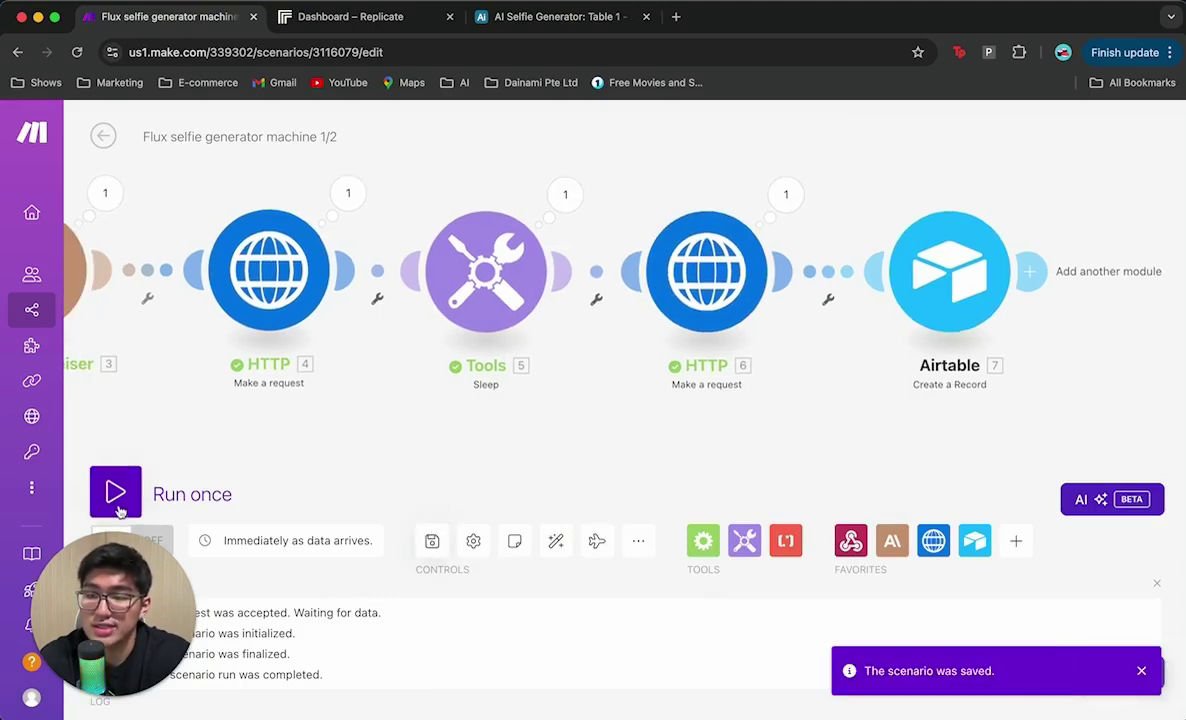
click(115, 494)
click(988, 52)
key(BackSpace)
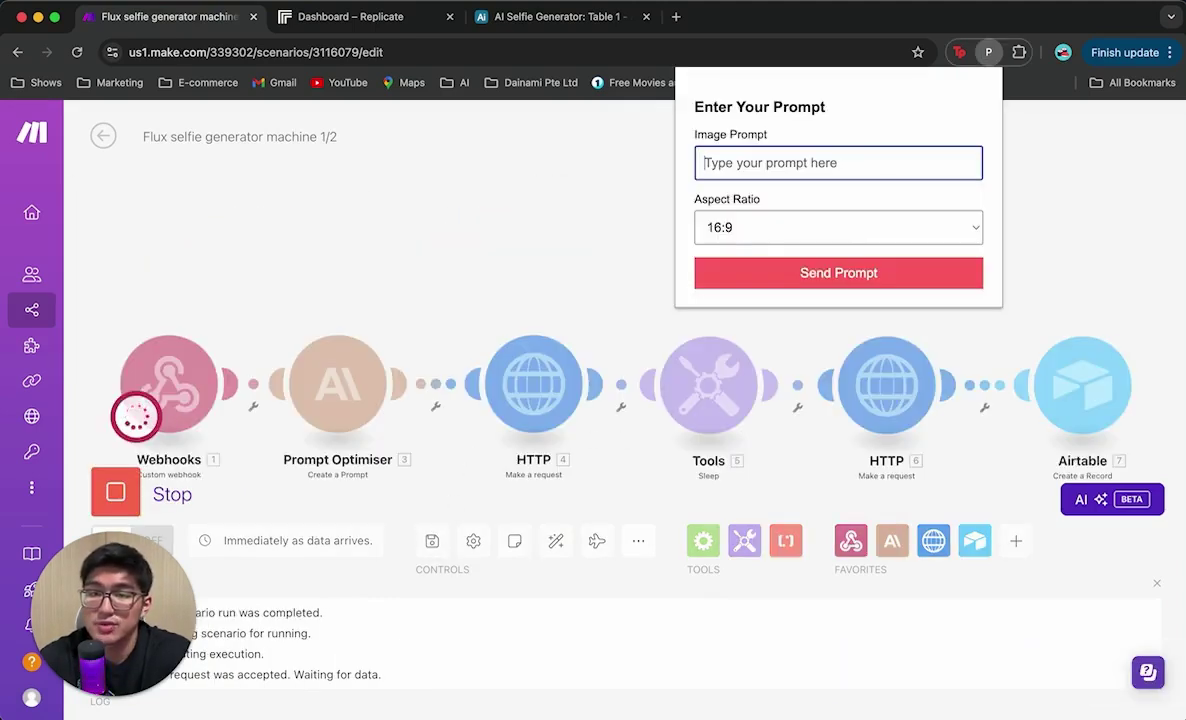
text(itsacal wearing )
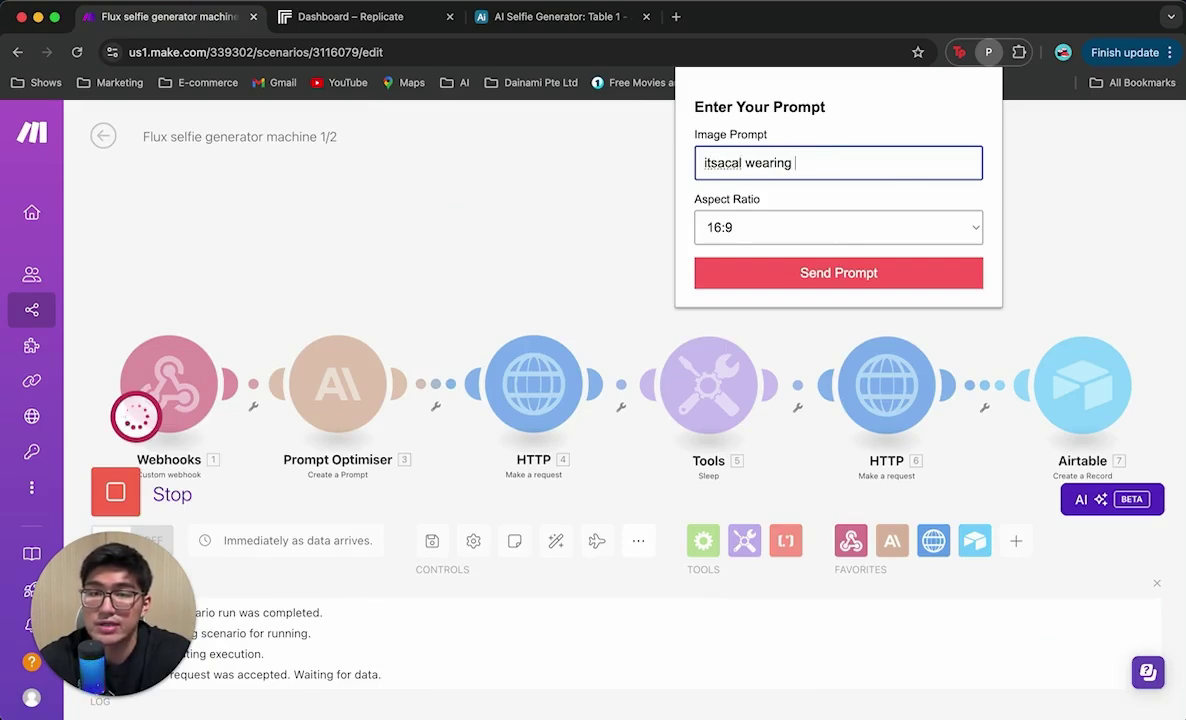
text(a superman suit)
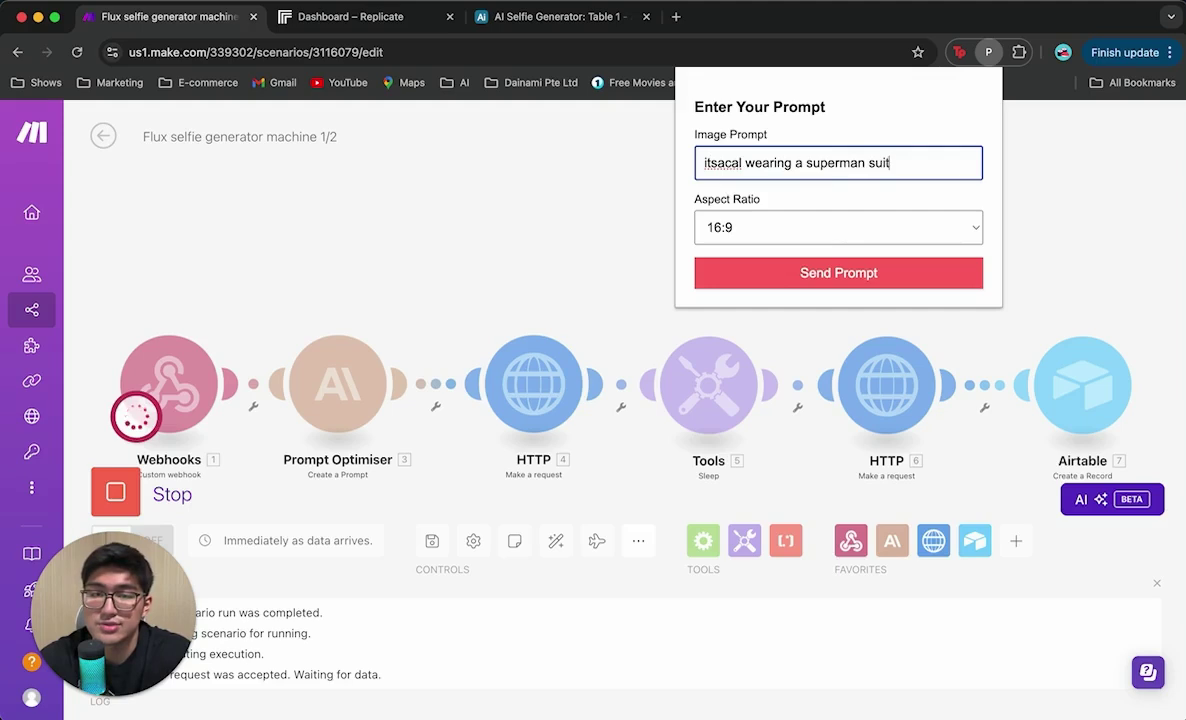
click(857, 273)
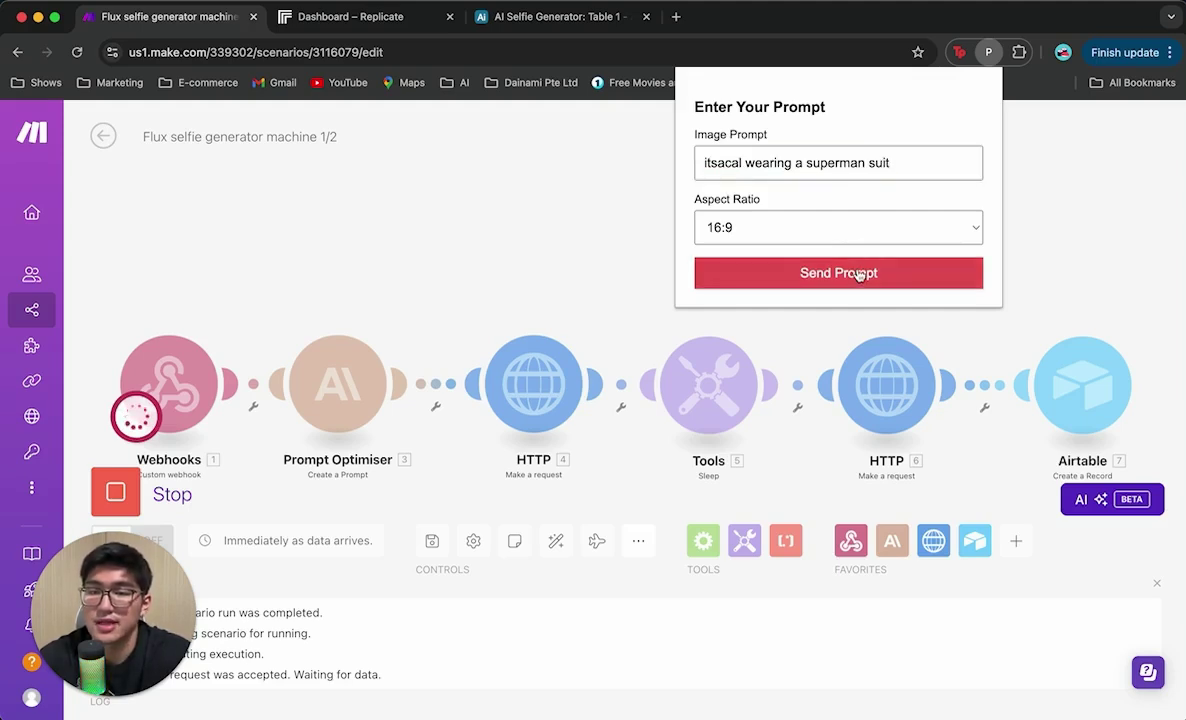
click(1058, 184)
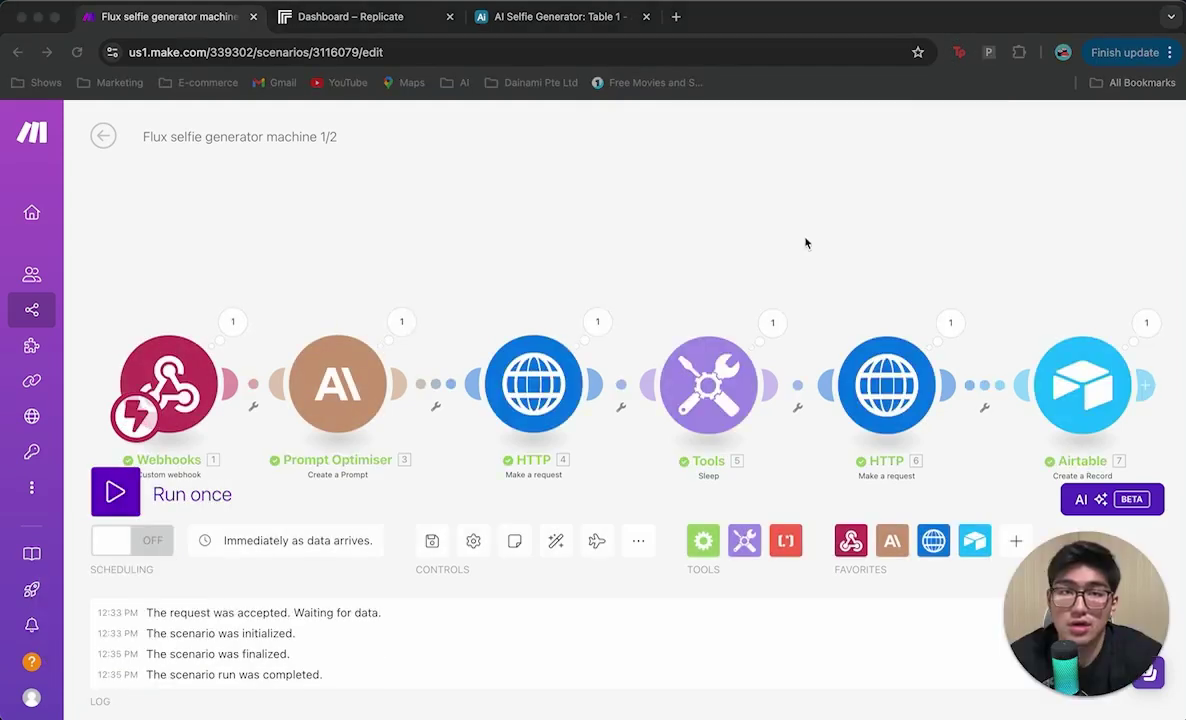
Step: View the superman-suit selfie via the new Airtable record's Image URL, then leave the Make scenario
click(565, 16)
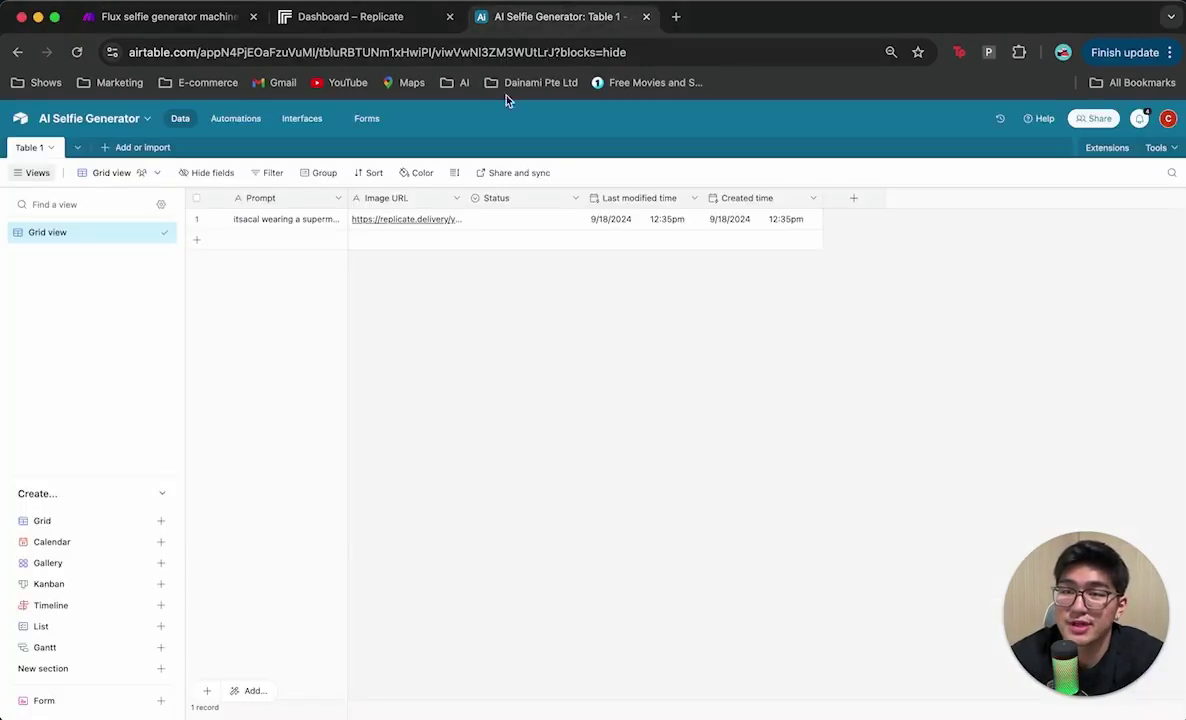
click(425, 222)
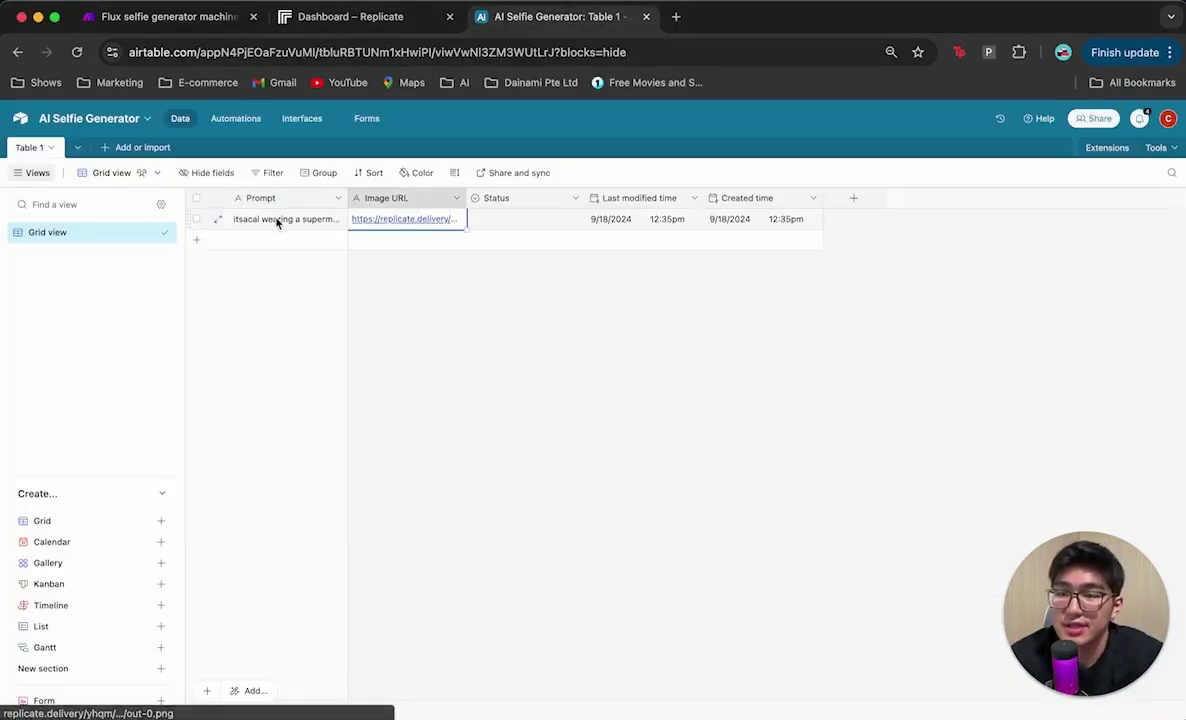
click(418, 222)
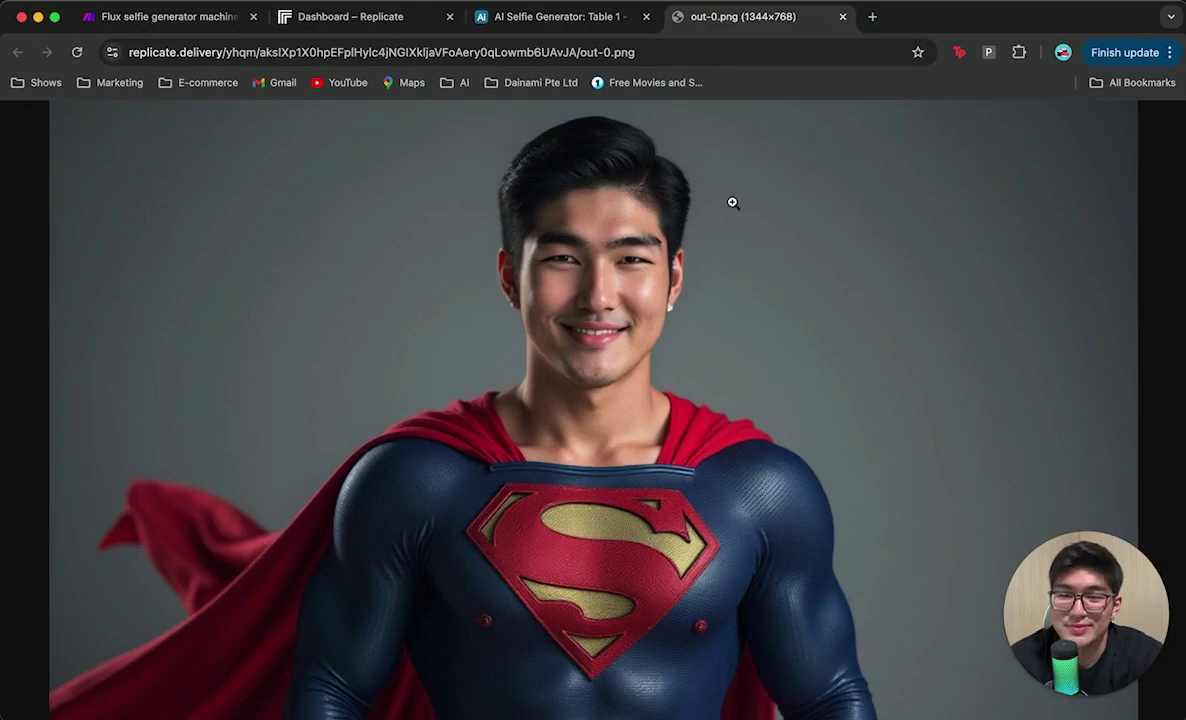
click(842, 16)
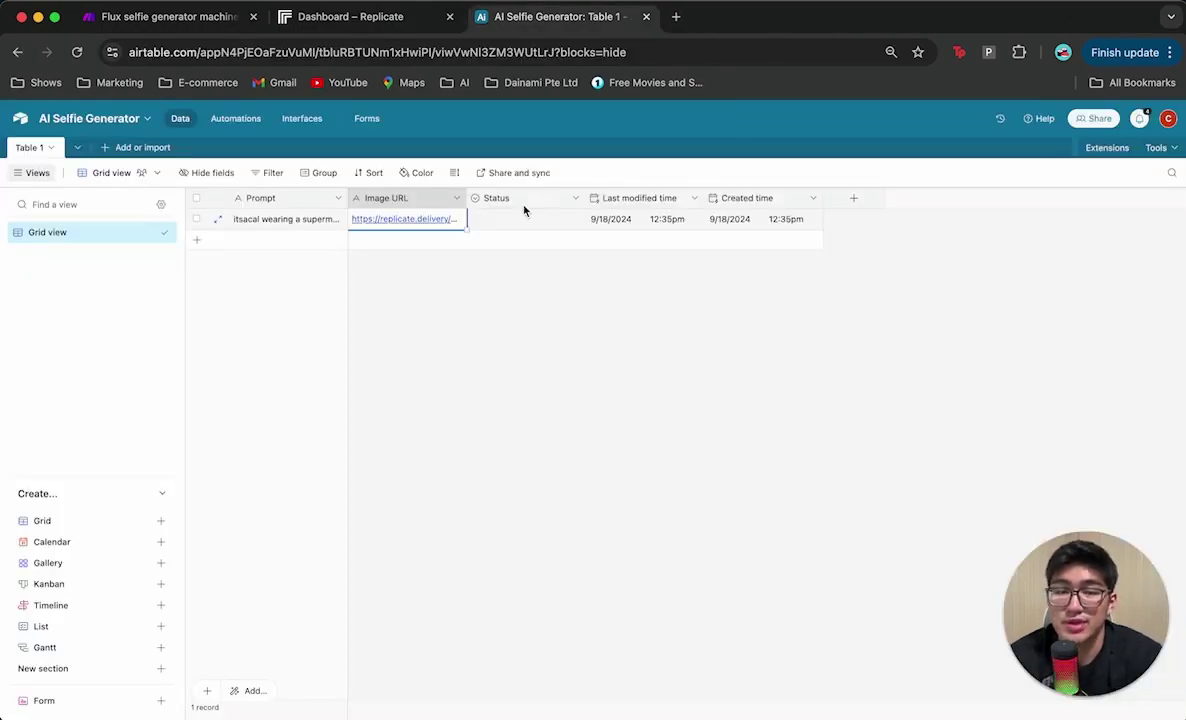
click(190, 16)
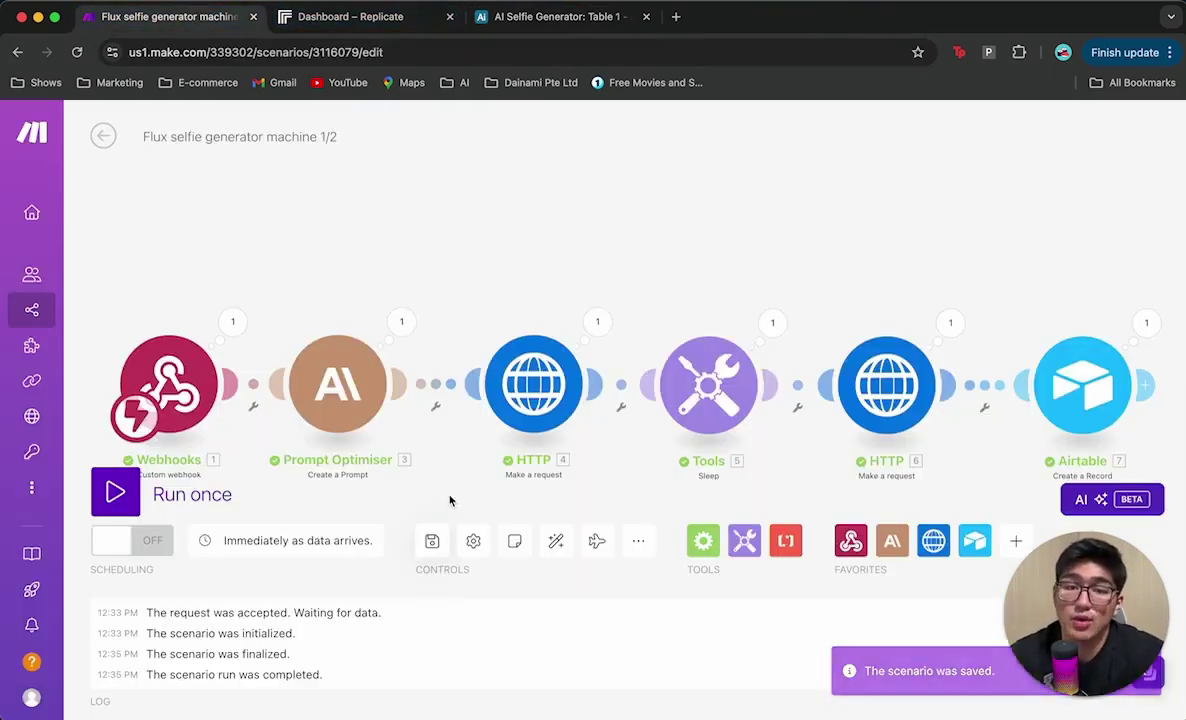
click(575, 16)
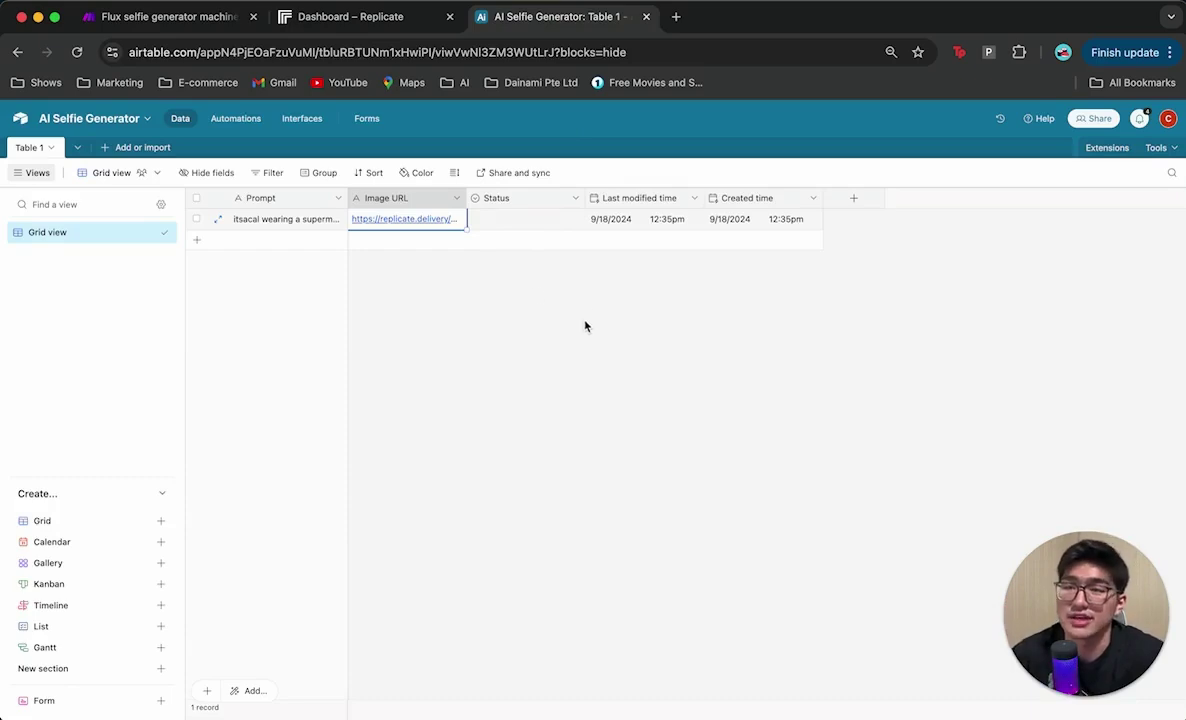
click(177, 14)
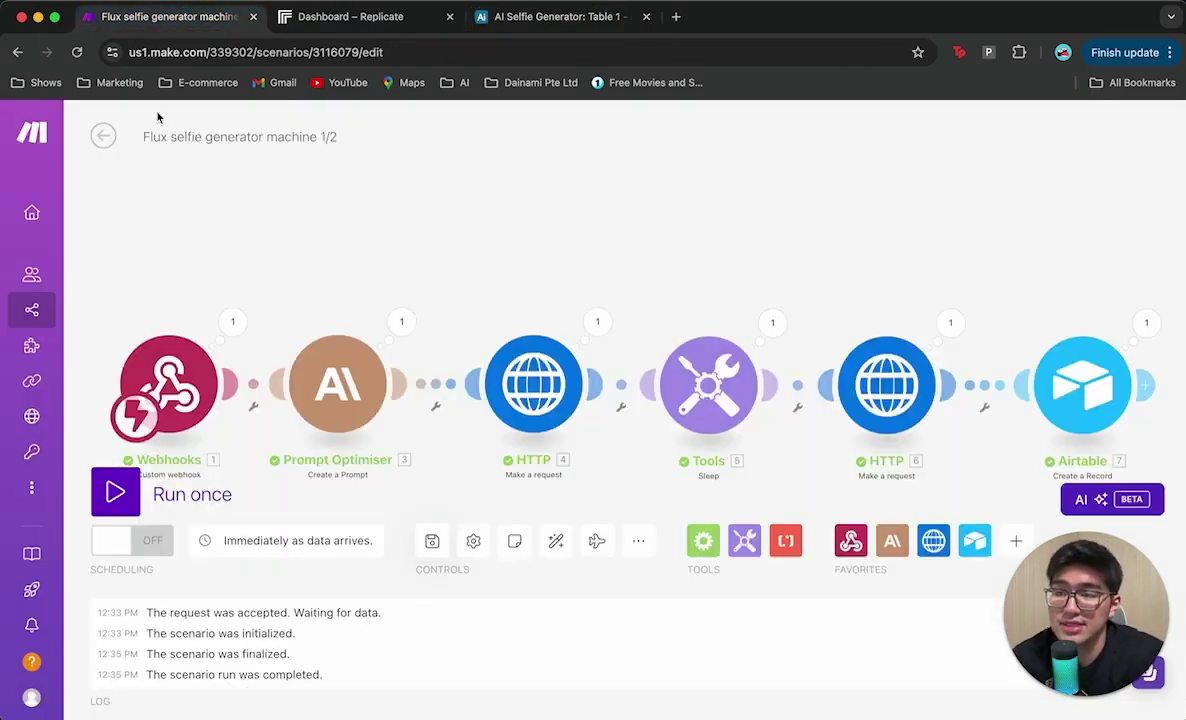
click(103, 135)
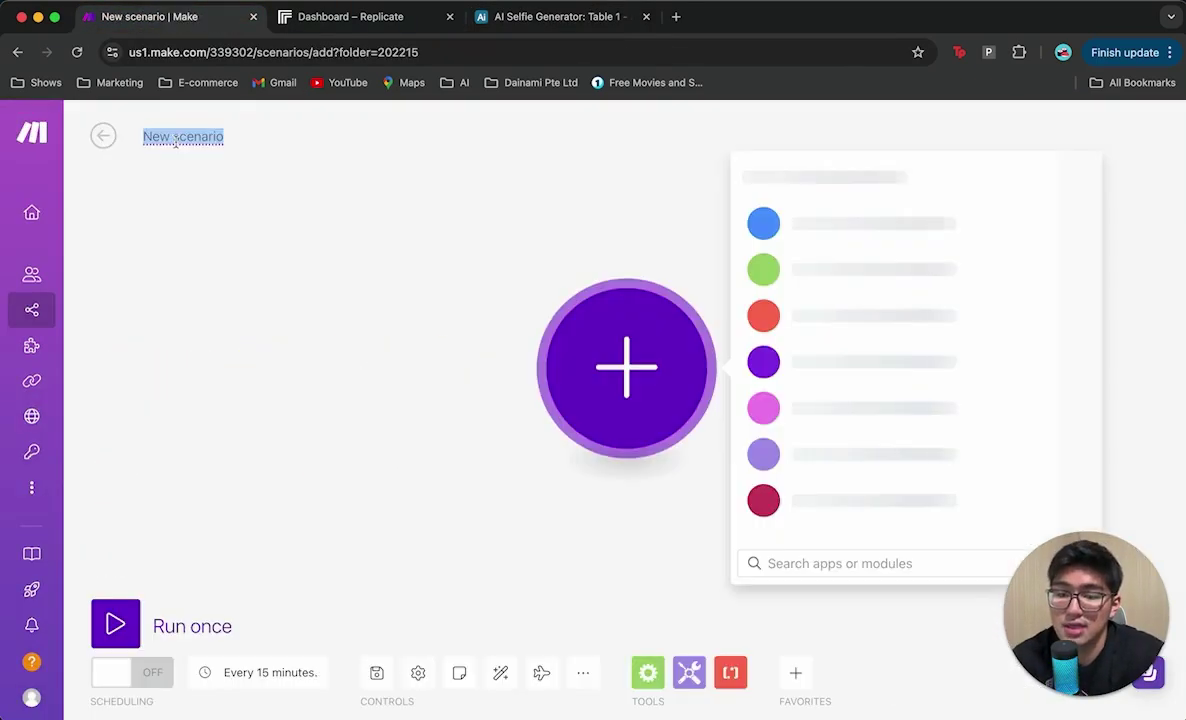
Step: Name the scenario 'Flux selfie generator machine 2/2' and add an Airtable Watch Records trigger
text(Flu)
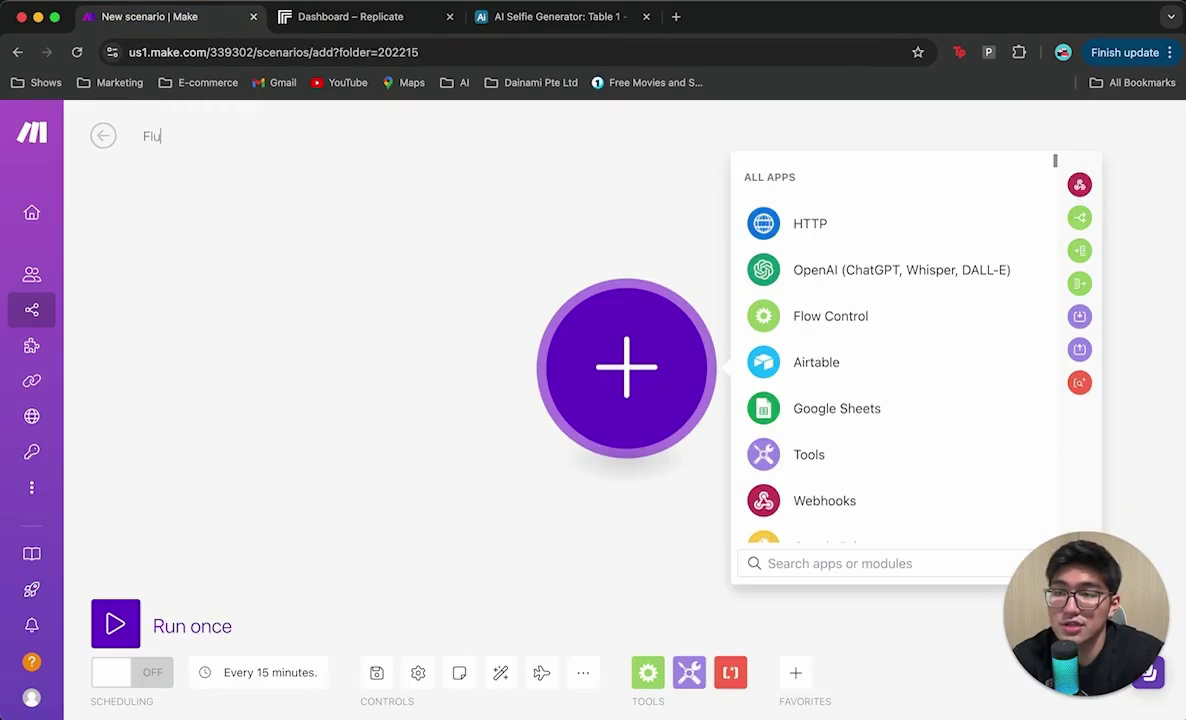
text(x selfie generator machine 2/2)
click(178, 265)
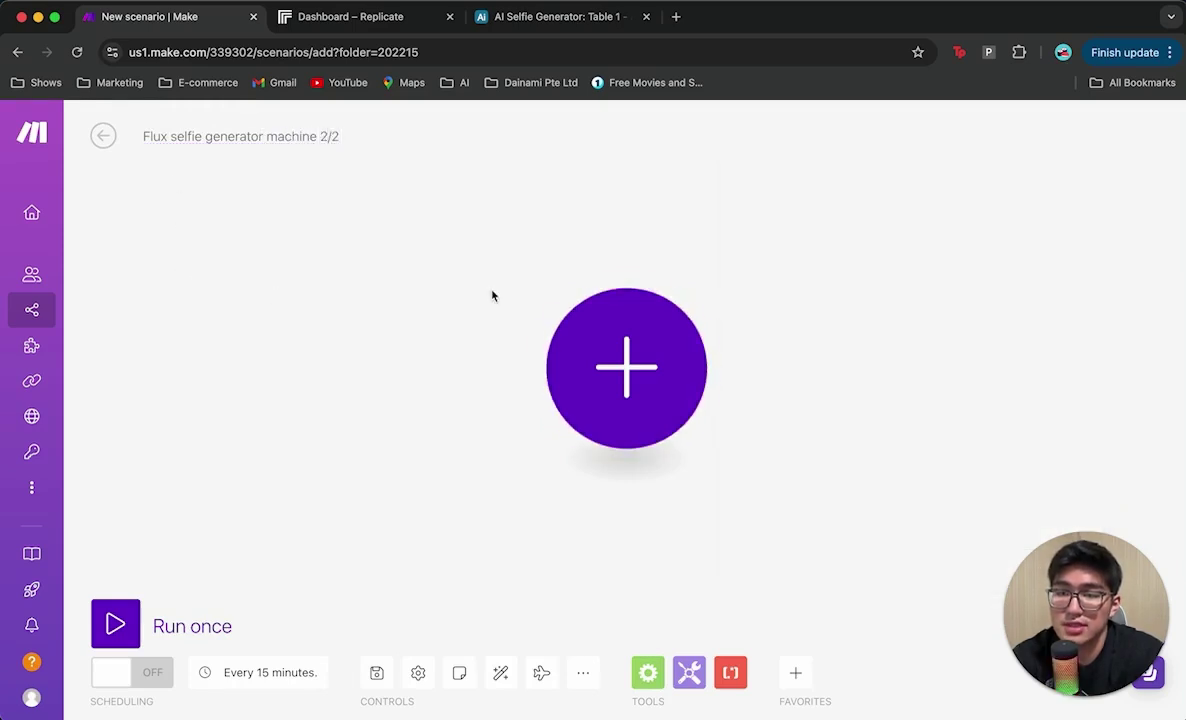
click(551, 344)
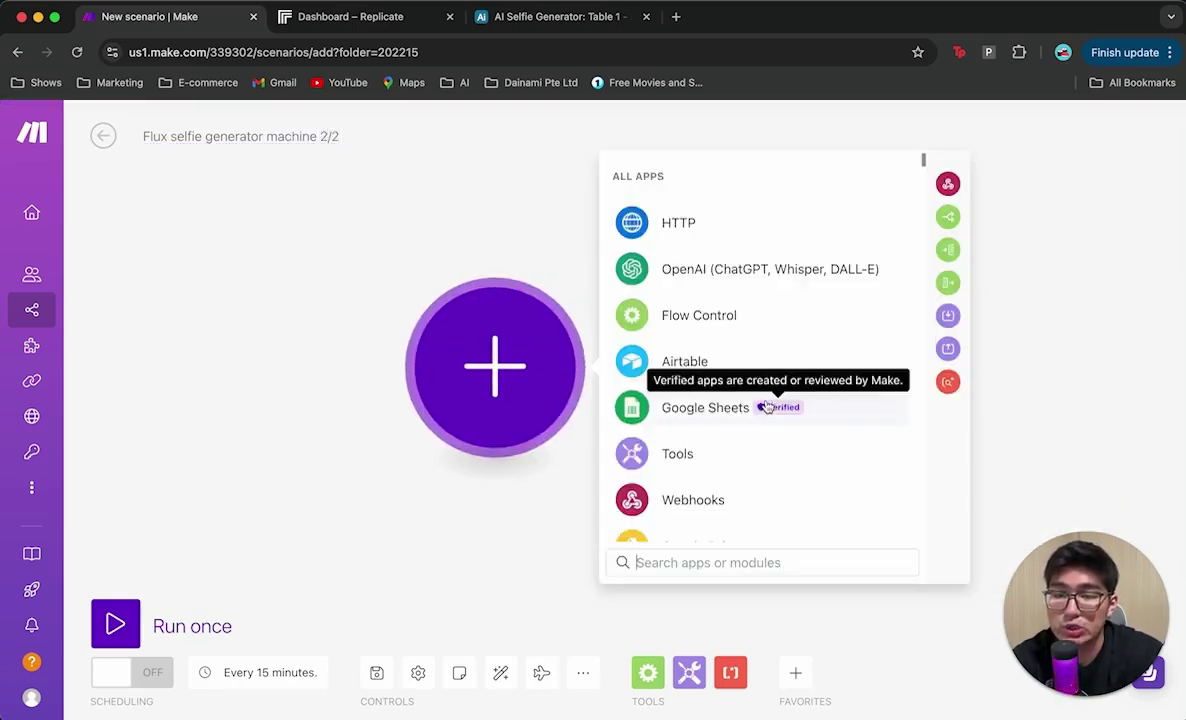
click(740, 361)
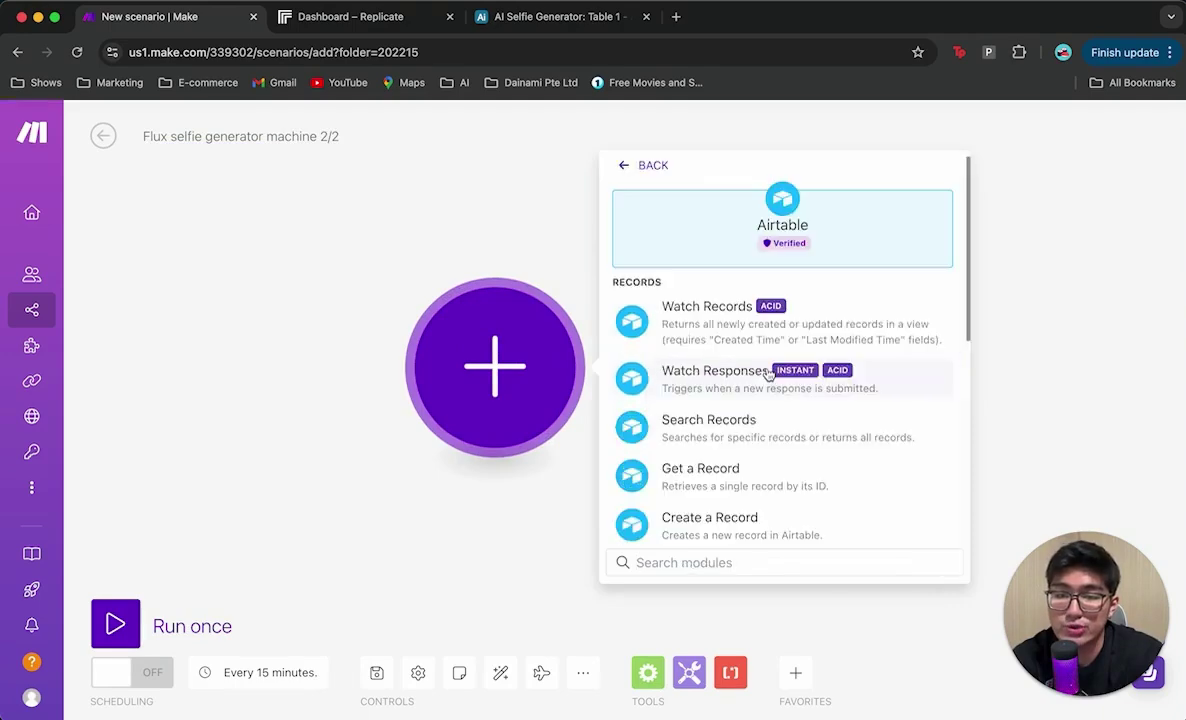
click(722, 328)
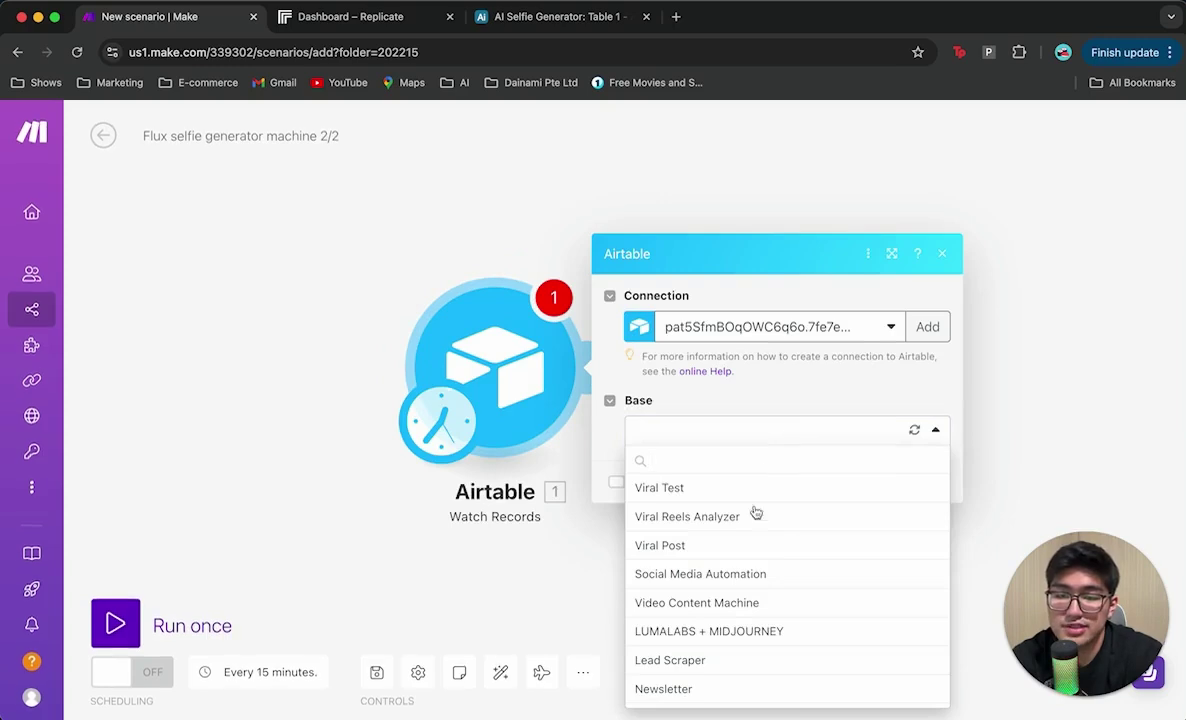
Step: Watch AI Selfie Generator's Table 1 by Last modified time with Status label, starting from now on
scroll(749, 596, down, 4)
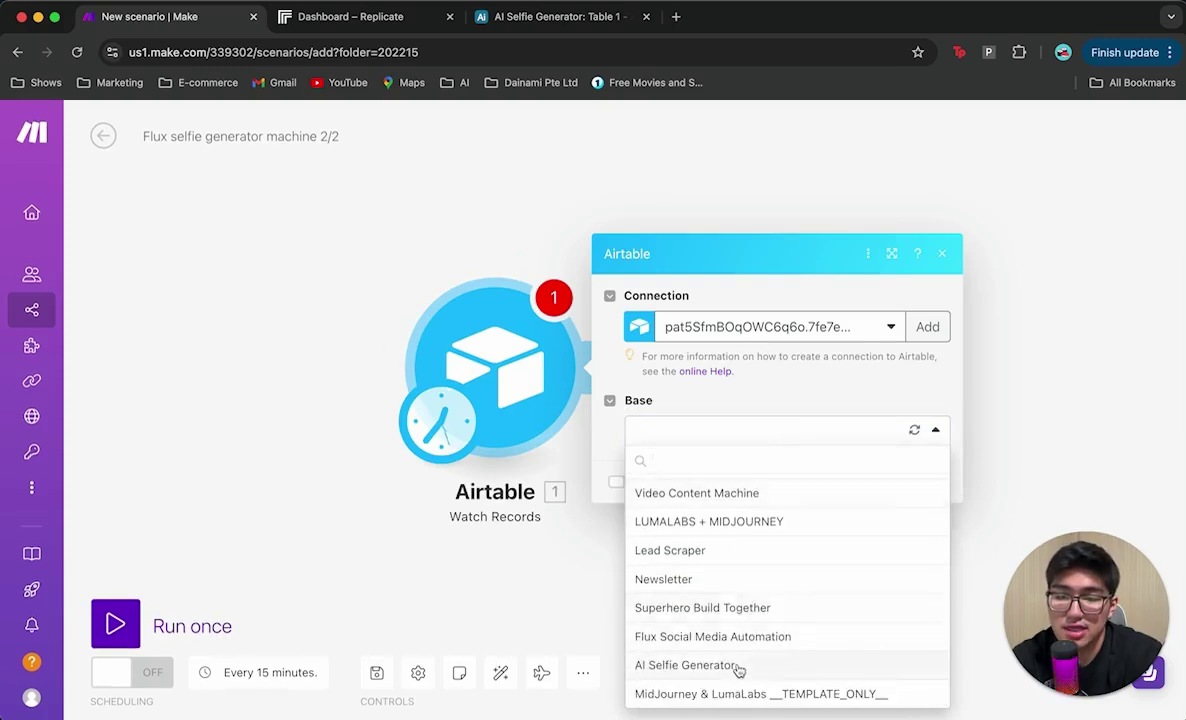
click(738, 666)
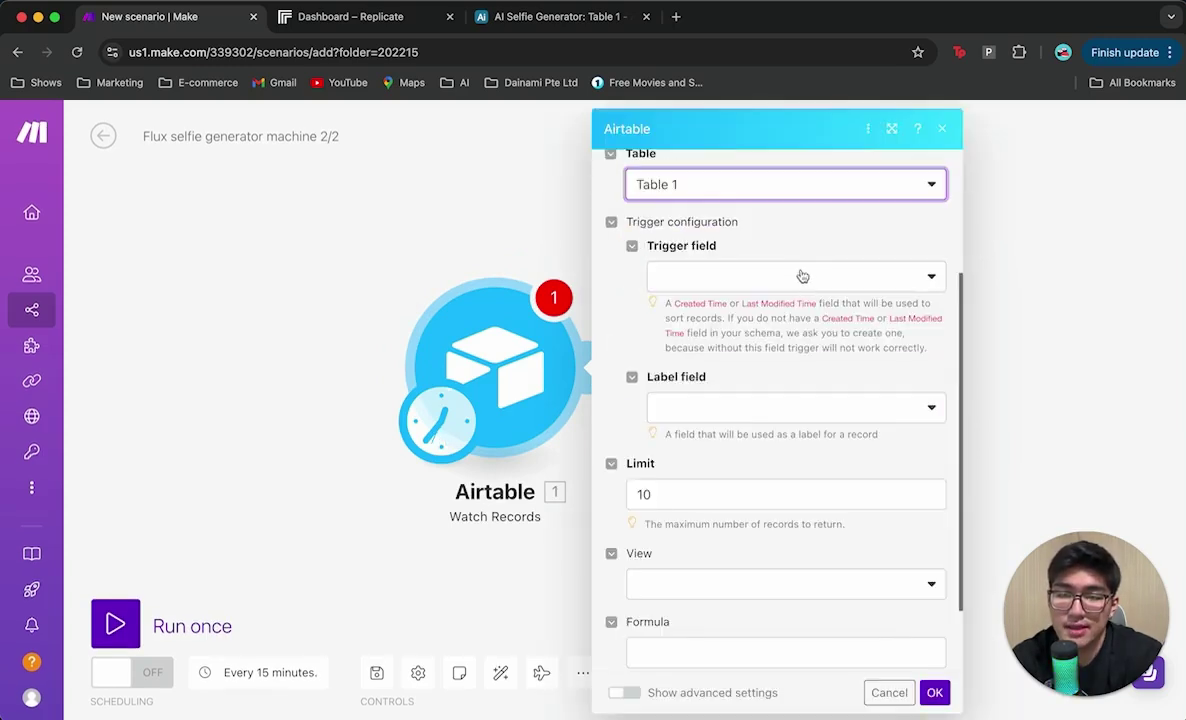
click(790, 282)
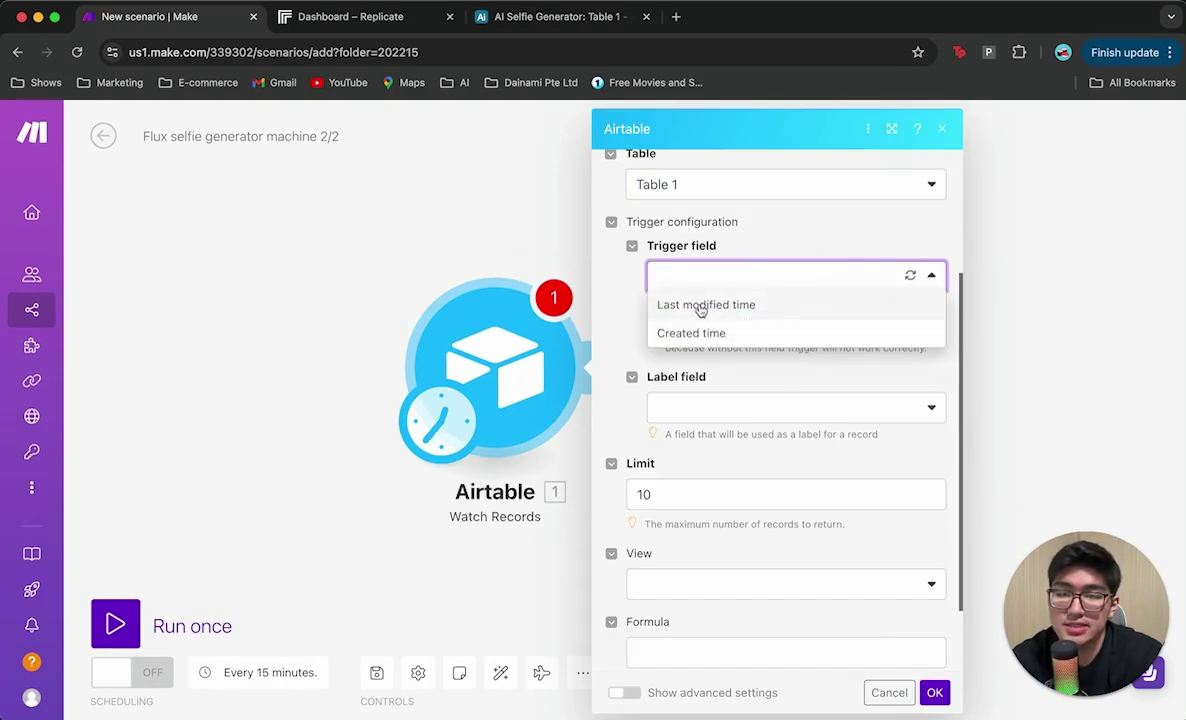
click(697, 316)
click(760, 410)
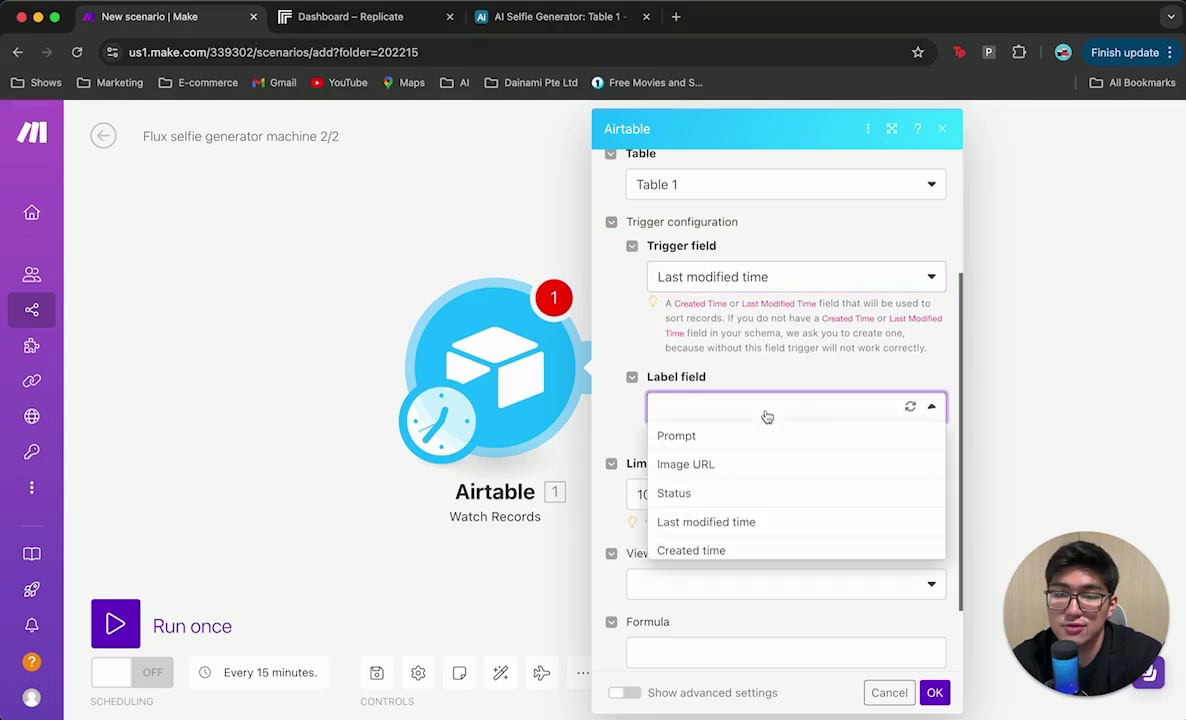
click(749, 493)
scroll(669, 519, down, 2)
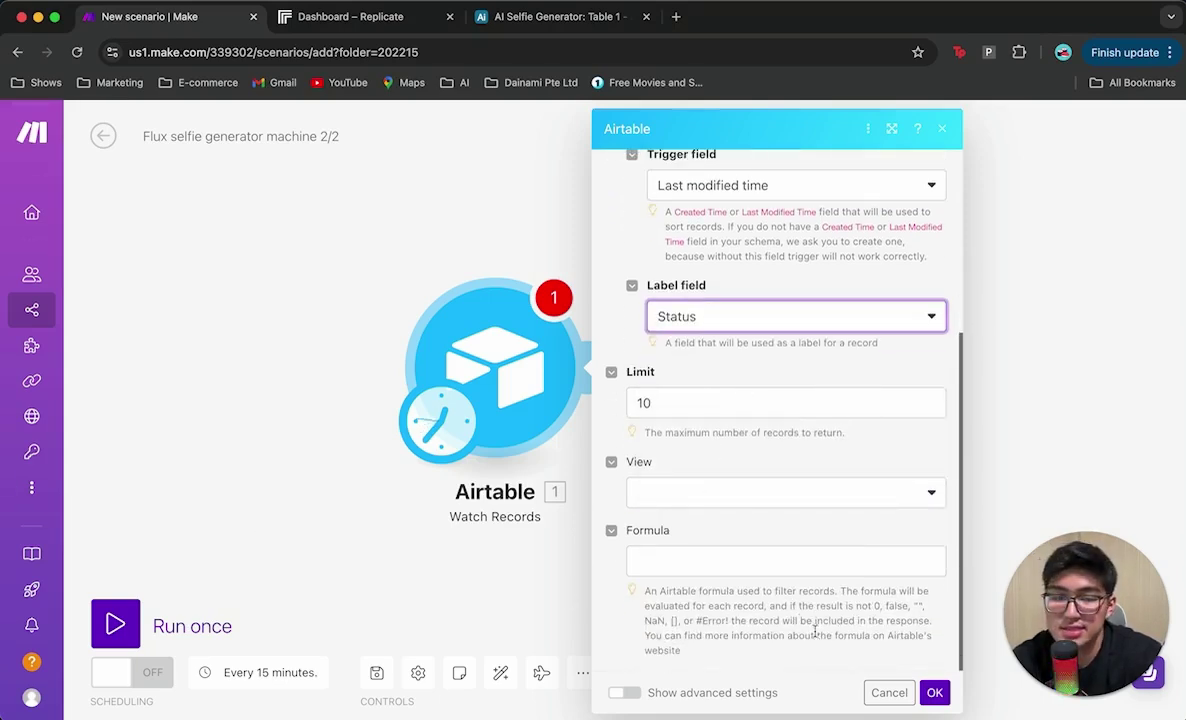
click(934, 692)
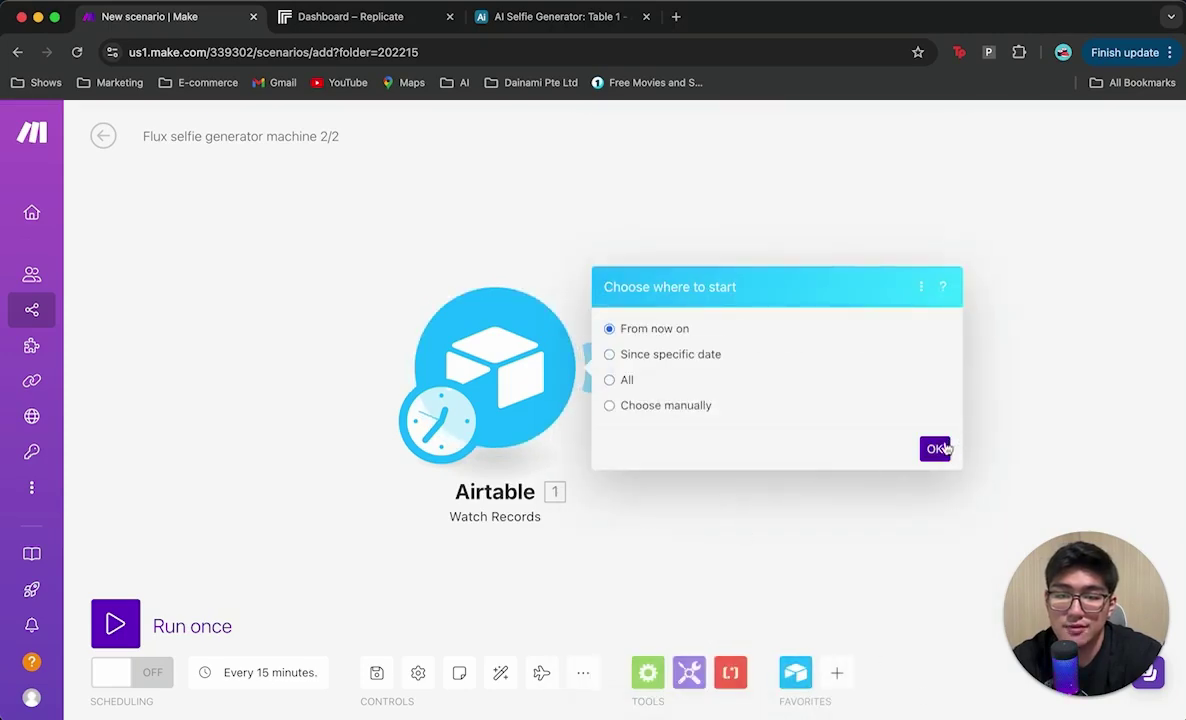
click(934, 448)
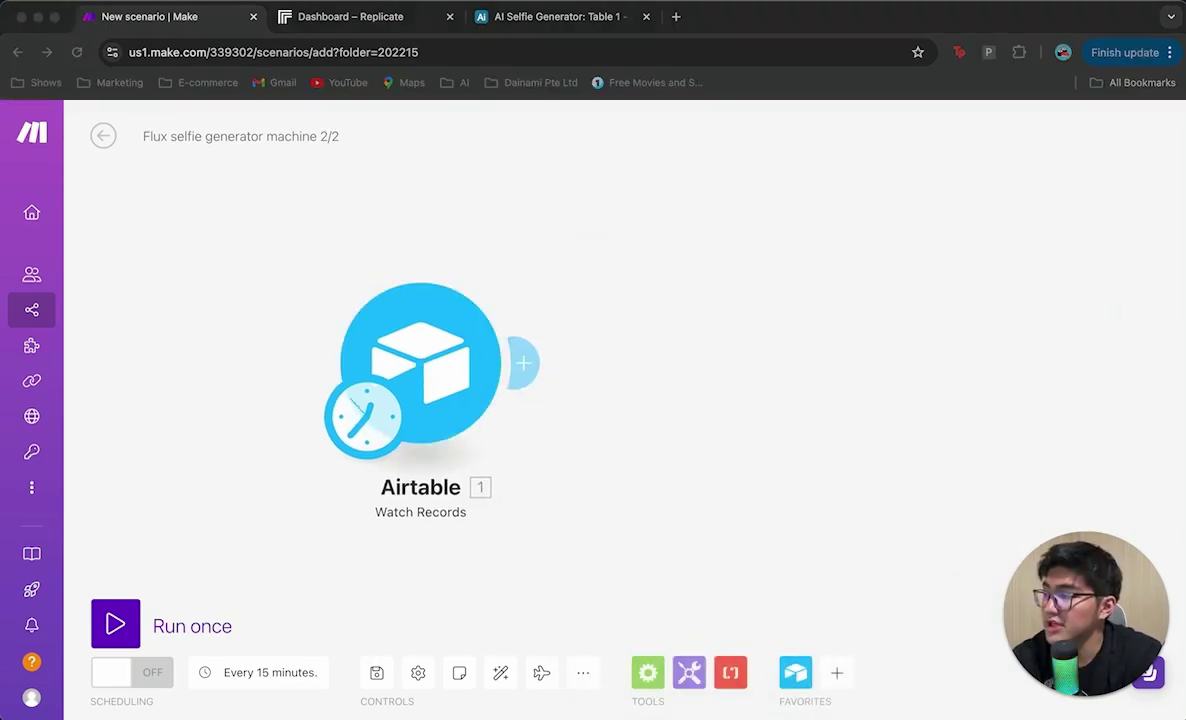
Step: Add an HTTP Get a file module after Airtable with its URL mapped to 1. Image URL
click(522, 364)
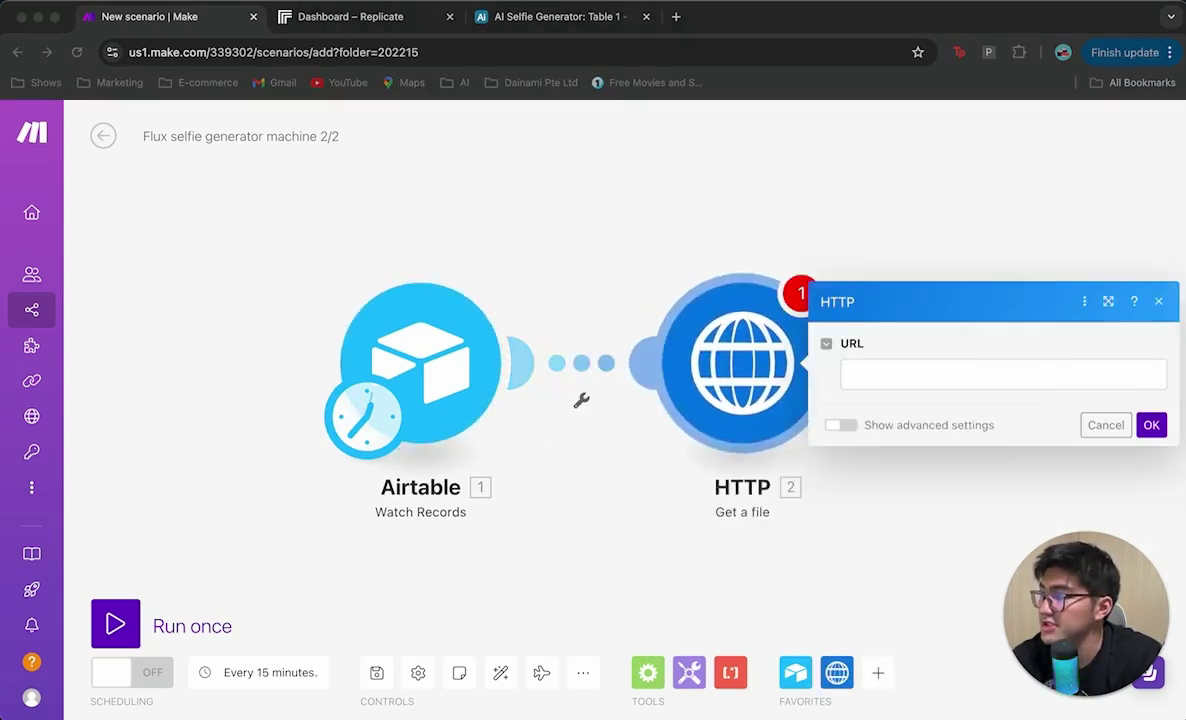
click(852, 373)
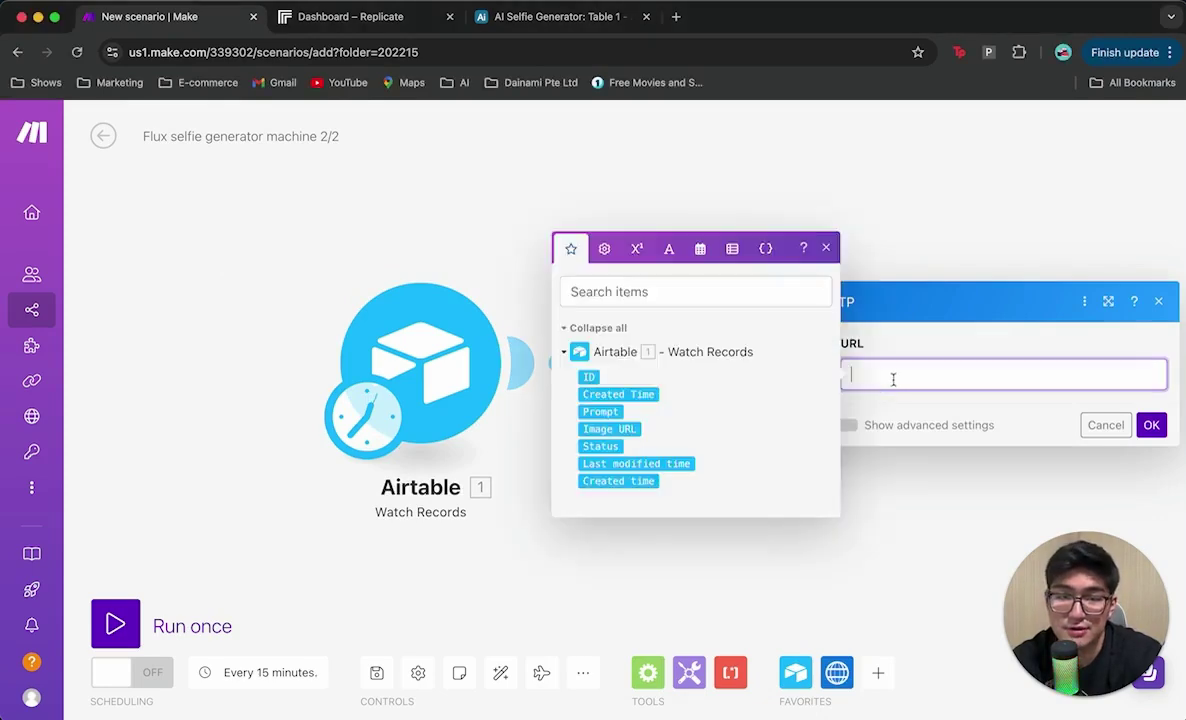
click(612, 429)
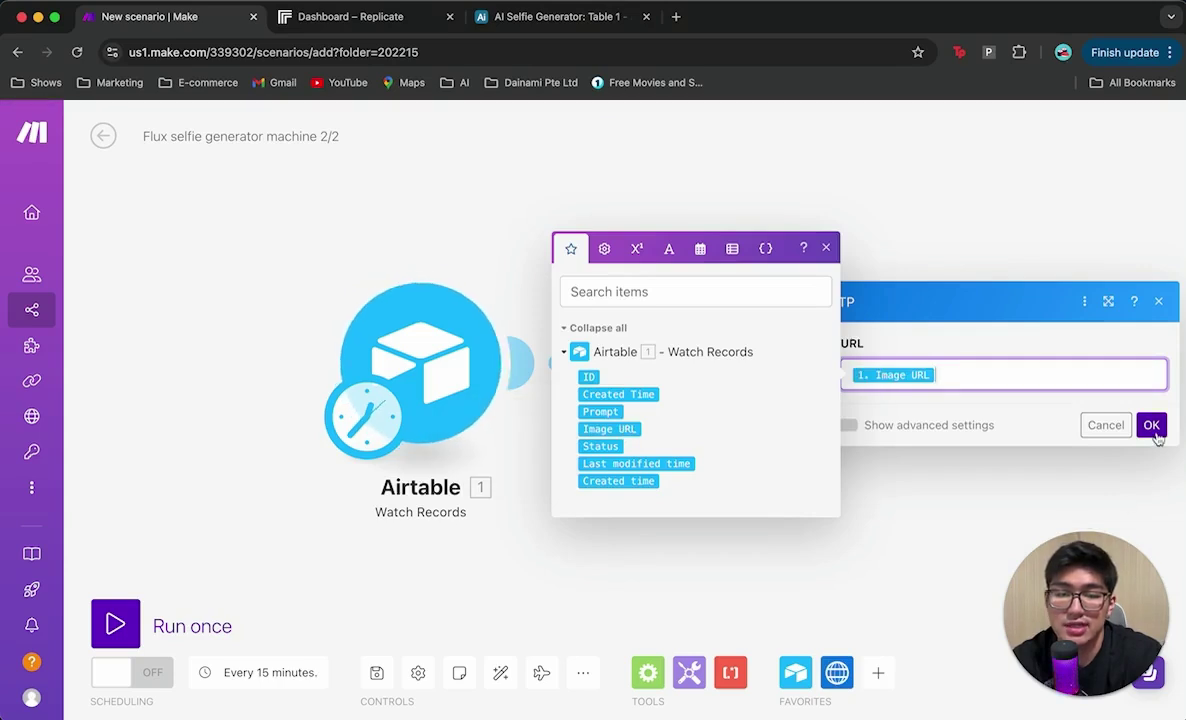
click(1151, 425)
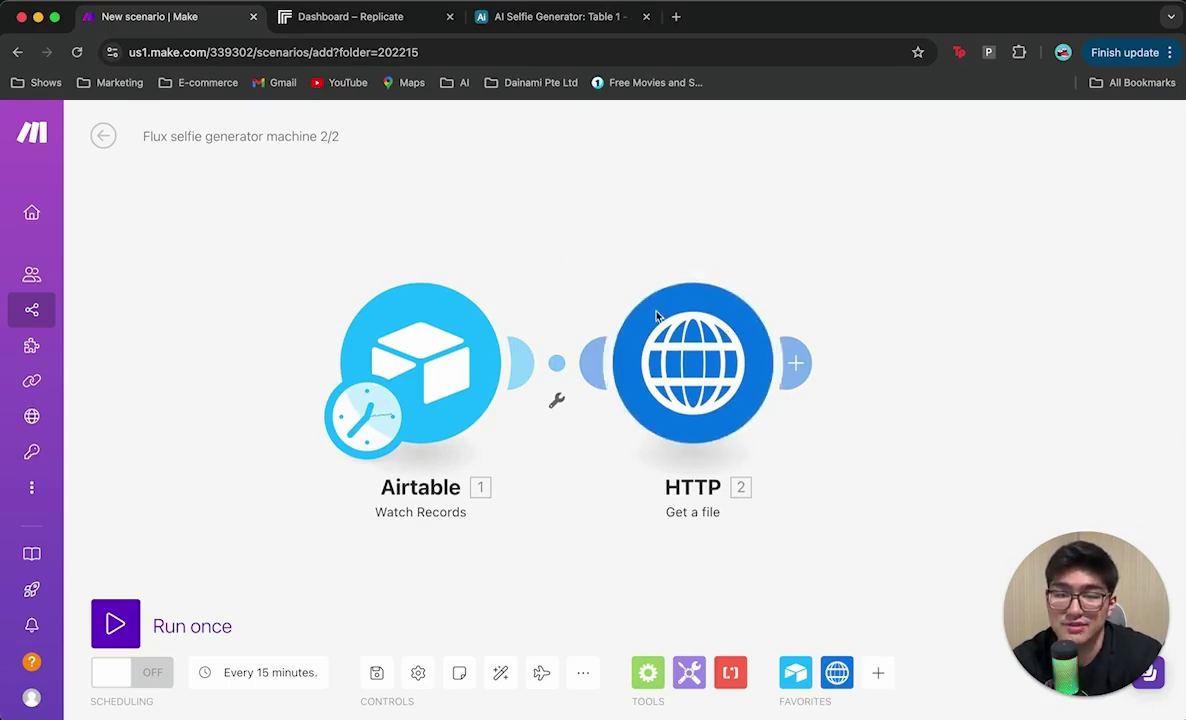
Step: Create a filter named 'Approved' between Airtable and HTTP that checks 1. Status
click(582, 362)
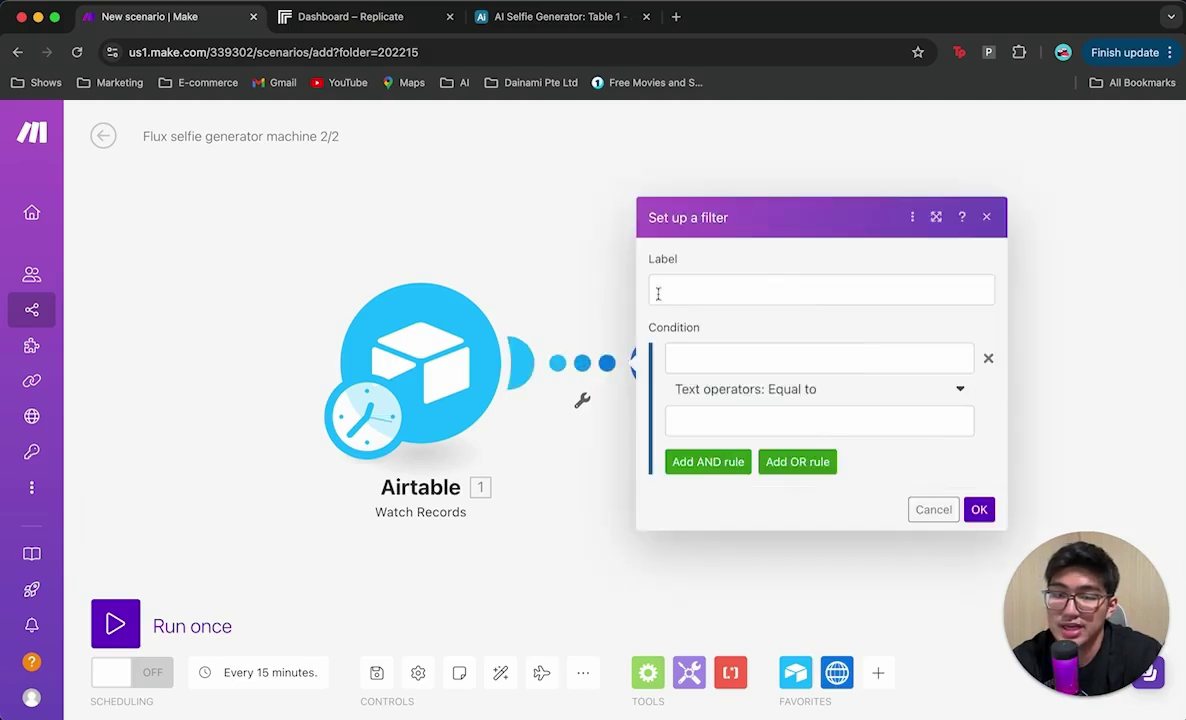
click(668, 290)
text(Approved)
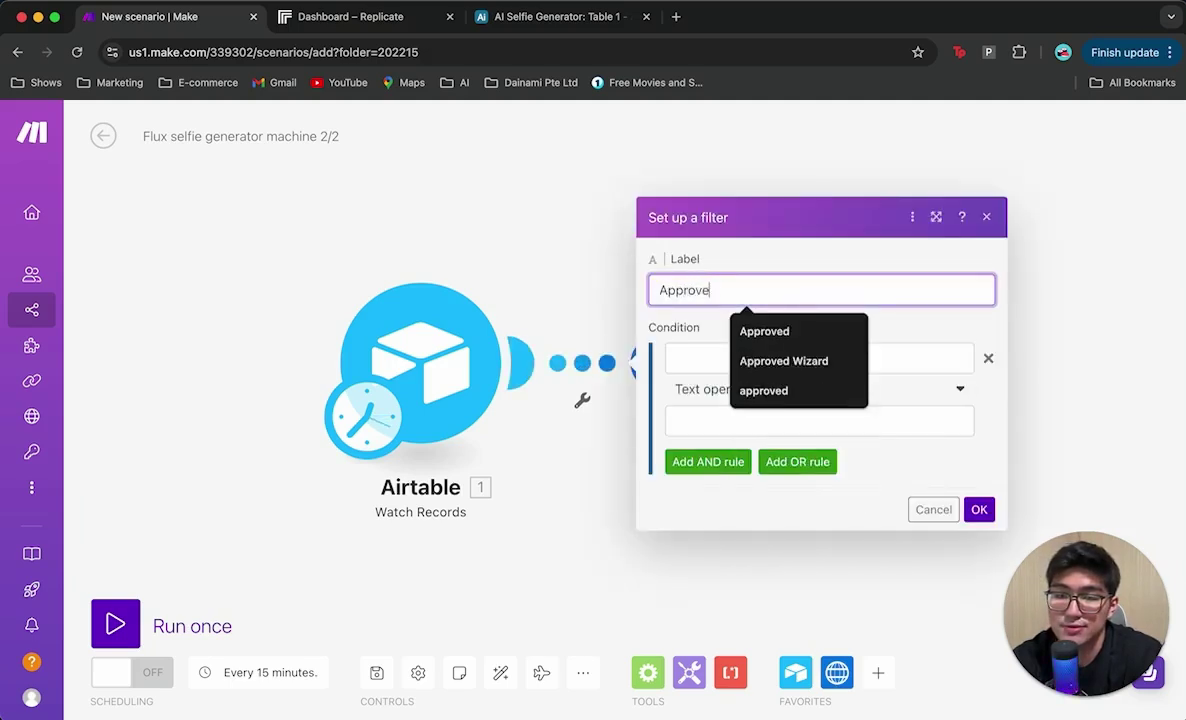
click(666, 357)
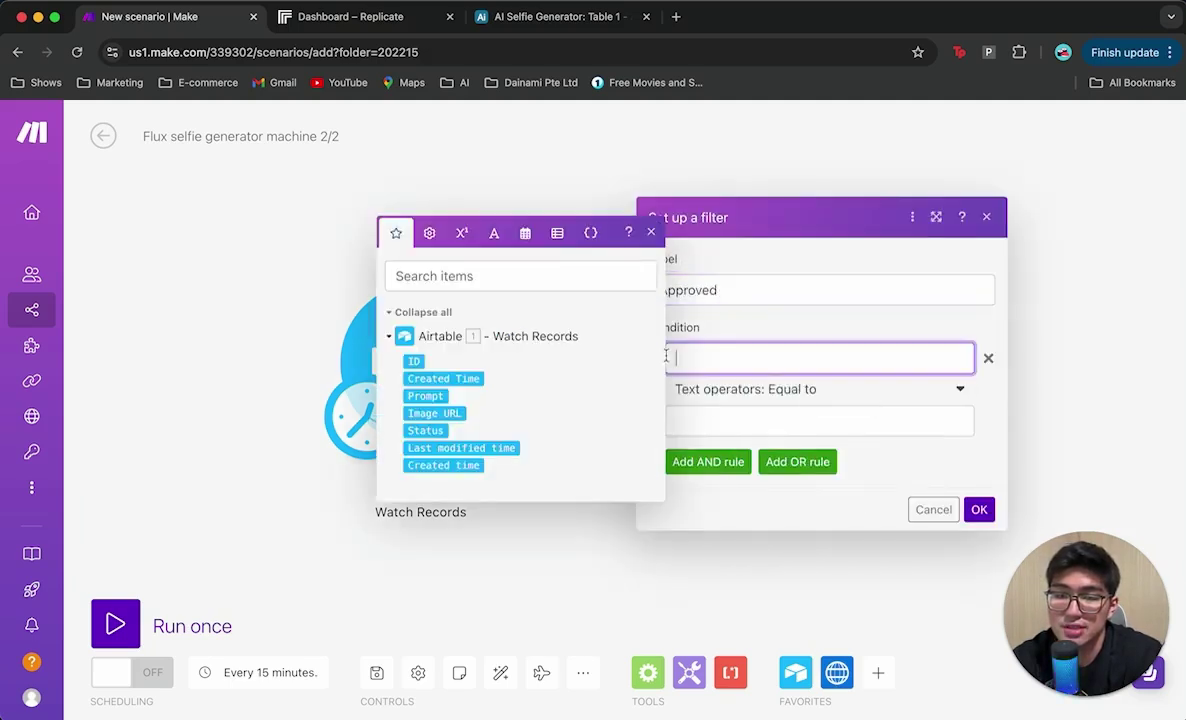
click(425, 430)
Step: Set the condition to Contains (case insensitive) 'approved' and save the filter
click(860, 393)
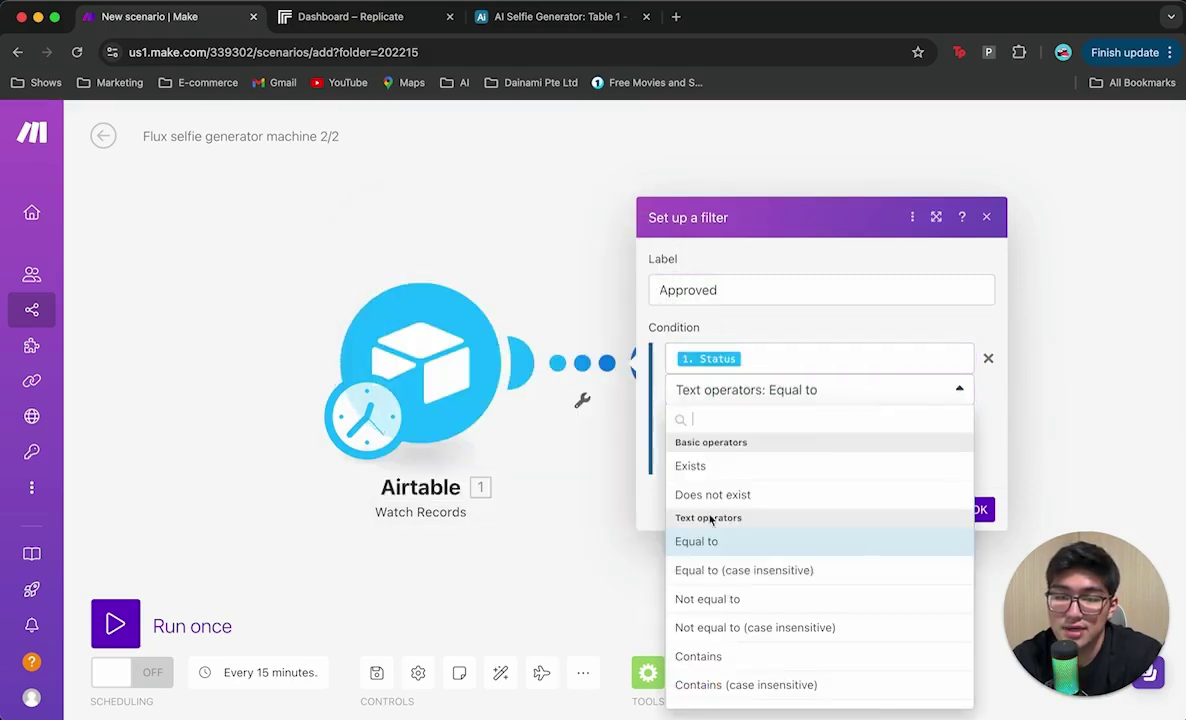
click(746, 684)
click(842, 391)
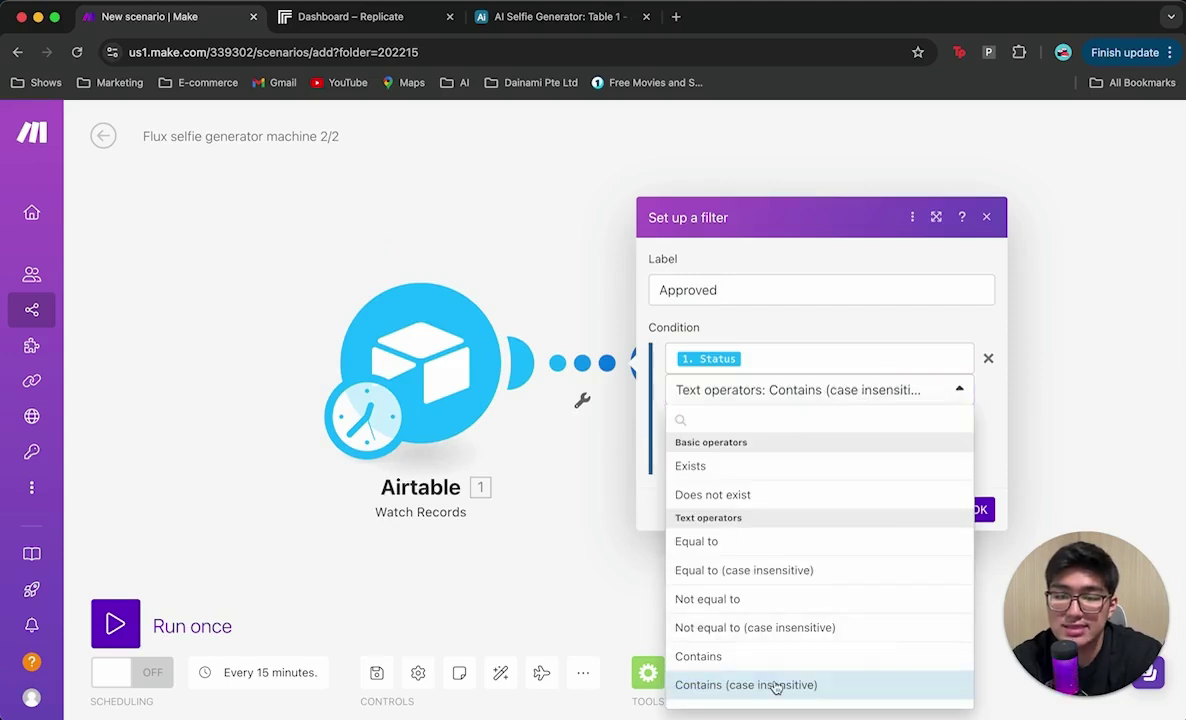
click(773, 684)
click(800, 421)
text(approved)
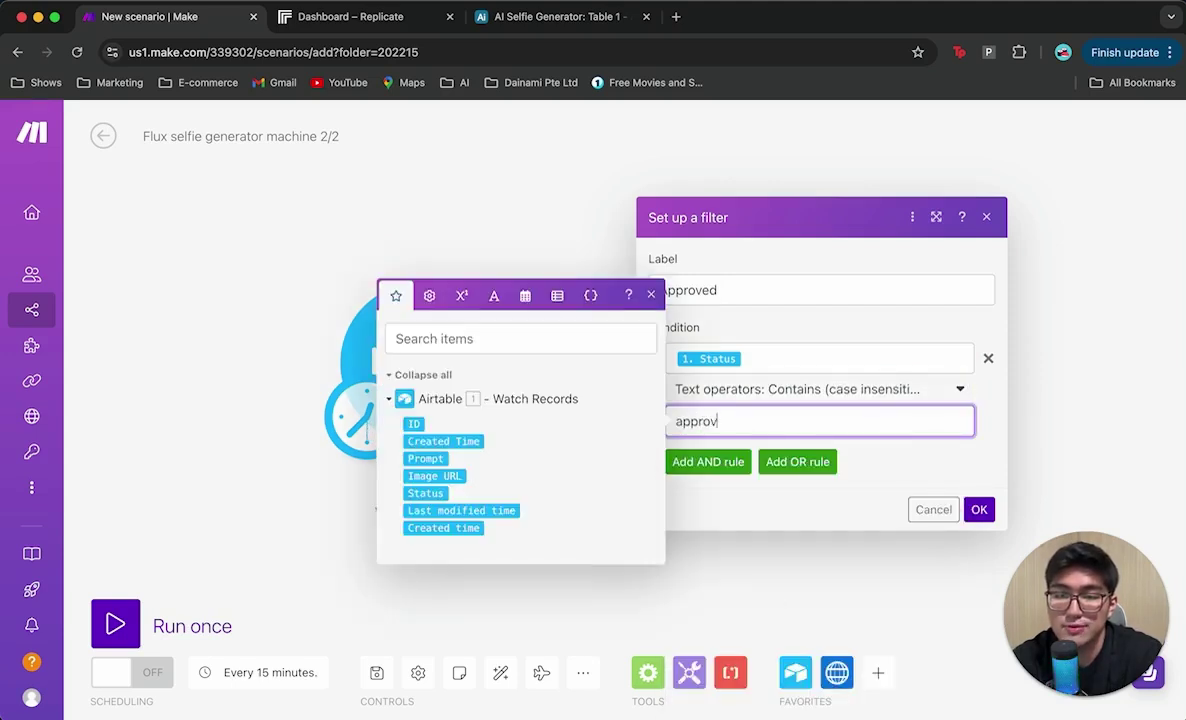
click(980, 510)
drag(975, 320, 704, 312)
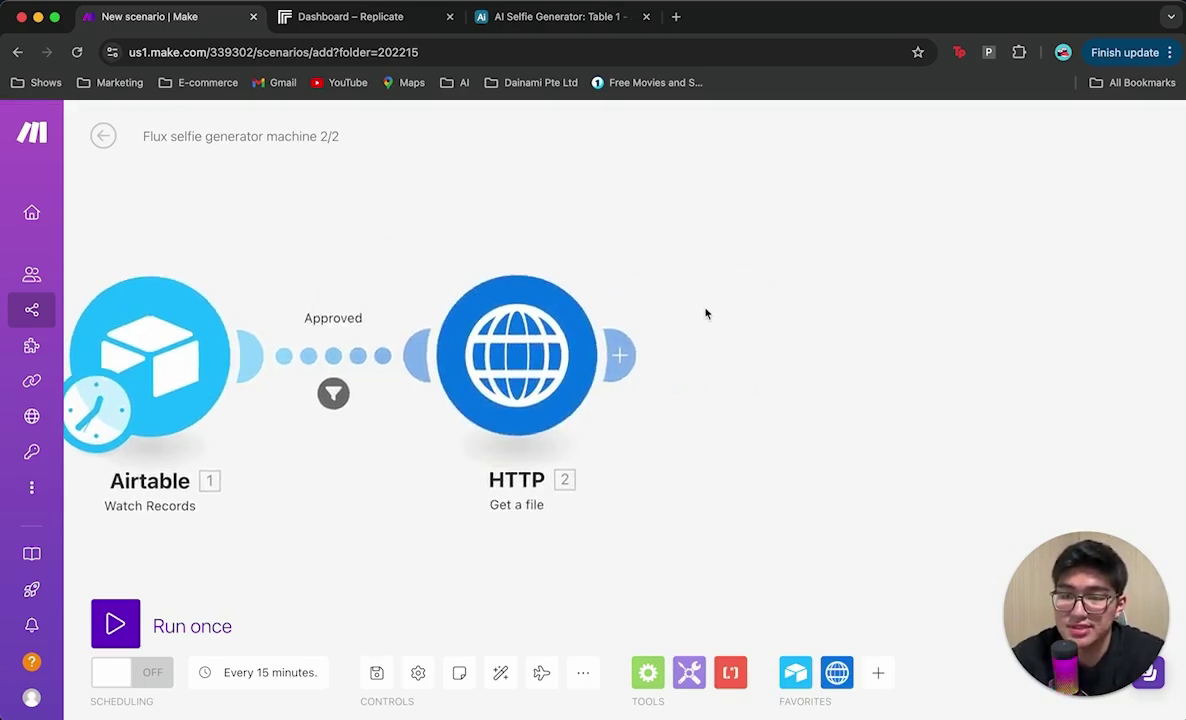
click(624, 353)
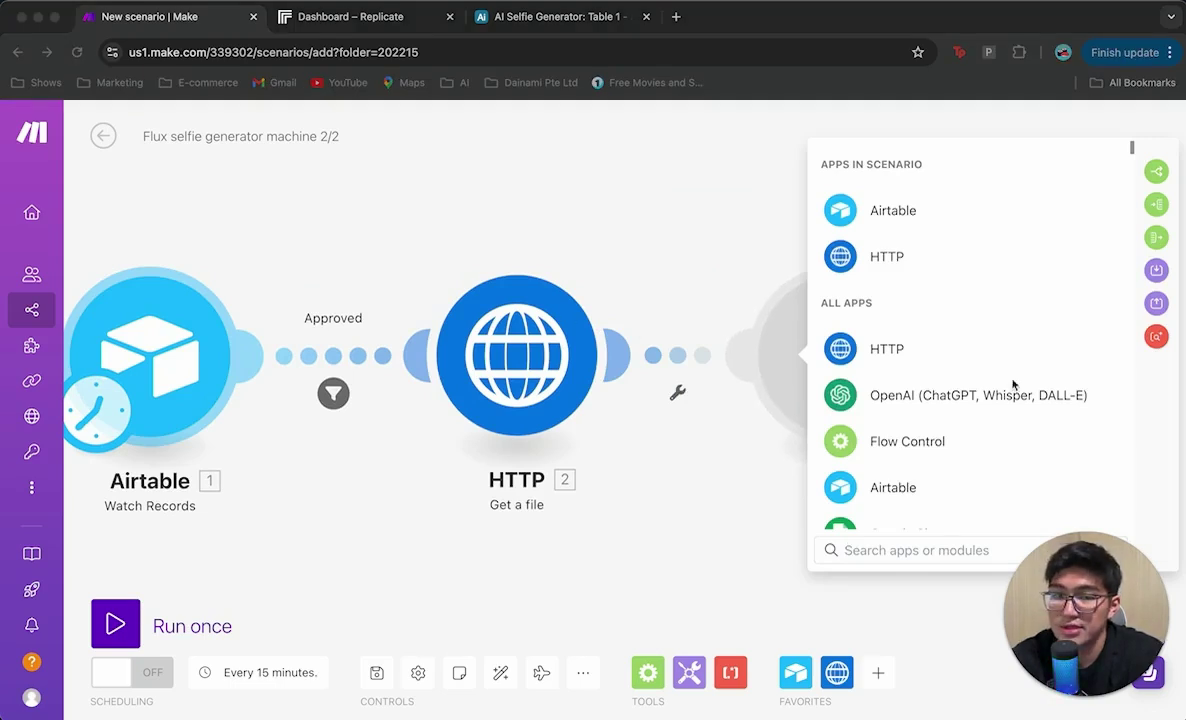
Step: Add a Google Drive Upload a File module targeting 2. Content Ideas > 02 Flux Image Selfie
click(942, 549)
text(googledrive)
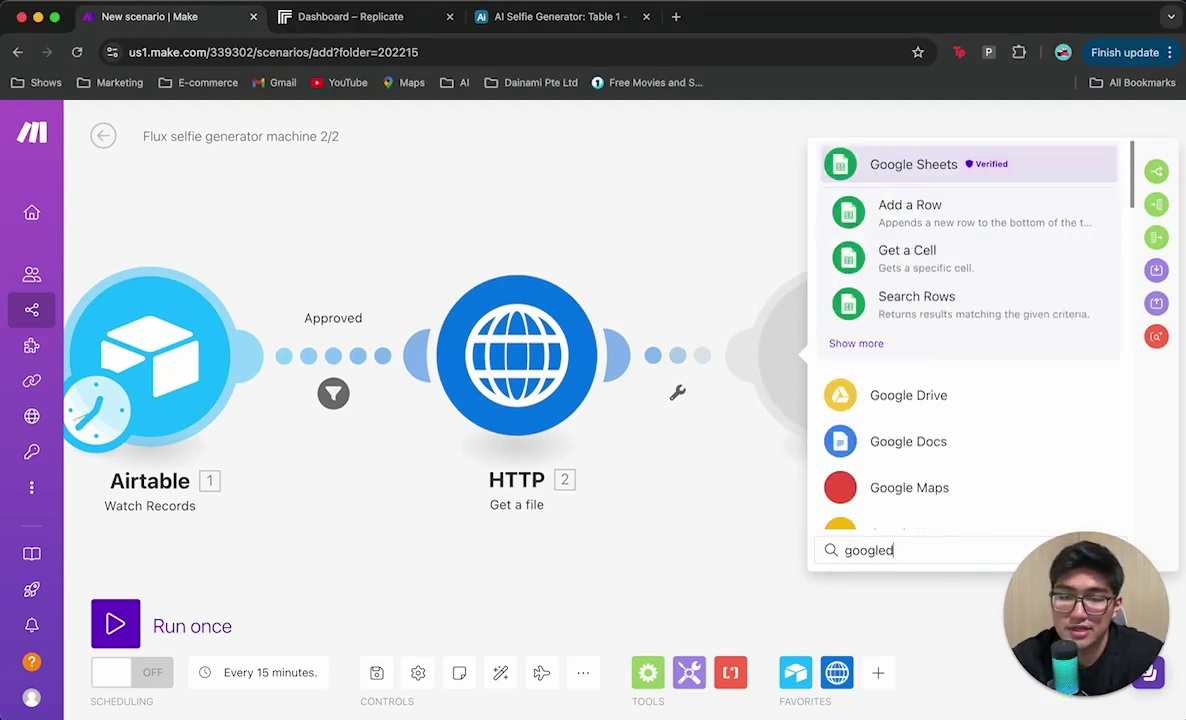
click(961, 258)
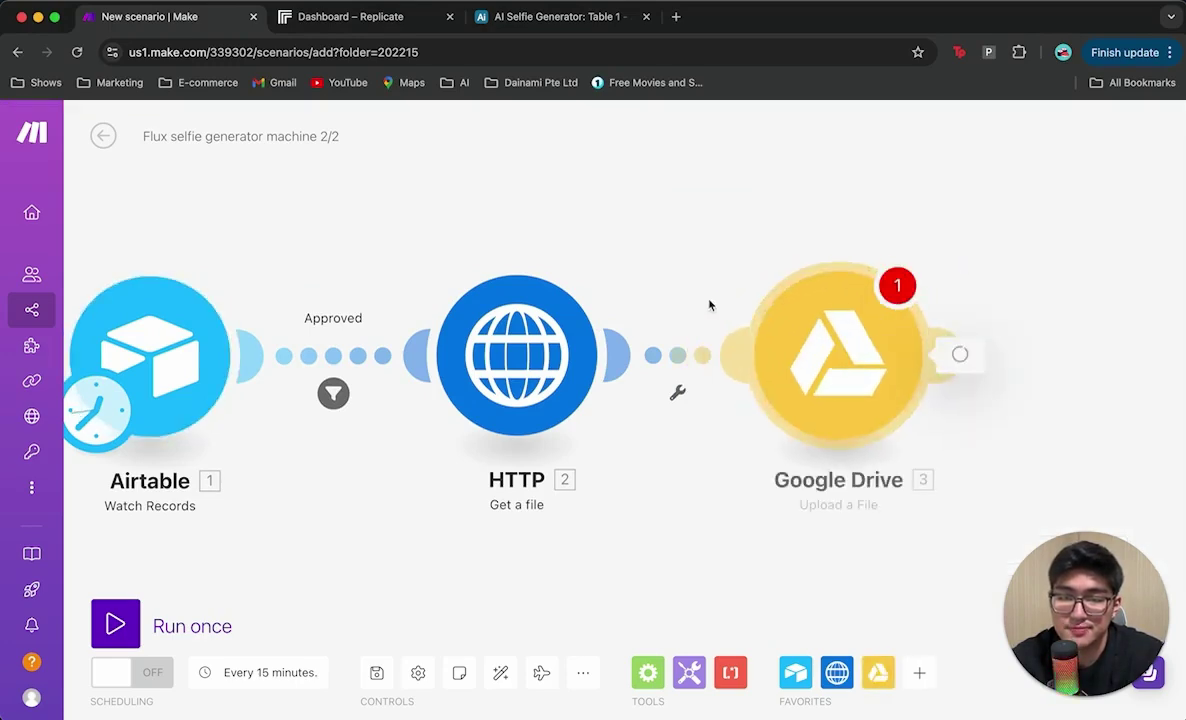
click(551, 342)
click(540, 400)
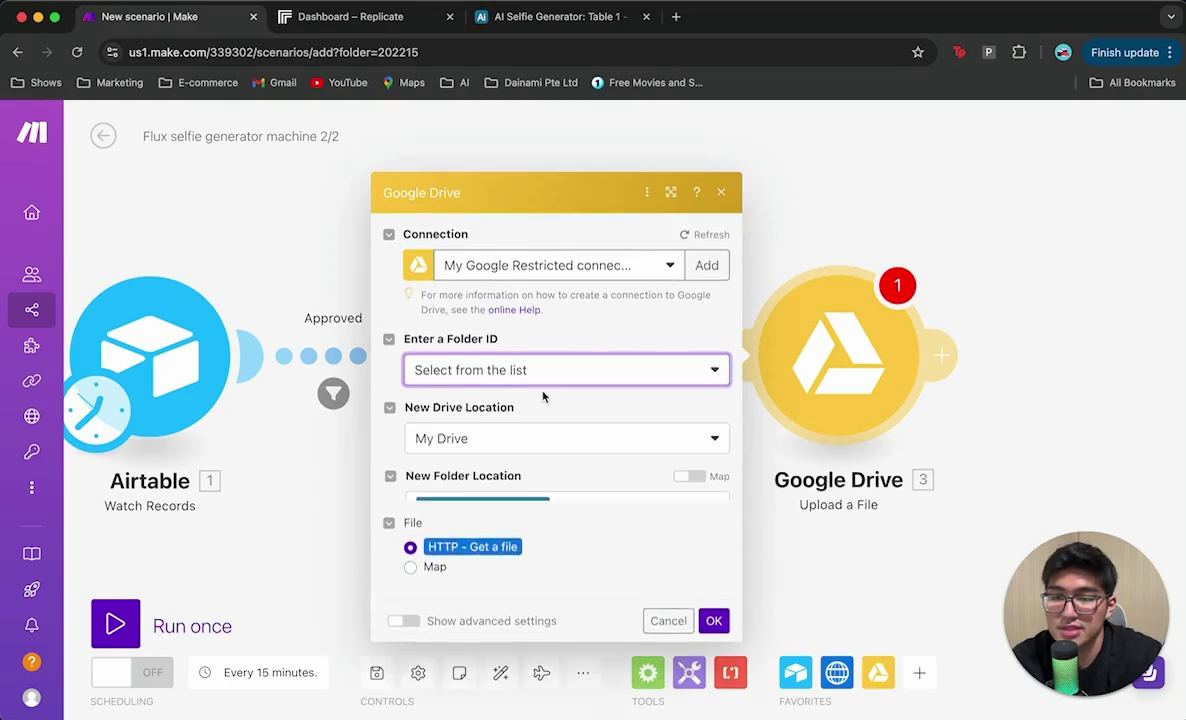
click(513, 445)
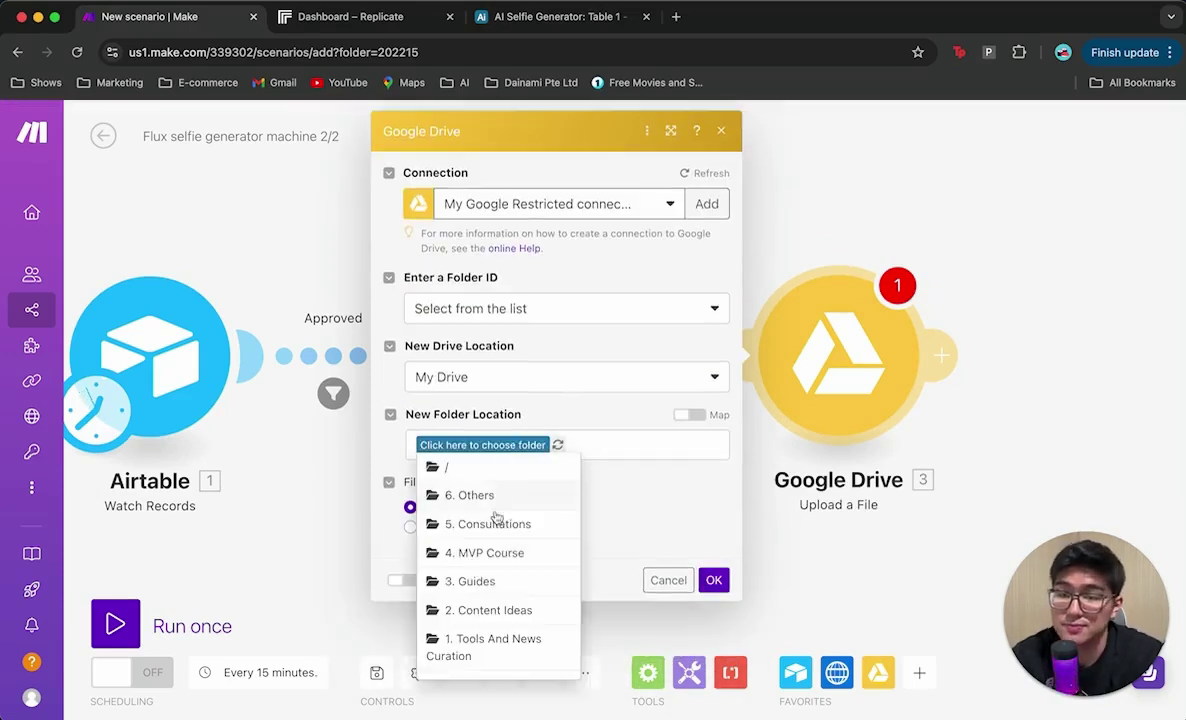
scroll(500, 530, down, 1)
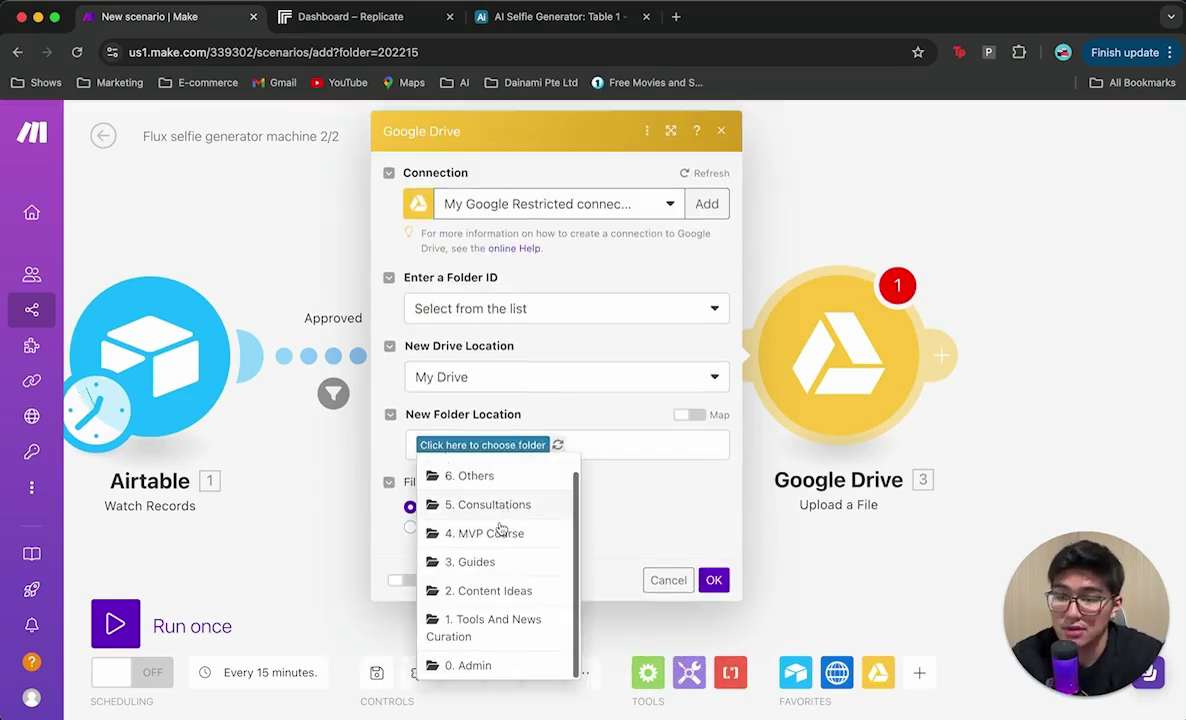
click(518, 590)
click(556, 445)
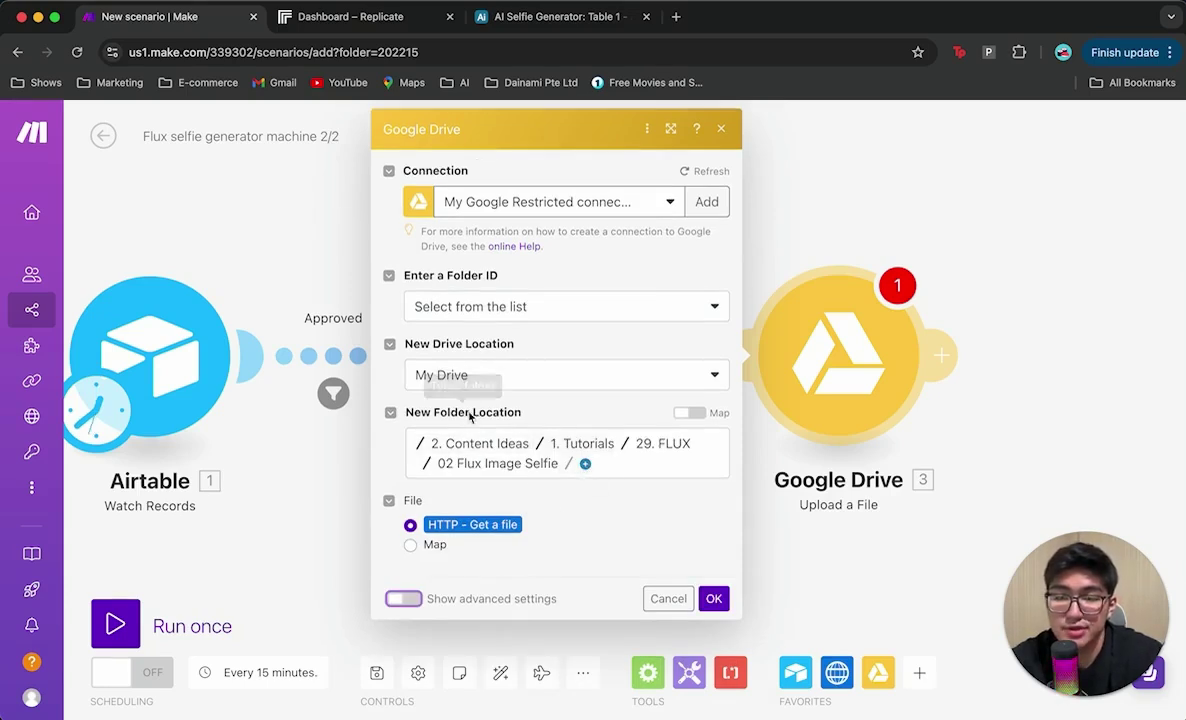
Step: Map the record's Prompt as the New File Name and save the Google Drive module
click(403, 599)
click(487, 529)
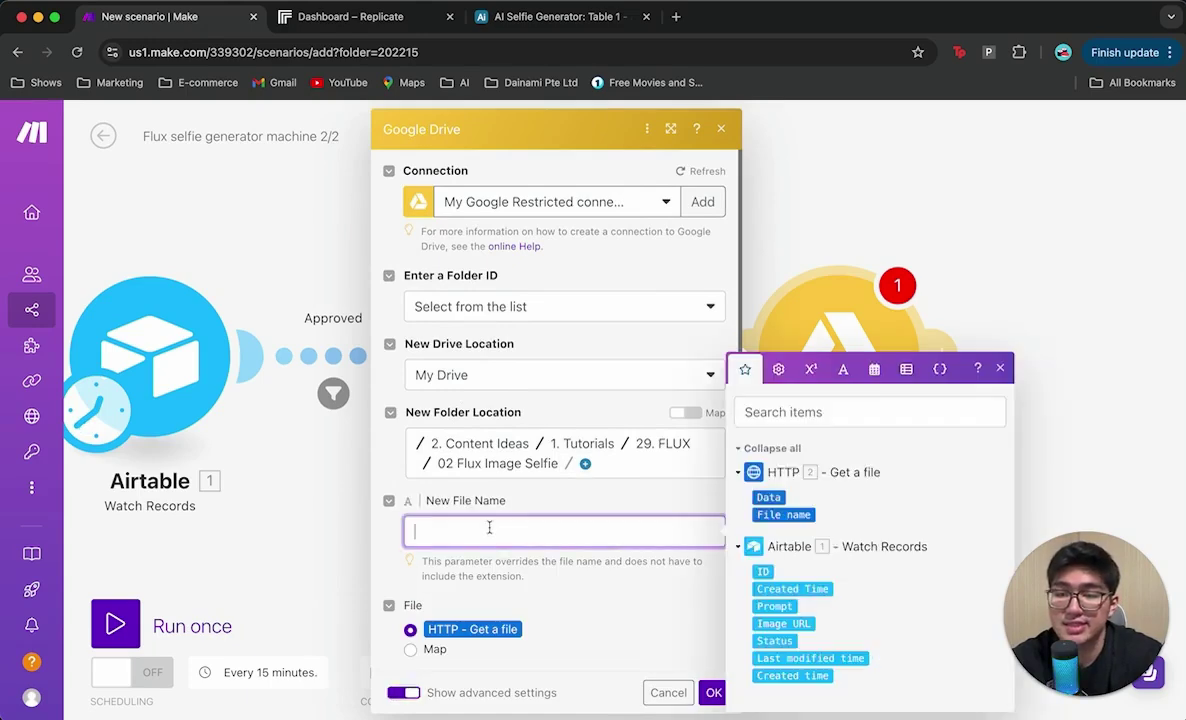
click(786, 606)
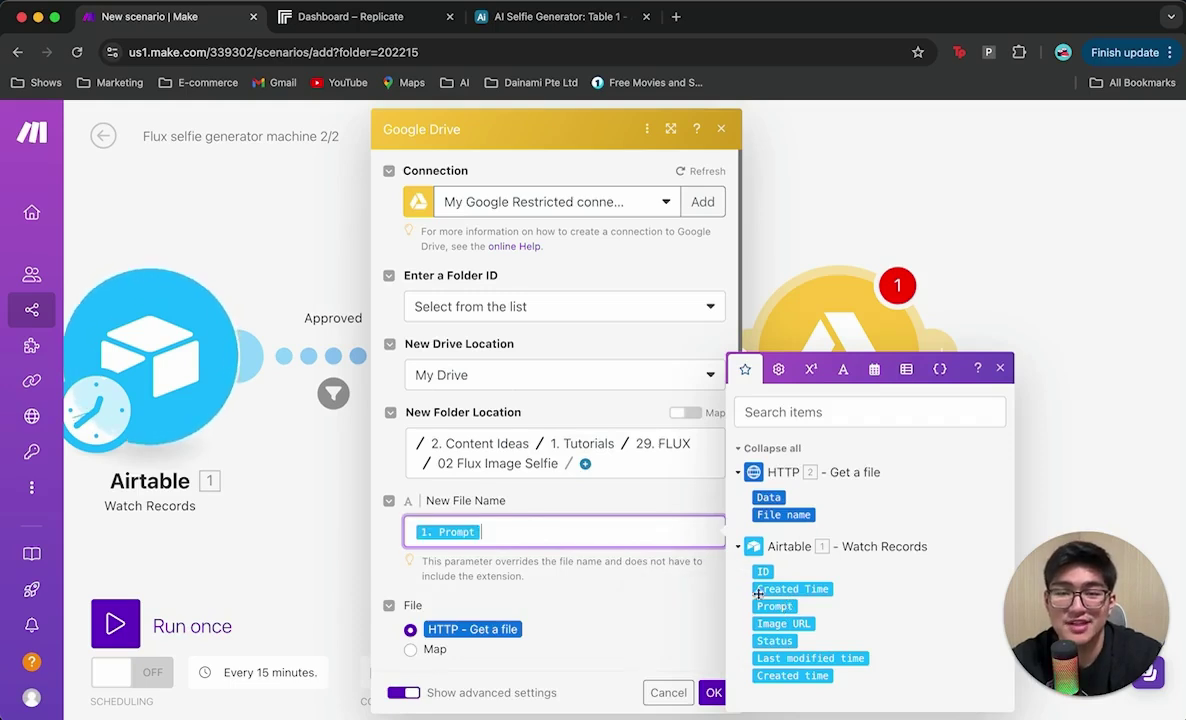
click(655, 509)
scroll(645, 545, down, 2)
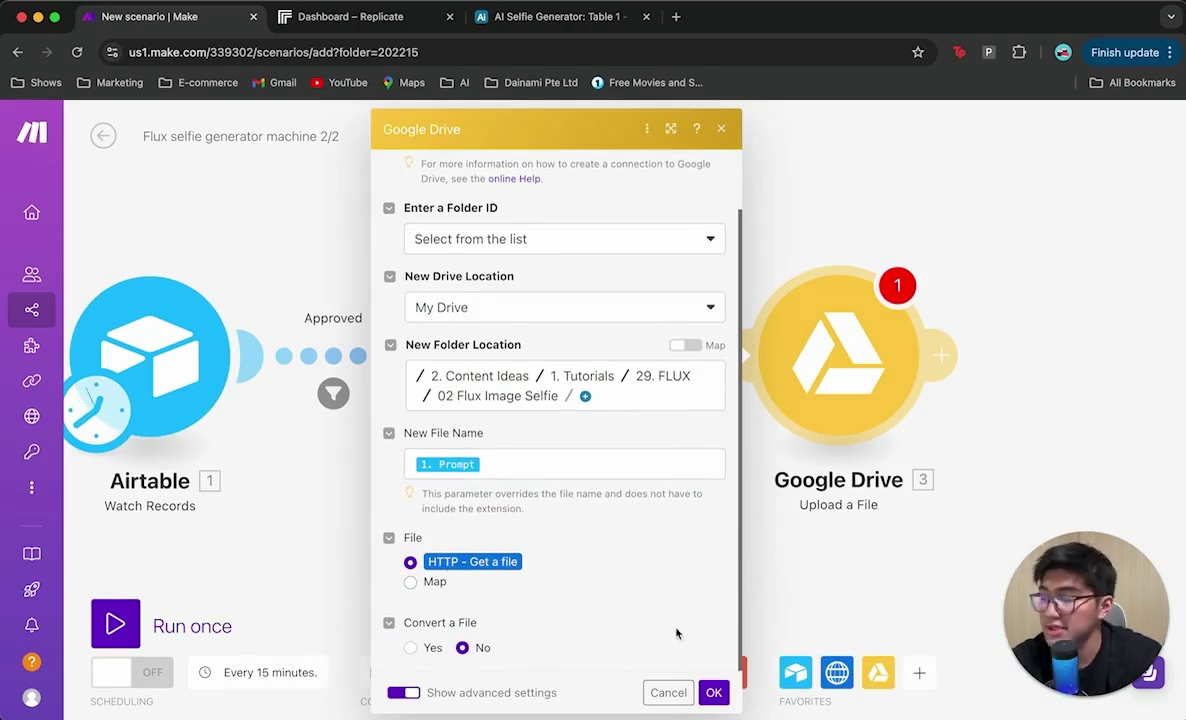
click(713, 692)
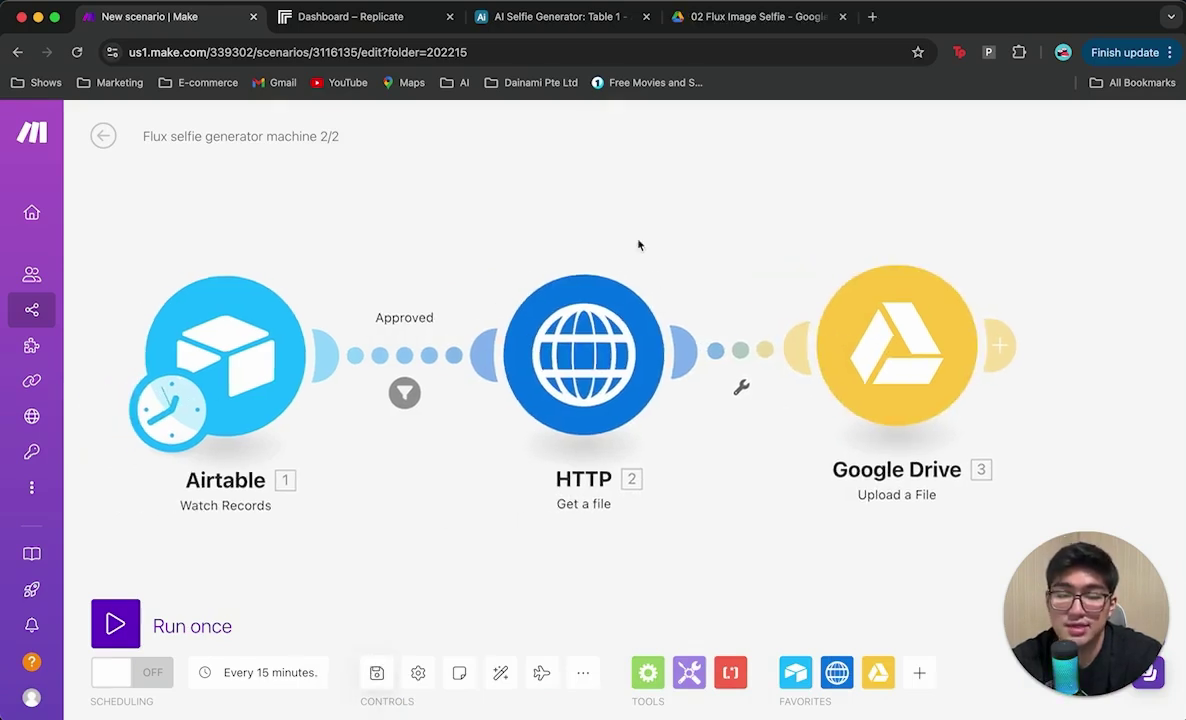
Step: Set the record's Status to Approved in the AI Selfie Generator Airtable table
click(561, 17)
click(525, 219)
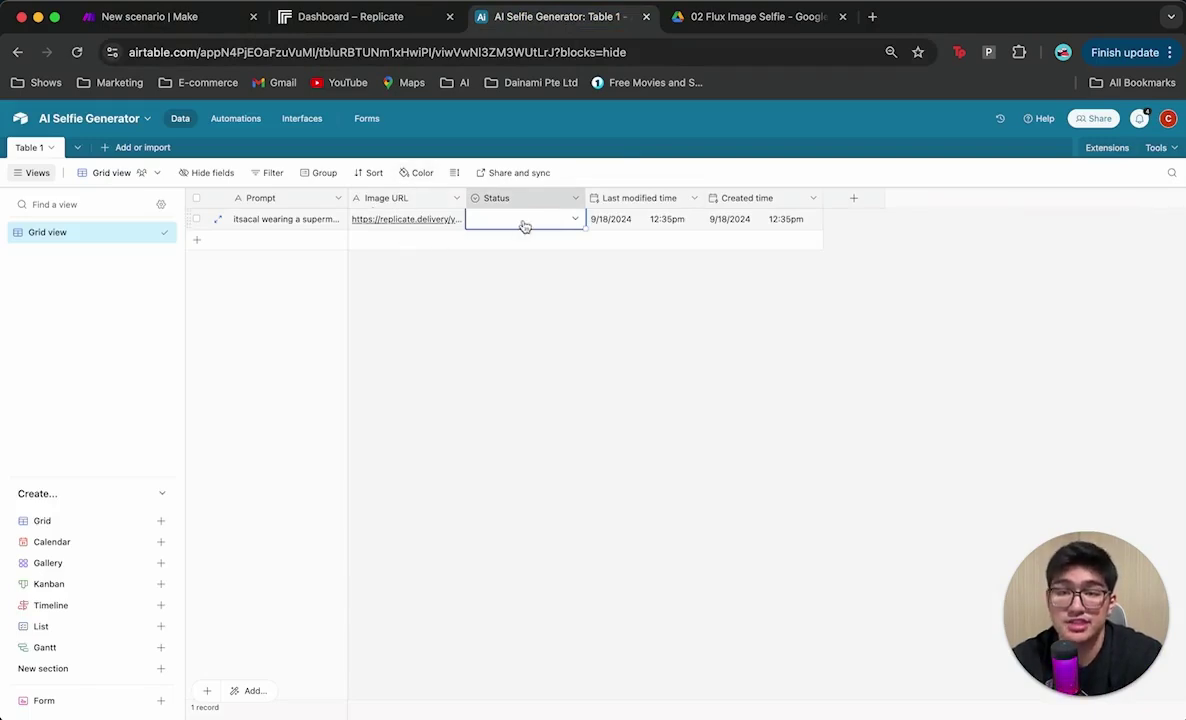
click(574, 219)
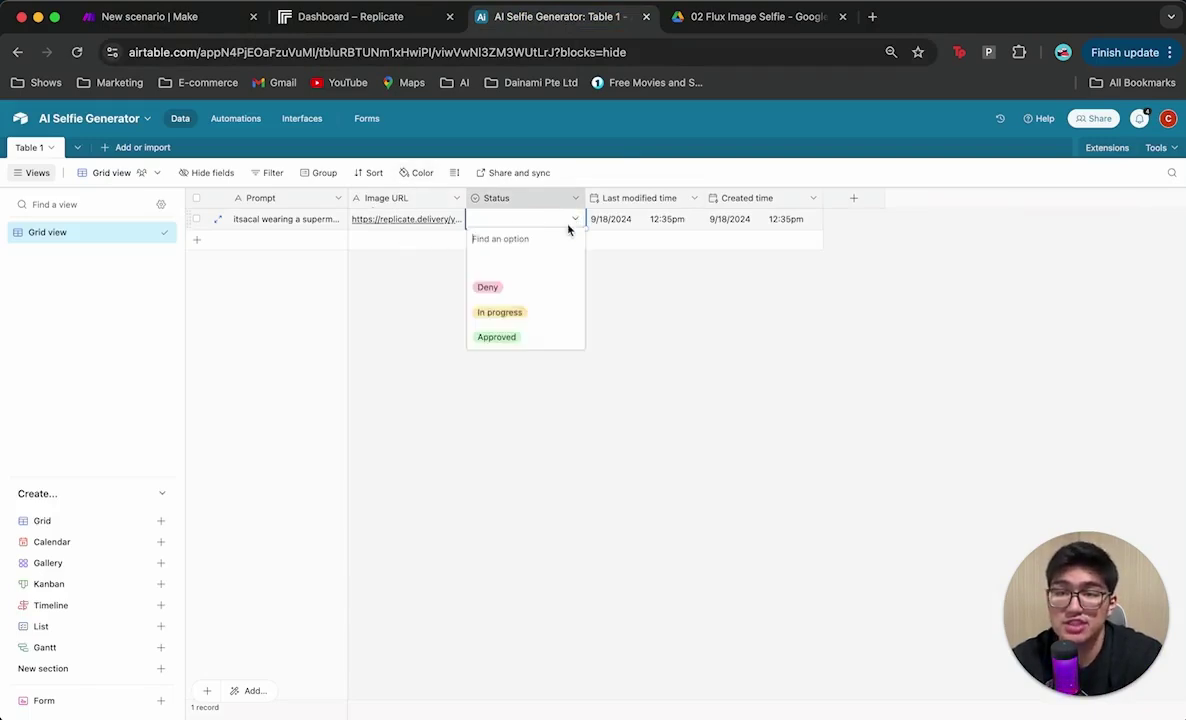
click(521, 342)
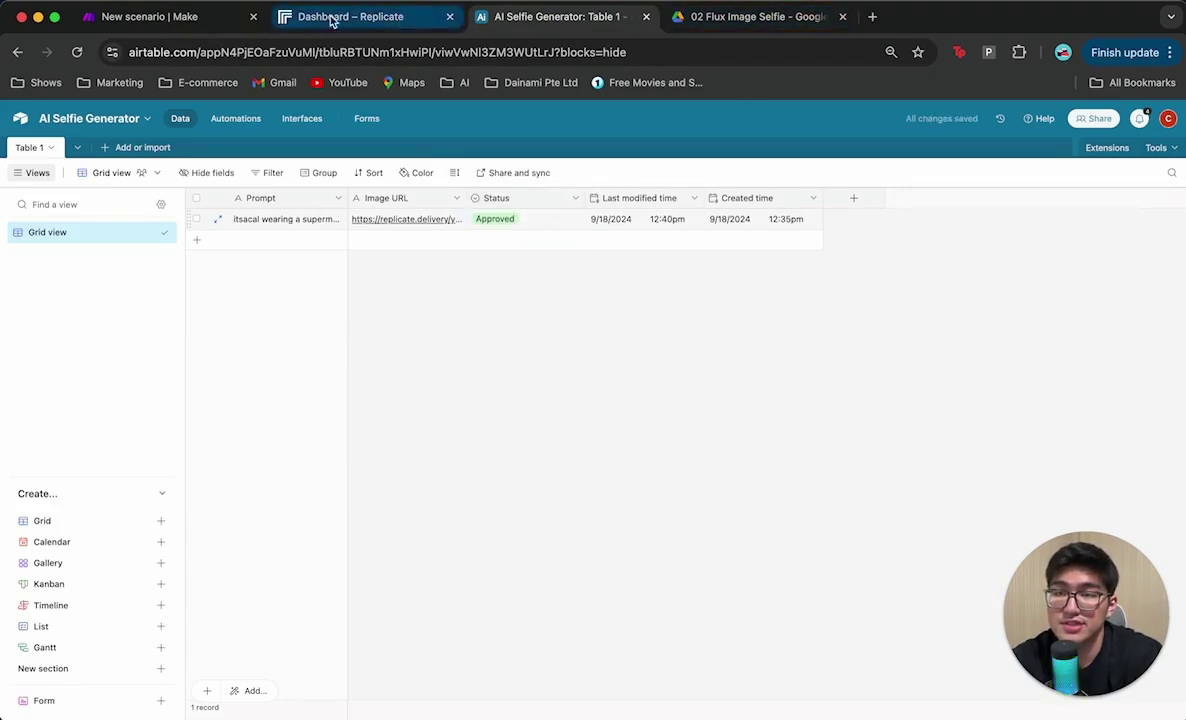
Step: Run the Make scenario once and check the 02 Flux Image Selfie Drive folder
click(112, 16)
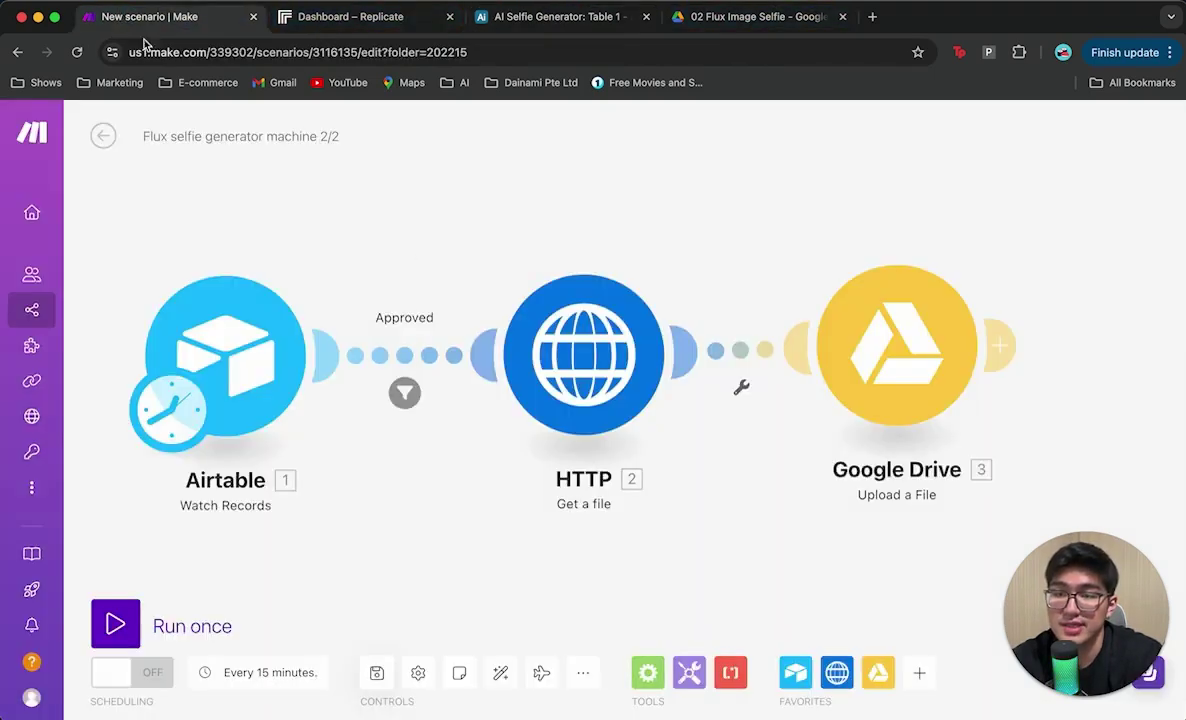
click(117, 622)
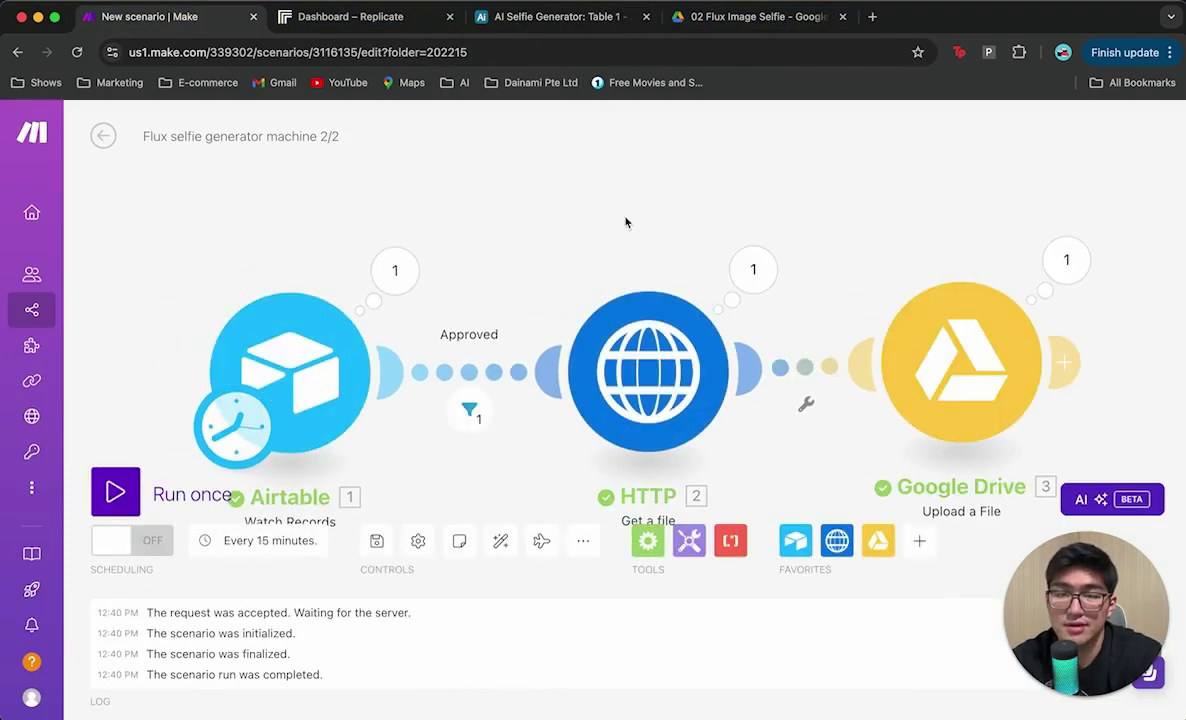
drag(625, 222, 627, 183)
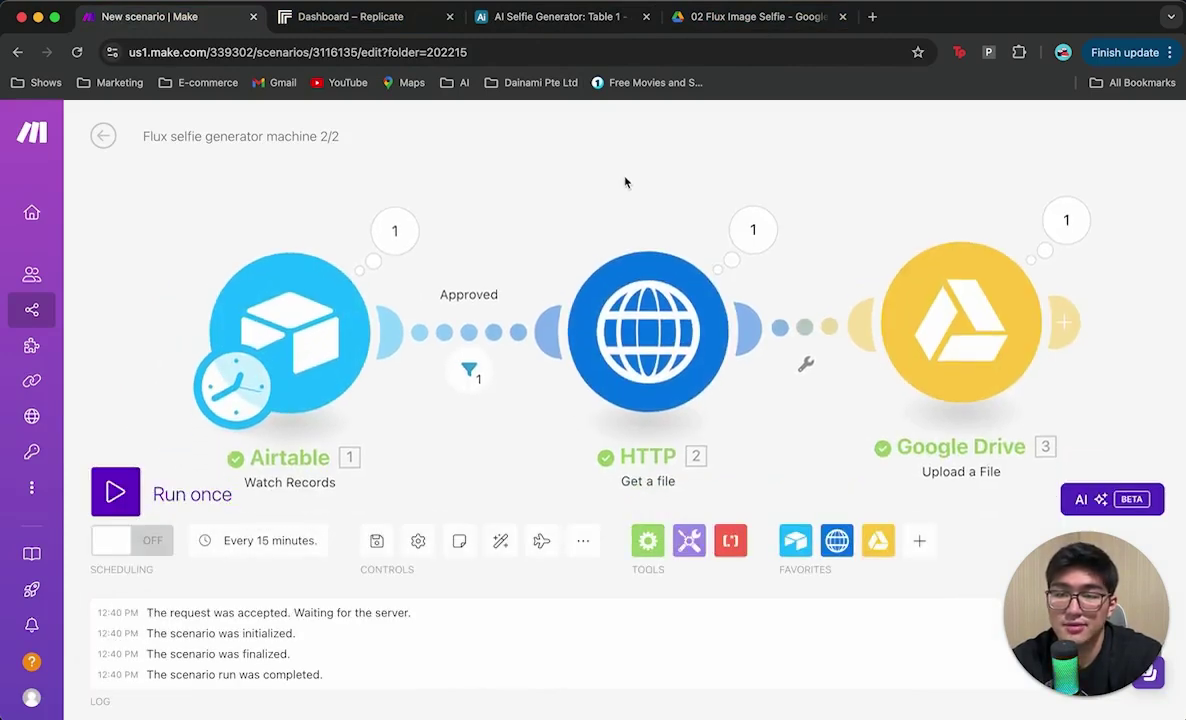
click(746, 16)
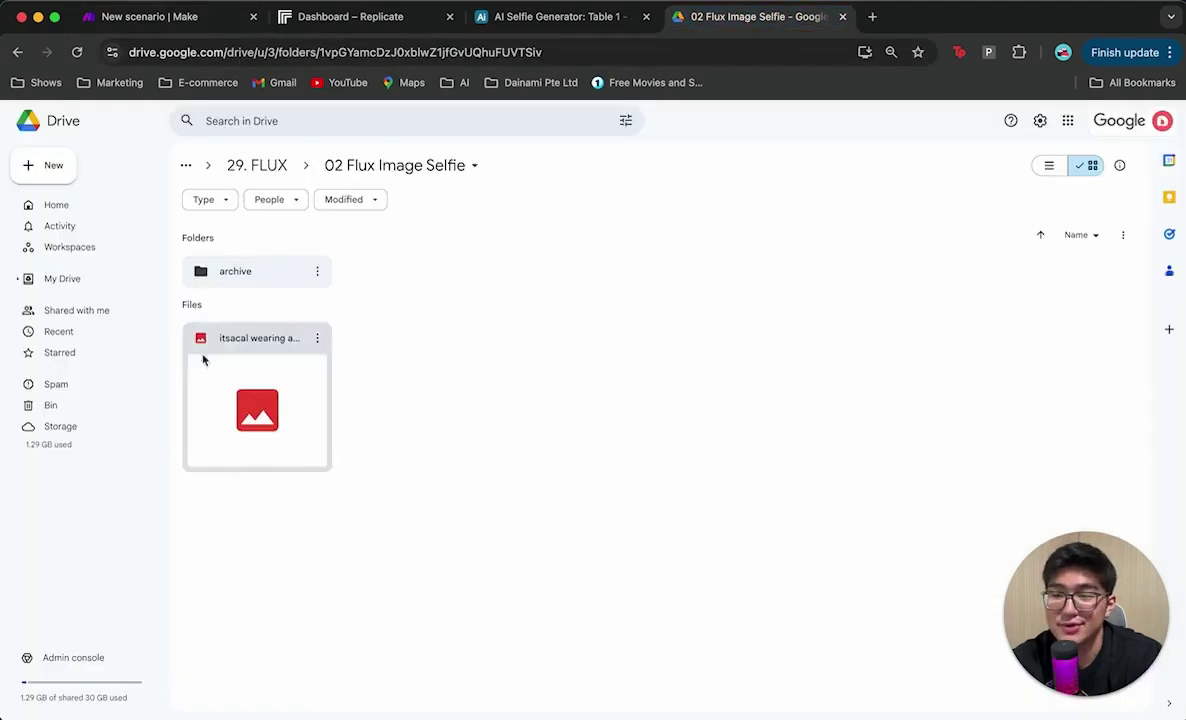
click(272, 384)
double_click(272, 384)
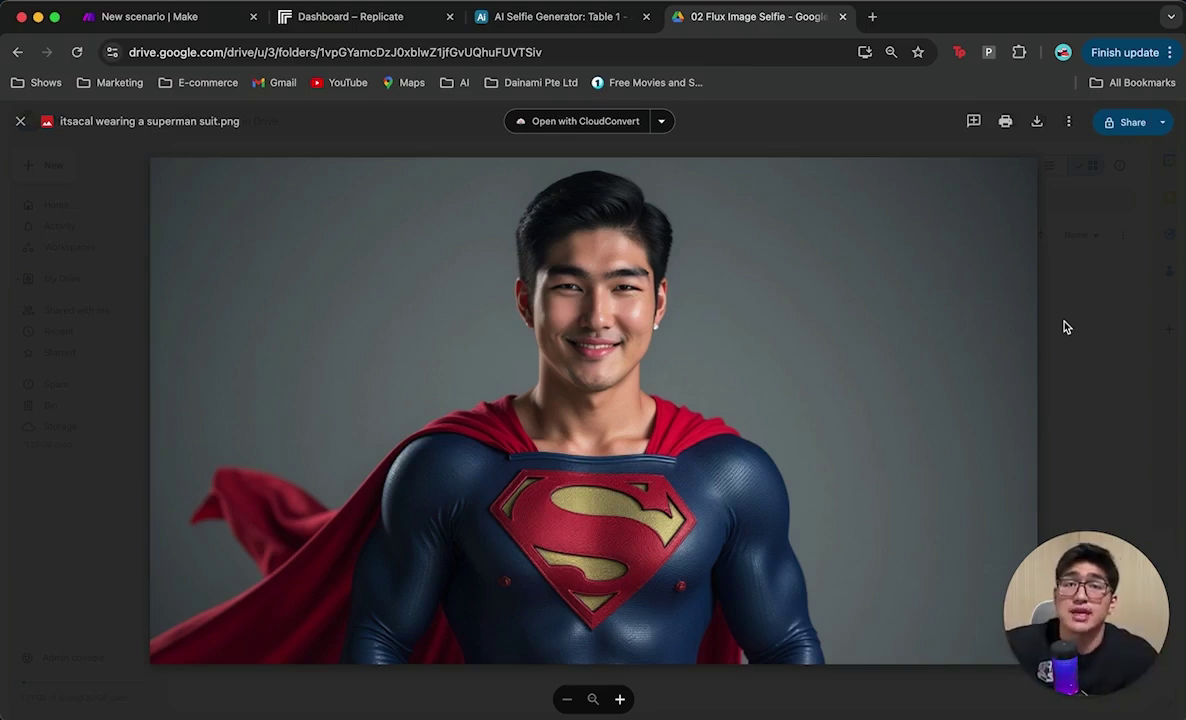
click(1066, 327)
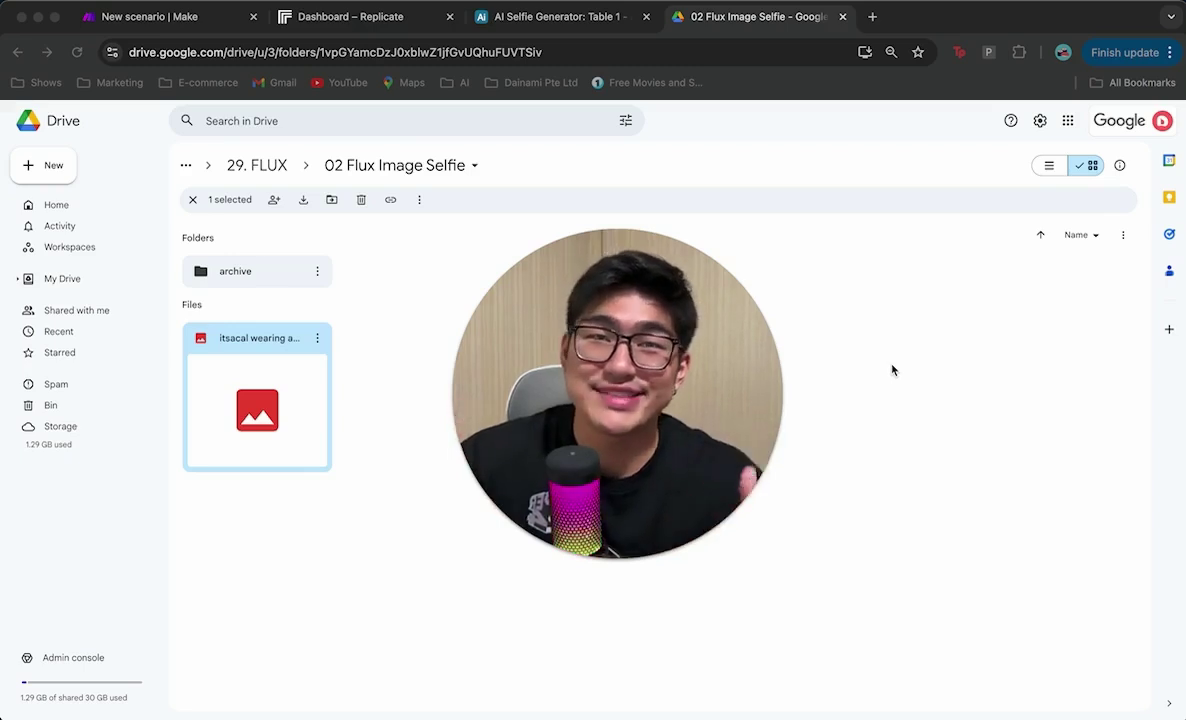